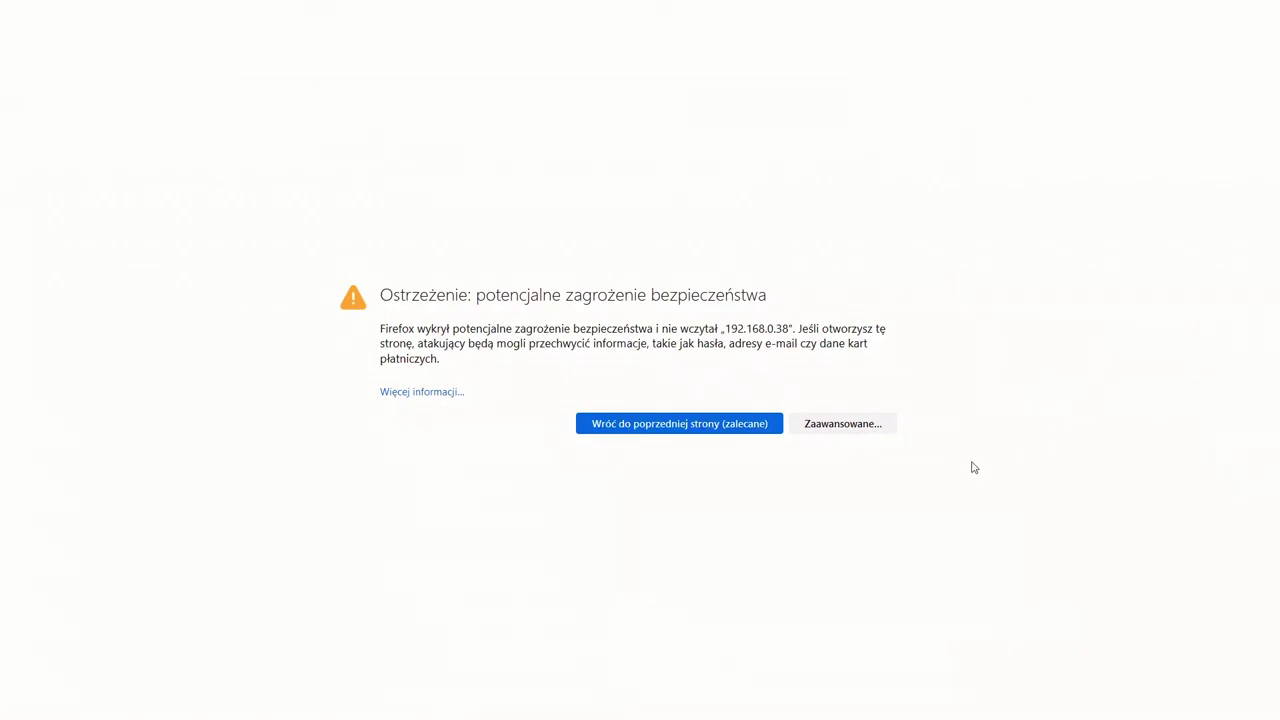
Step: Bypass Firefox's self-signed certificate warning via Zaawansowane and accept the risk to continue
left_click(835, 423)
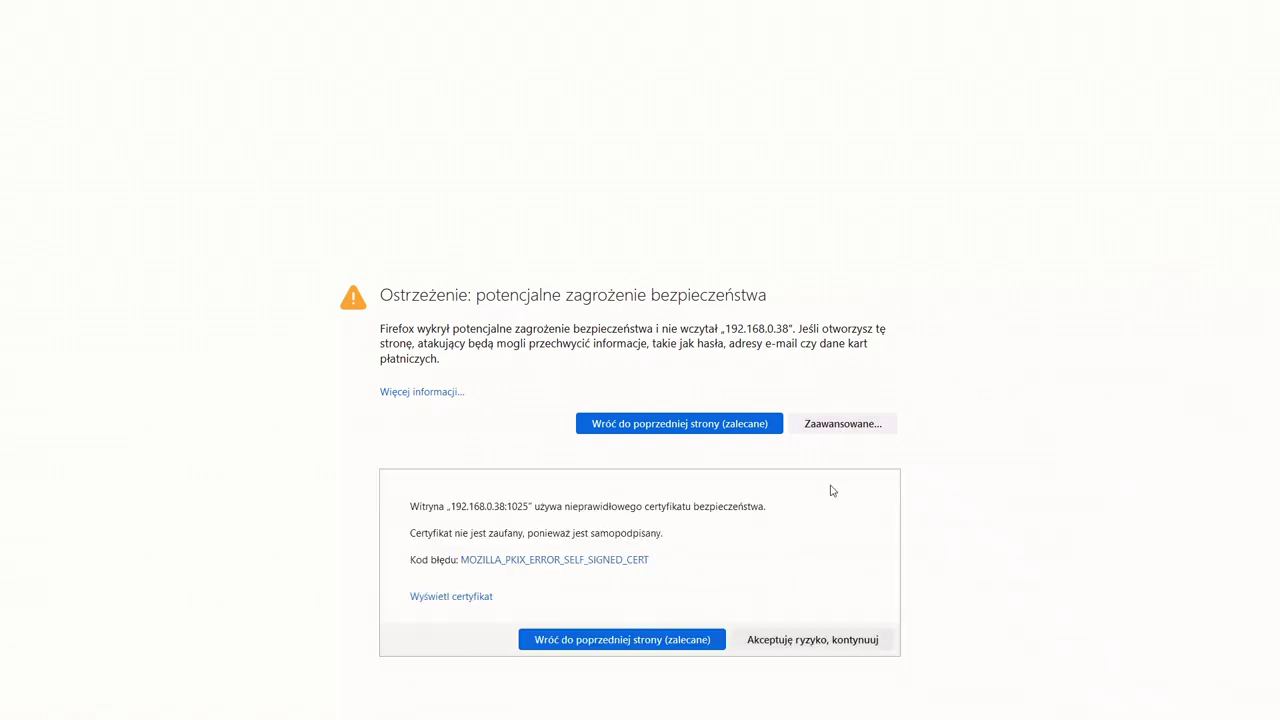
left_click(810, 639)
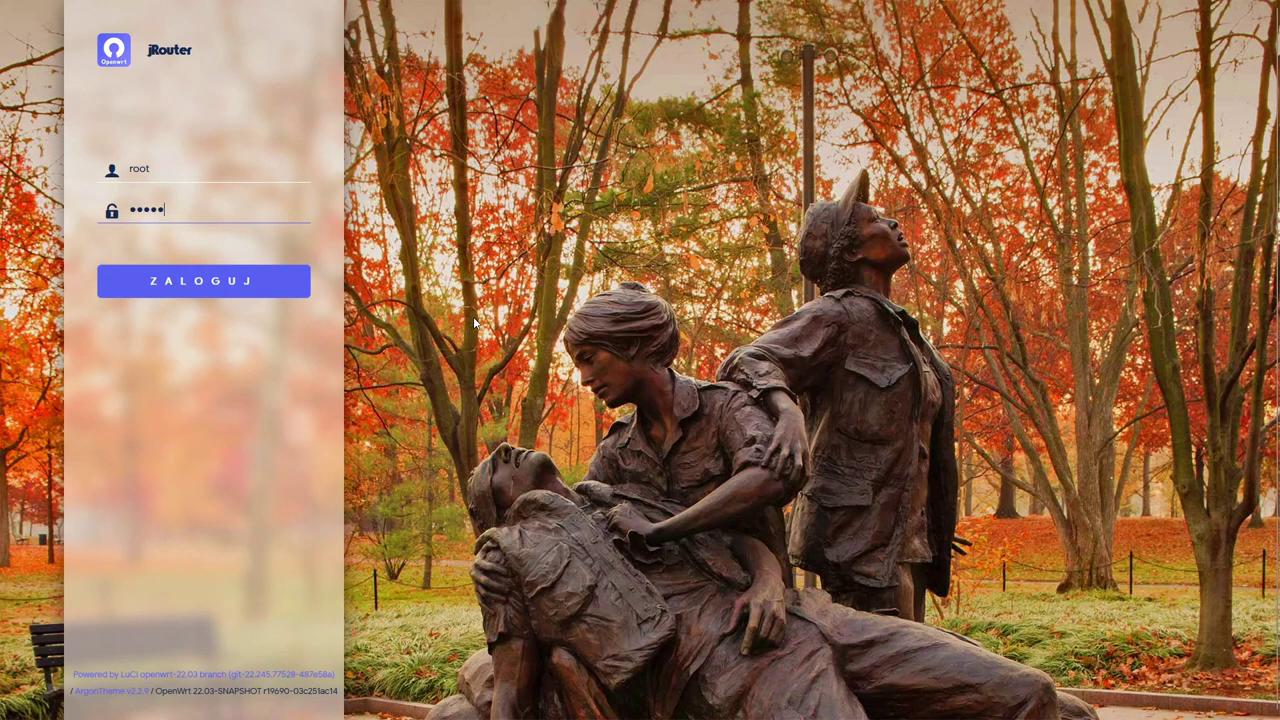
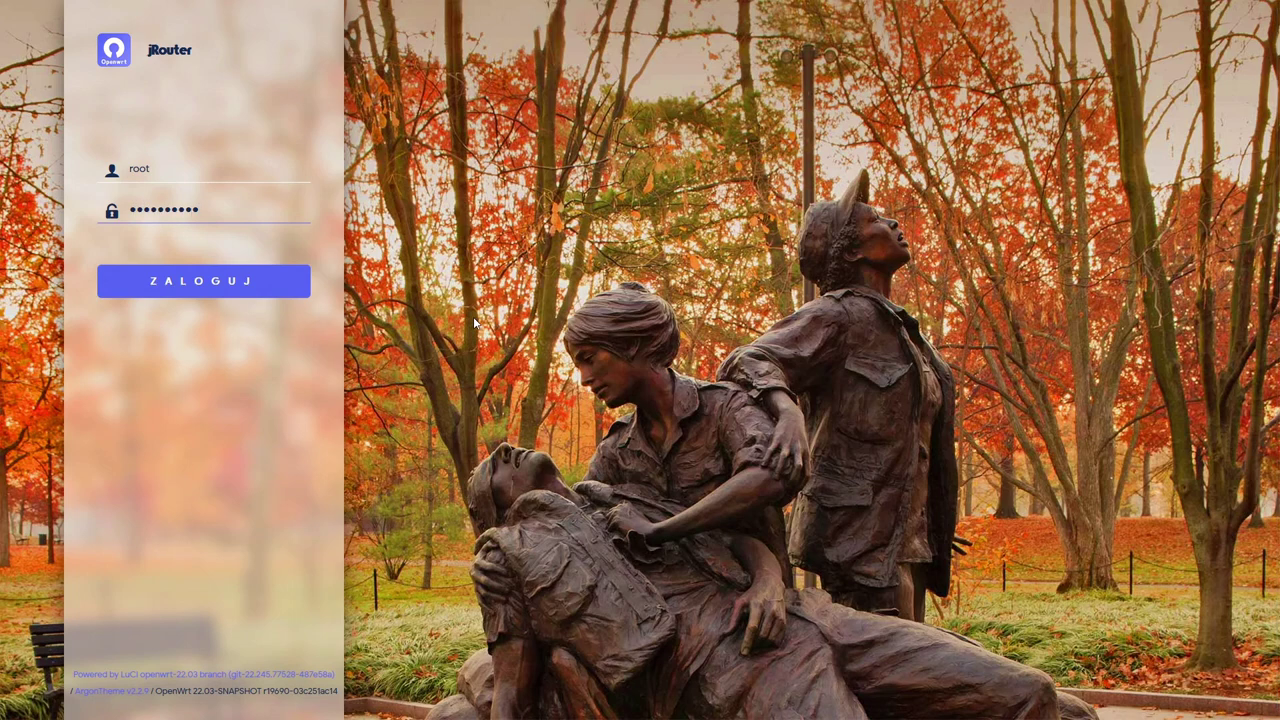
Step: Sign in as root with the router password, highlight the FUJITSU D3313-B1 model, and expand Status
key("Return")
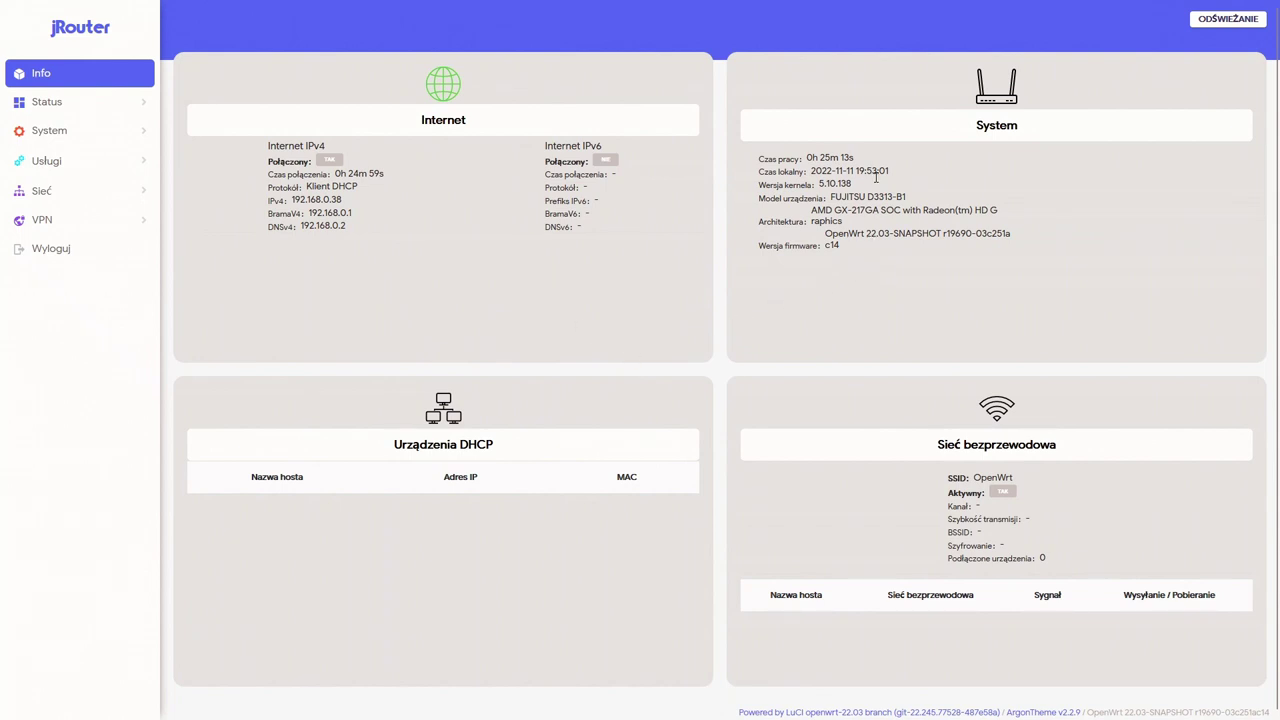
left_click_drag(830, 197, 908, 198)
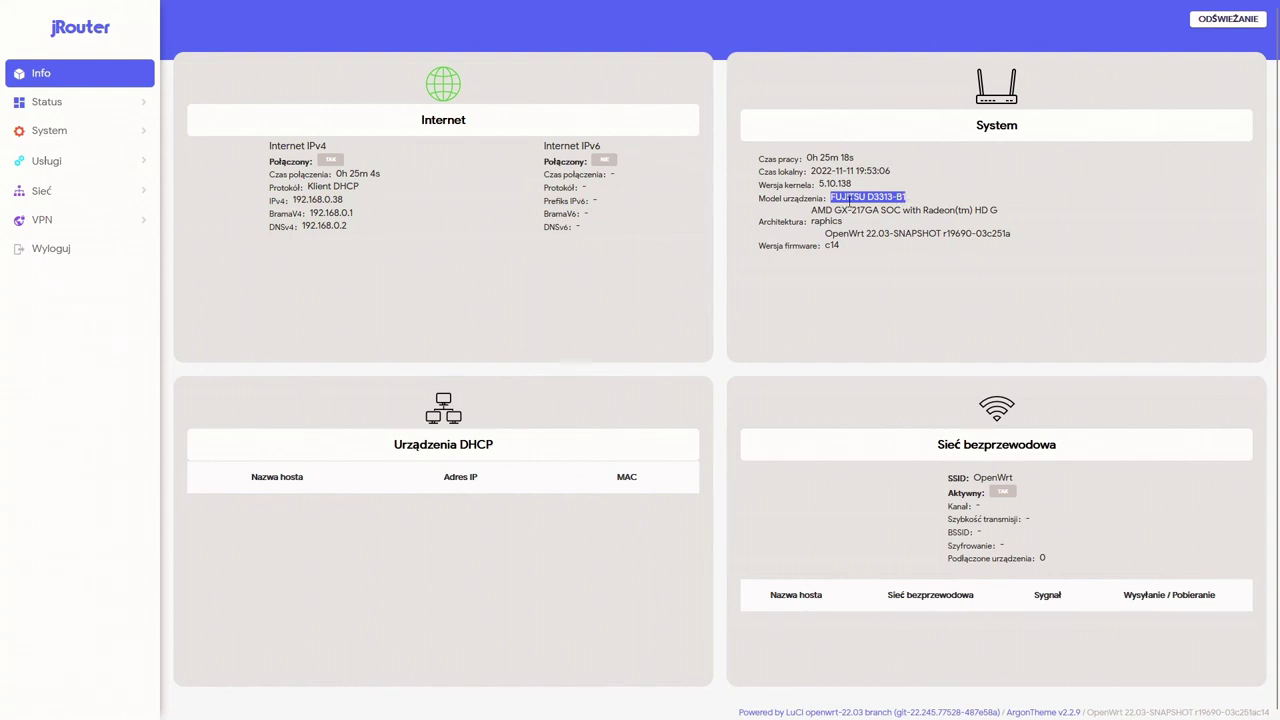
left_click(955, 283)
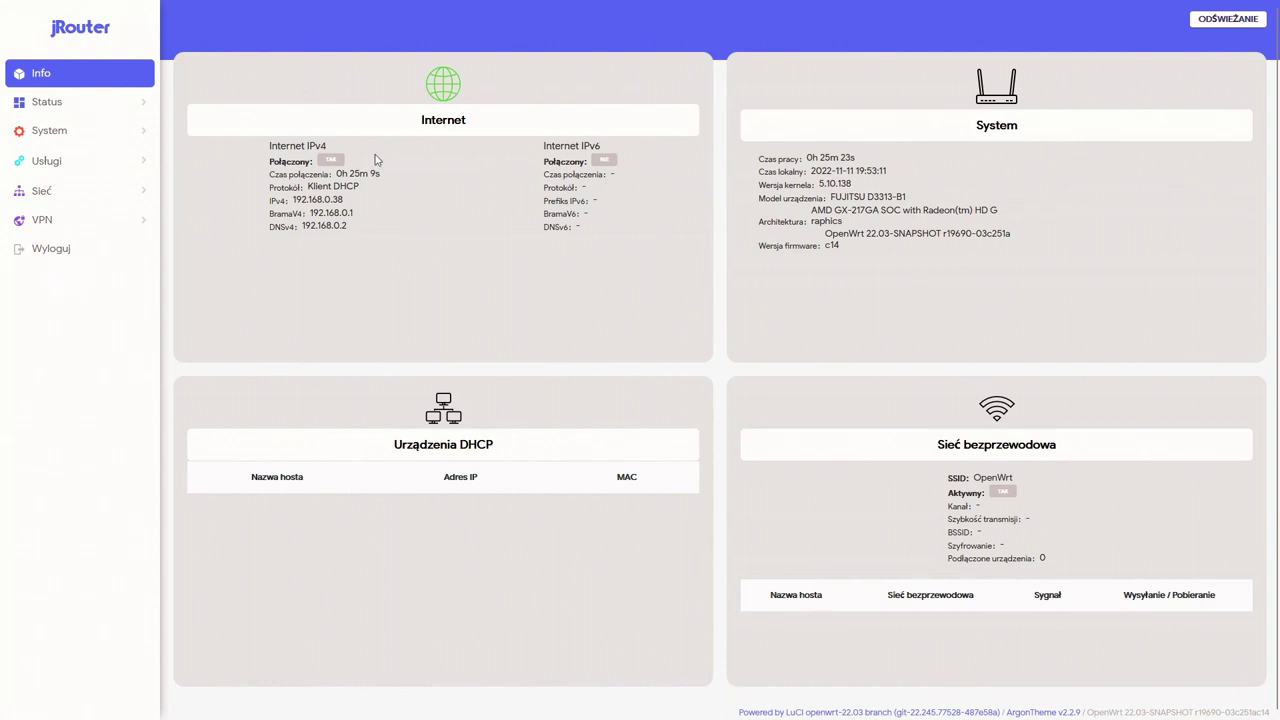
left_click(62, 108)
Step: Open Status > Przegląd and scroll down past network, DHCP, wireless and miniDLNA, then back up
left_click(55, 130)
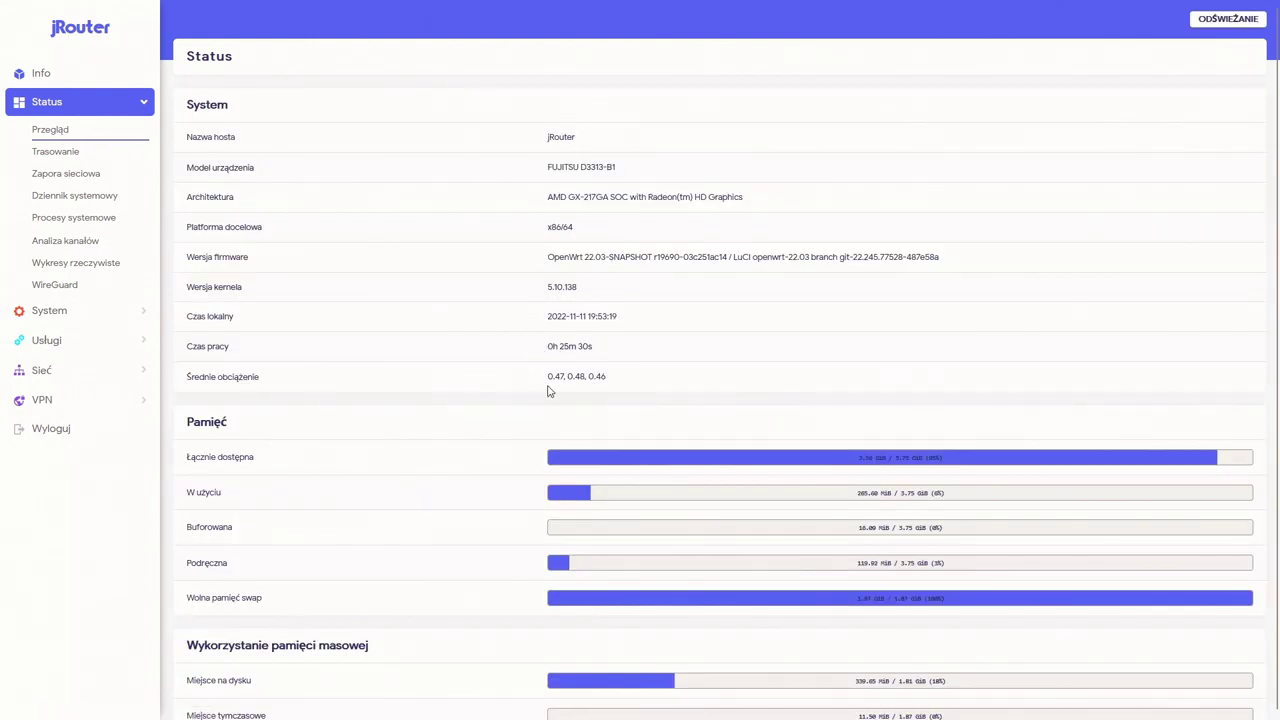
scroll(548, 391, "down", 3)
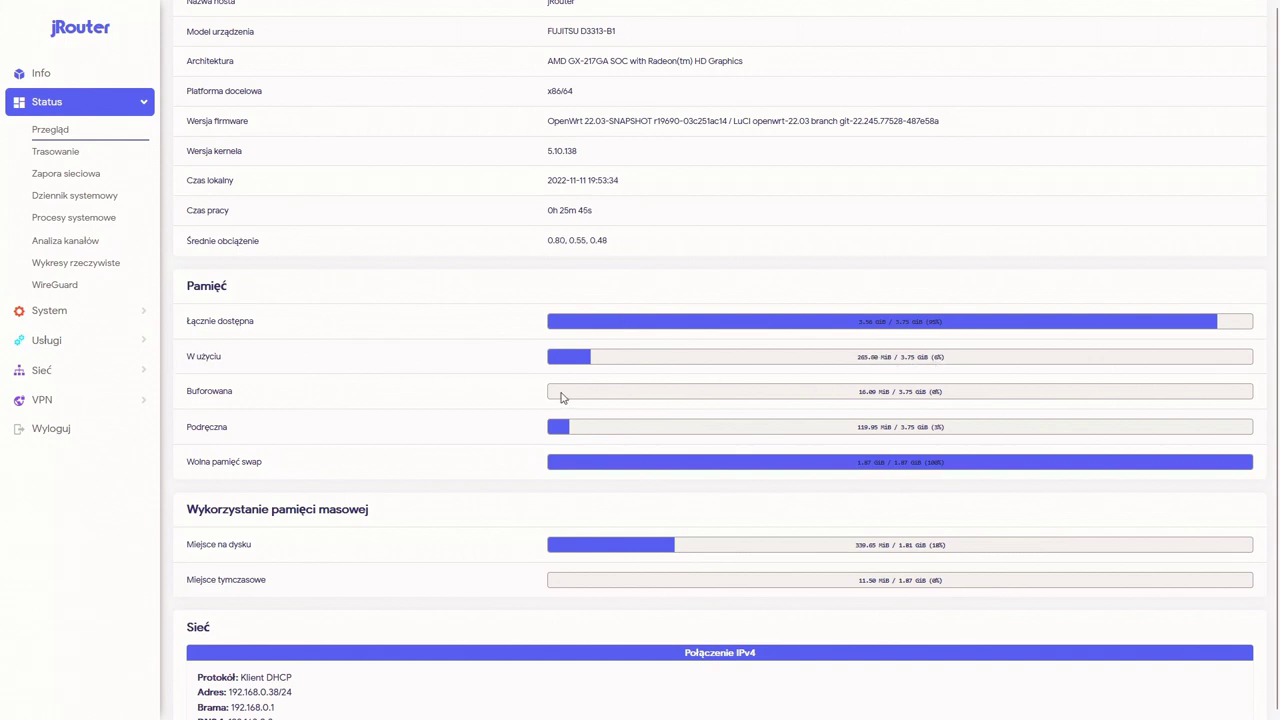
scroll(394, 366, "down", 1)
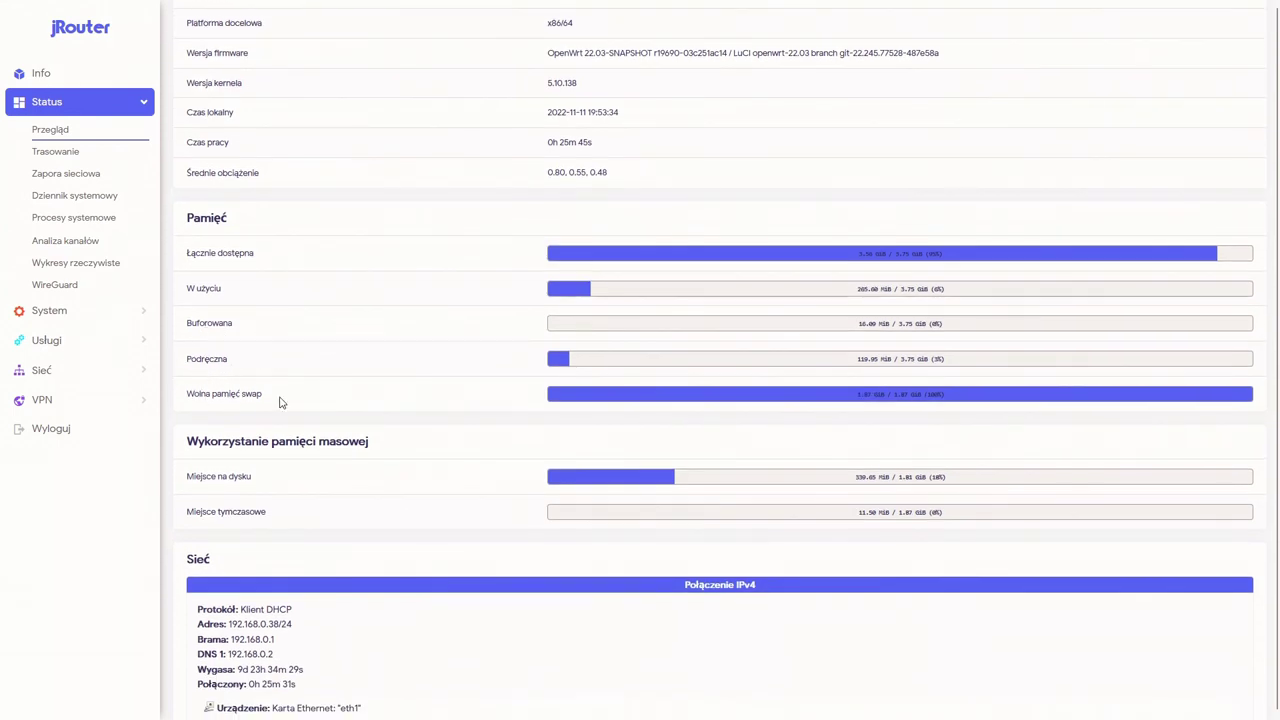
scroll(283, 402, "down", 1)
scroll(286, 403, "down", 1)
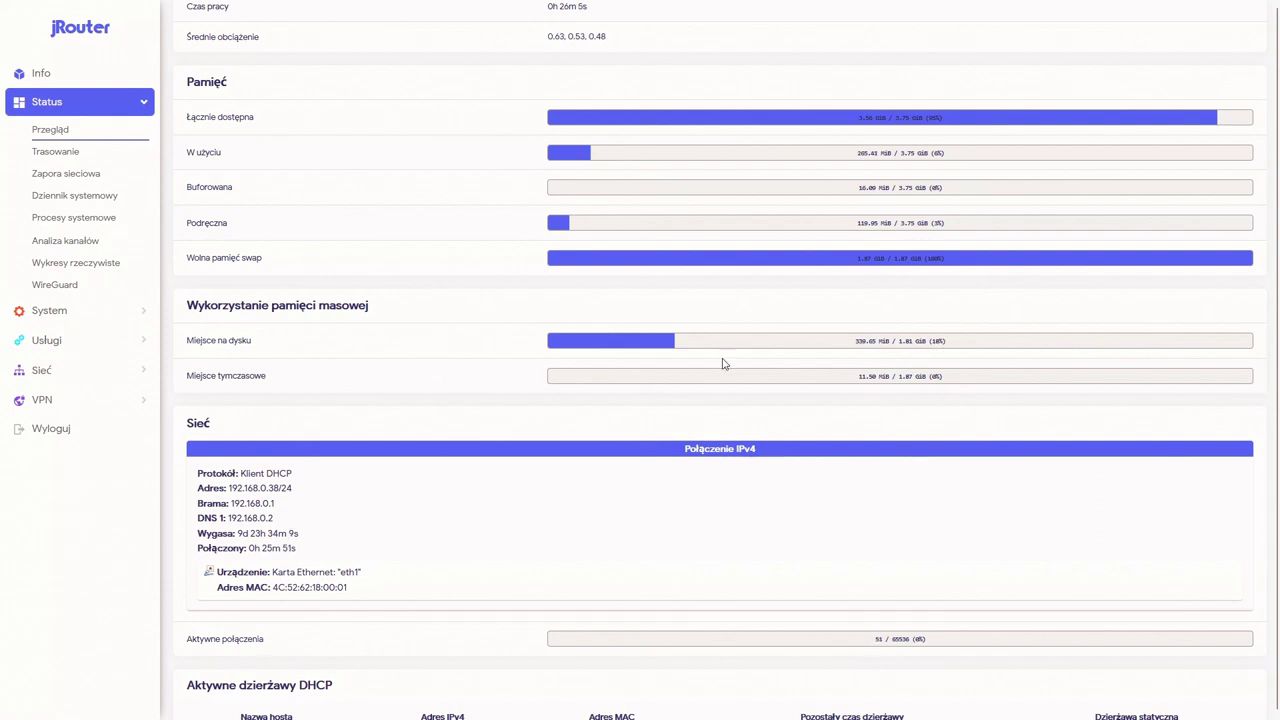
scroll(380, 385, "down", 2)
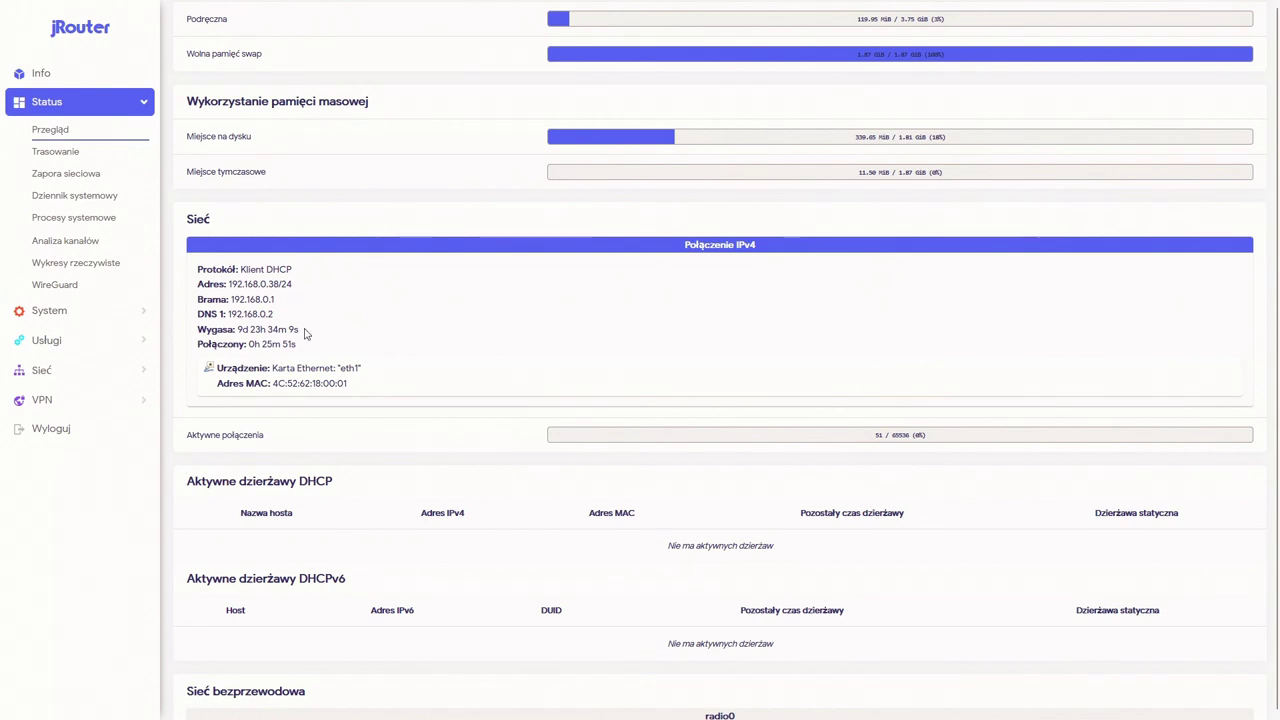
scroll(526, 428, "down", 2)
scroll(608, 437, "down", 1)
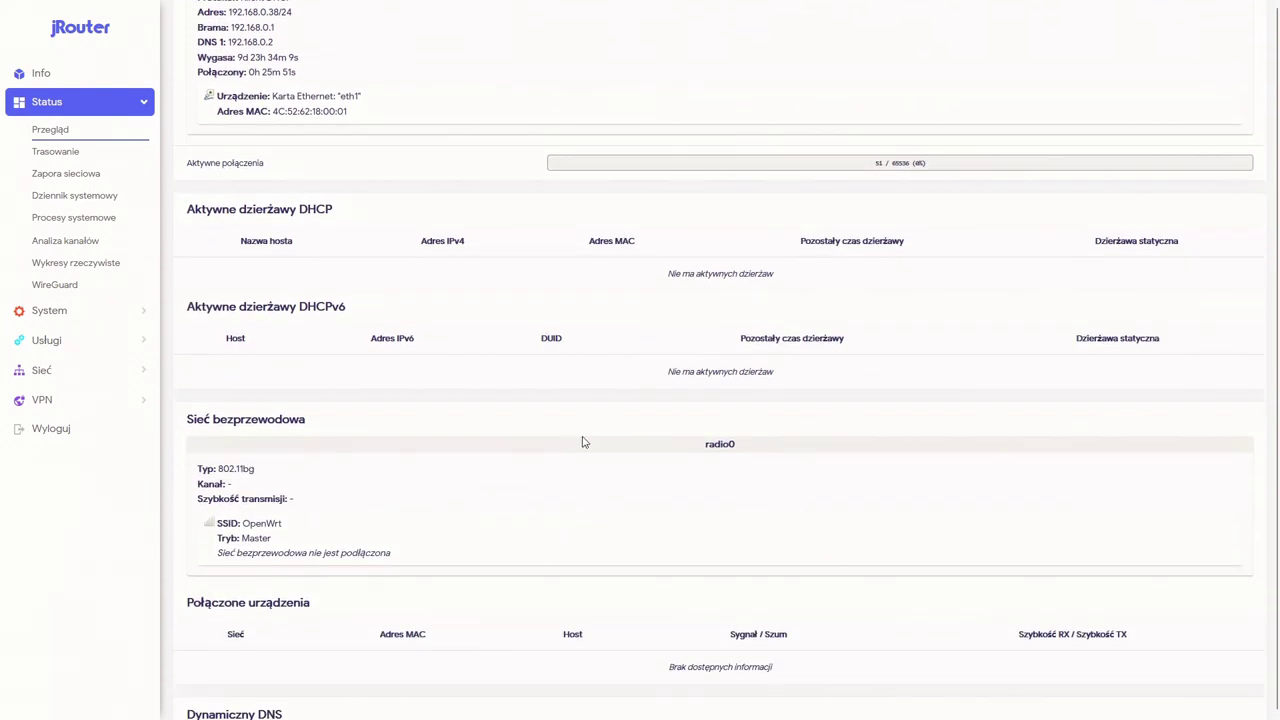
scroll(583, 443, "down", 1)
scroll(620, 440, "down", 1)
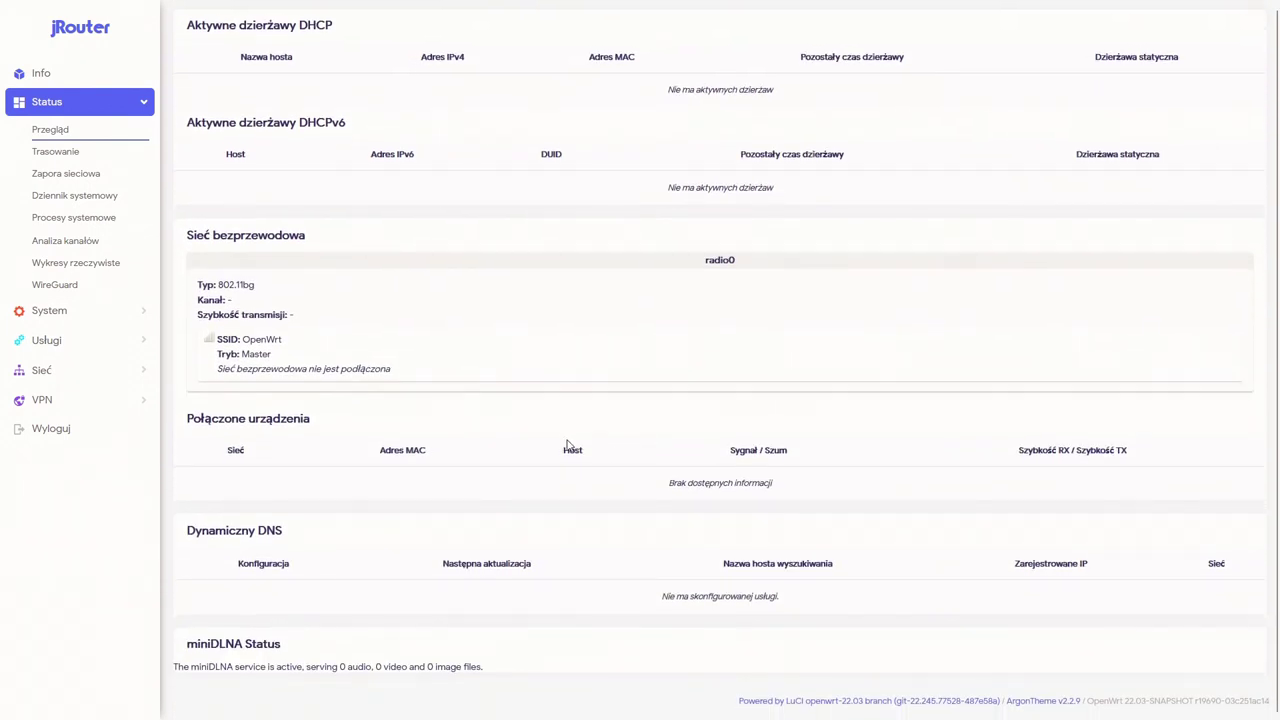
scroll(670, 540, "up", 1)
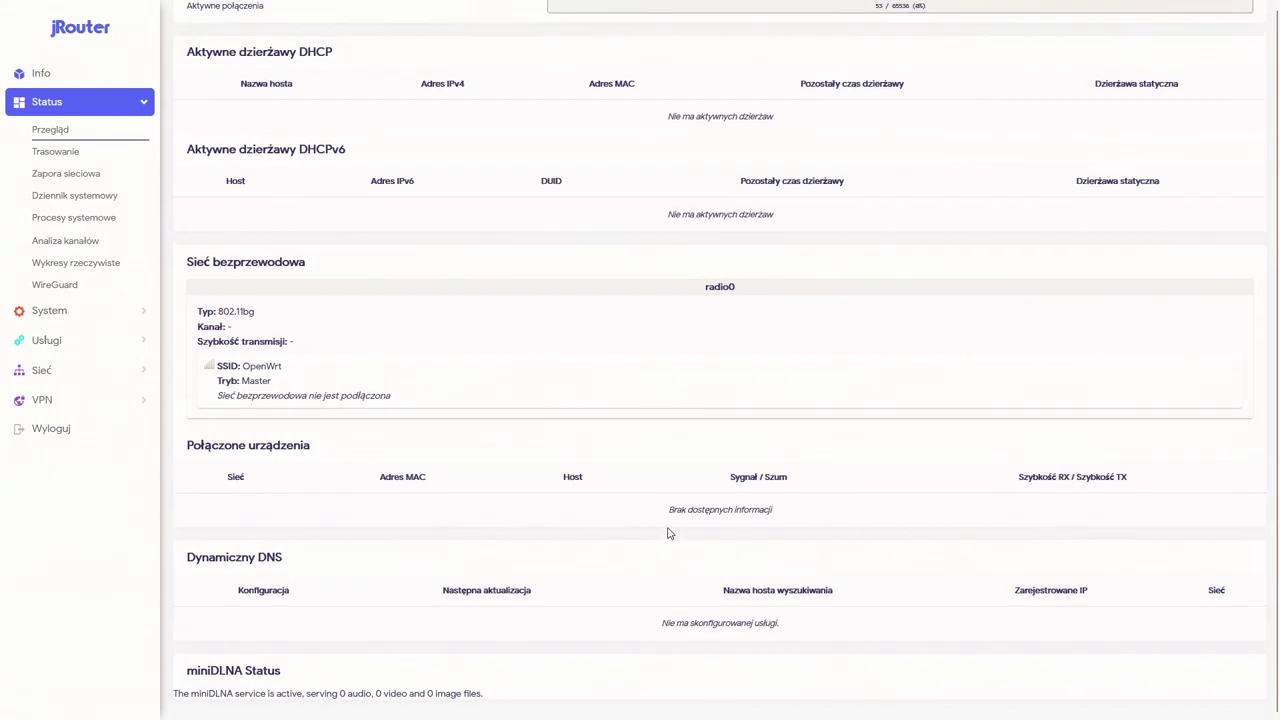
scroll(668, 531, "up", 3)
scroll(660, 520, "up", 1)
scroll(652, 527, "up", 5)
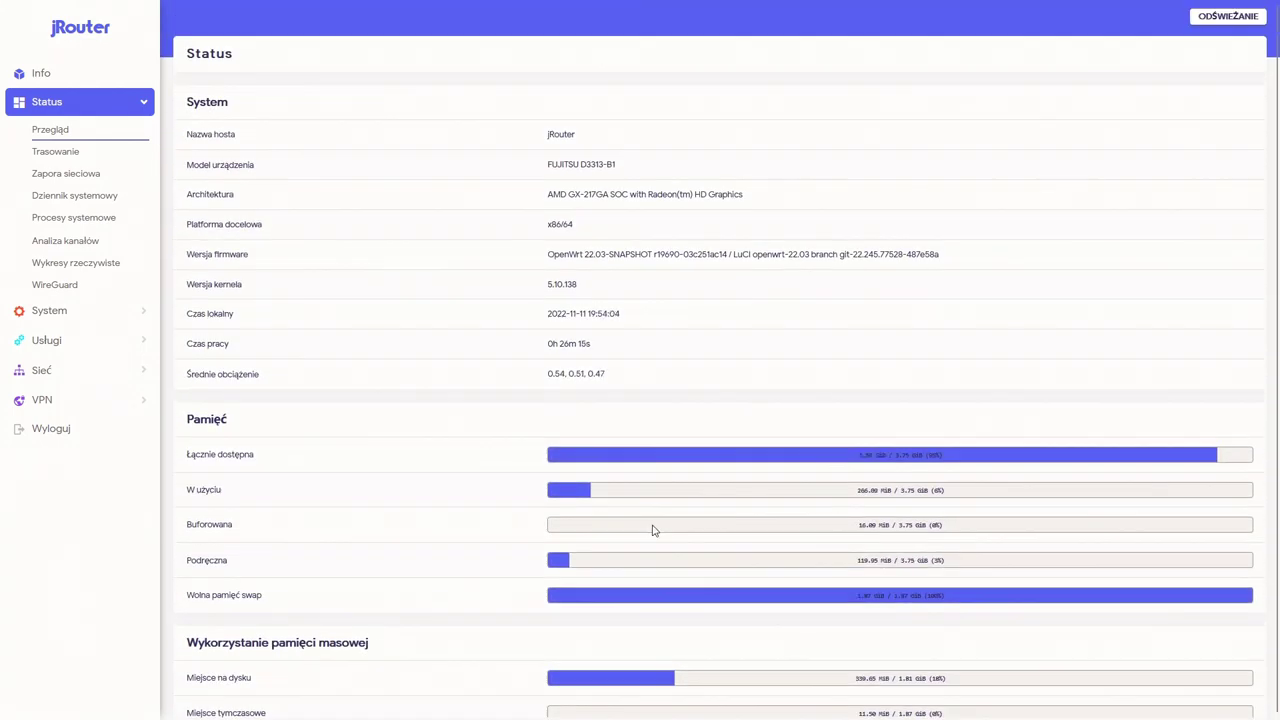
Step: View the IPv4 and IPv6 routing tables, scroll the firewall status, then open Dziennik systemowy
left_click(69, 153)
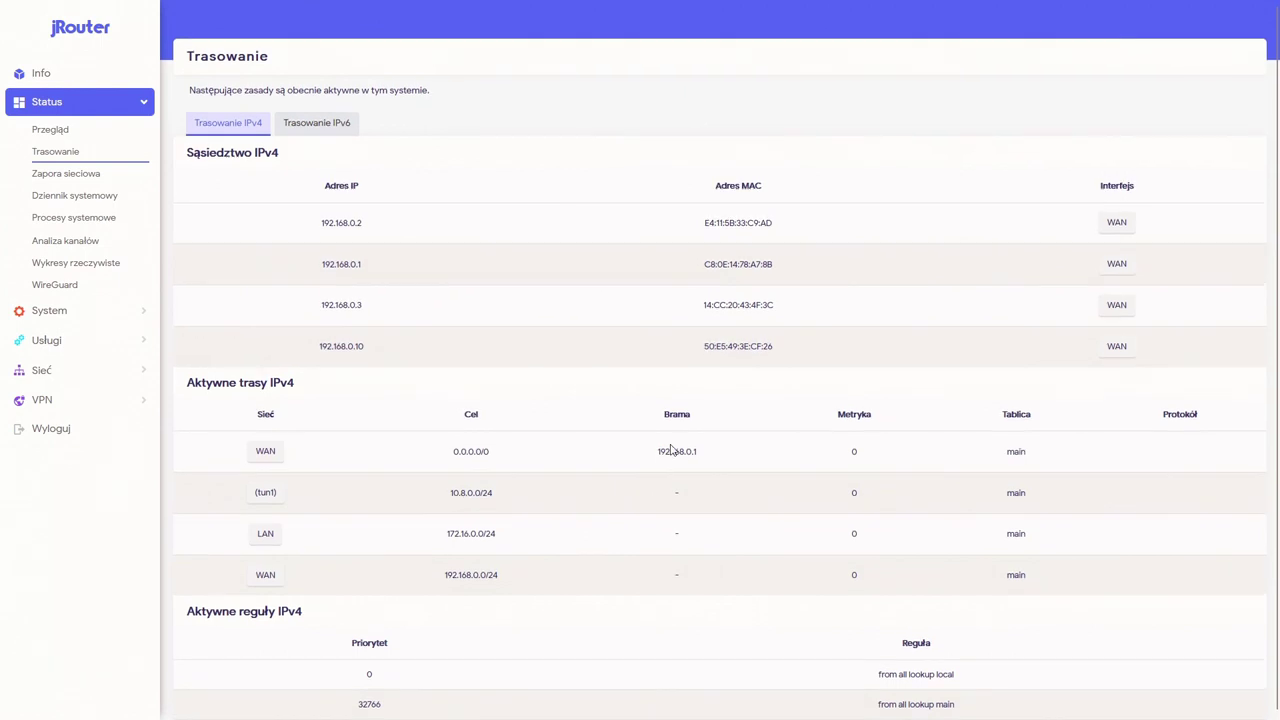
left_click(320, 120)
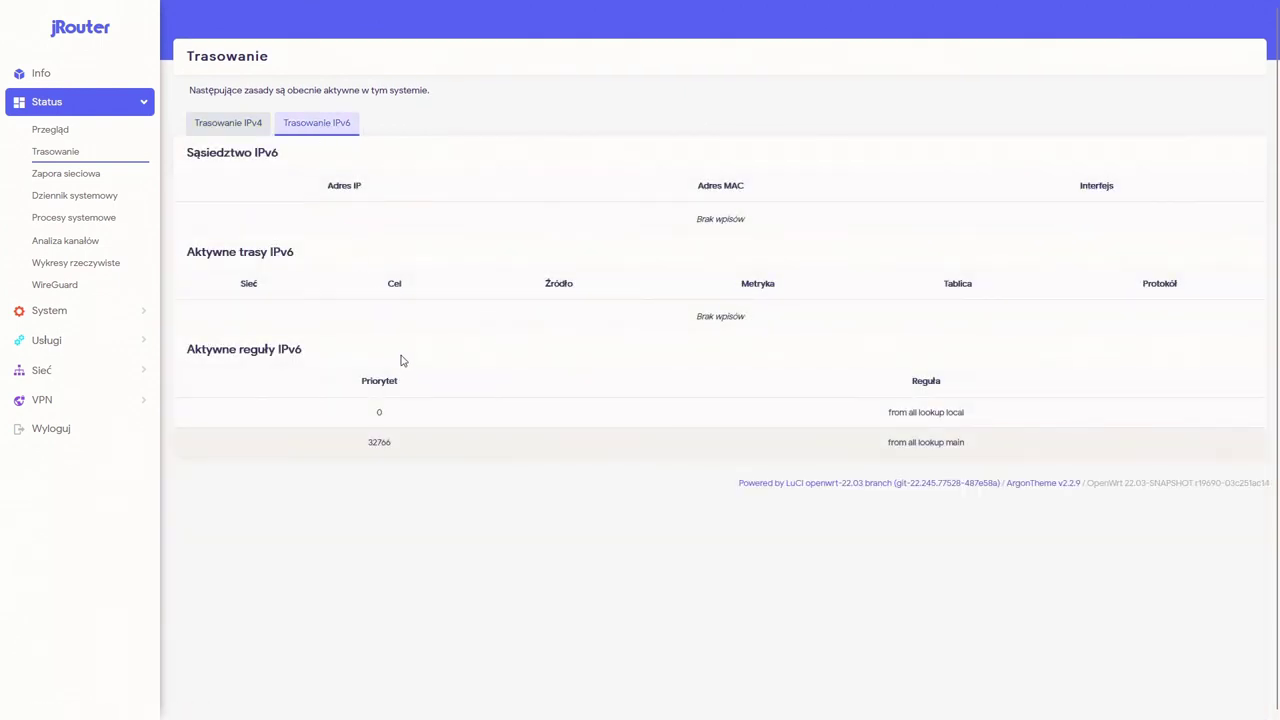
left_click(85, 176)
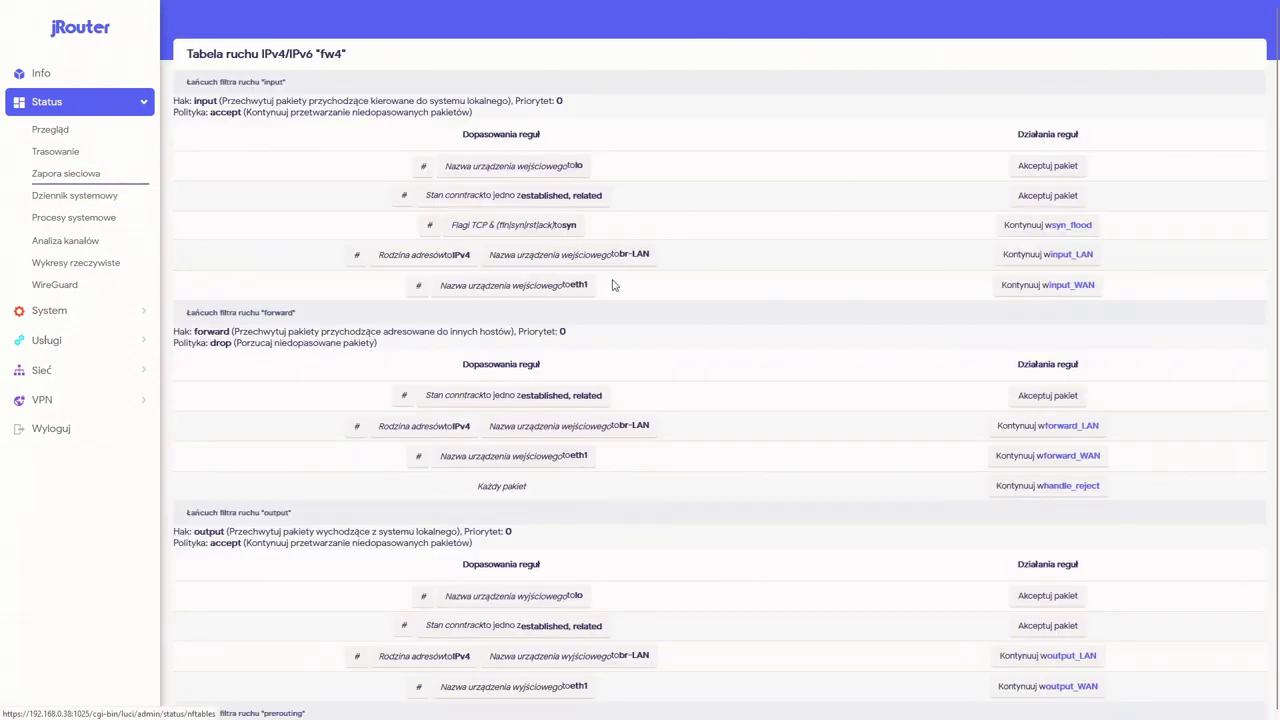
scroll(700, 268, "down", 2)
scroll(698, 300, "down", 3)
scroll(693, 380, "down", 3)
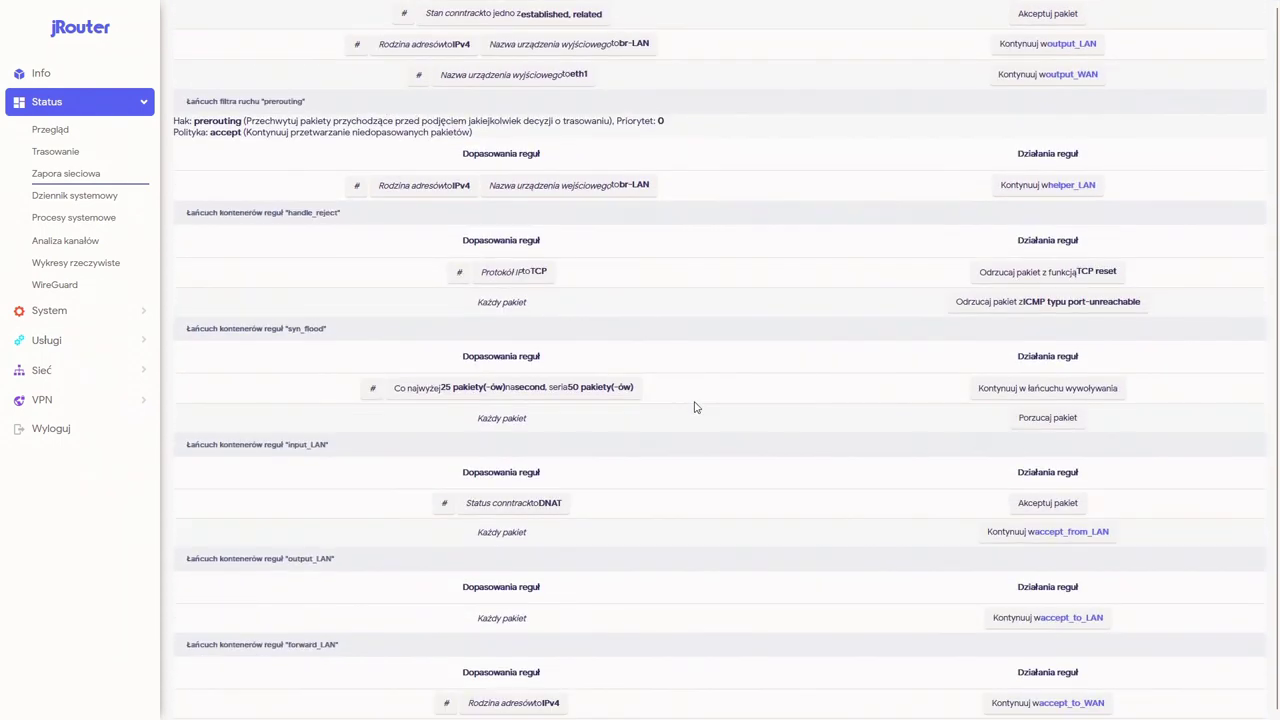
scroll(691, 404, "down", 3)
scroll(660, 402, "down", 3)
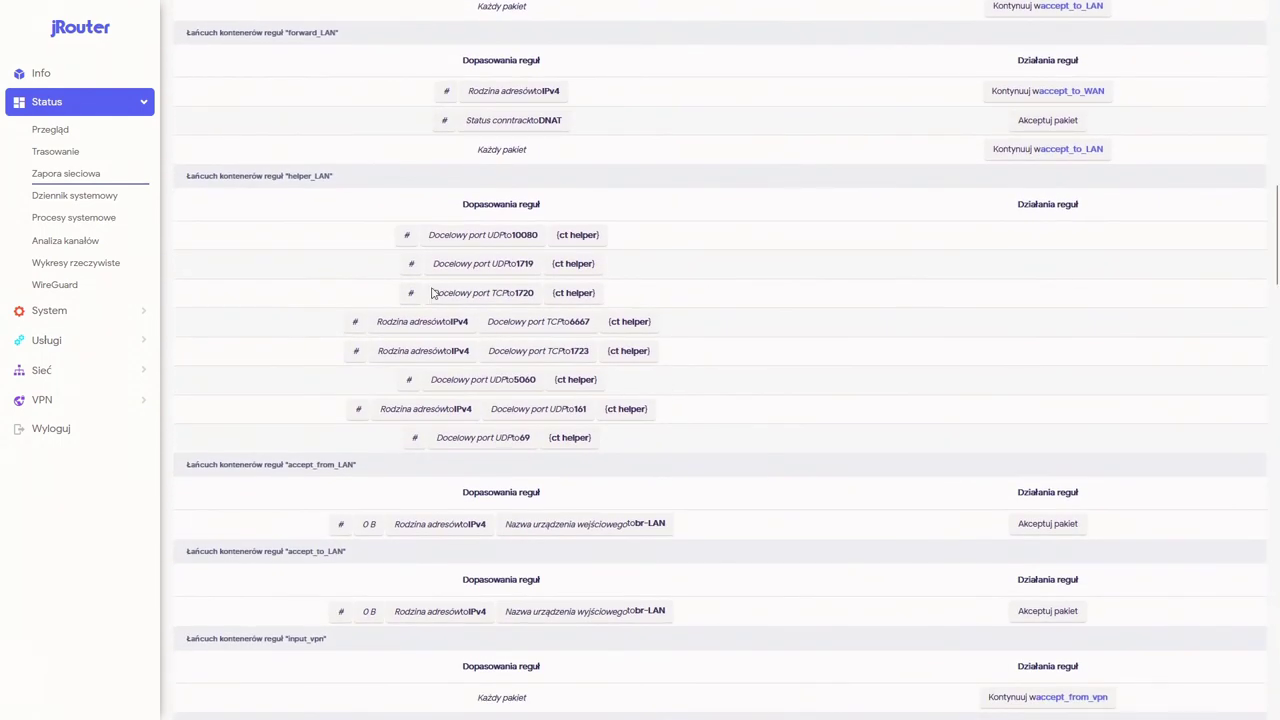
left_click(86, 198)
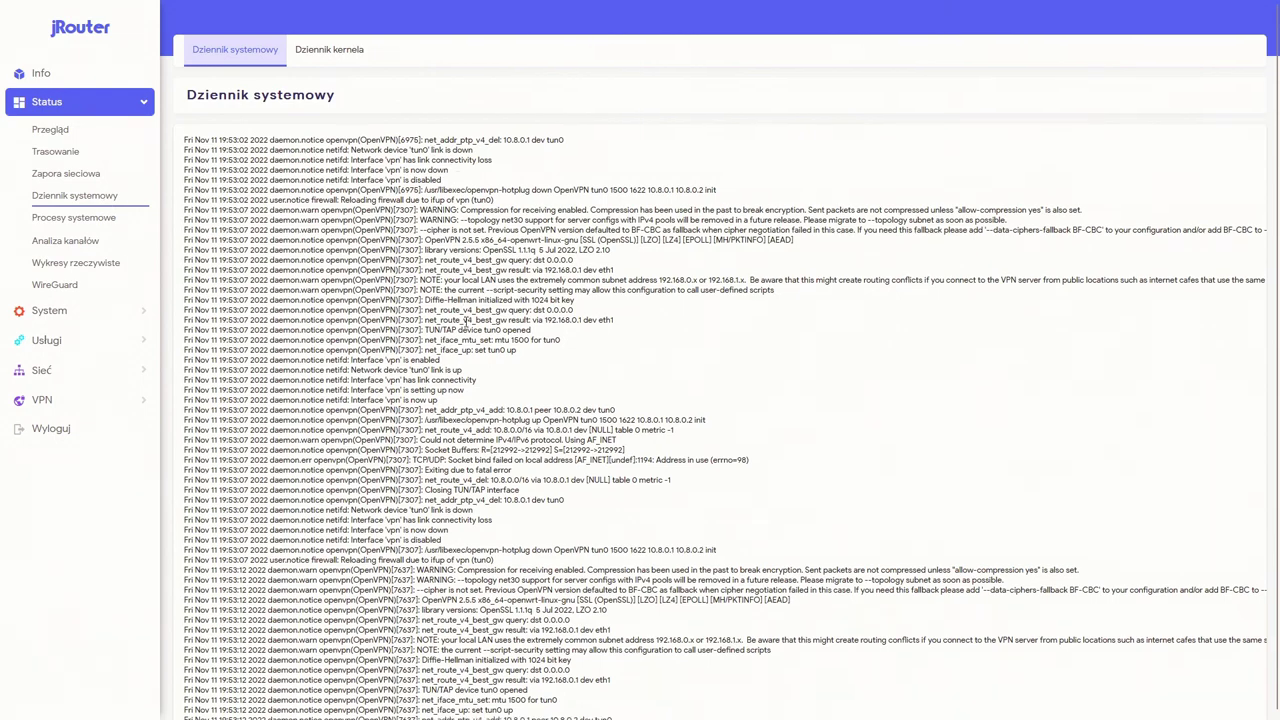
Step: Open Procesy systemowe and scroll through openvpn, dnsmasq, tor, ntpd and the rest to the footer
scroll(468, 223, "down", 5)
left_click(61, 222)
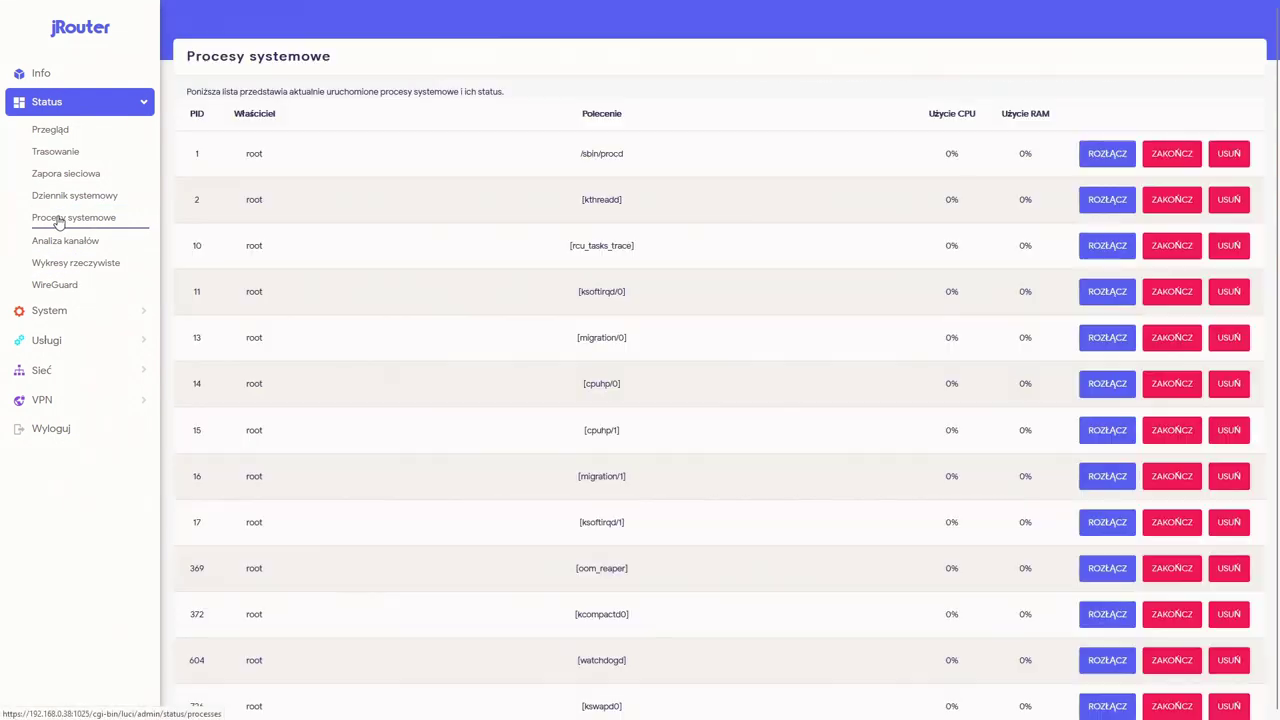
scroll(760, 225, "down", 1)
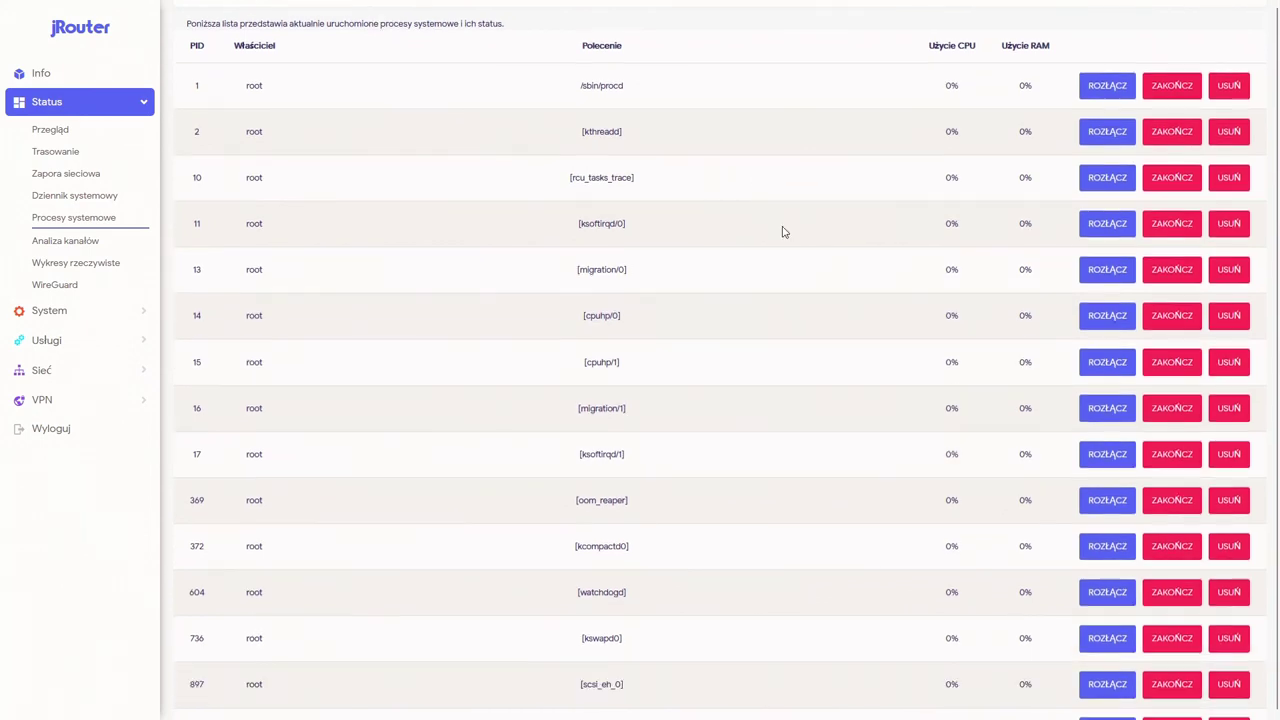
scroll(785, 234, "down", 1)
scroll(805, 270, "down", 1)
scroll(815, 310, "down", 1)
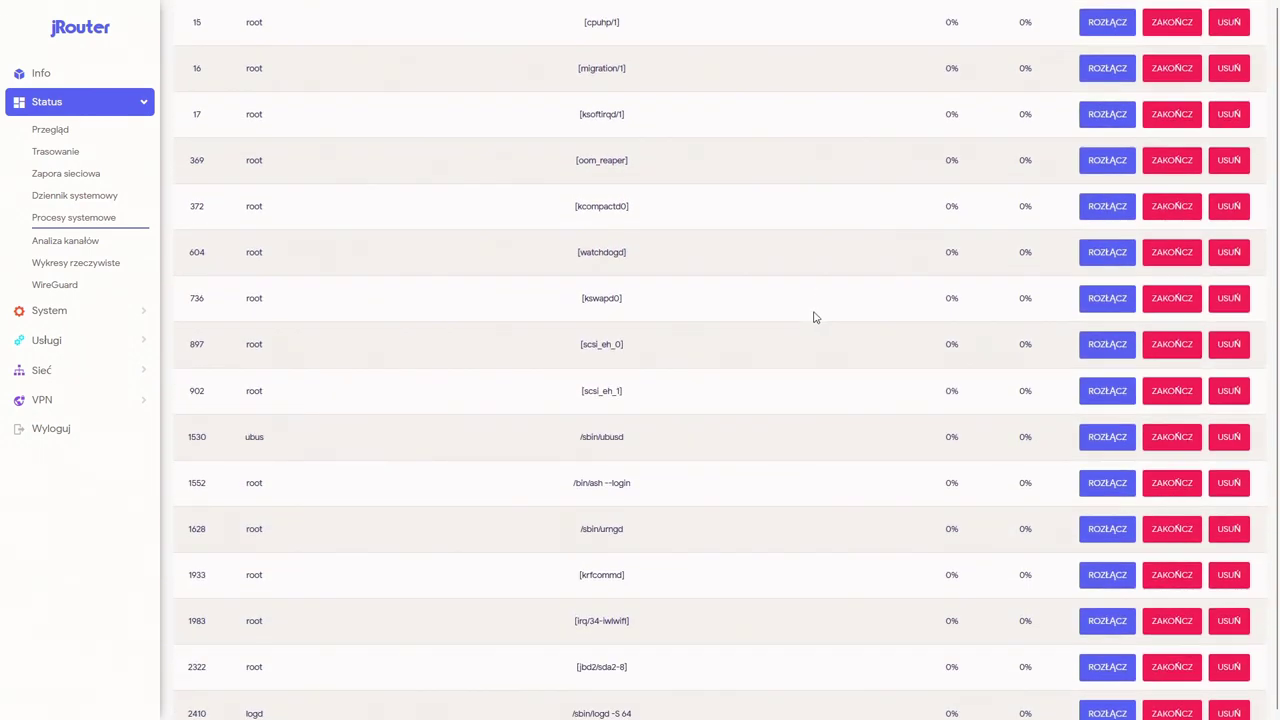
scroll(814, 315, "down", 1)
scroll(813, 316, "down", 1)
scroll(813, 318, "down", 1)
scroll(815, 322, "down", 1)
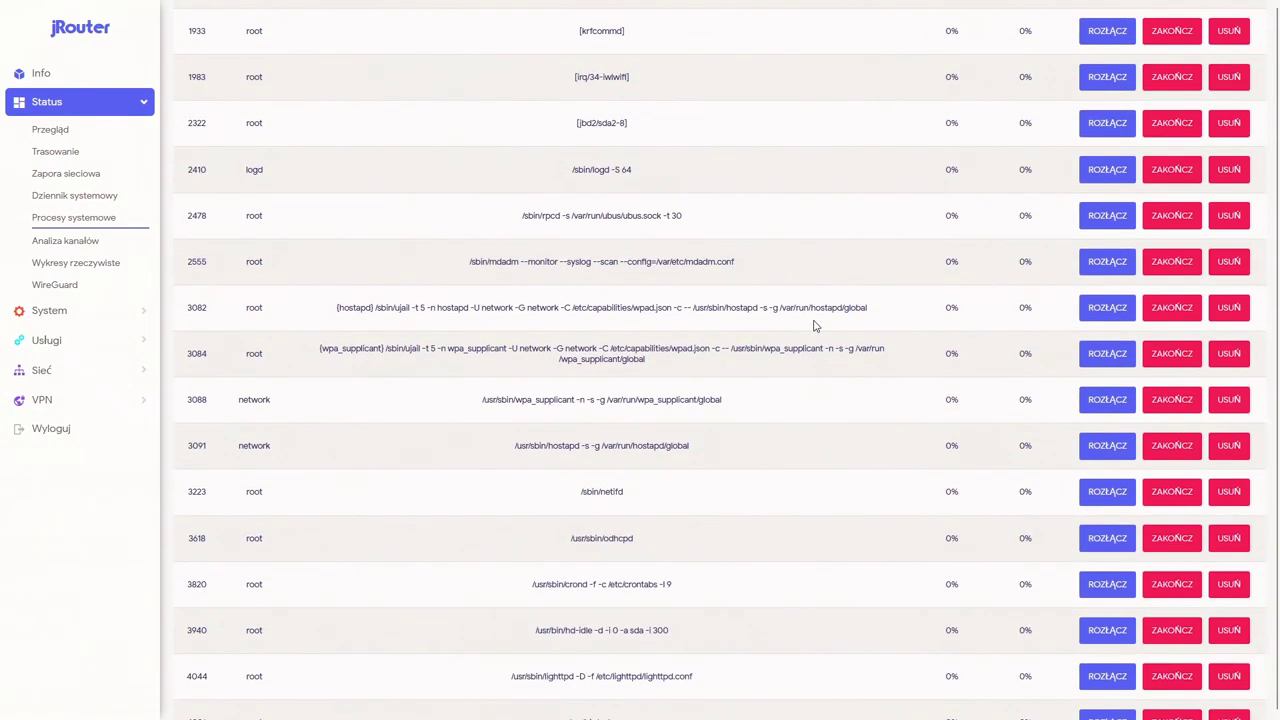
scroll(815, 325, "down", 1)
scroll(818, 333, "down", 1)
scroll(815, 345, "down", 1)
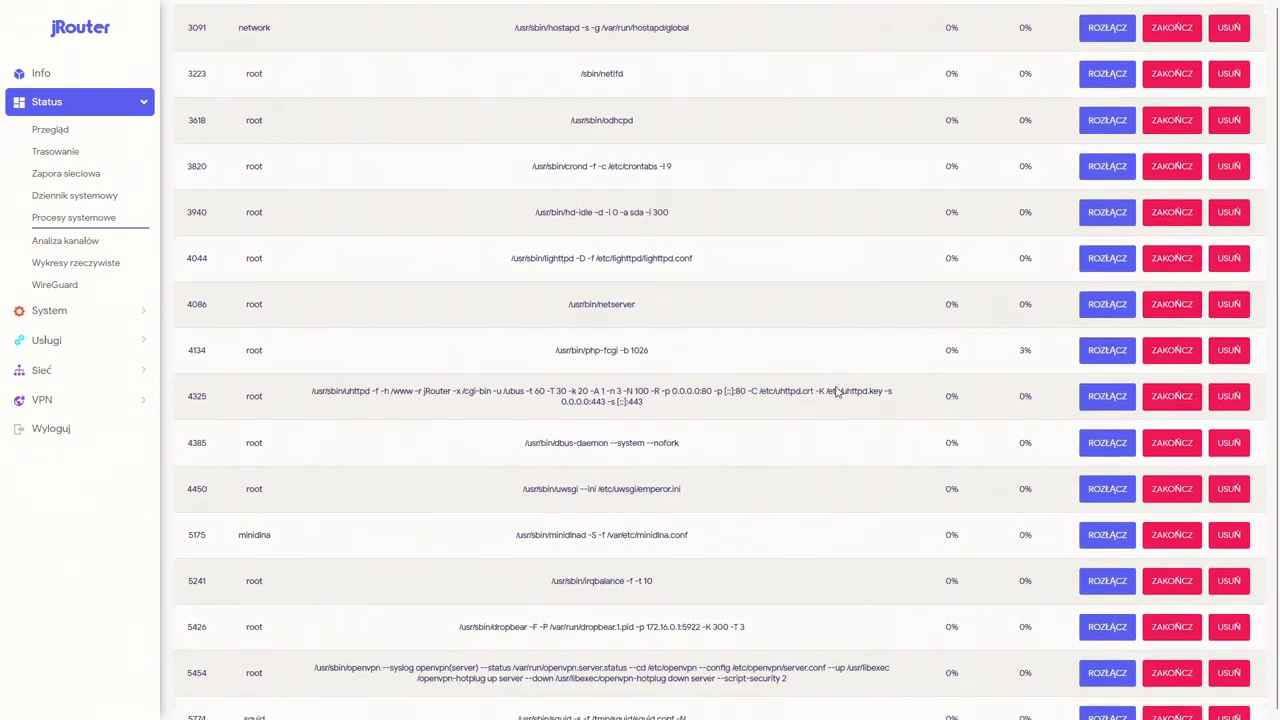
scroll(810, 391, "down", 1)
scroll(810, 391, "down", 1)
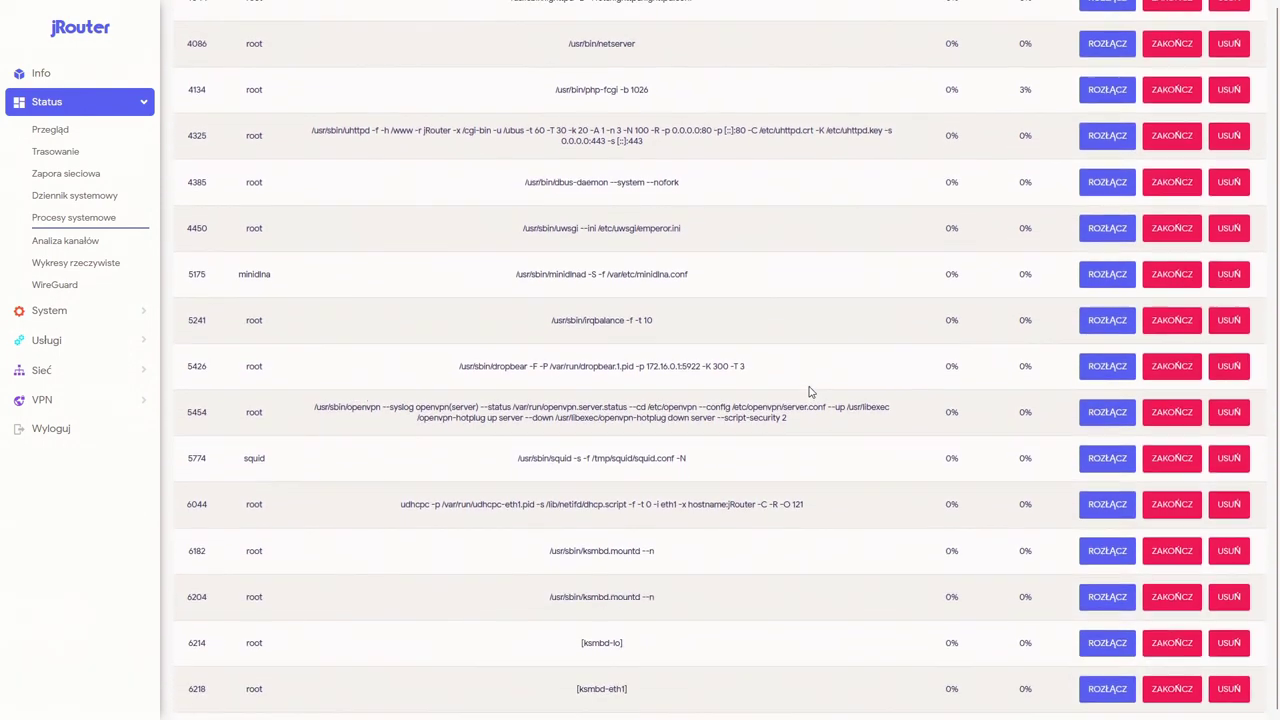
scroll(810, 391, "down", 1)
scroll(810, 391, "down", 1)
scroll(810, 391, "down", 1)
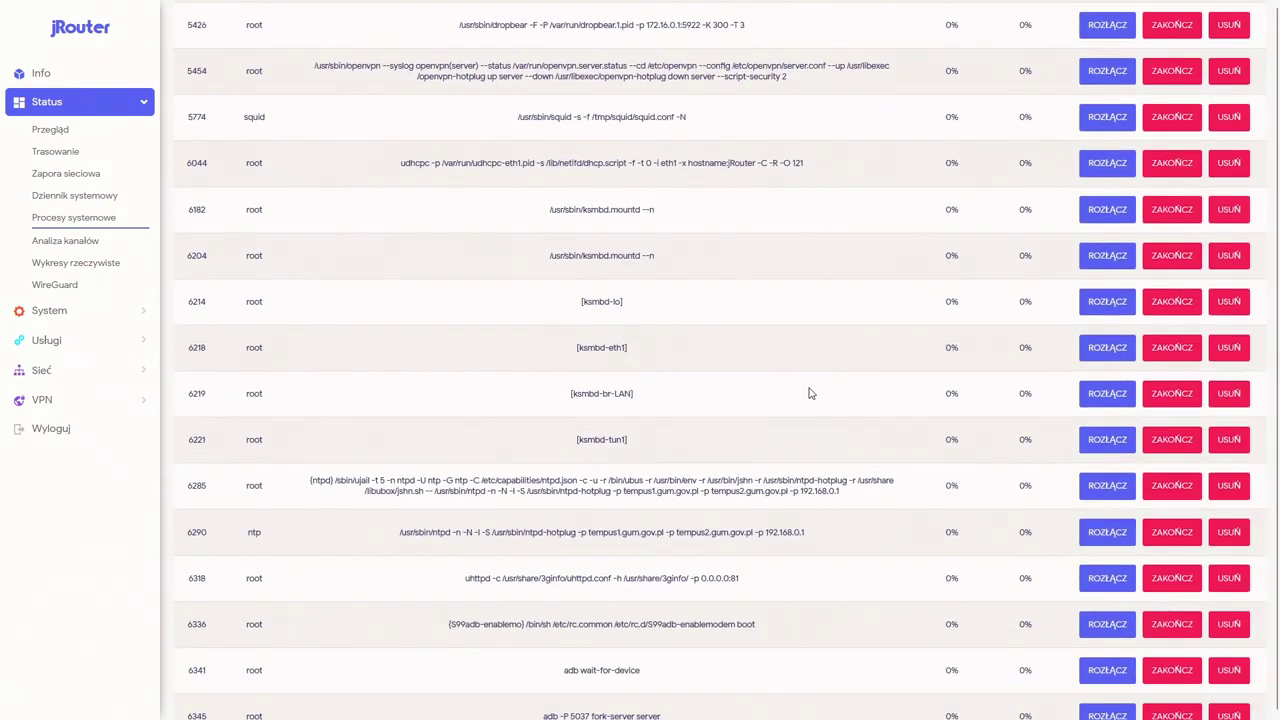
scroll(810, 391, "down", 2)
scroll(811, 393, "down", 1)
scroll(811, 393, "down", 1)
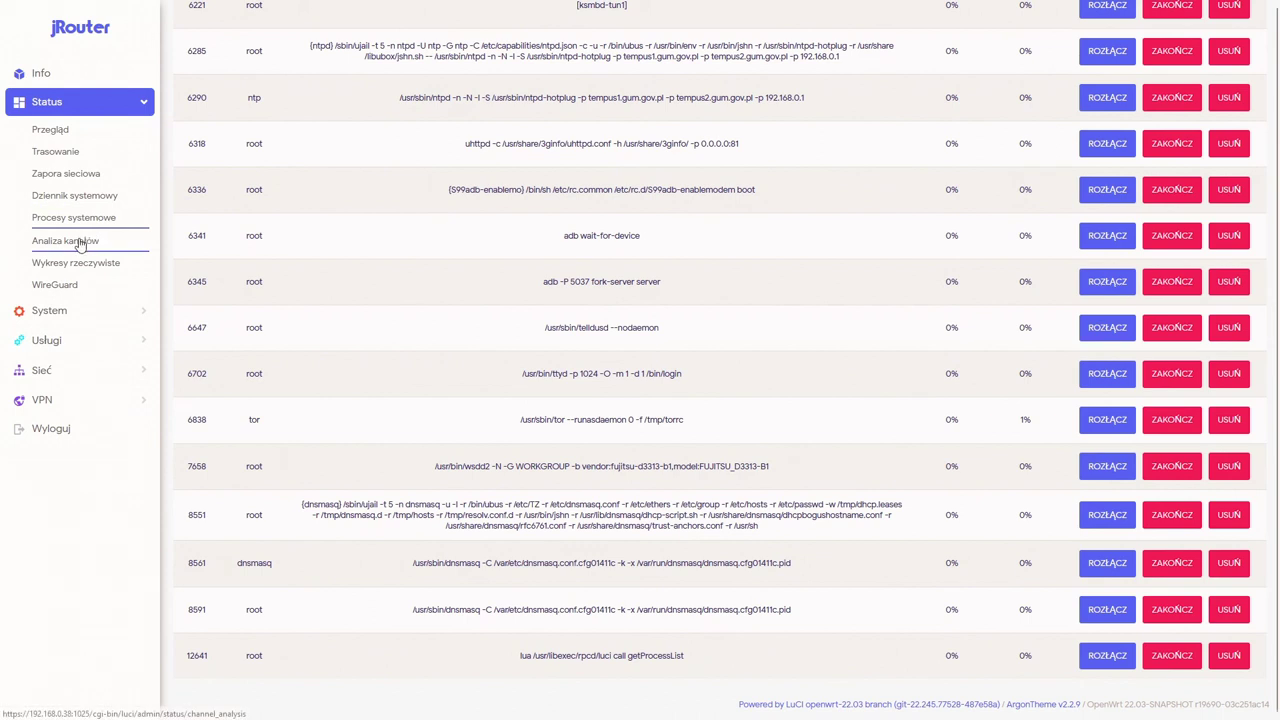
Step: Check channel analysis, then cycle the Realtime Graphs tabs Ruch, wireless, Połączenia, Rate and back to Obciążenie
left_click(80, 240)
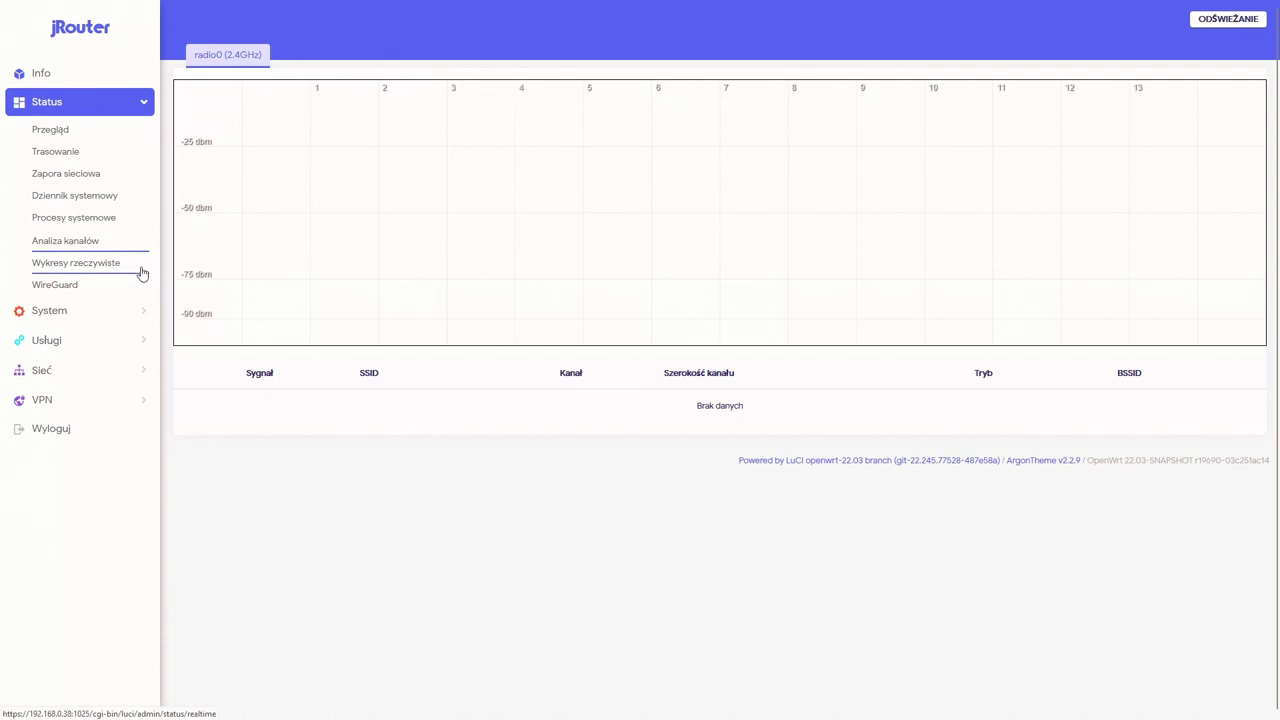
left_click(60, 264)
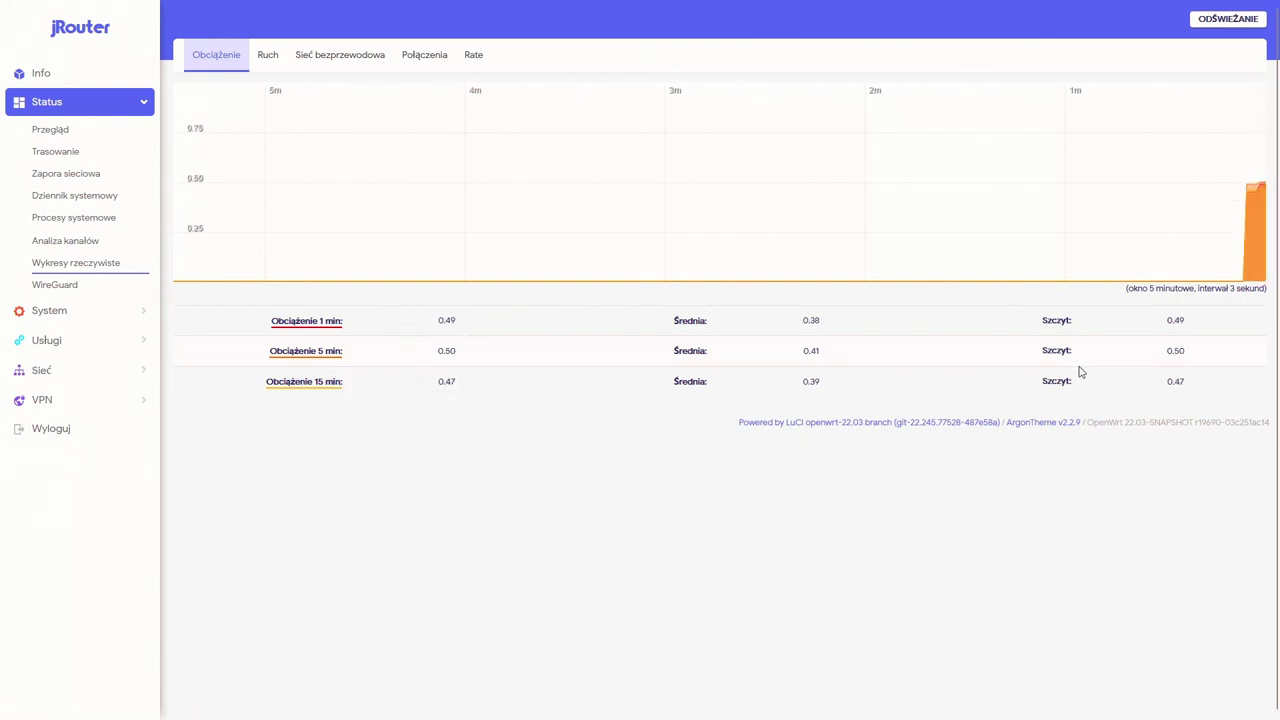
left_click(266, 56)
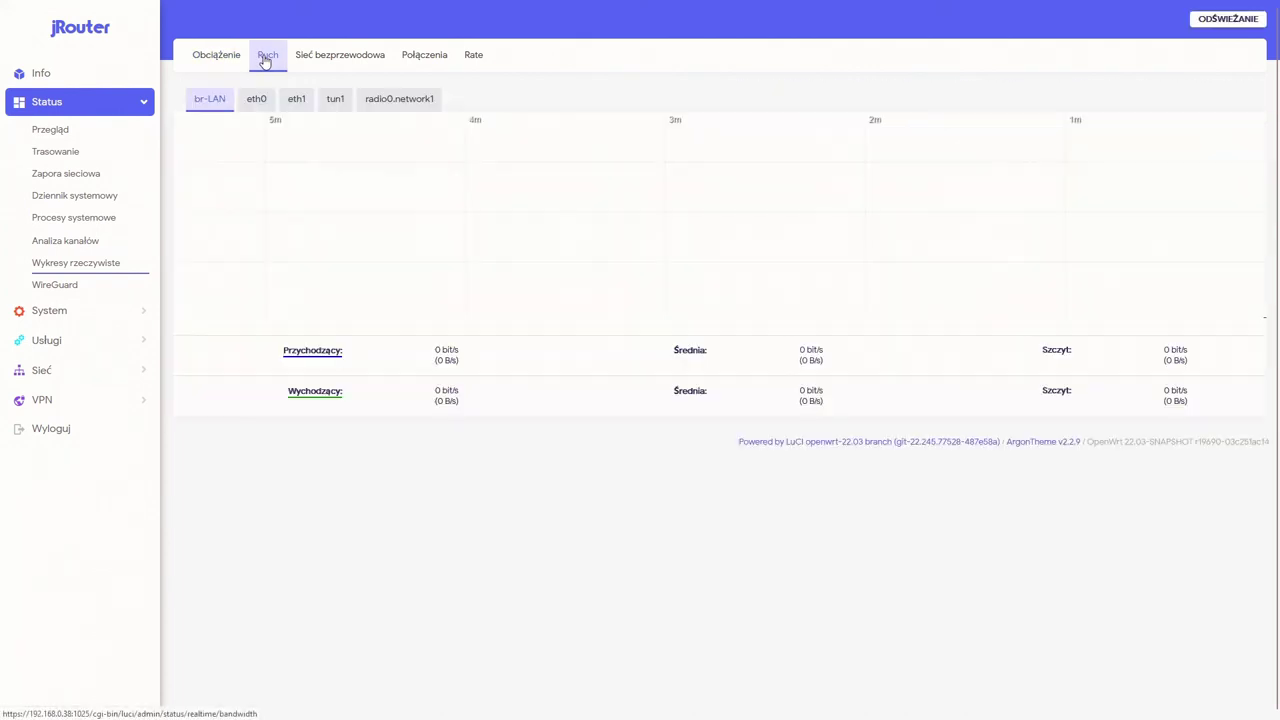
left_click(320, 63)
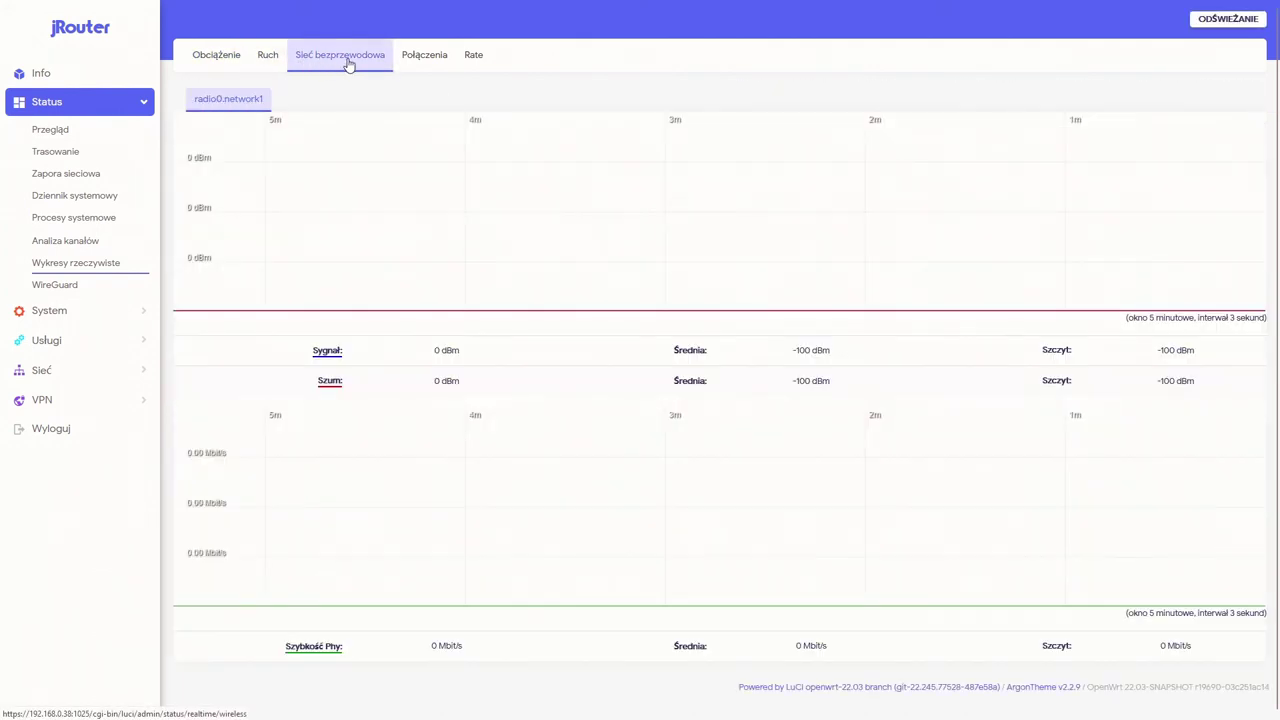
left_click(428, 58)
left_click(476, 57)
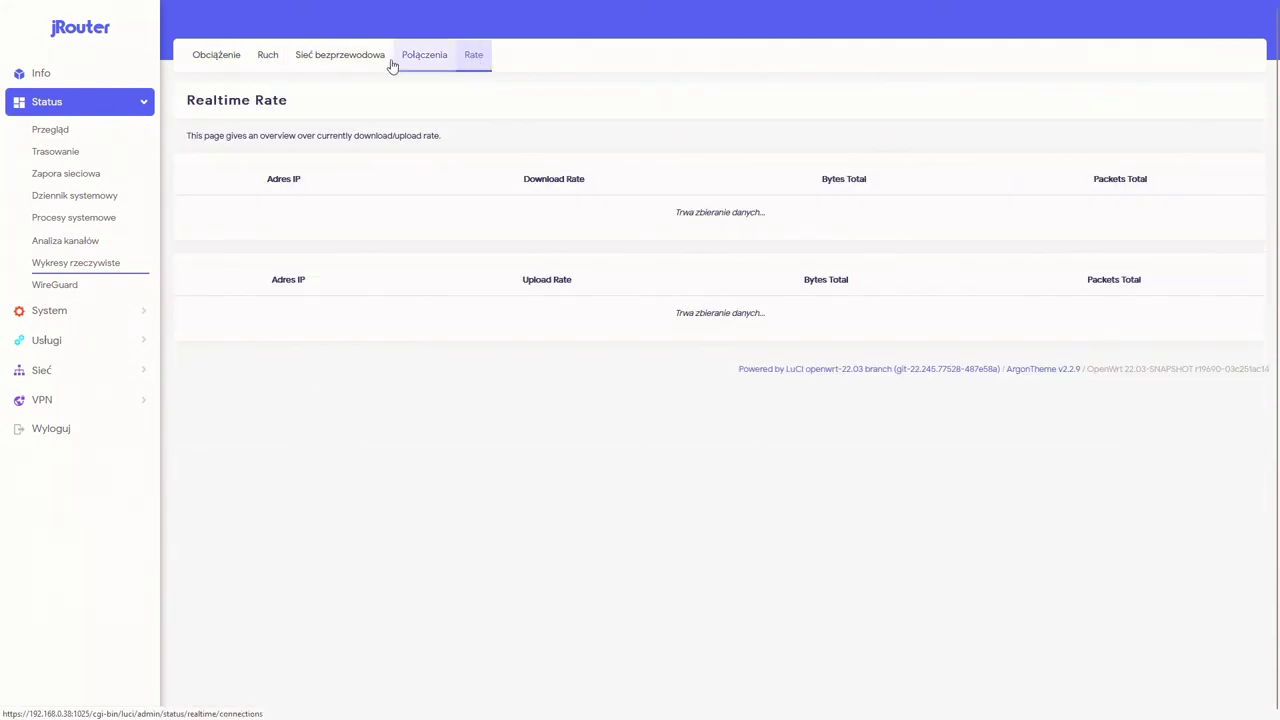
left_click(237, 58)
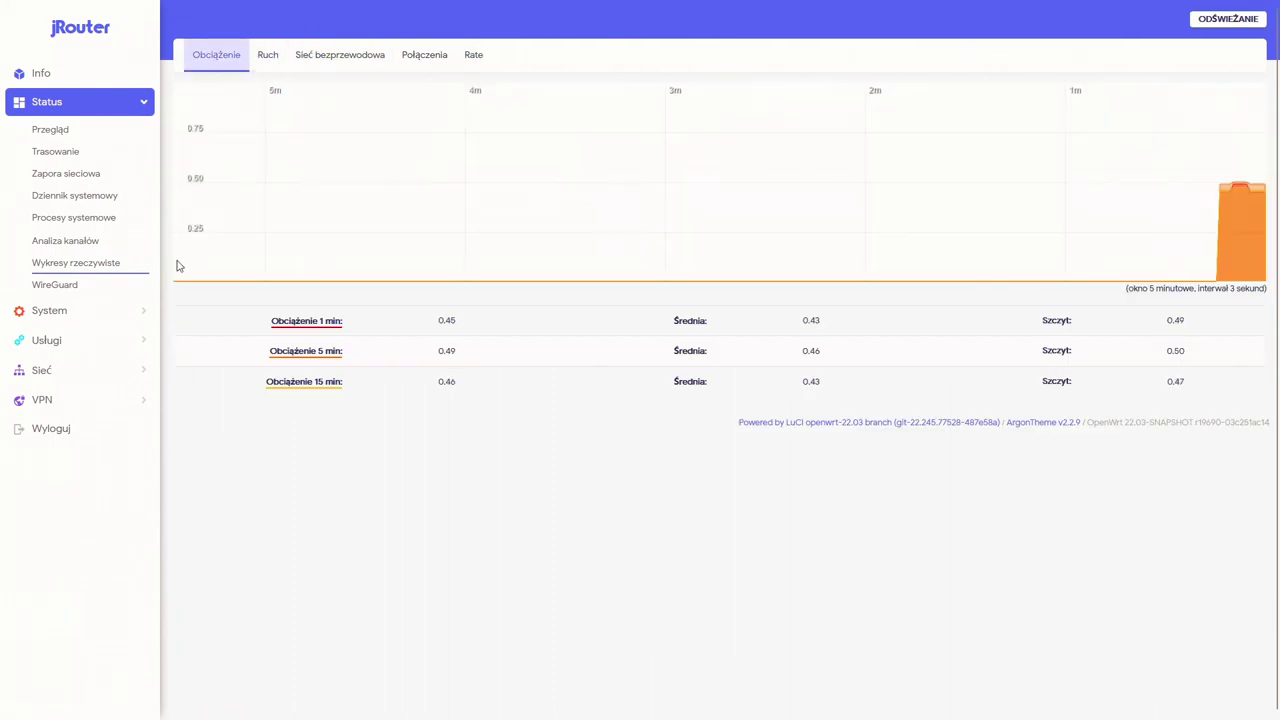
Step: Review the System properties tabs: logging, time synchronisation, language and theme, ZRam, then General
left_click(49, 310)
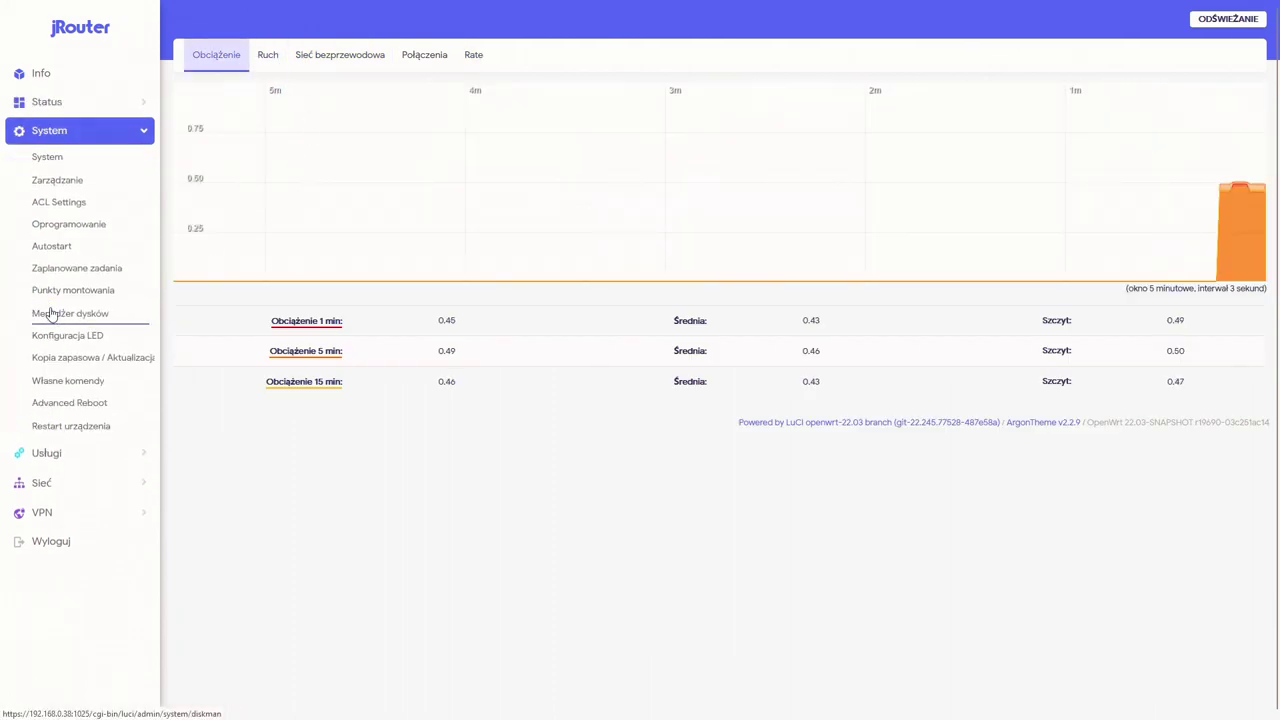
left_click(48, 160)
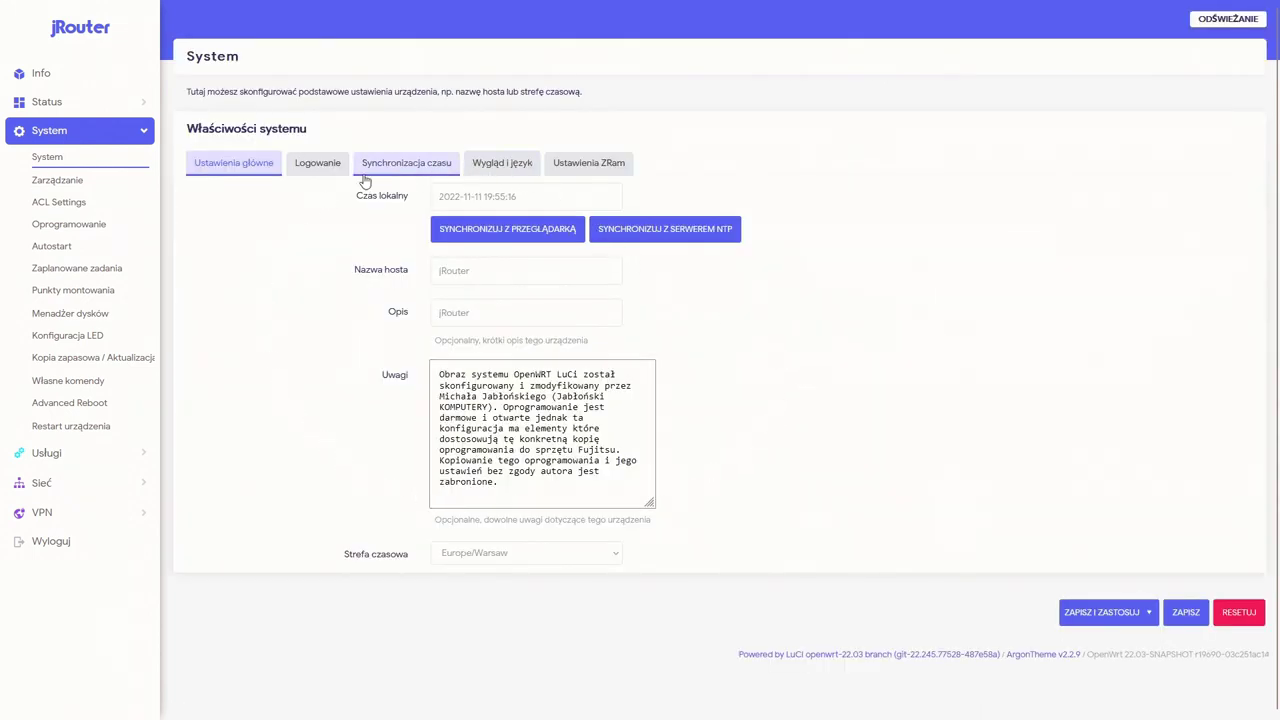
left_click(322, 166)
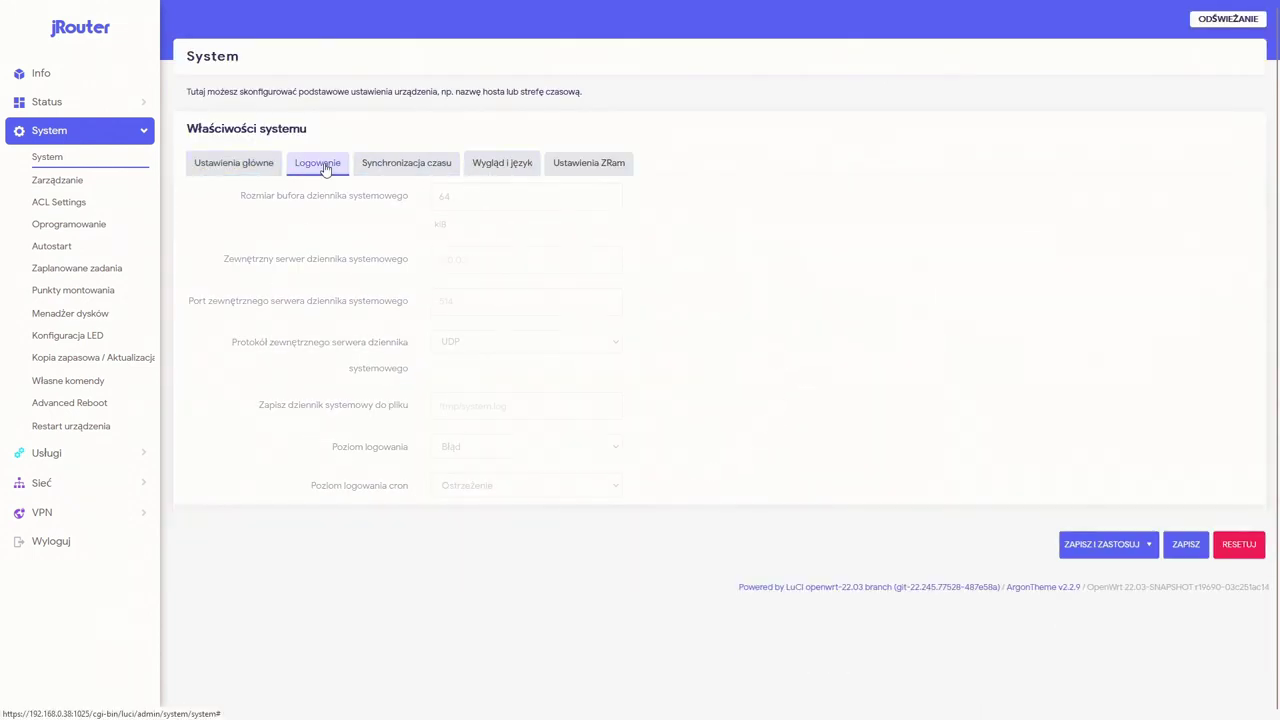
left_click(408, 170)
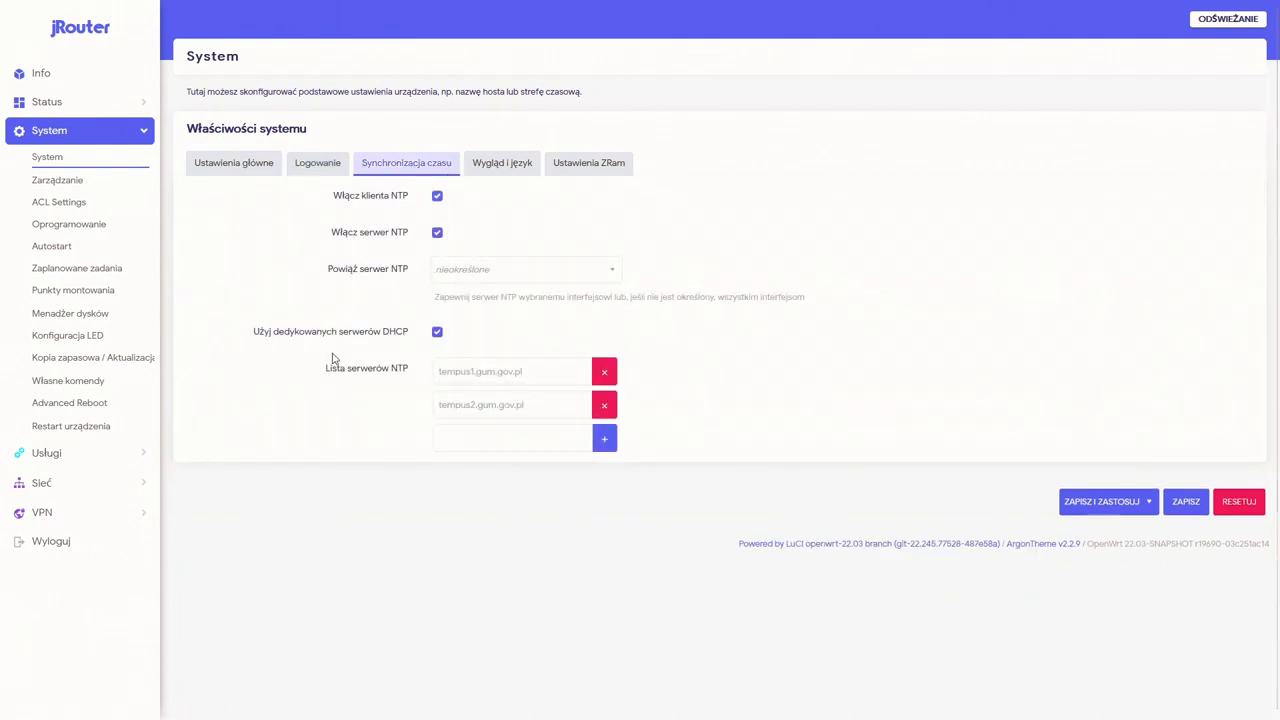
left_click(502, 166)
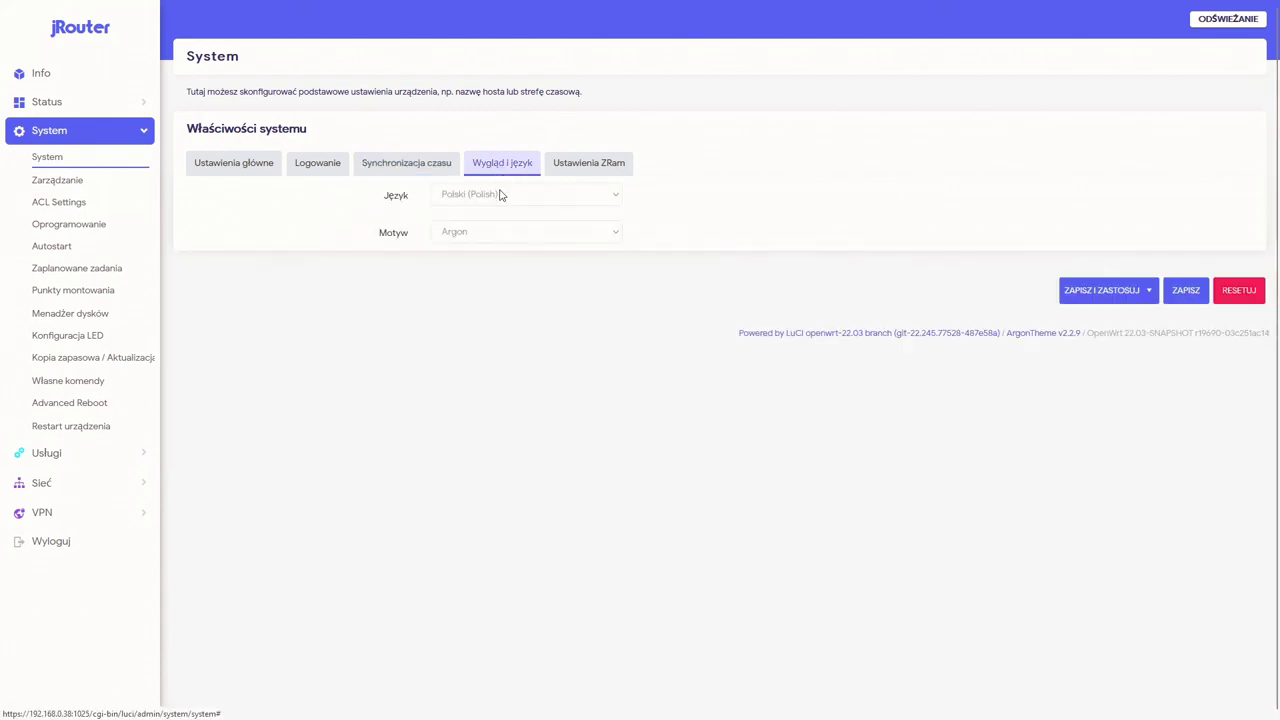
left_click(595, 168)
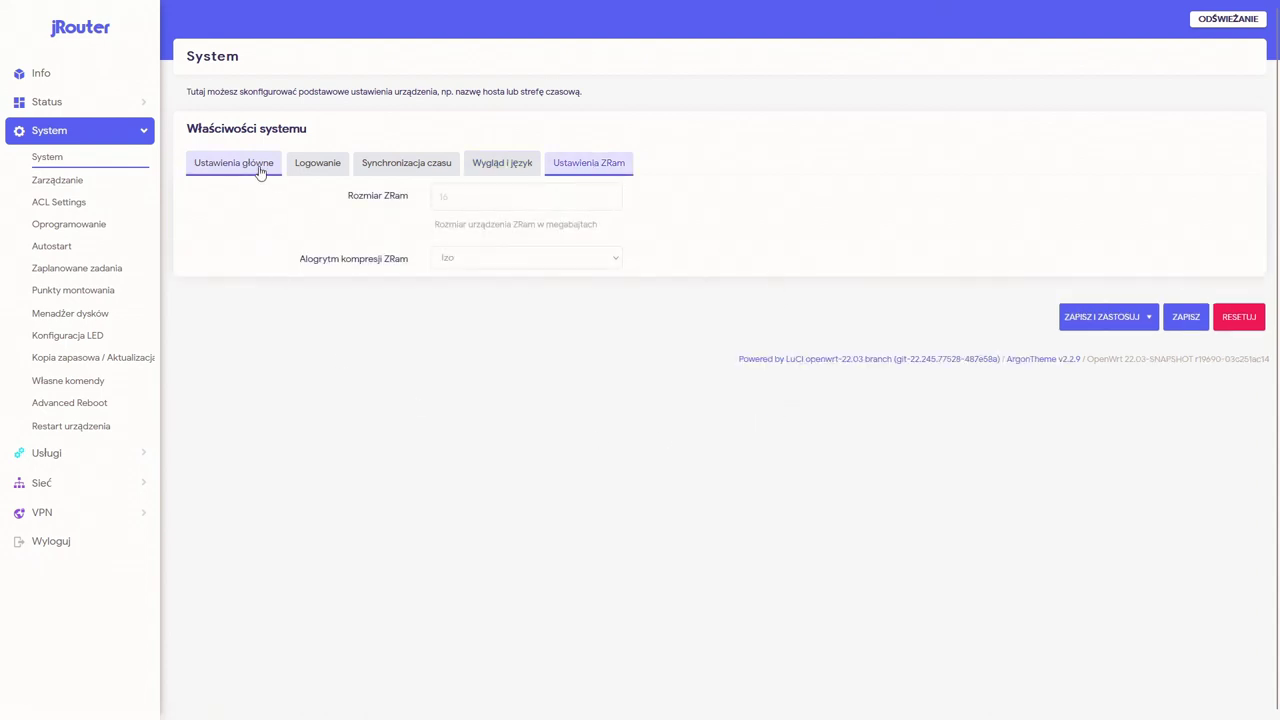
left_click(257, 171)
Step: In Zarządzanie, look at the router password fields, then the SSH access, SSH keys and HTTP(S) tabs
left_click(73, 183)
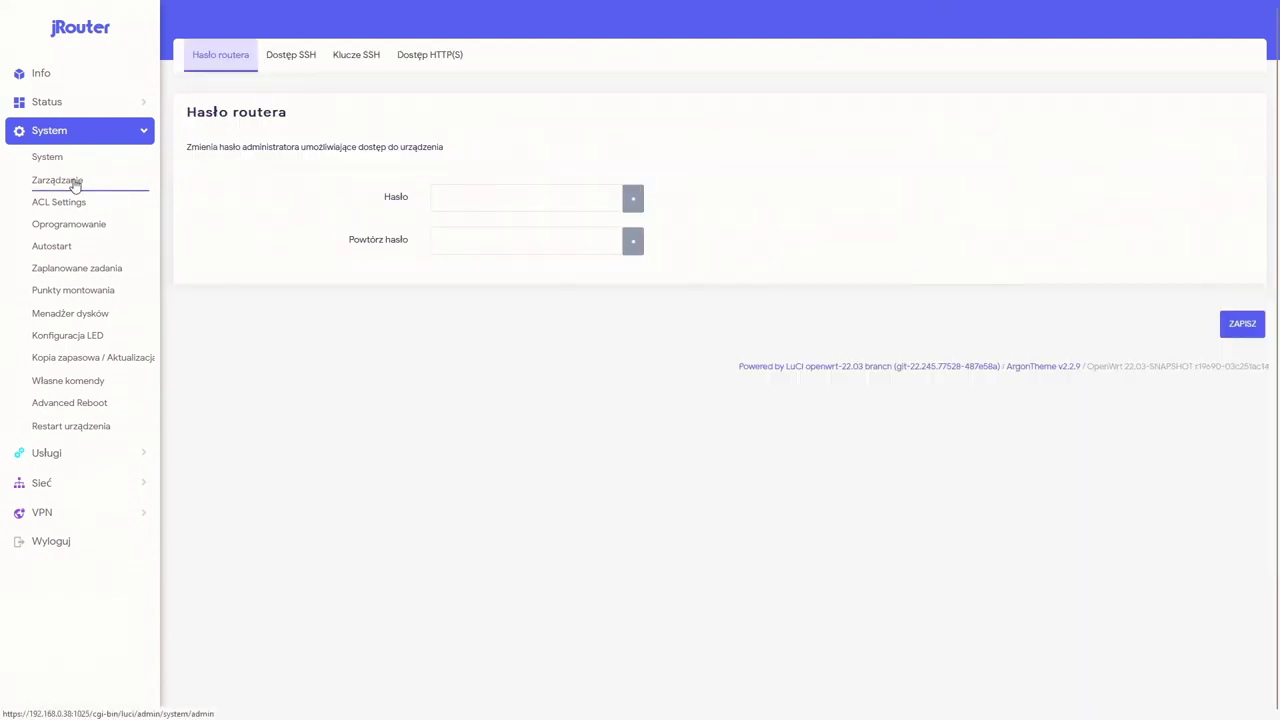
left_click(478, 198)
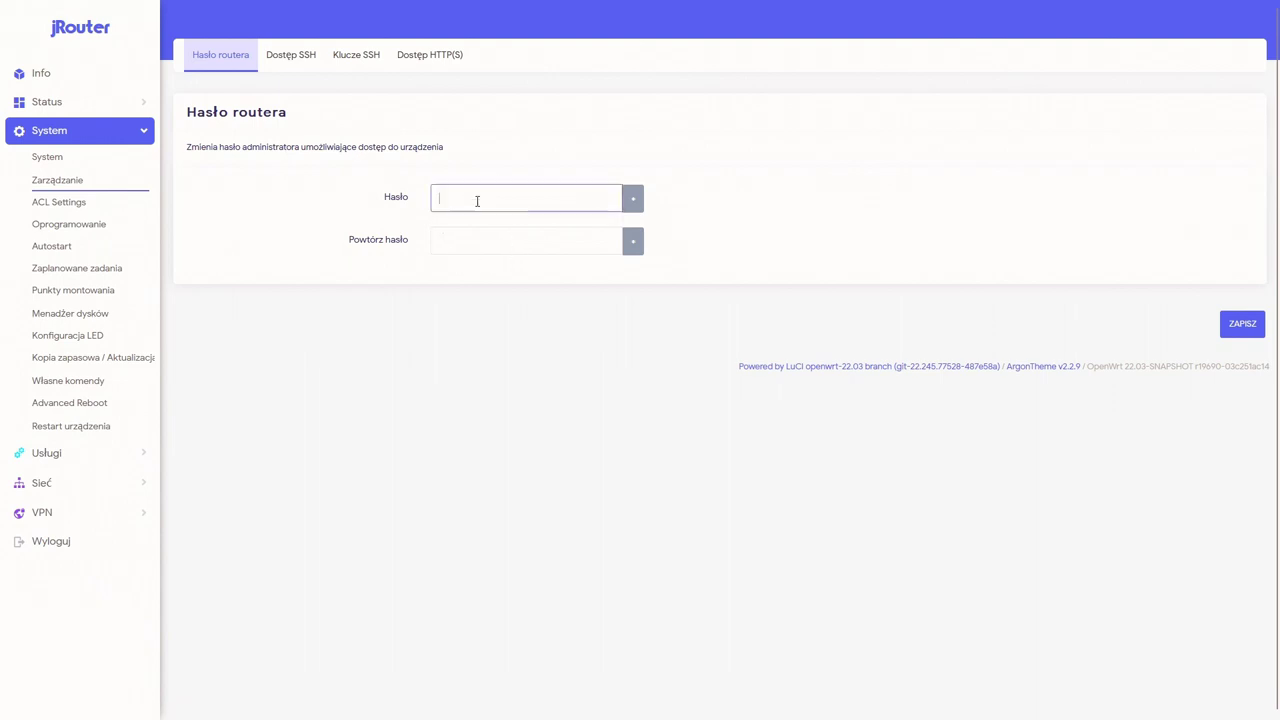
left_click(457, 246)
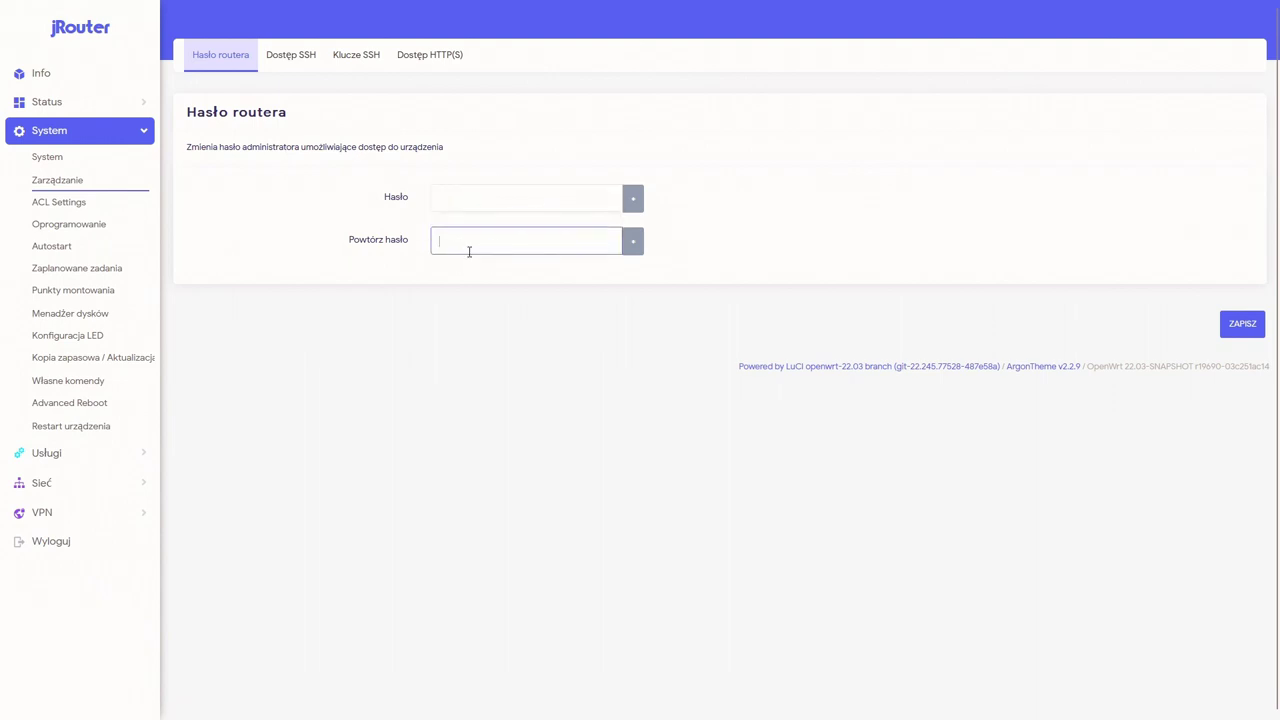
left_click(285, 55)
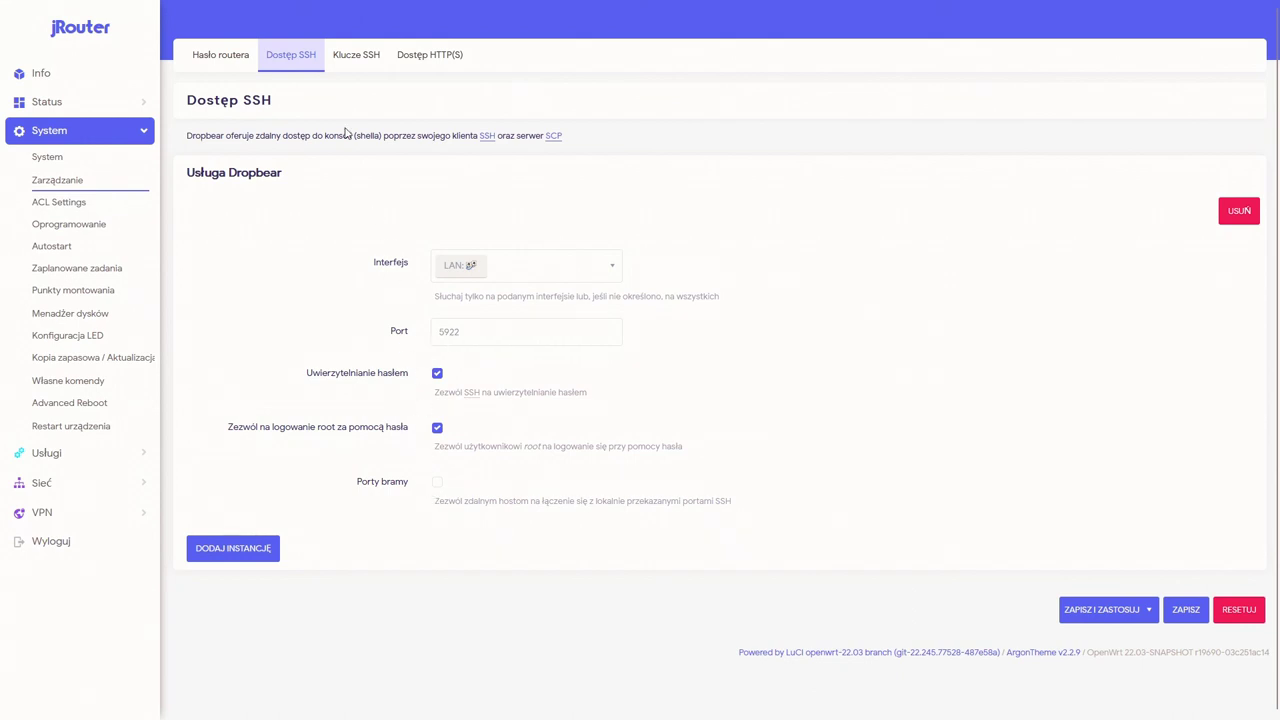
left_click(357, 55)
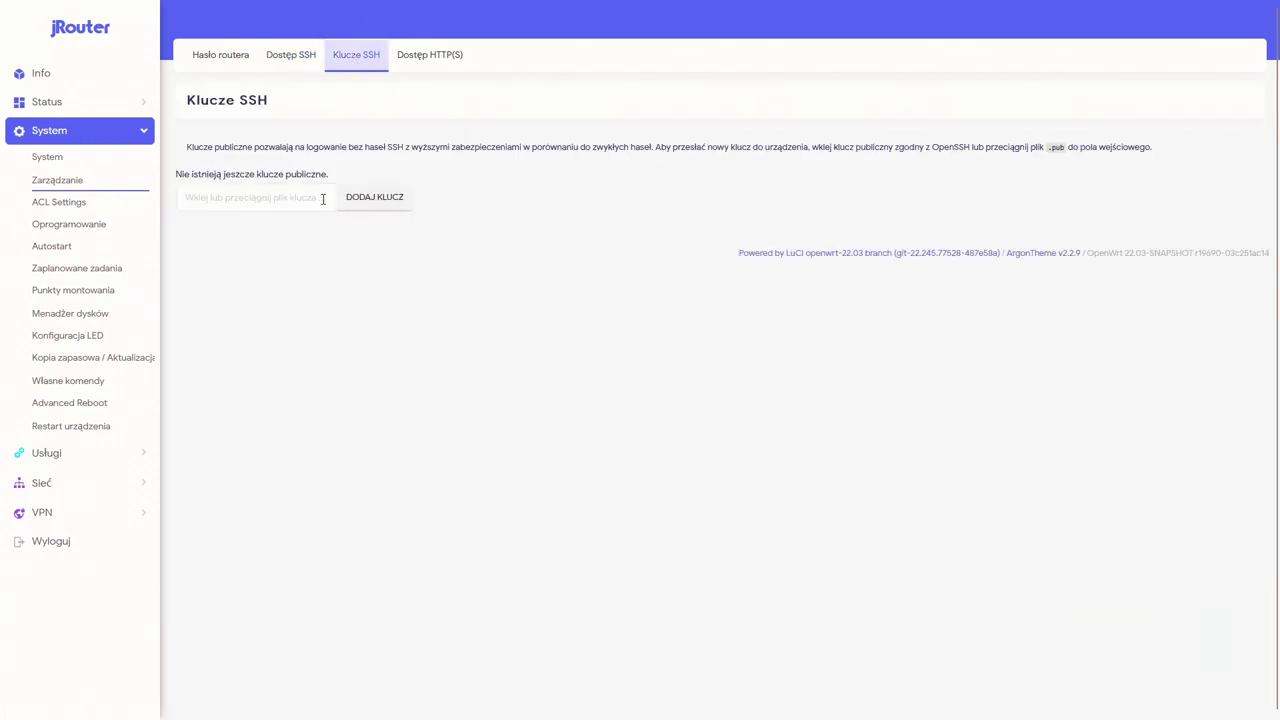
left_click(432, 55)
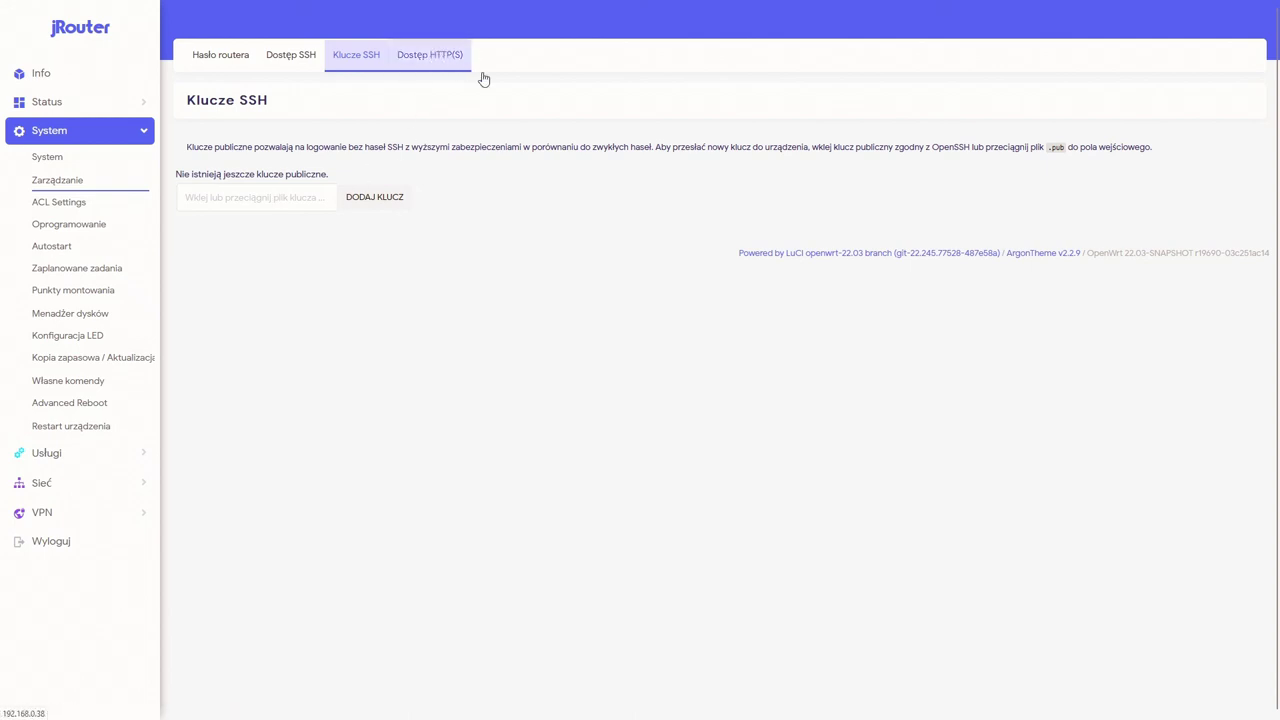
Step: Open ACL Settings, start a new login with DODAJ, scroll its ACL groups, then discard it with ODRZUĆ
left_click(86, 204)
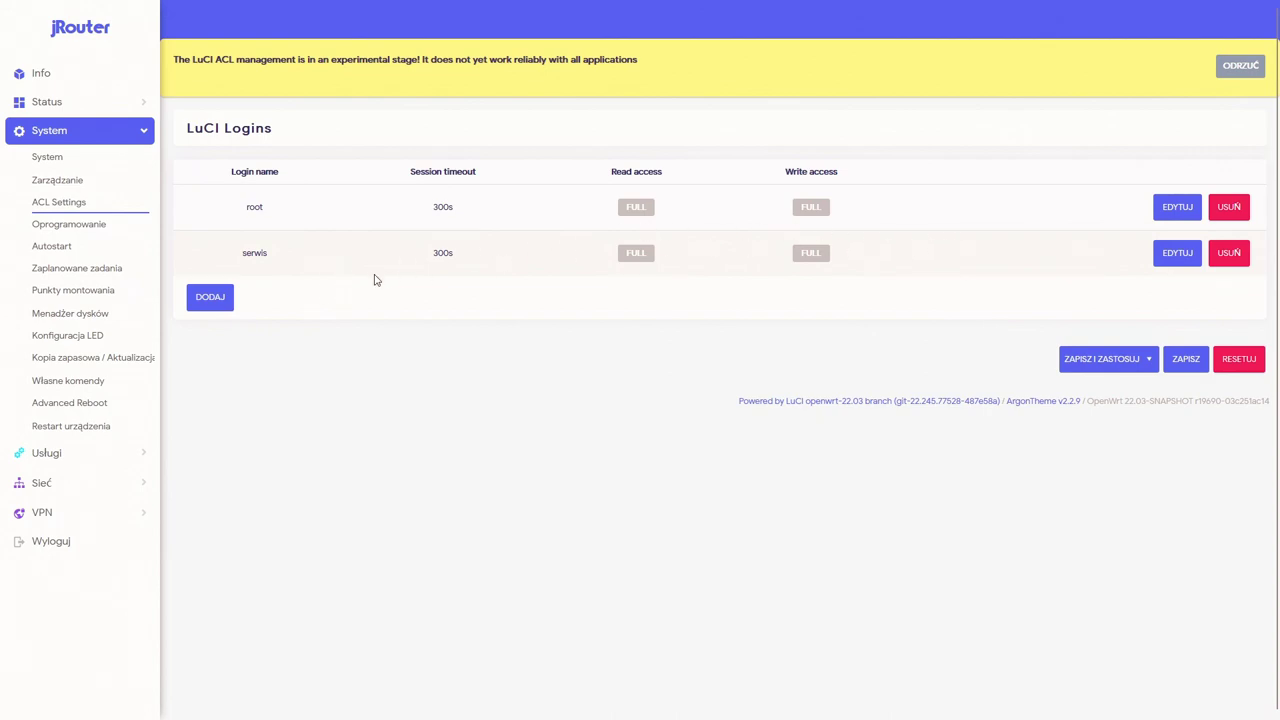
left_click(200, 298)
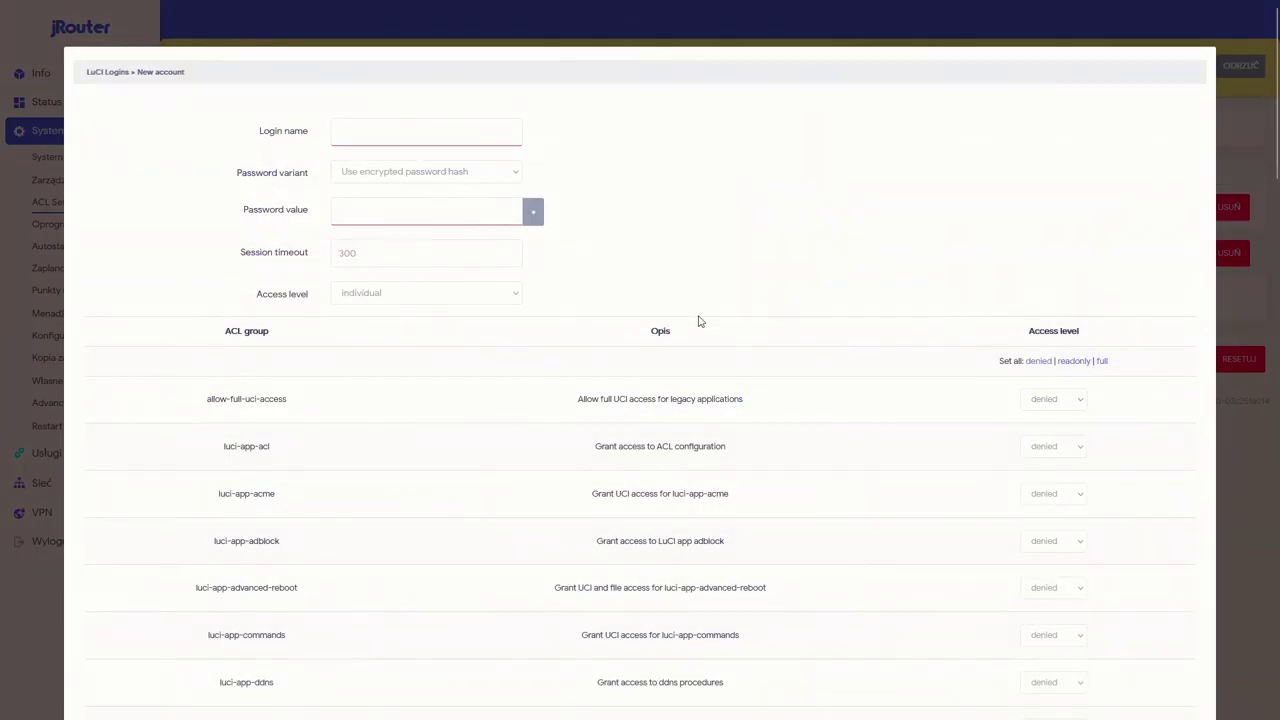
scroll(698, 321, "down", 4)
scroll(671, 377, "down", 2)
scroll(654, 365, "up", 2)
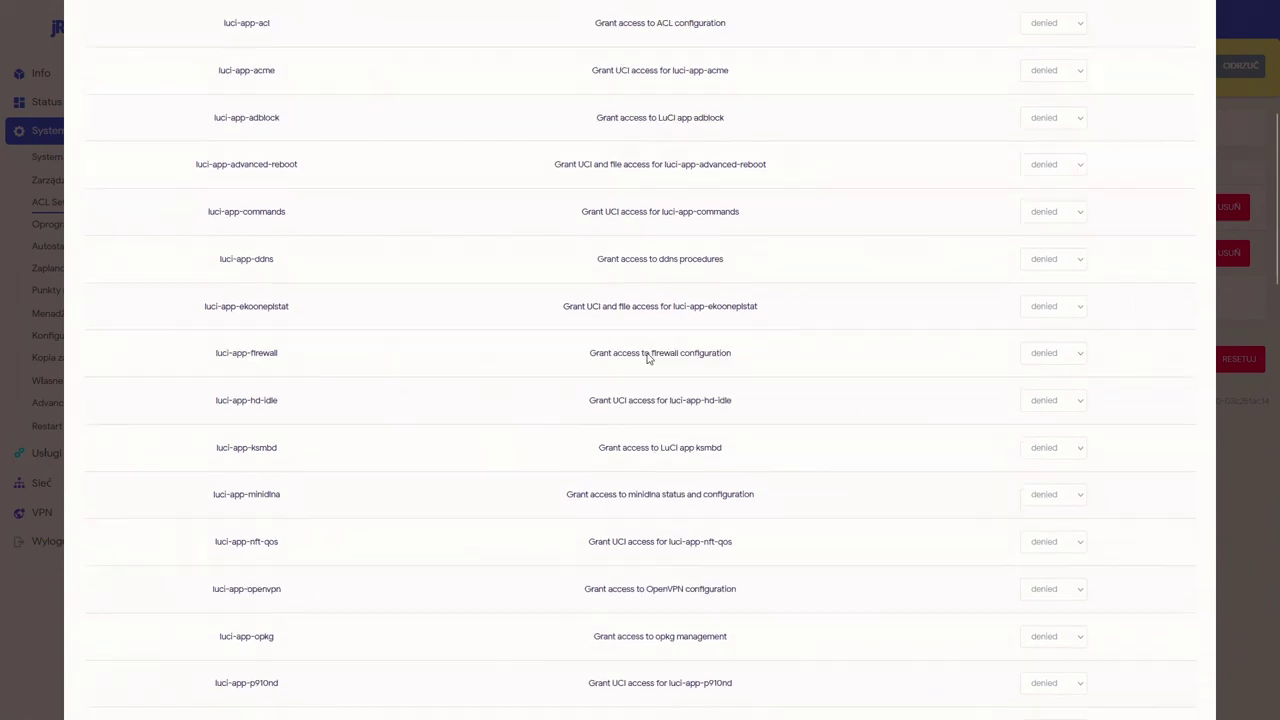
scroll(646, 360, "up", 4)
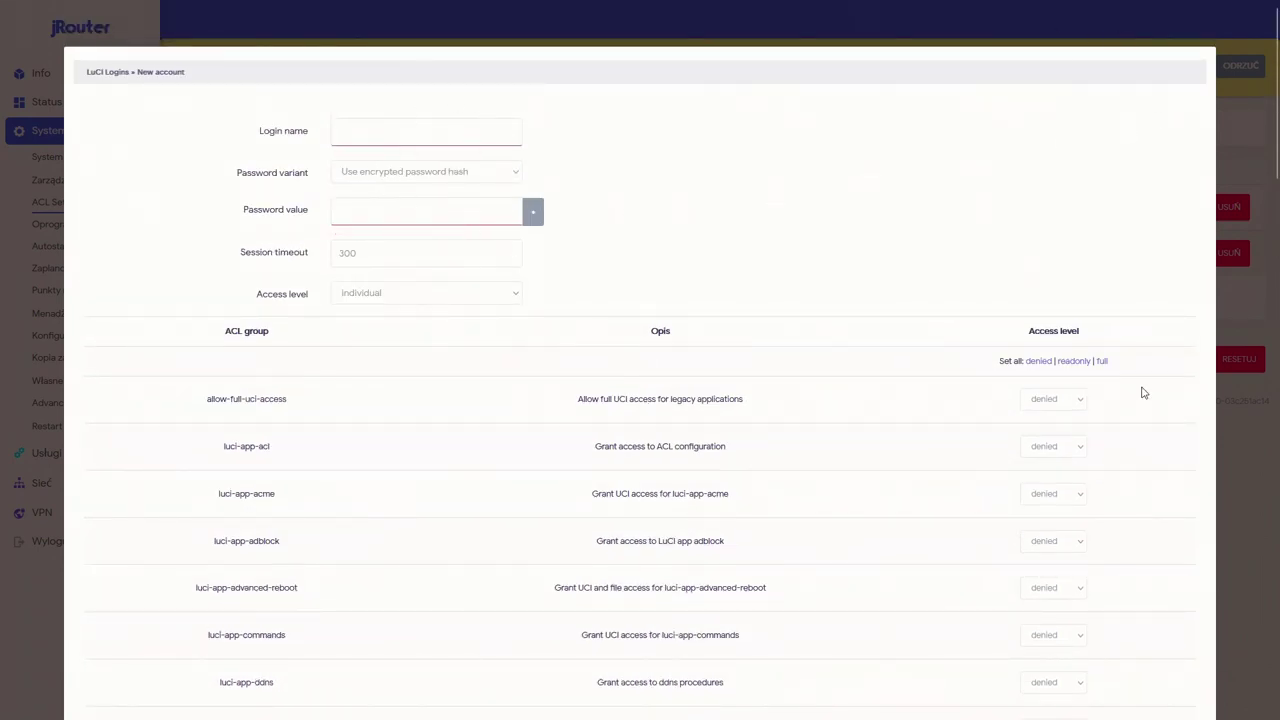
scroll(977, 477, "down", 5)
scroll(894, 471, "down", 7)
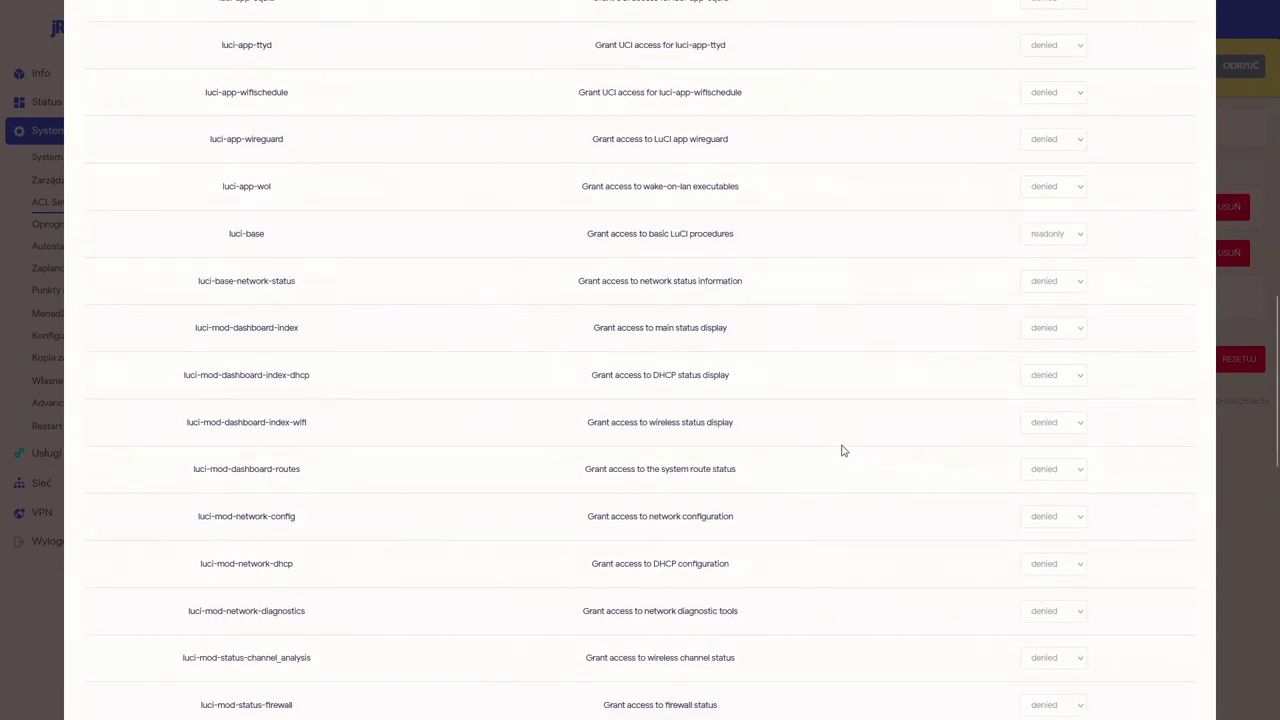
scroll(840, 450, "down", 8)
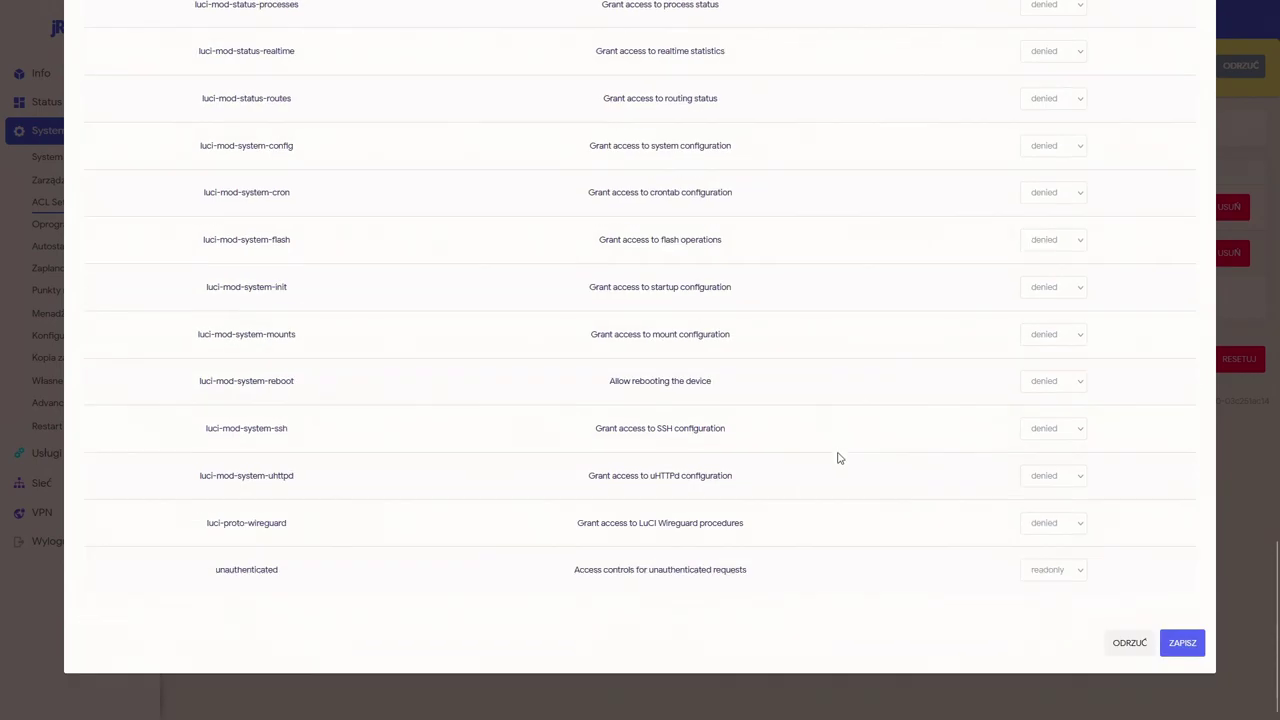
left_click(1128, 644)
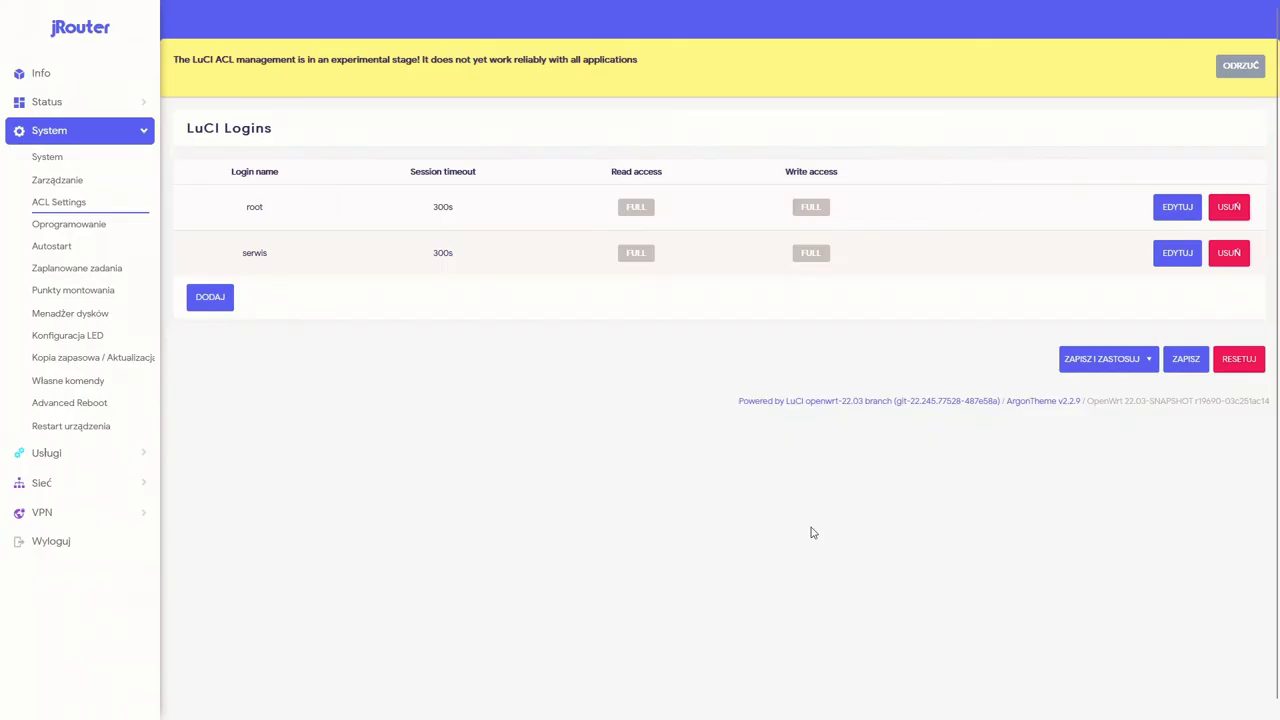
Step: In Oprogramowanie, check Aktualizacje and Dostępne, run AKTUALIZUJ LISTY… and scroll to the code-3 errors
left_click(88, 228)
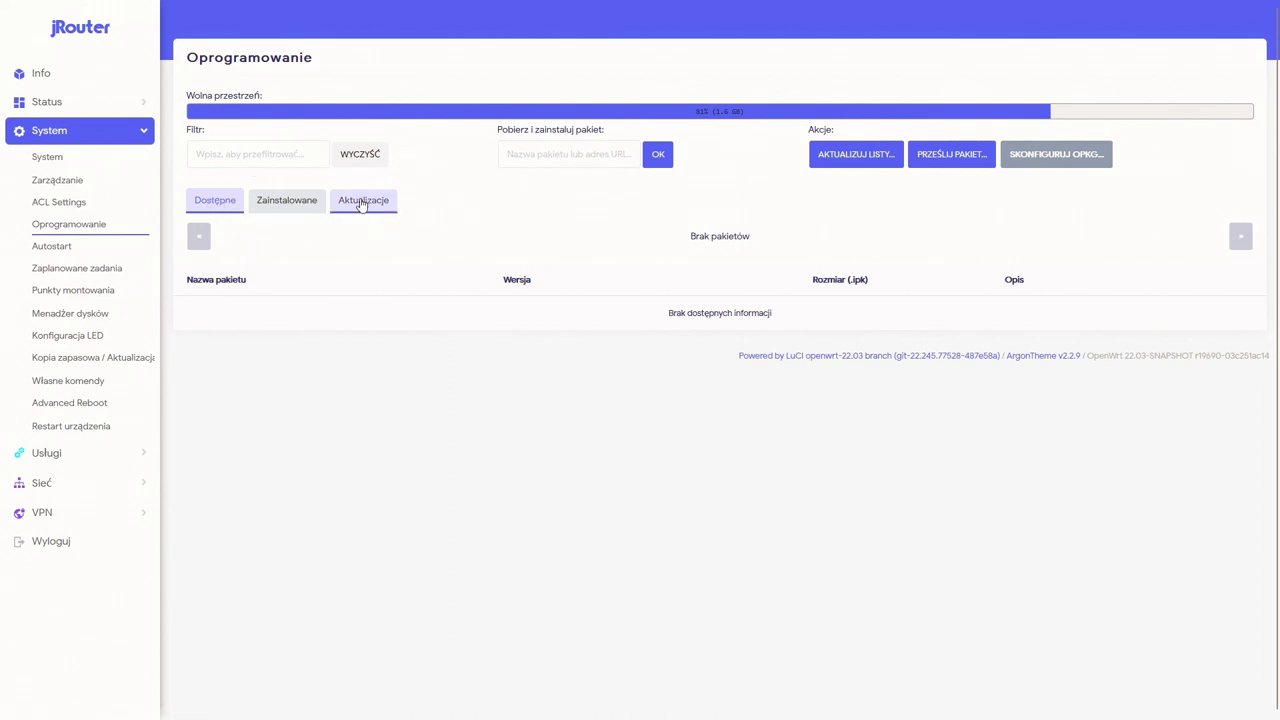
left_click(363, 200)
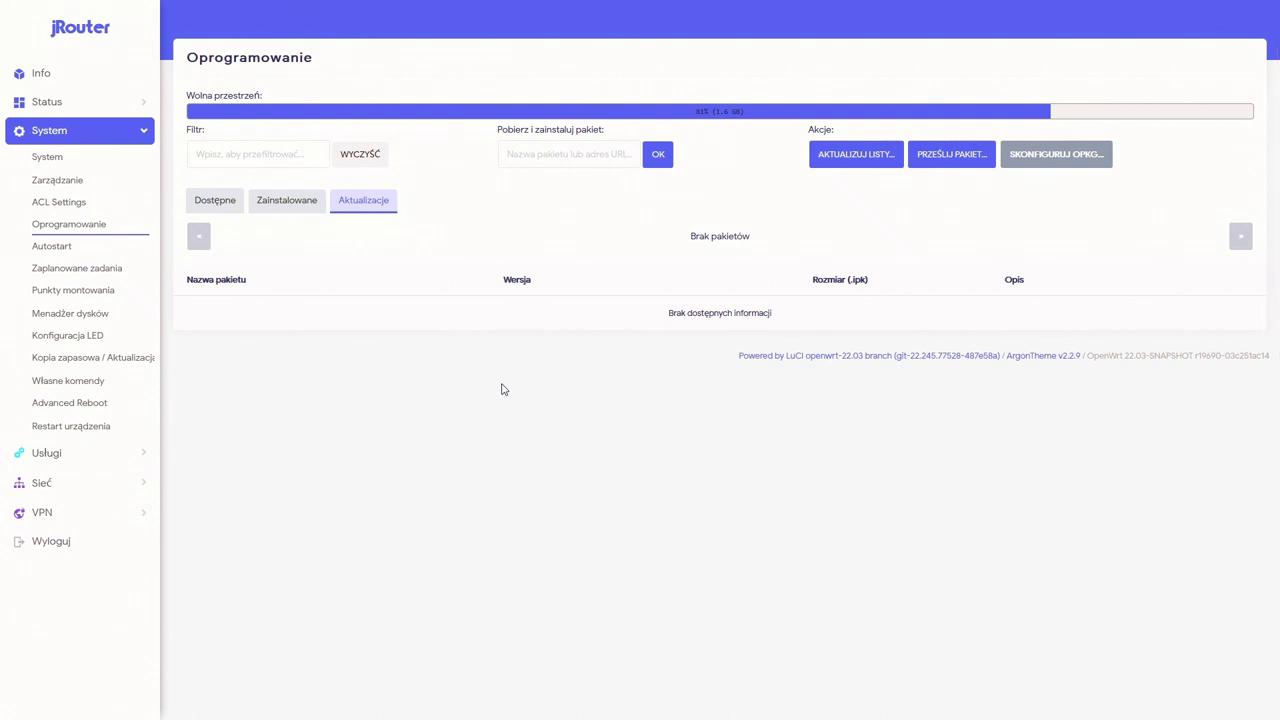
left_click(216, 197)
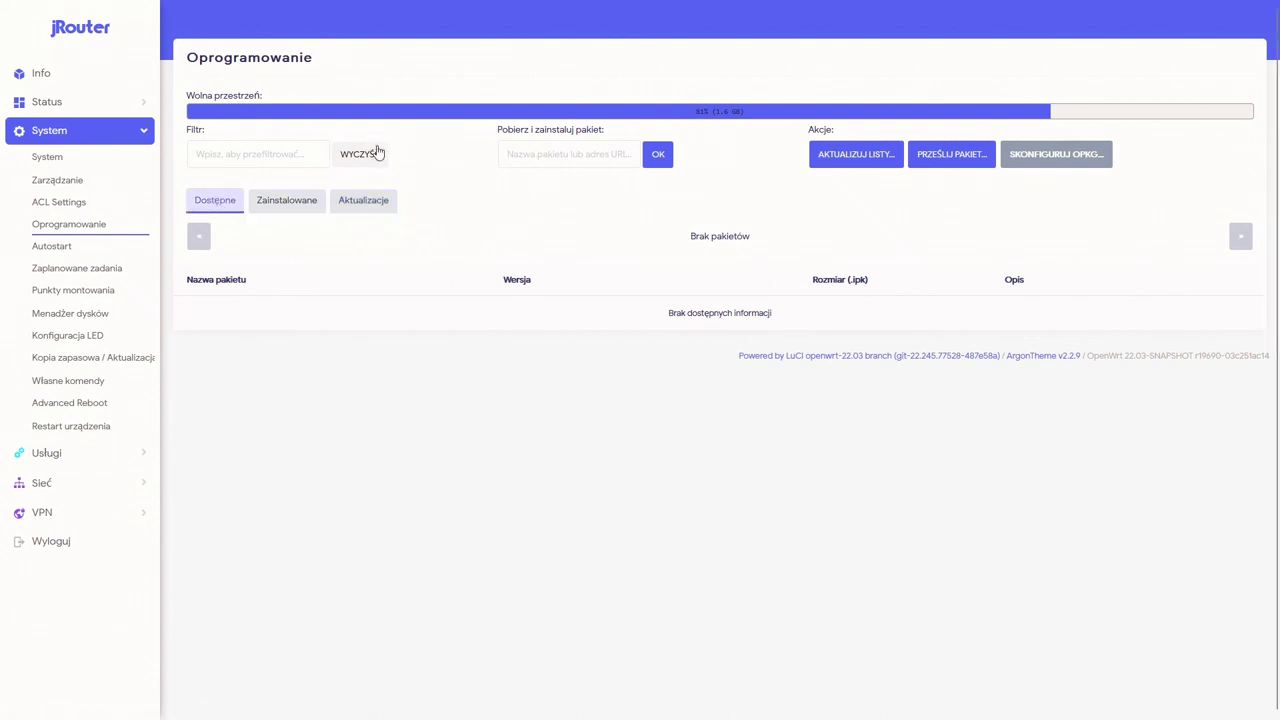
left_click(845, 159)
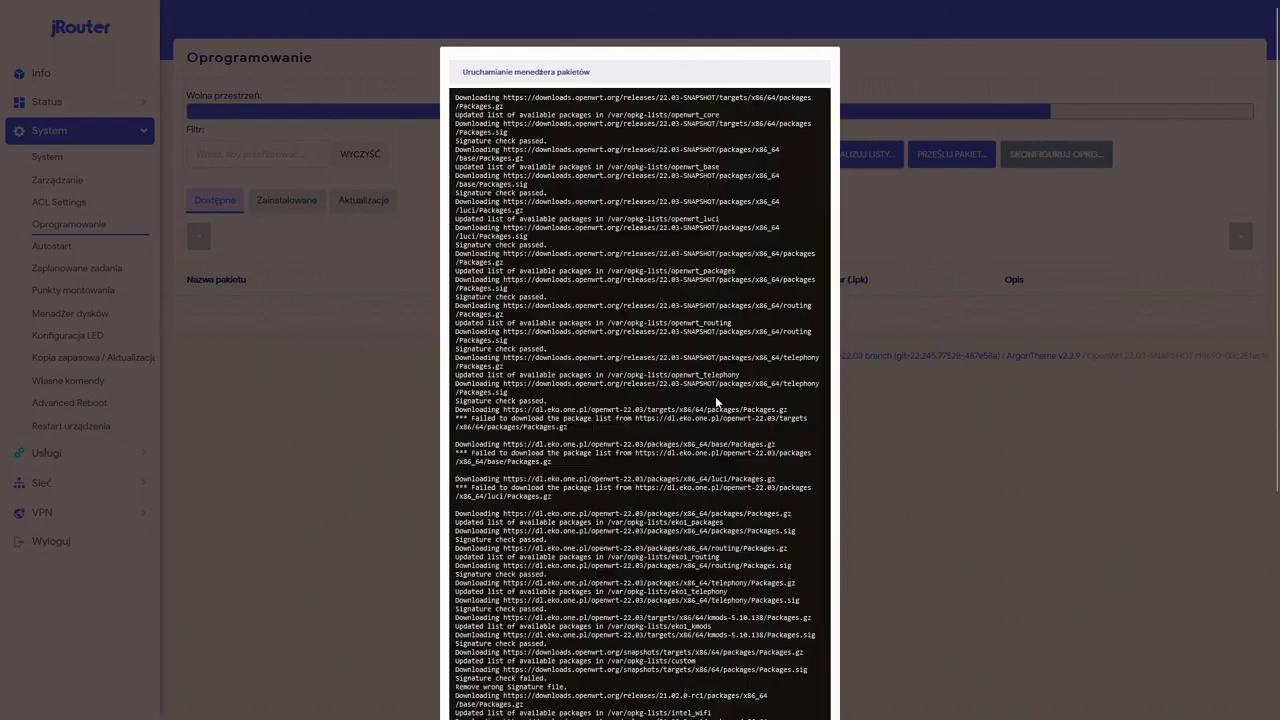
scroll(675, 548, "down", 5)
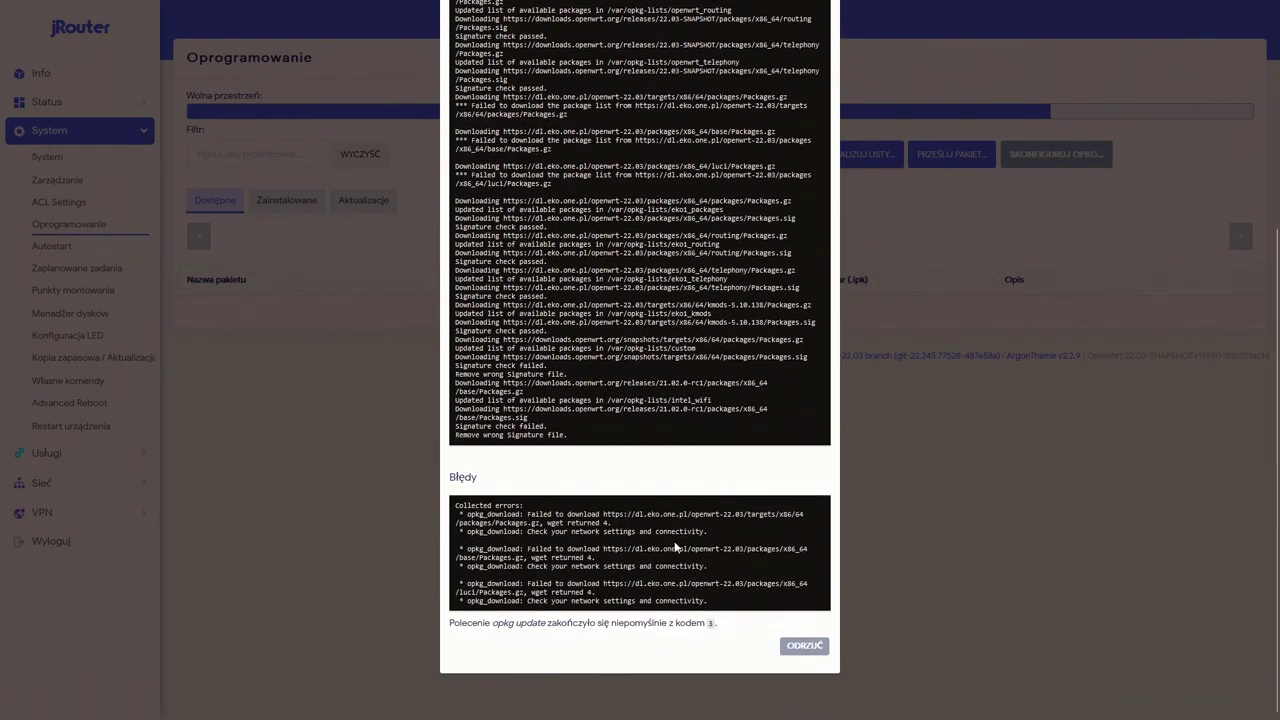
Step: Close the opkg output and scroll through the 9623 available packages
left_click(808, 648)
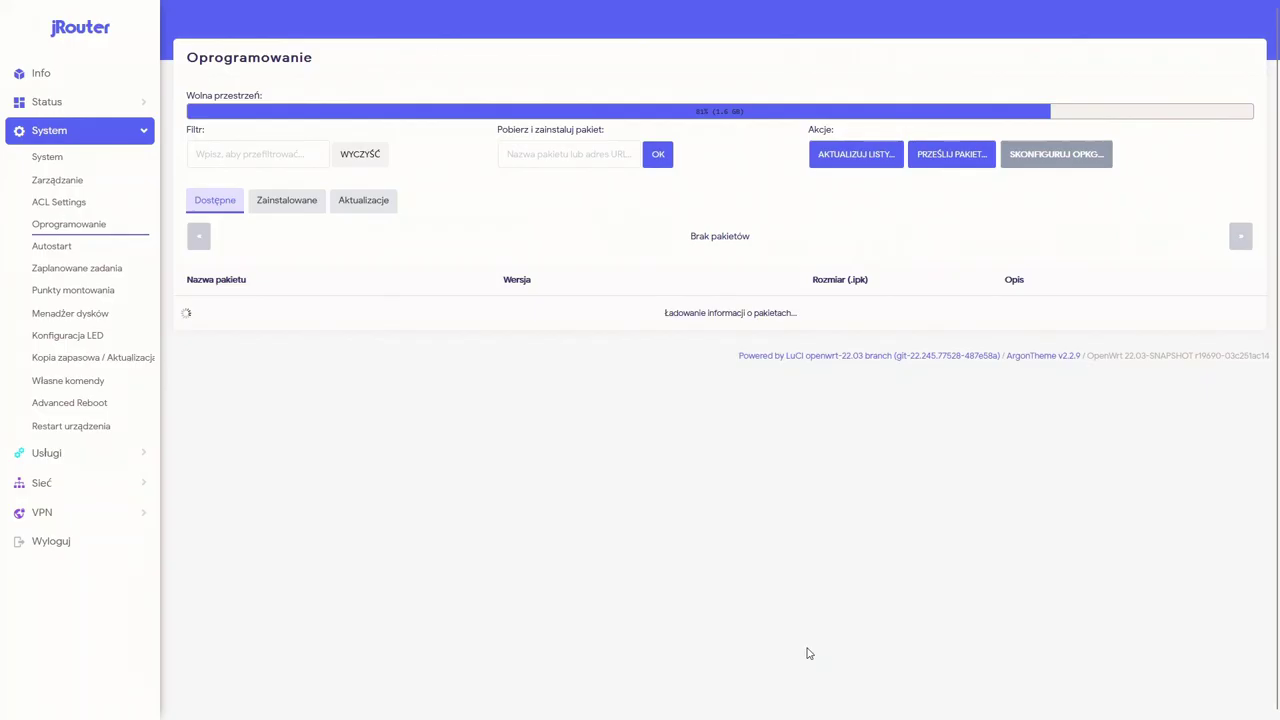
scroll(400, 414, "down", 5)
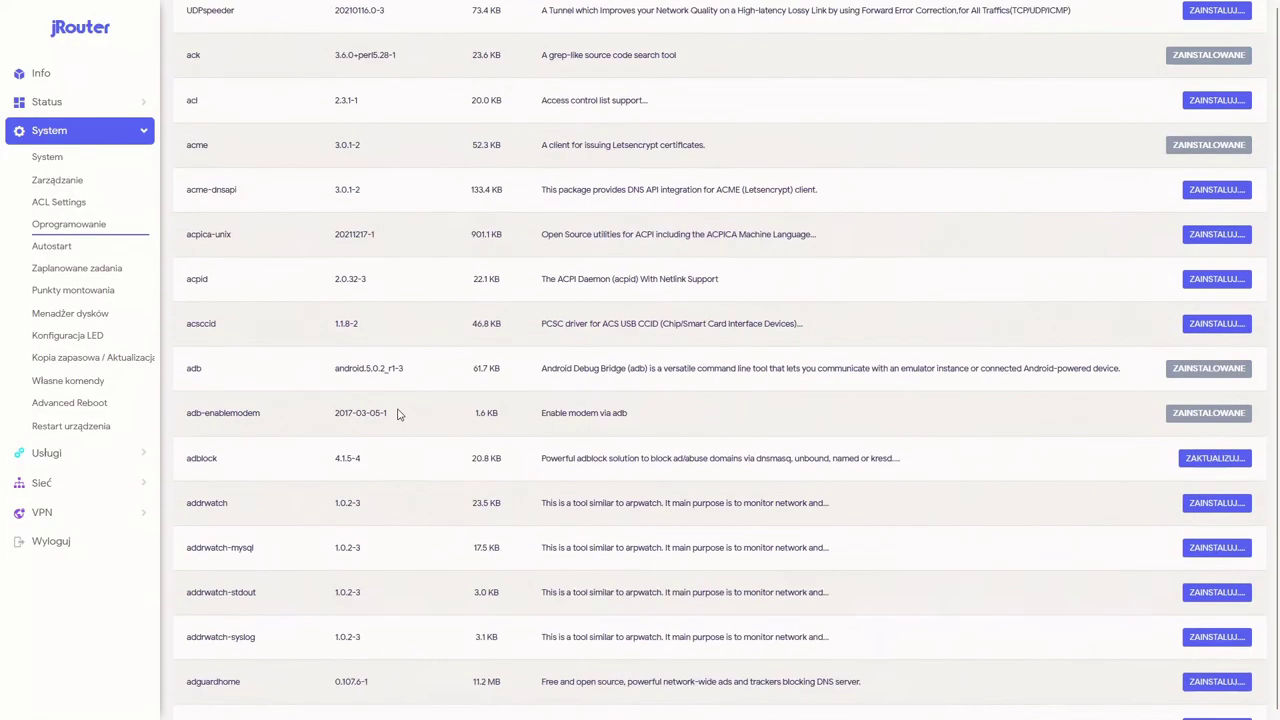
scroll(400, 414, "down", 2)
scroll(400, 414, "down", 7)
scroll(400, 416, "up", 1)
scroll(400, 414, "up", 6)
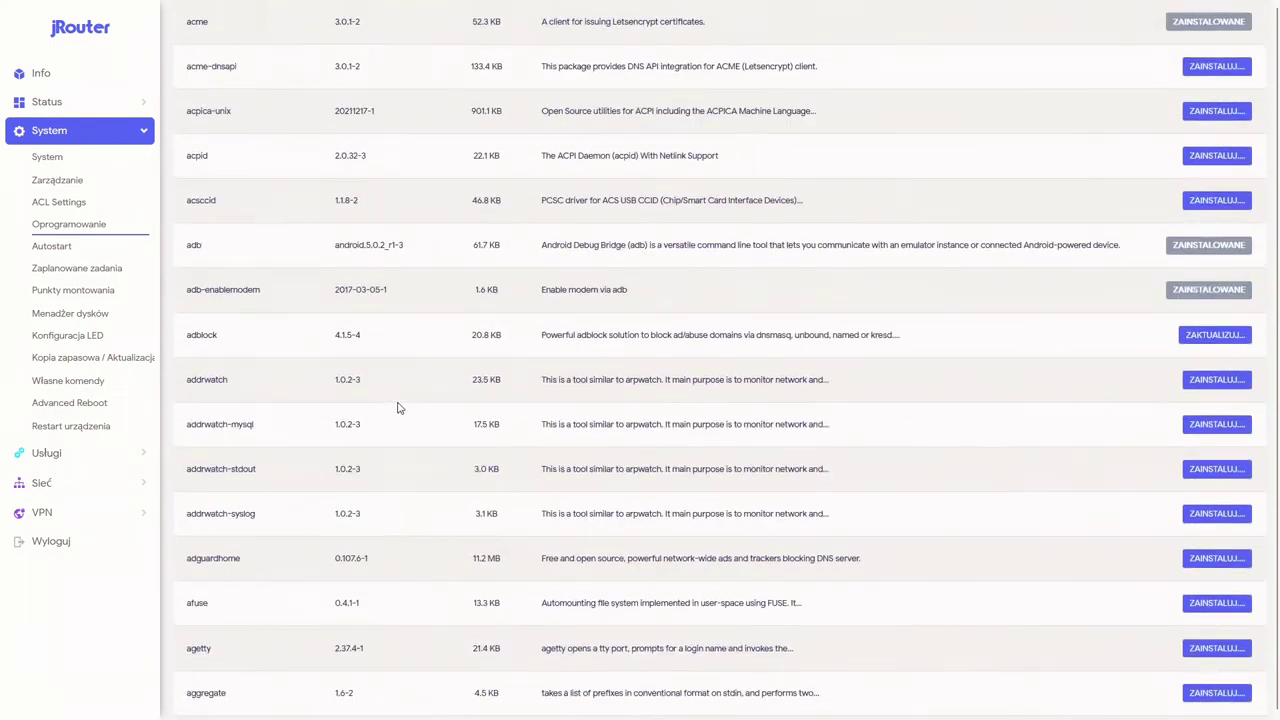
scroll(400, 414, "up", 7)
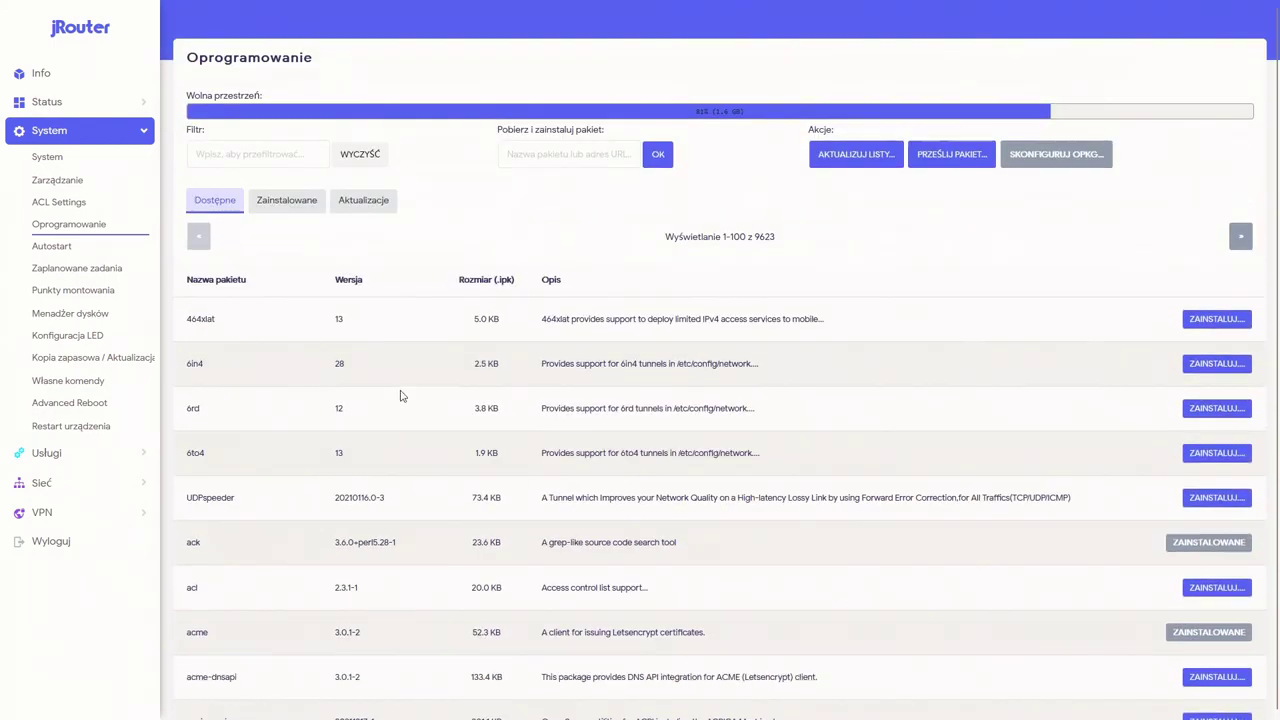
Step: Switch to Zainstalowane and scroll through the 660 installed packages
left_click(303, 207)
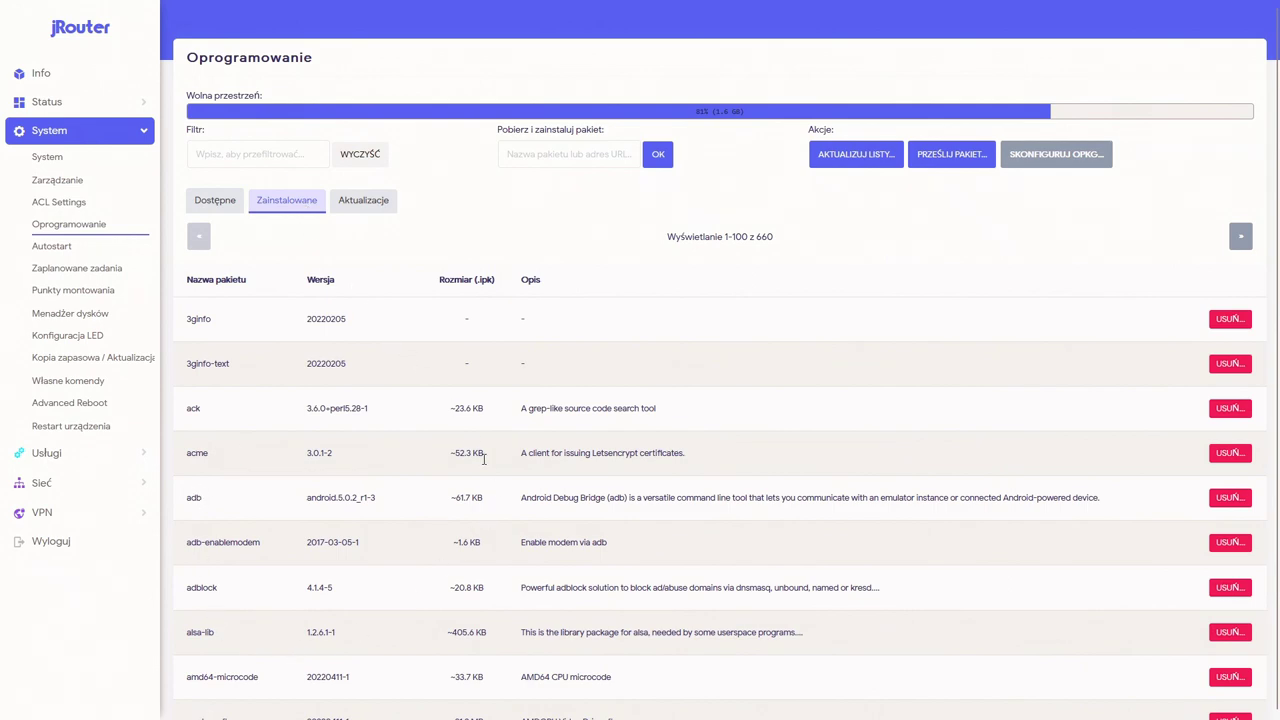
scroll(490, 465, "down", 5)
scroll(505, 475, "down", 2)
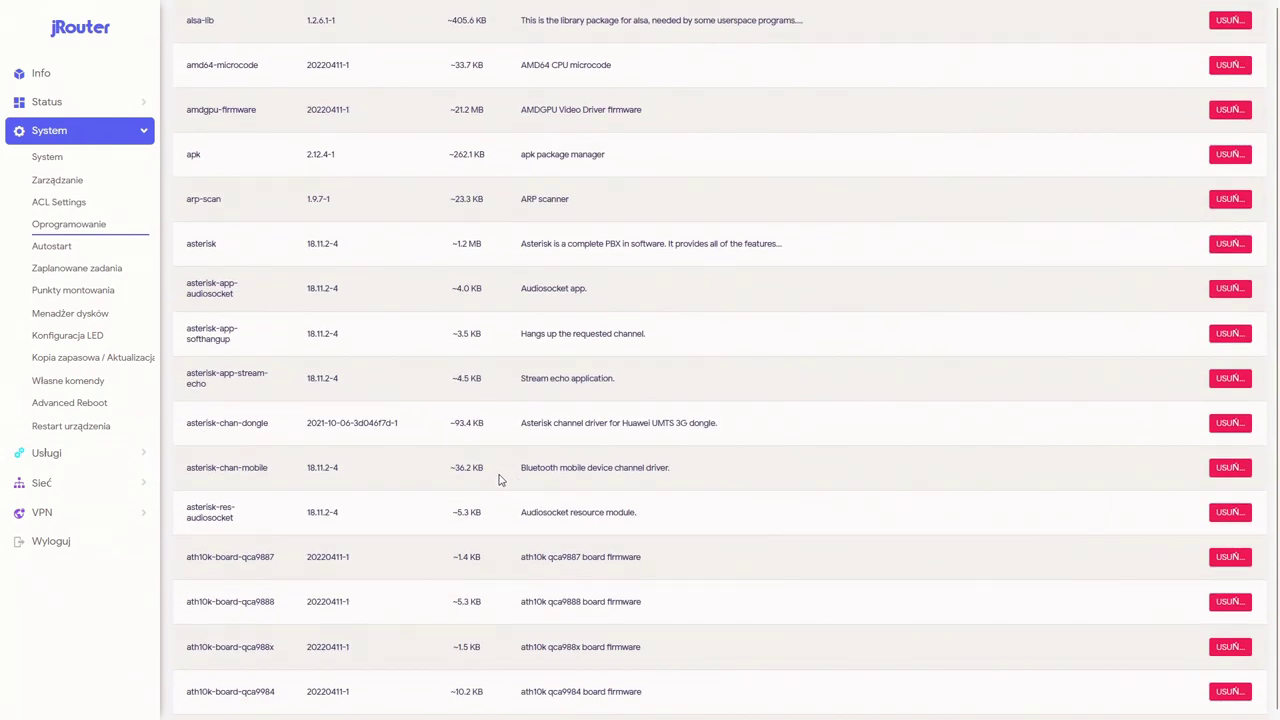
scroll(500, 478, "up", 3)
scroll(476, 446, "up", 5)
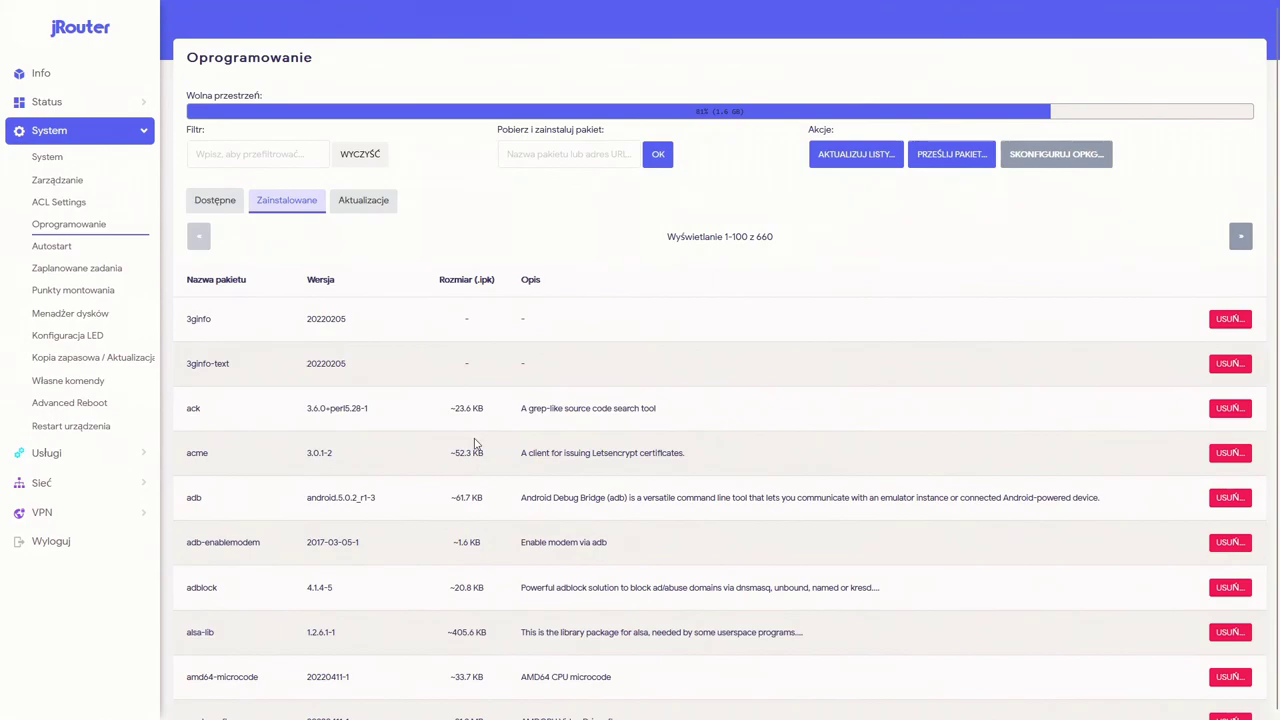
Step: Scroll the Autostart startup-script table to priority 99, noting which scripts are disabled
left_click(60, 250)
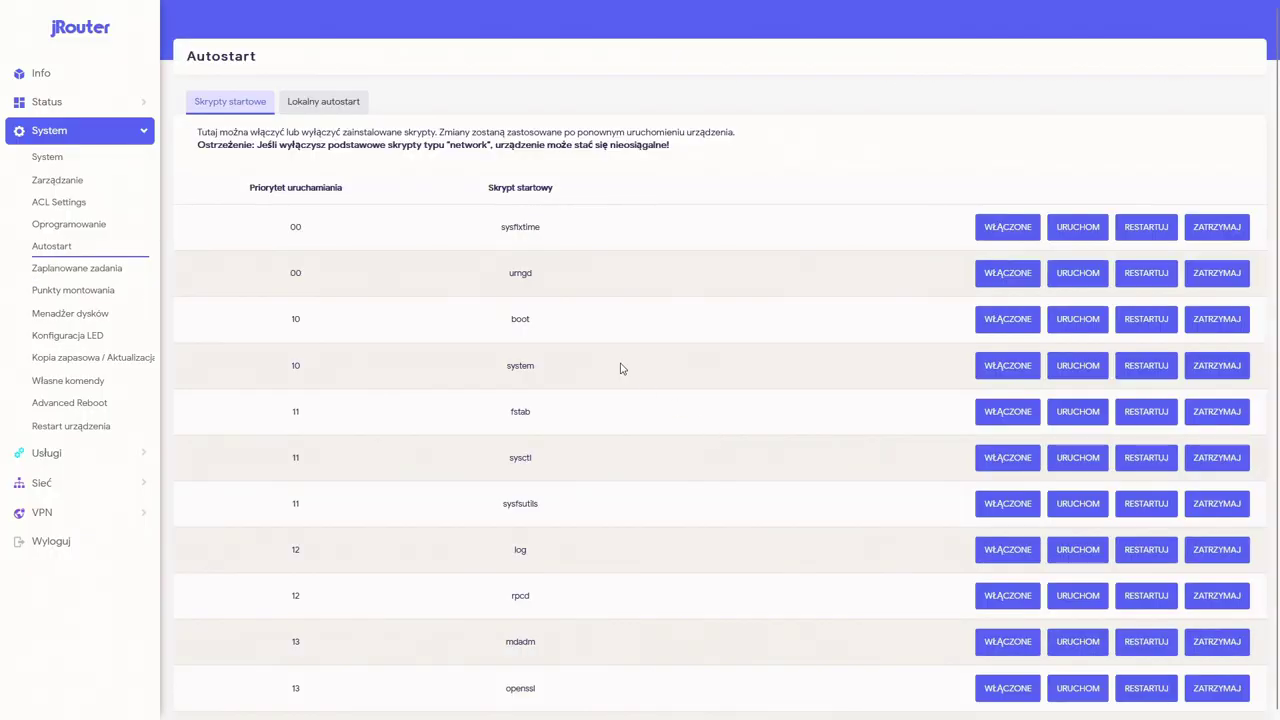
scroll(620, 369, "down", 2)
scroll(674, 377, "down", 2)
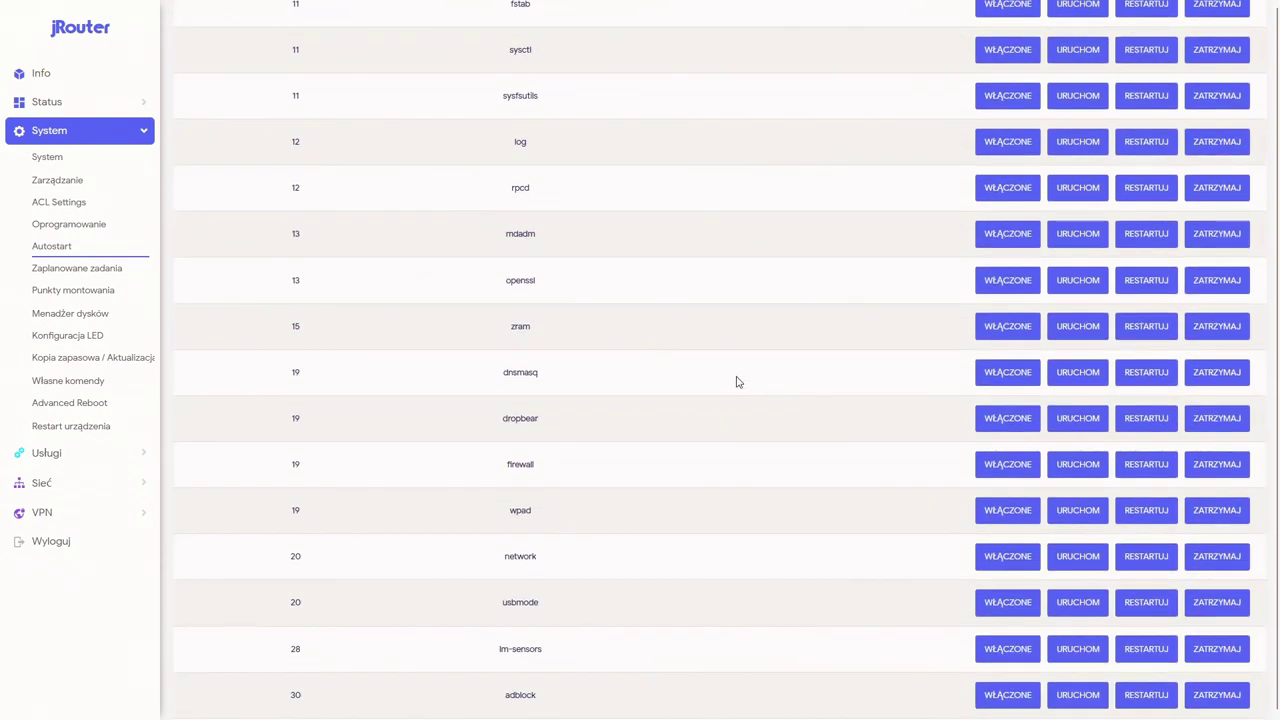
scroll(737, 381, "down", 3)
scroll(811, 423, "down", 1)
scroll(803, 429, "down", 1)
scroll(803, 430, "down", 2)
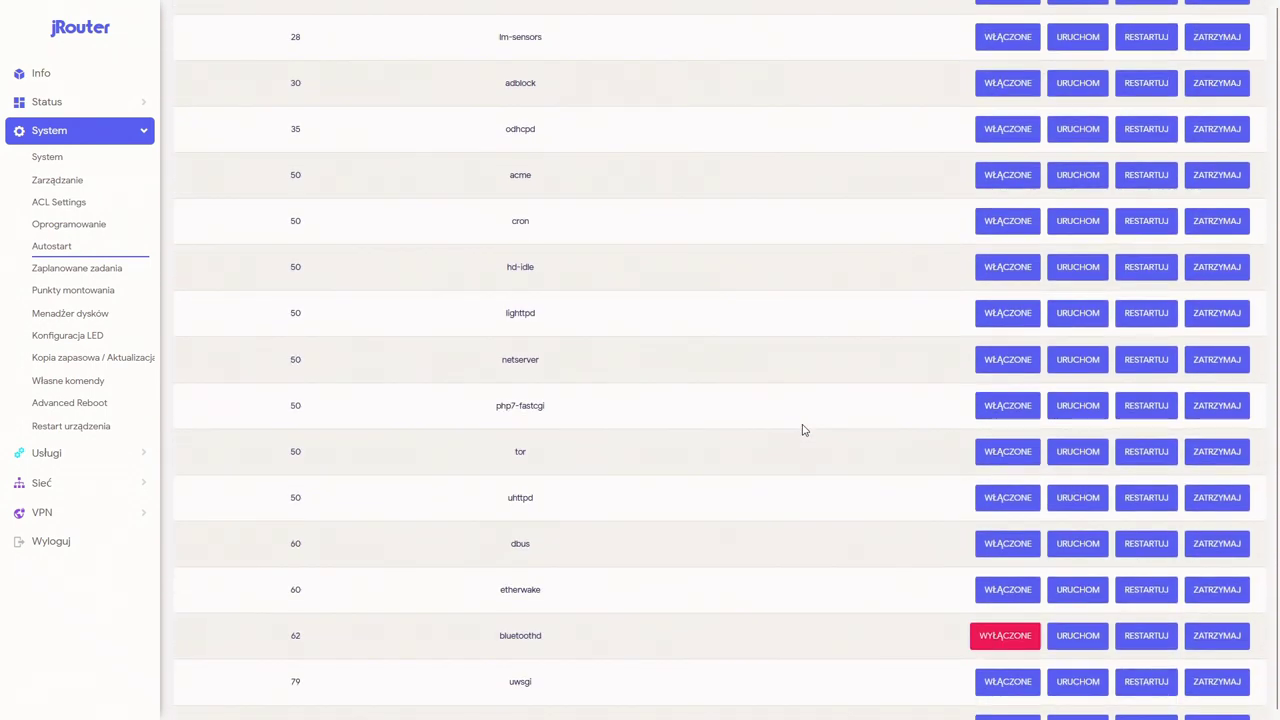
scroll(803, 430, "down", 3)
scroll(803, 430, "down", 1)
scroll(801, 435, "down", 1)
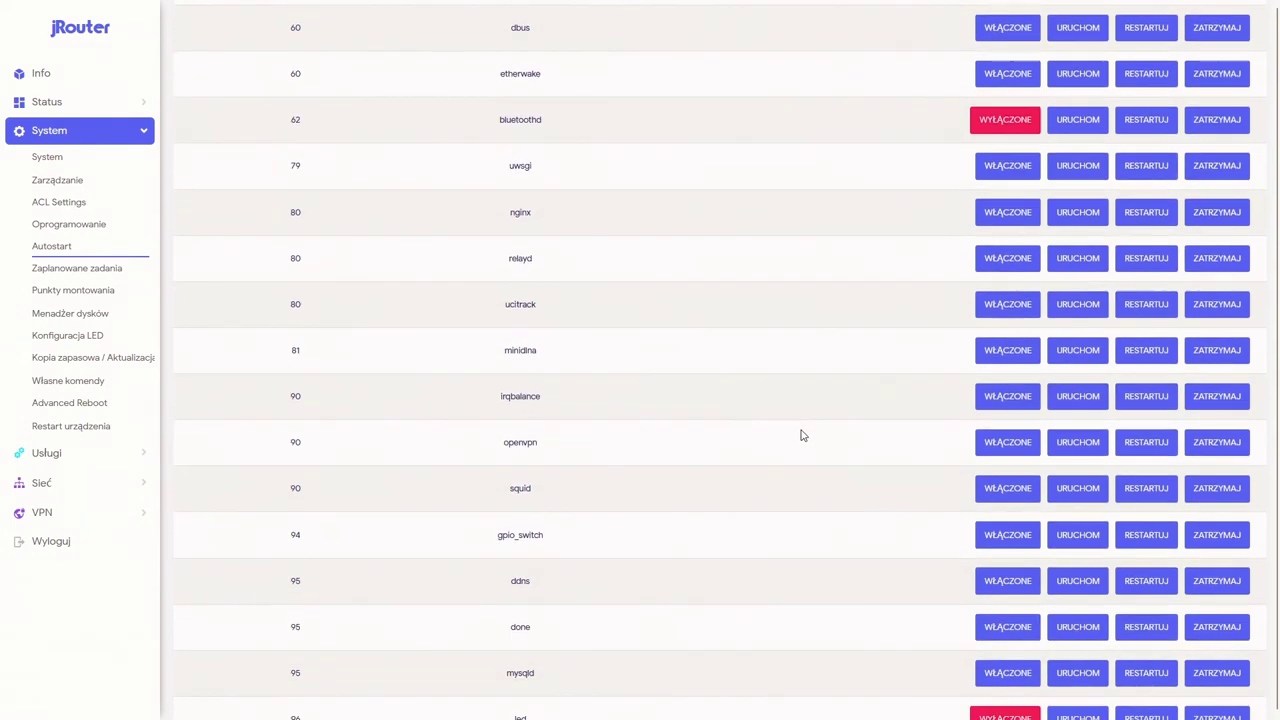
scroll(801, 435, "down", 2)
scroll(801, 435, "down", 2)
scroll(801, 435, "down", 2)
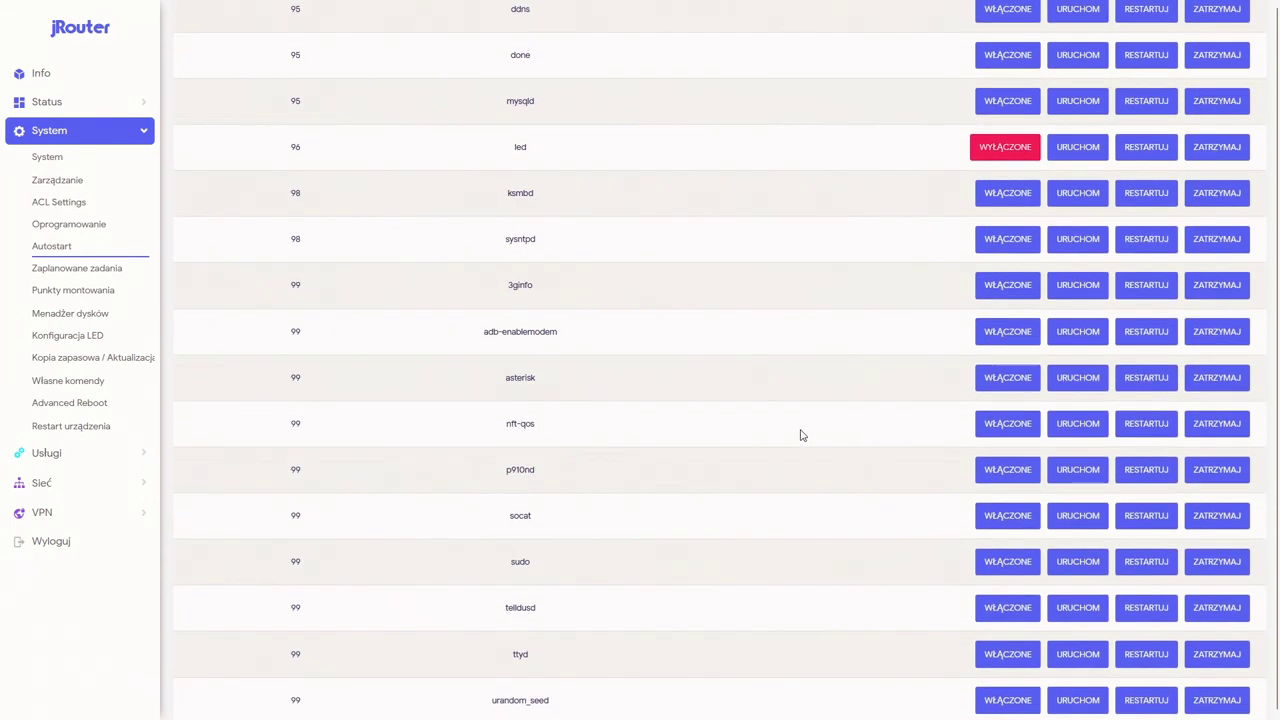
scroll(801, 435, "down", 1)
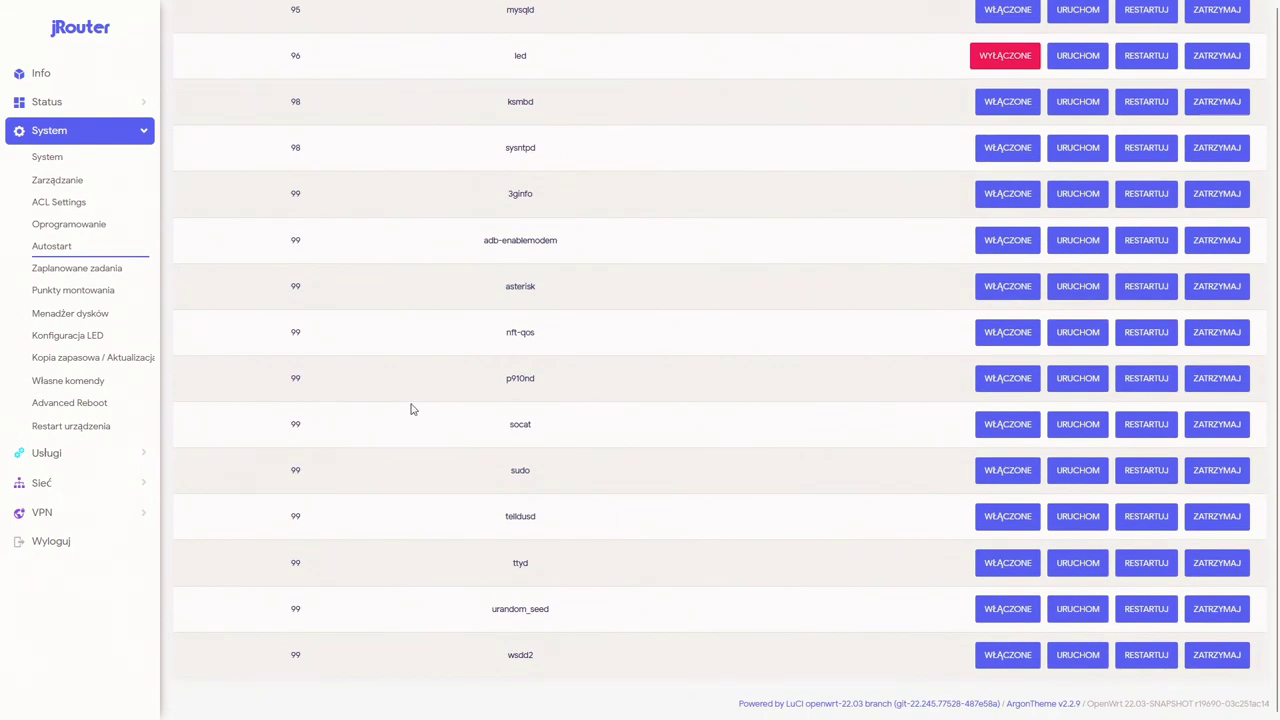
Step: Glance at the crontab, then inspect /dev/sda2 mounted at /DANE (ext4, 854.54 GiB free)
left_click(97, 268)
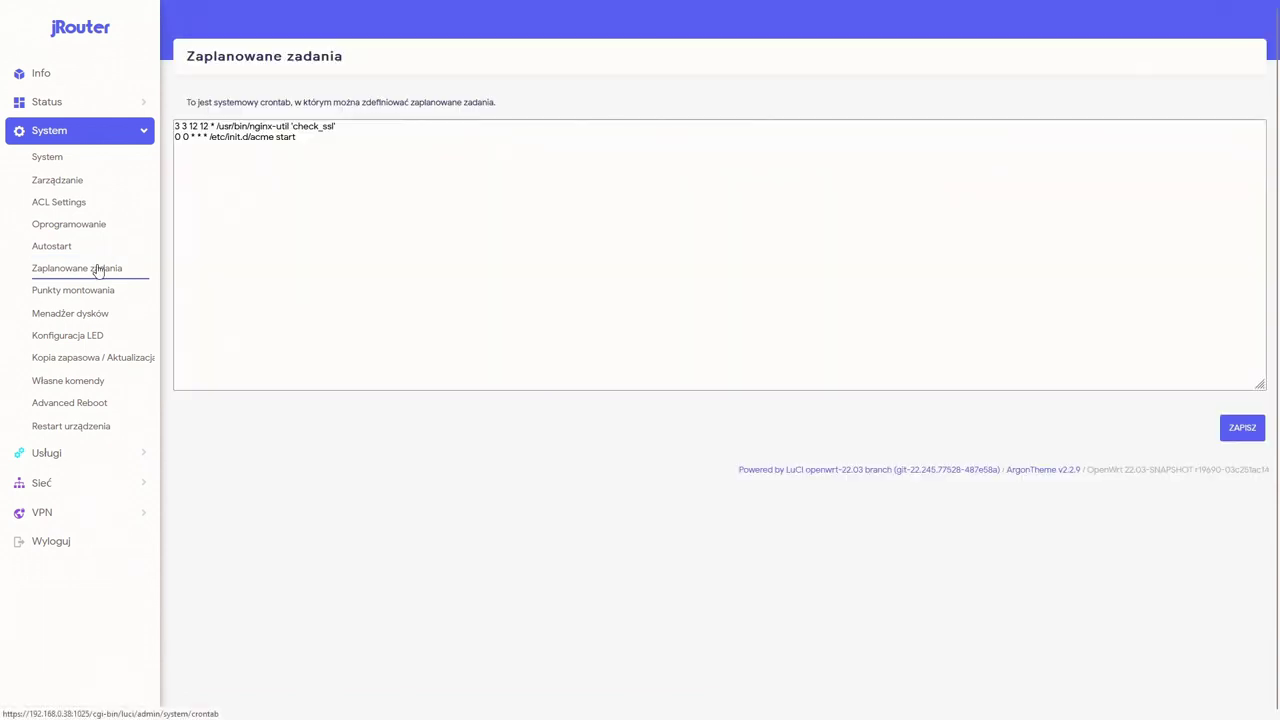
left_click(213, 131)
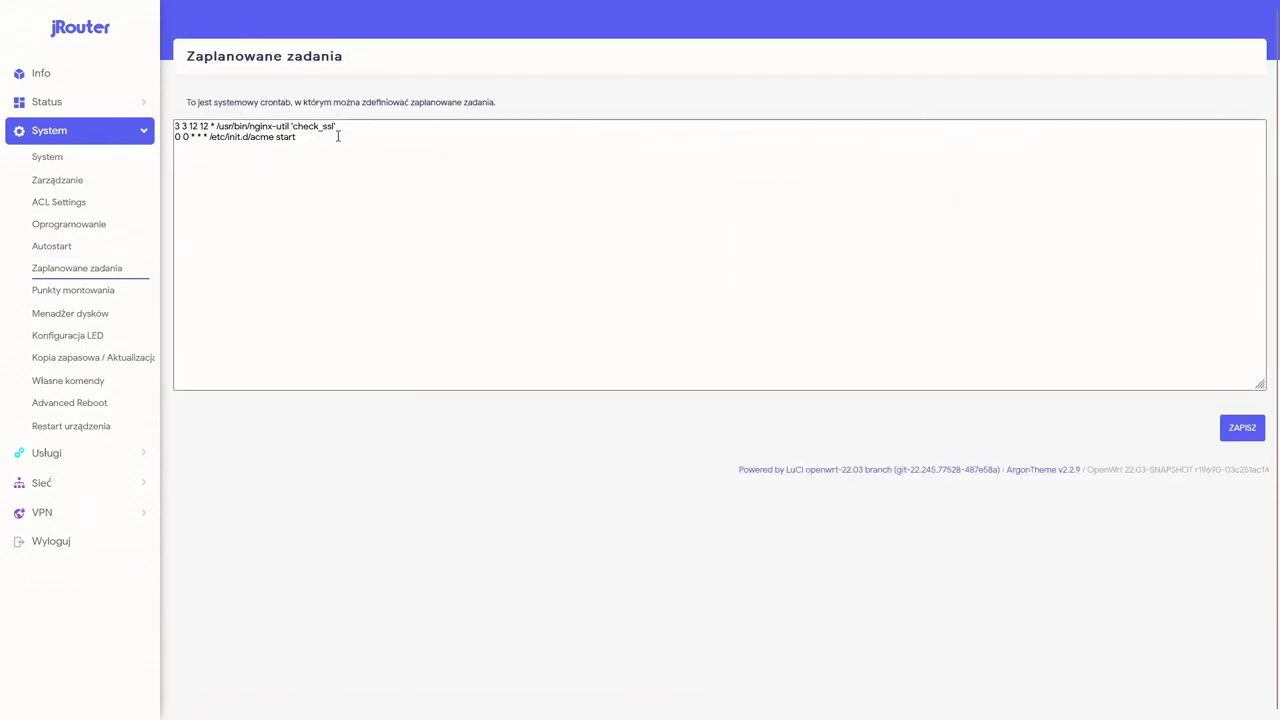
left_click(110, 292)
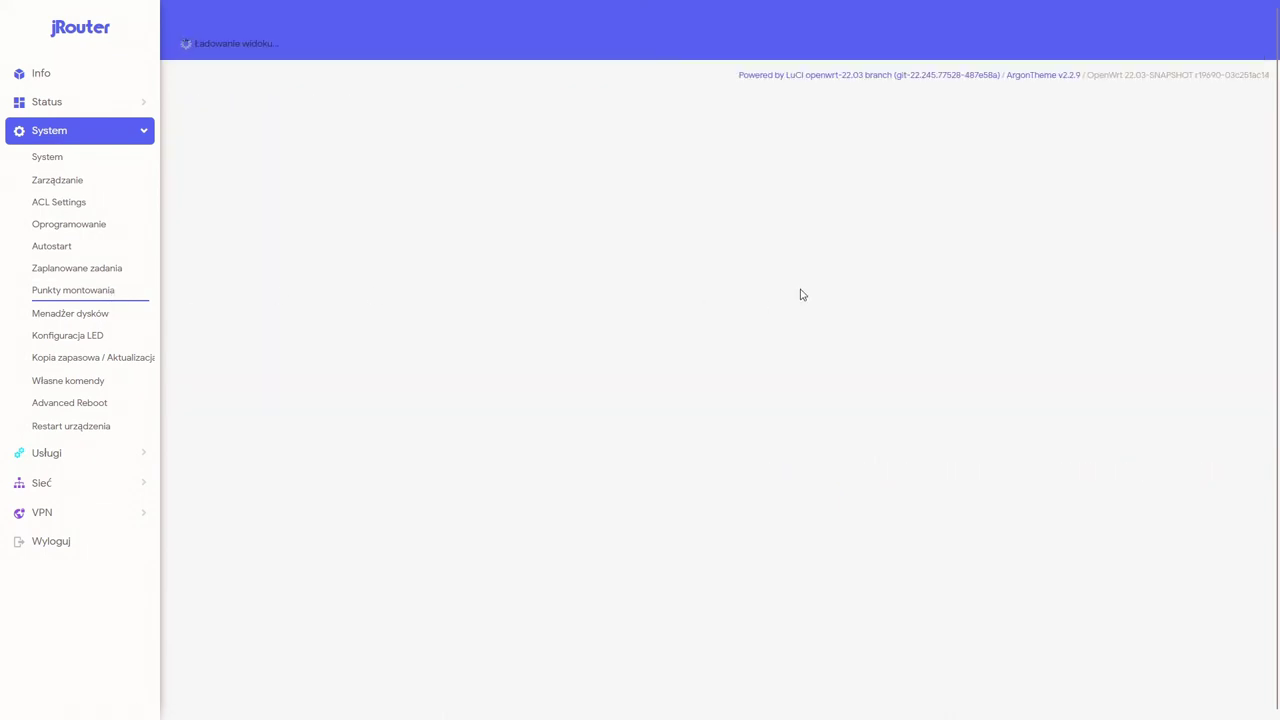
scroll(783, 288, "down", 2)
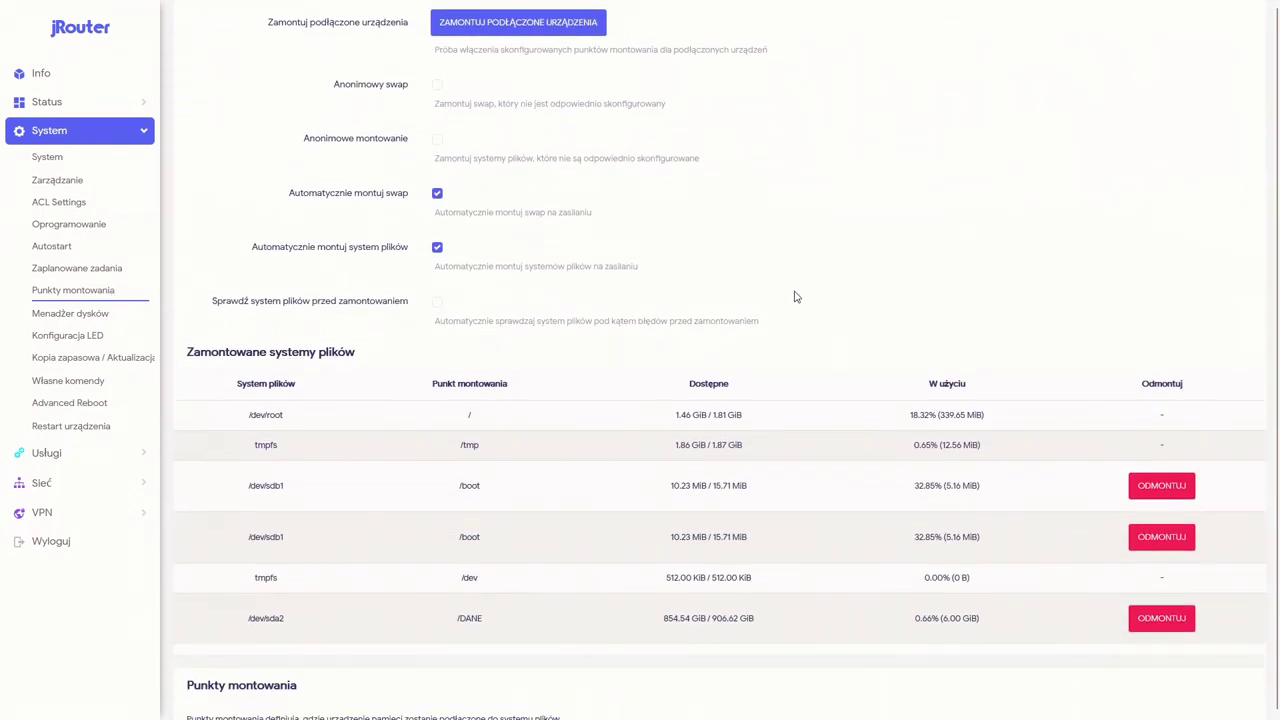
scroll(796, 297, "down", 2)
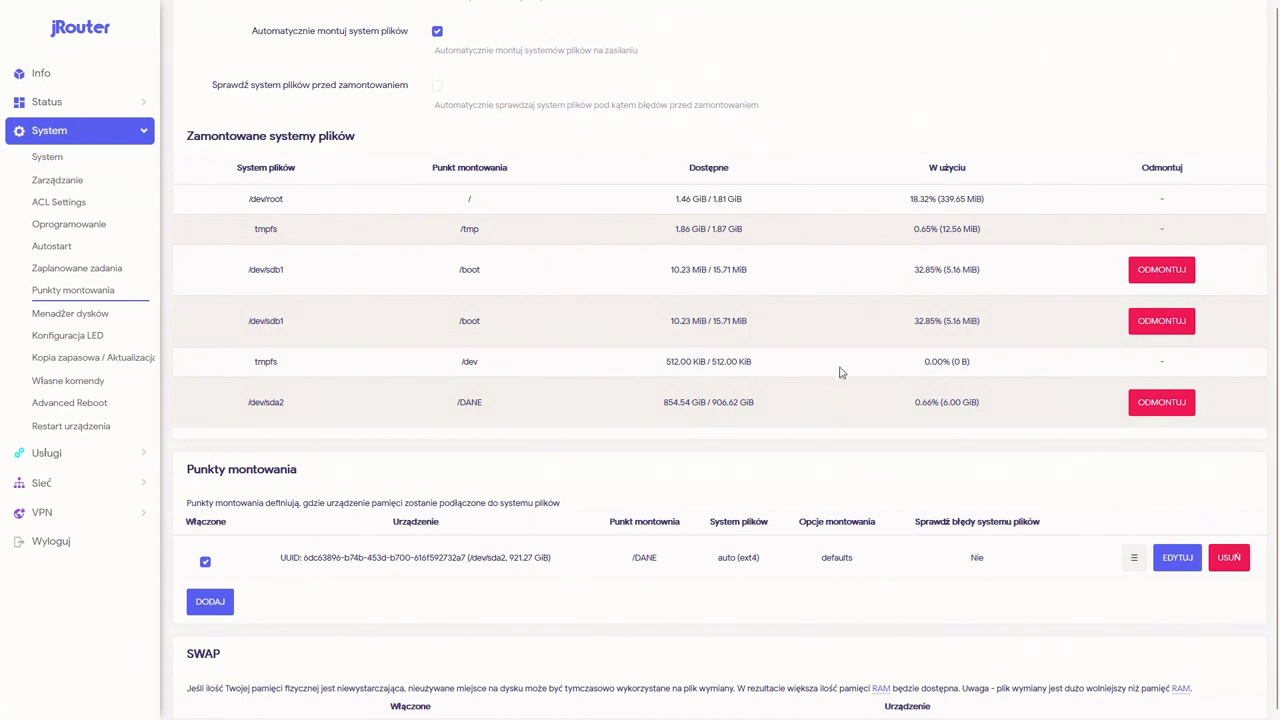
scroll(864, 374, "down", 1)
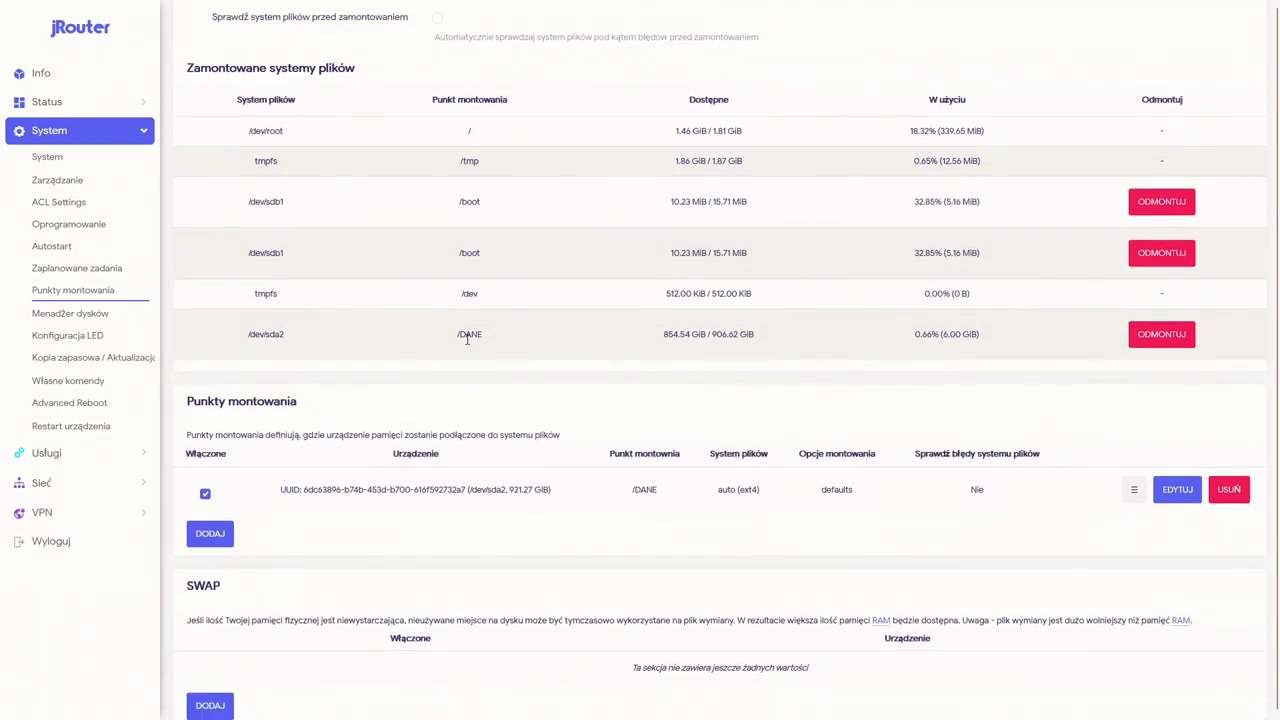
left_click_drag(457, 338, 494, 342)
scroll(547, 381, "down", 2)
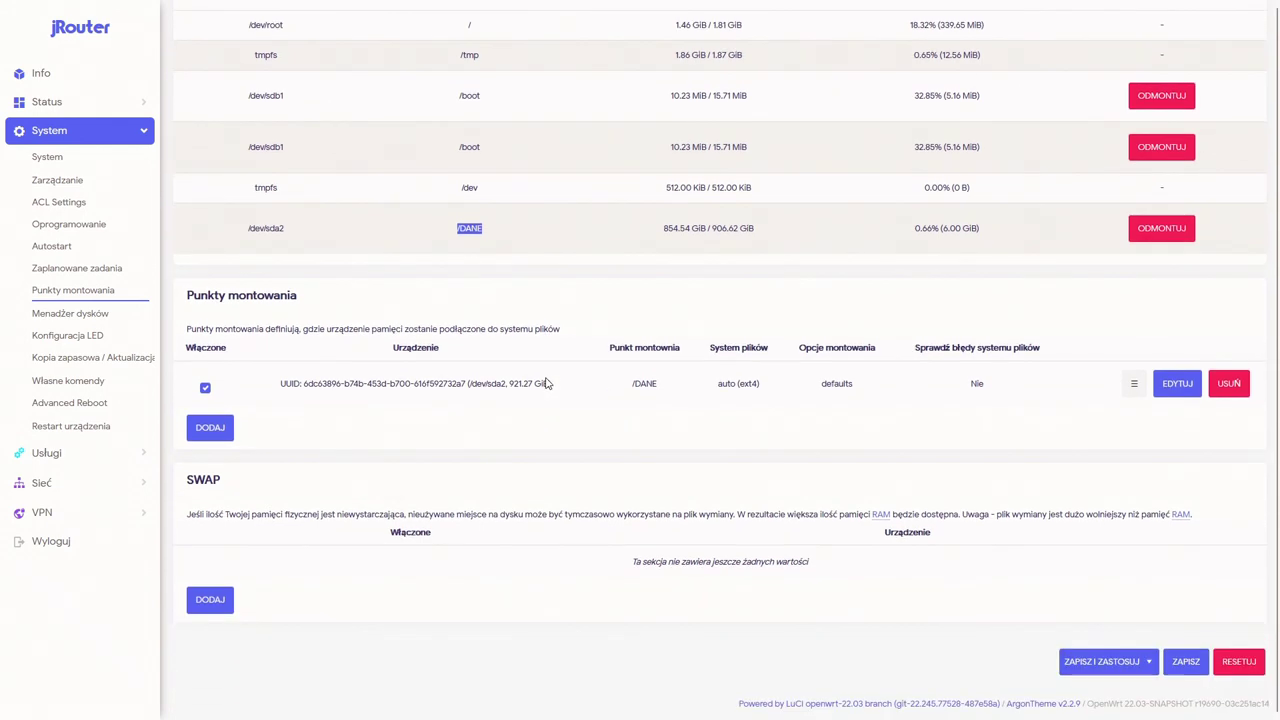
Step: Look through the Menadżer dysków and Konfiguracja LED pages
left_click(92, 316)
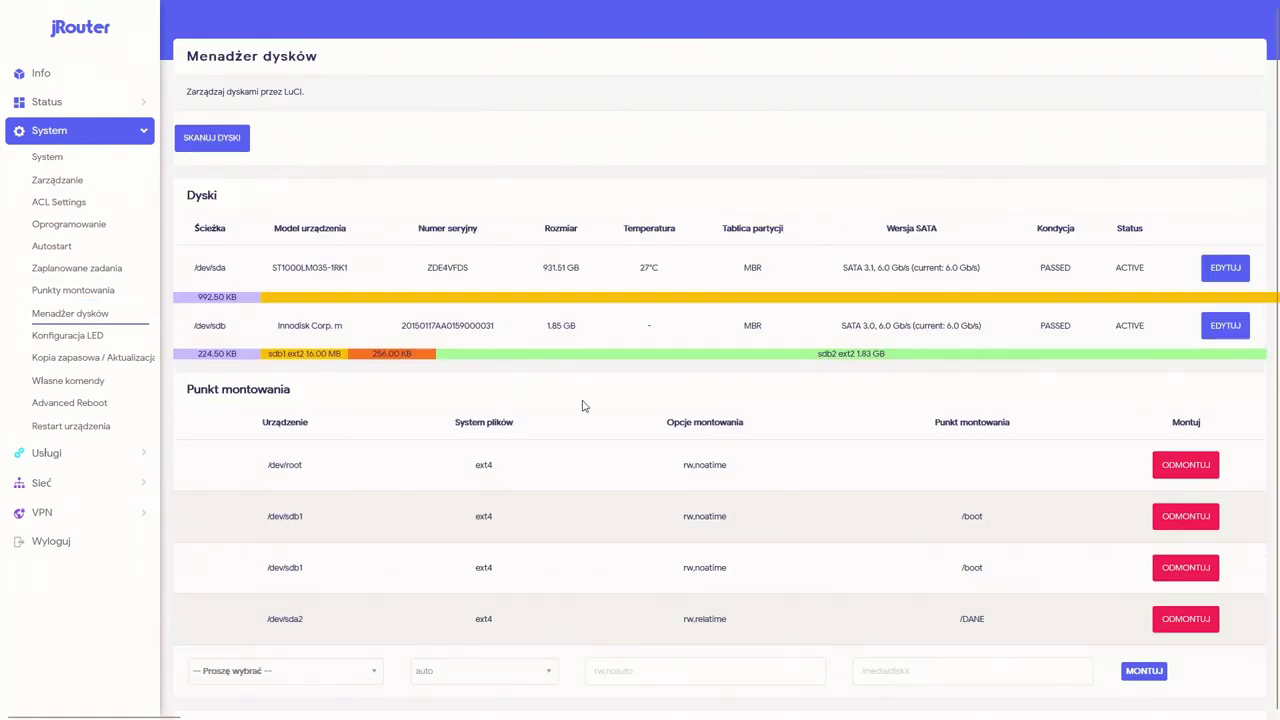
scroll(575, 402, "down", 5)
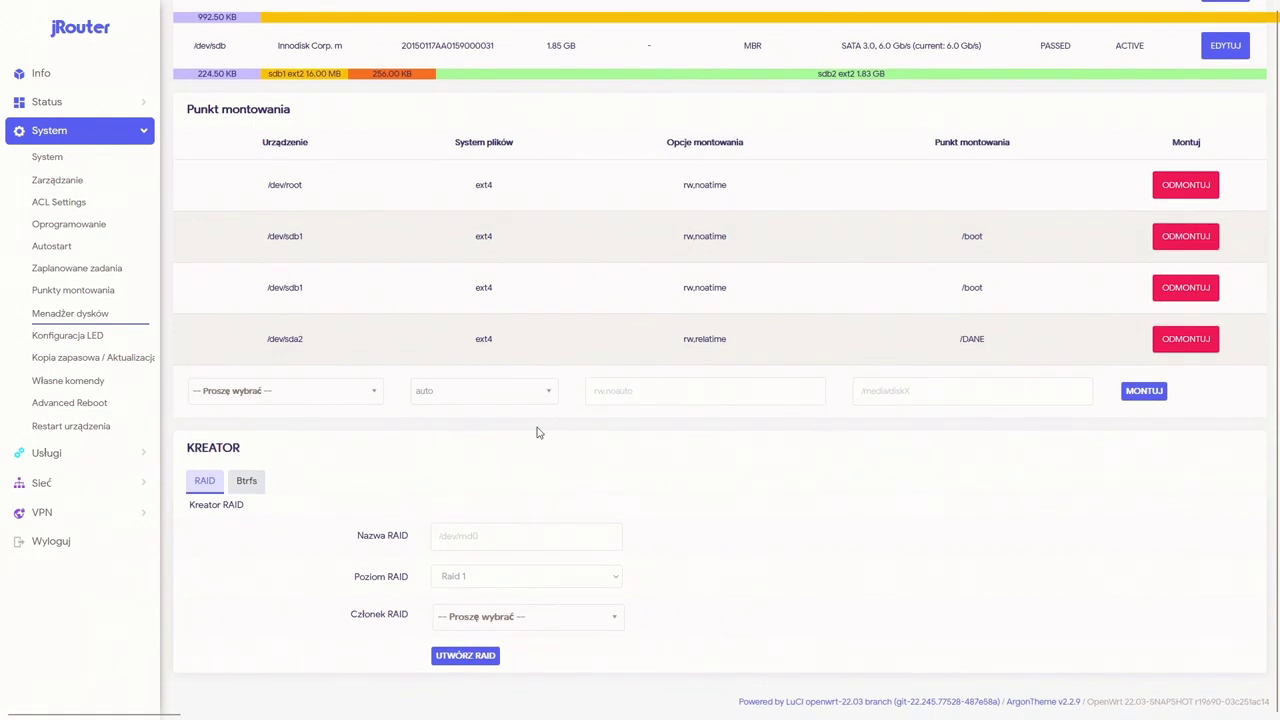
left_click(88, 341)
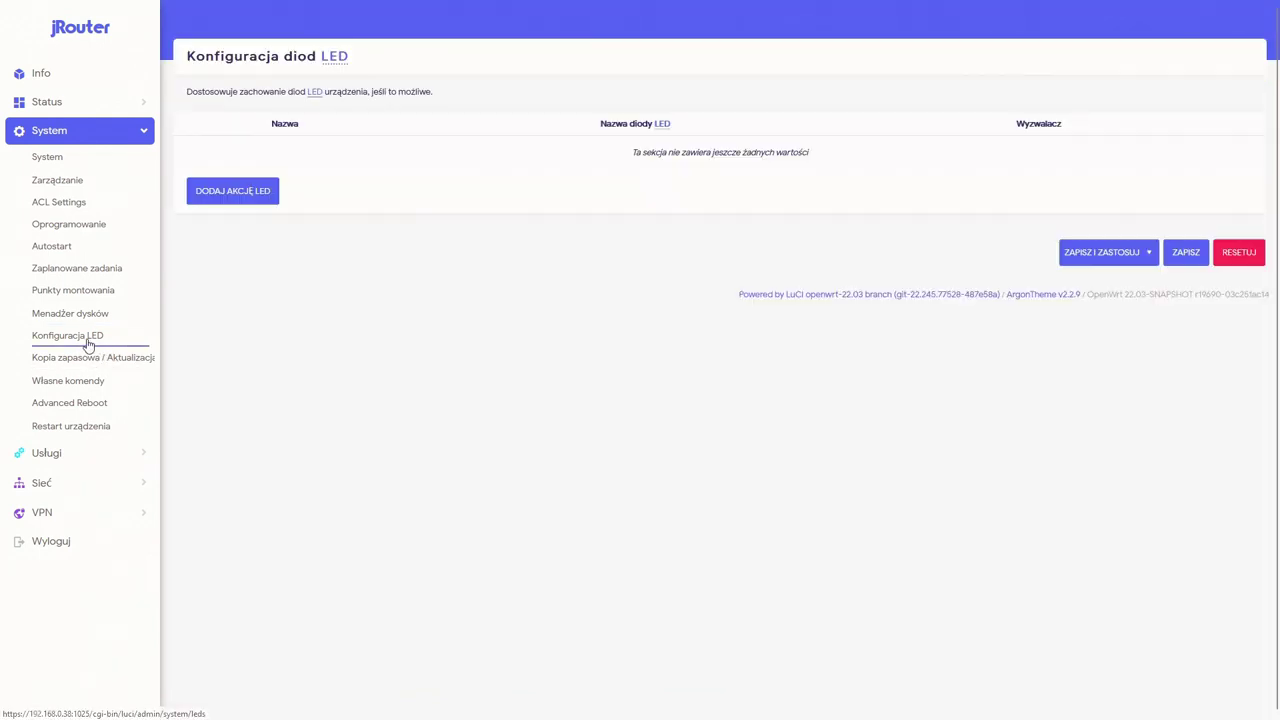
Step: Check the Kopia zapasowa page's Konfiguracja and Akcje tabs
left_click(88, 357)
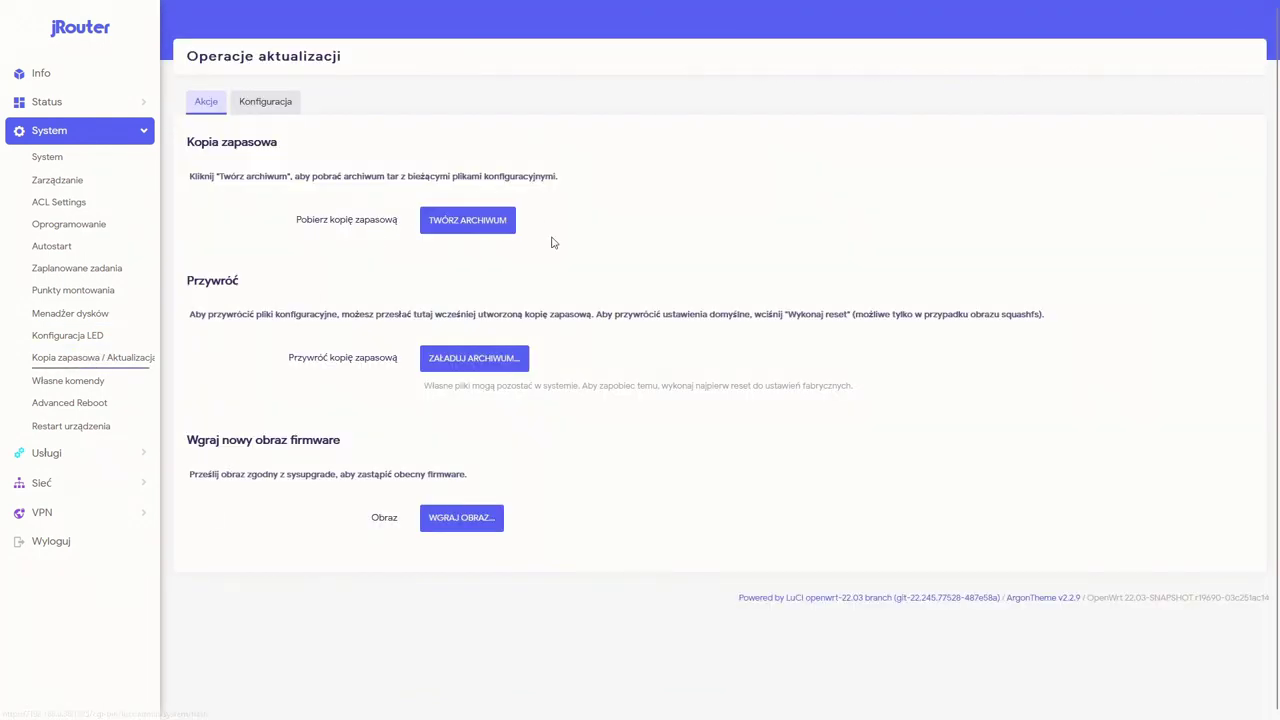
left_click(270, 108)
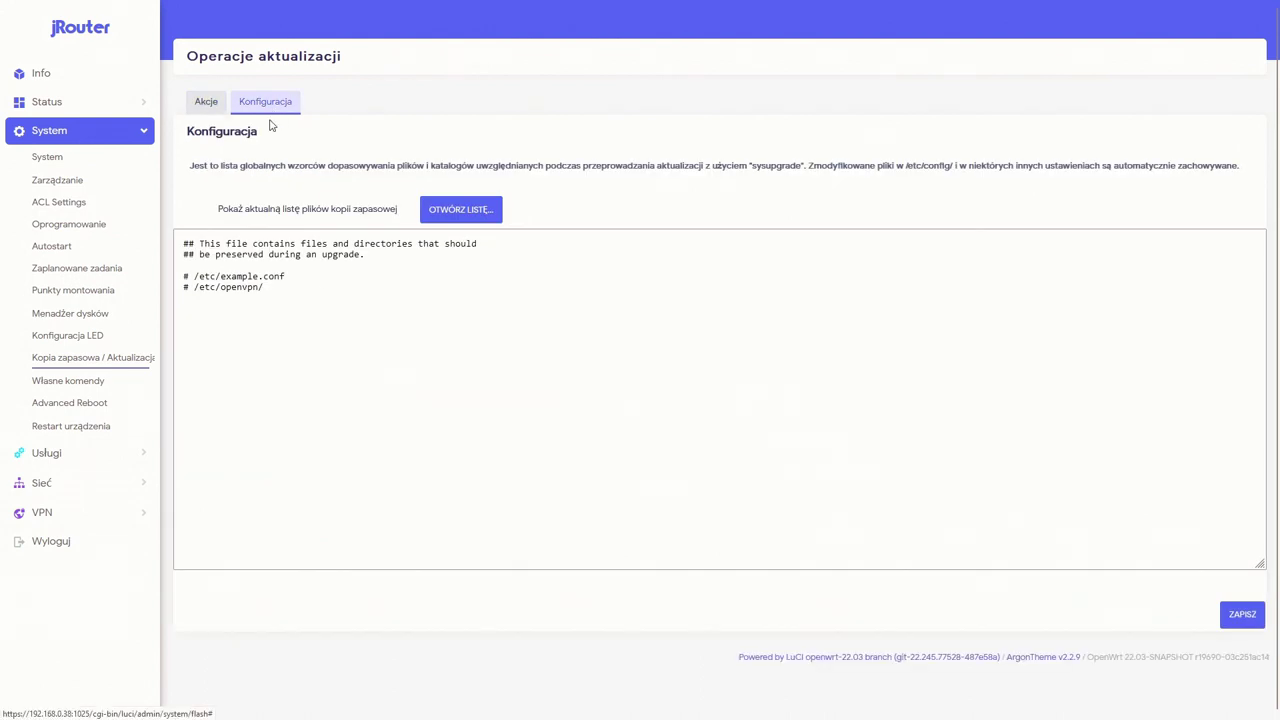
left_click(206, 103)
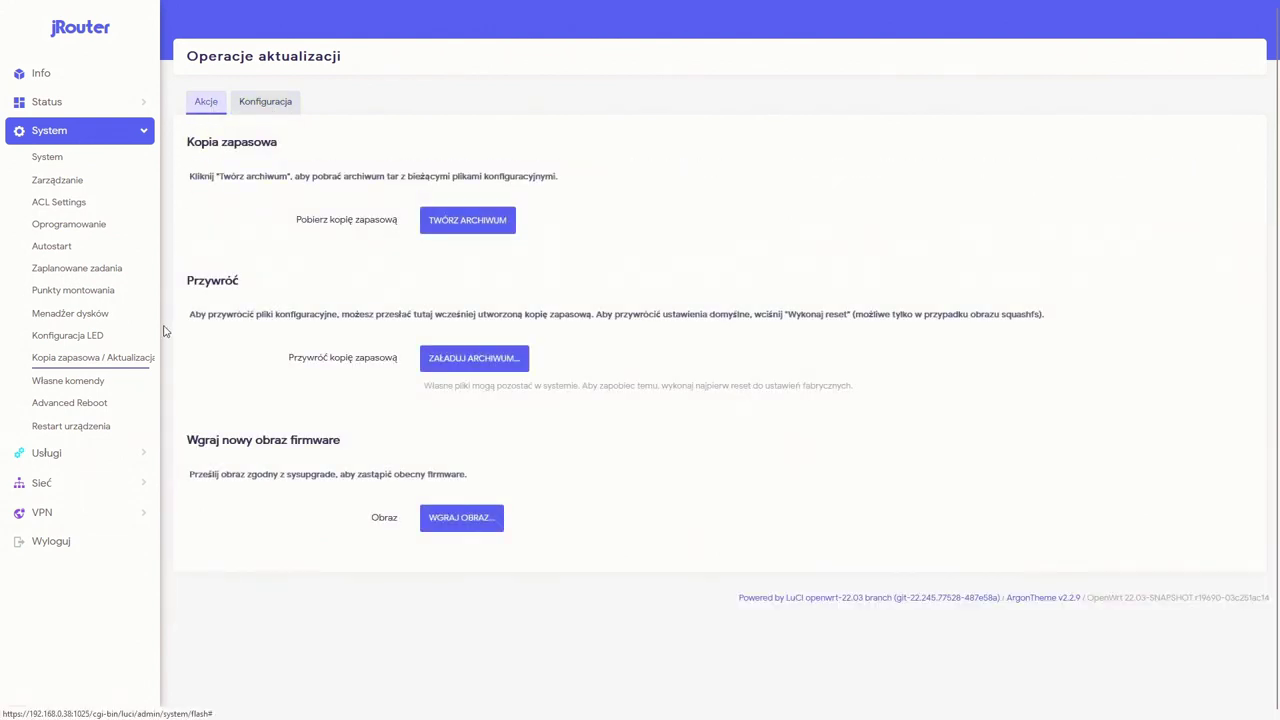
Step: View Własne komendy, Advanced Reboot and Restart urządzenia, and expand the Usługi menu
left_click(88, 386)
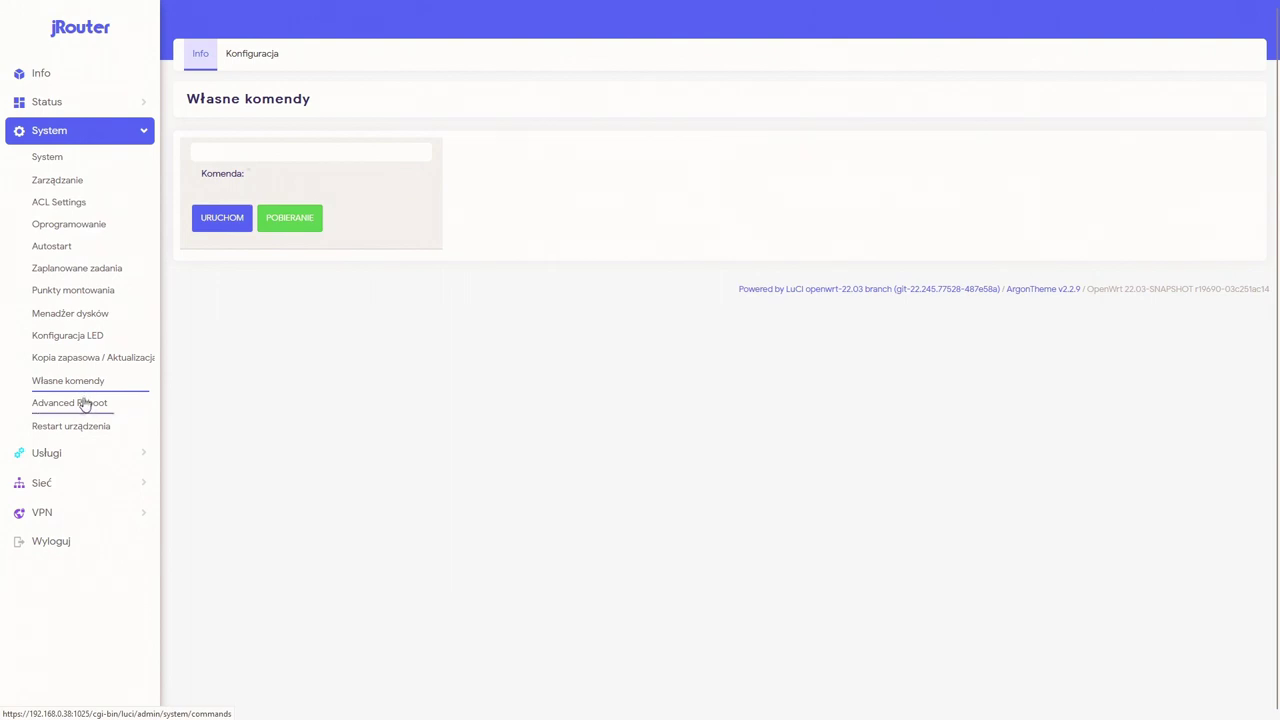
left_click(86, 405)
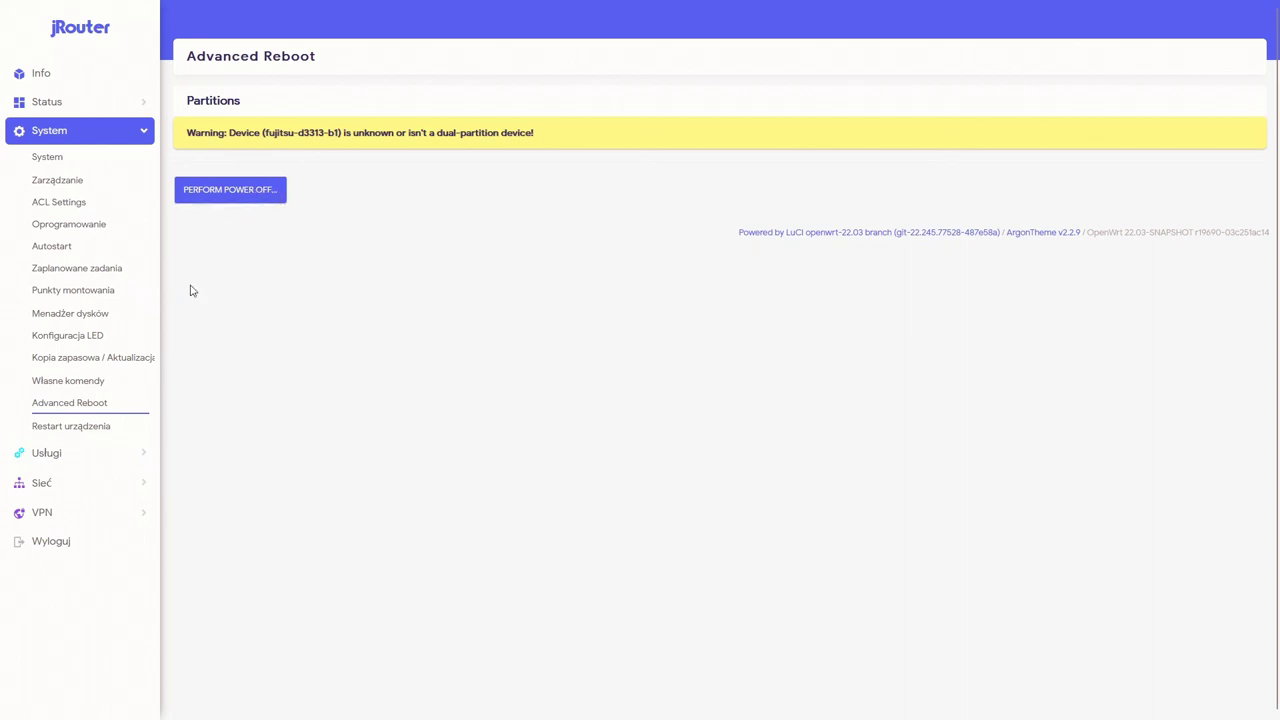
left_click(108, 426)
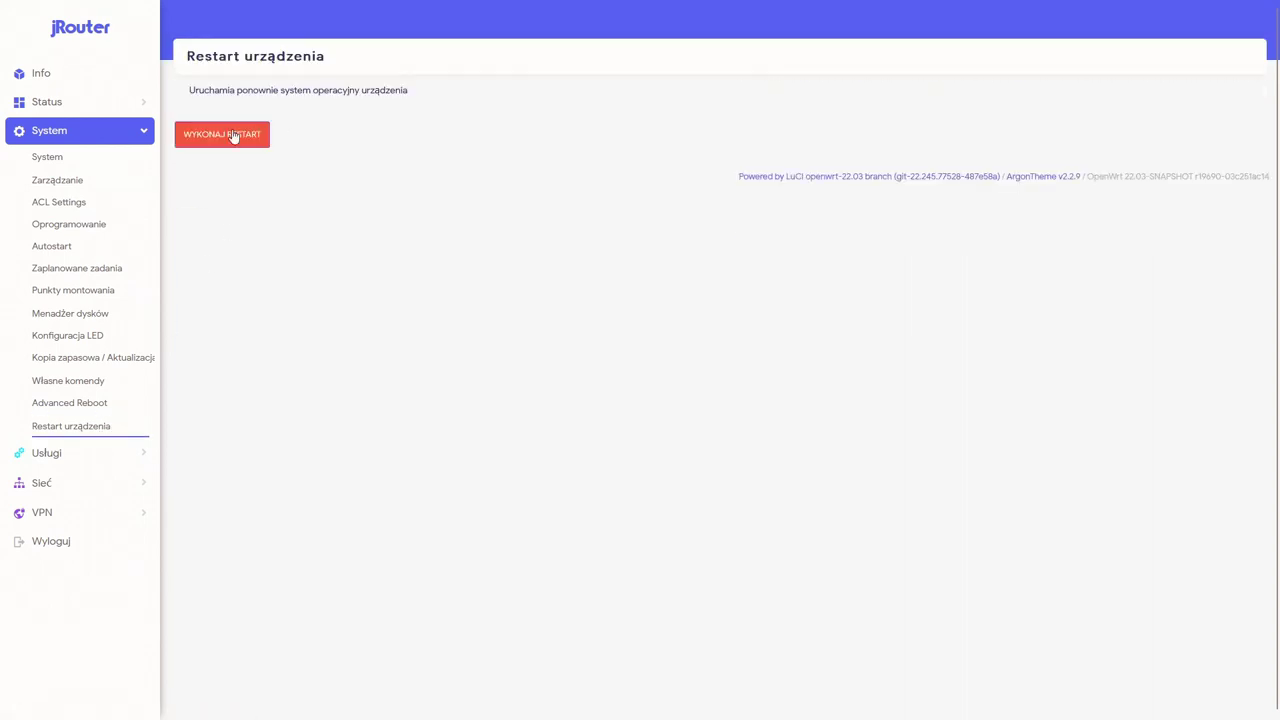
left_click(38, 464)
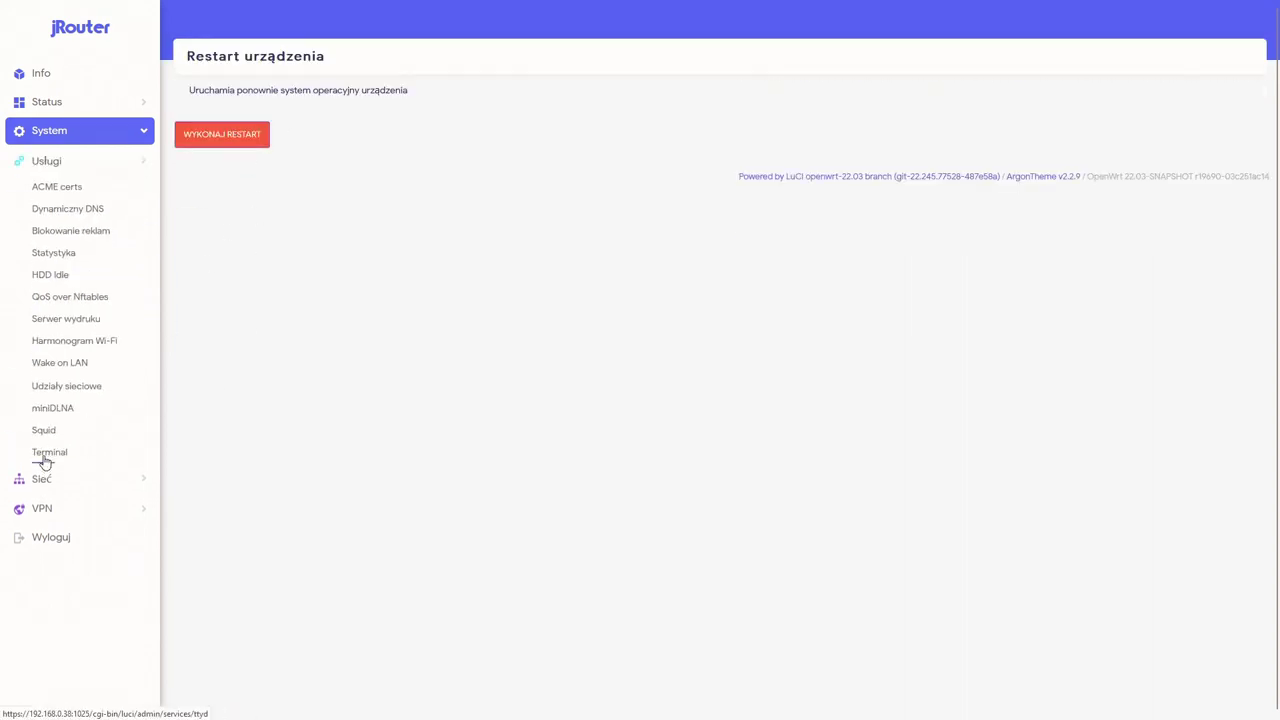
Step: Look at ACME and Dynamic DNS, starting and cancelling a new DDNS service
left_click(60, 190)
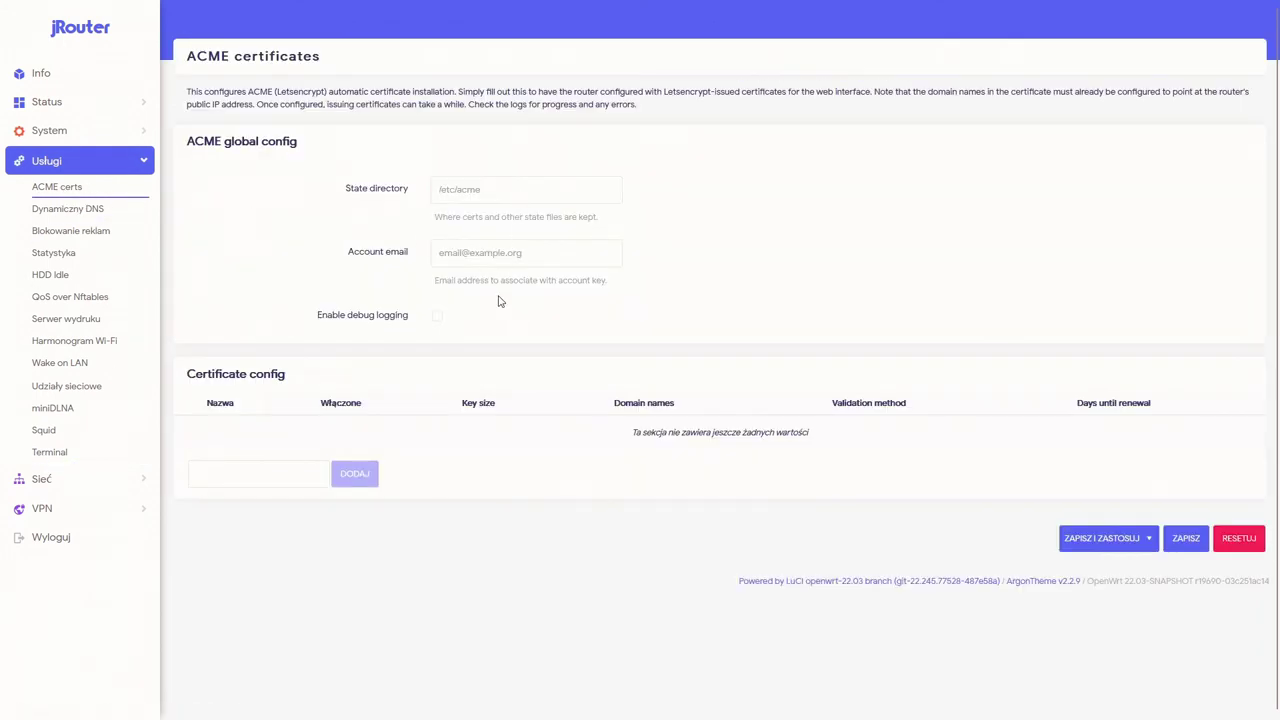
left_click(66, 210)
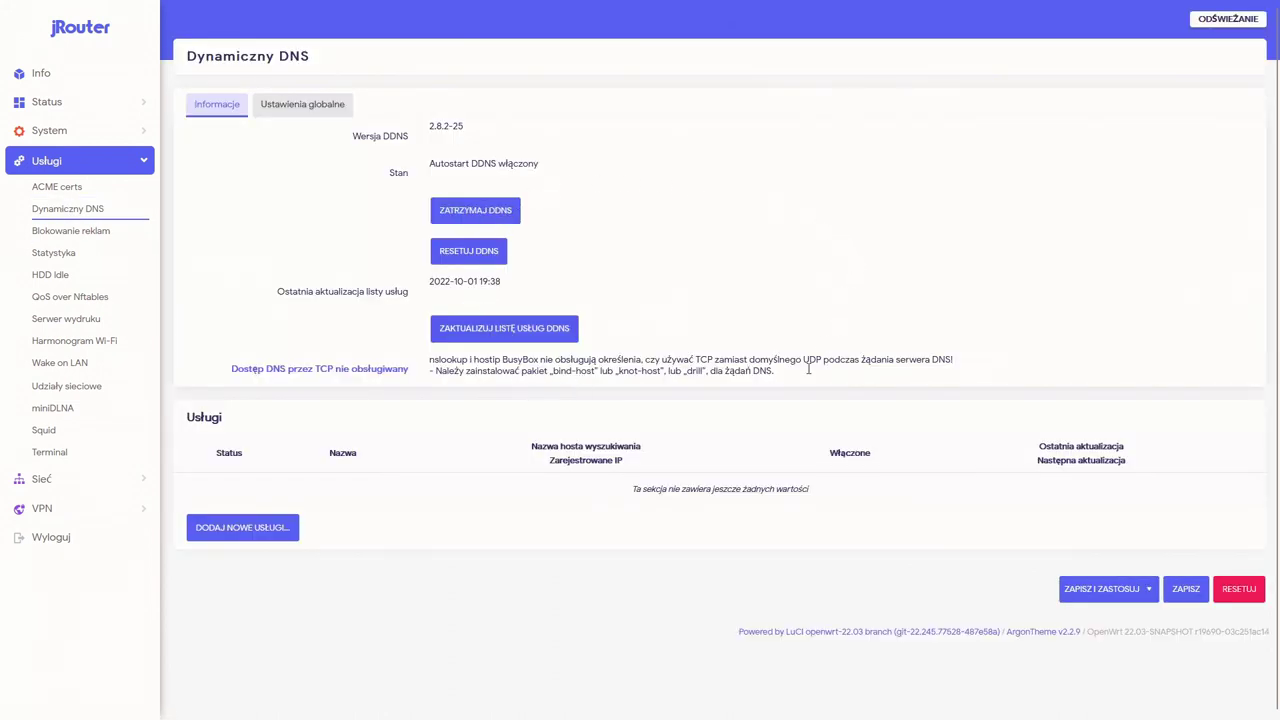
left_click(262, 530)
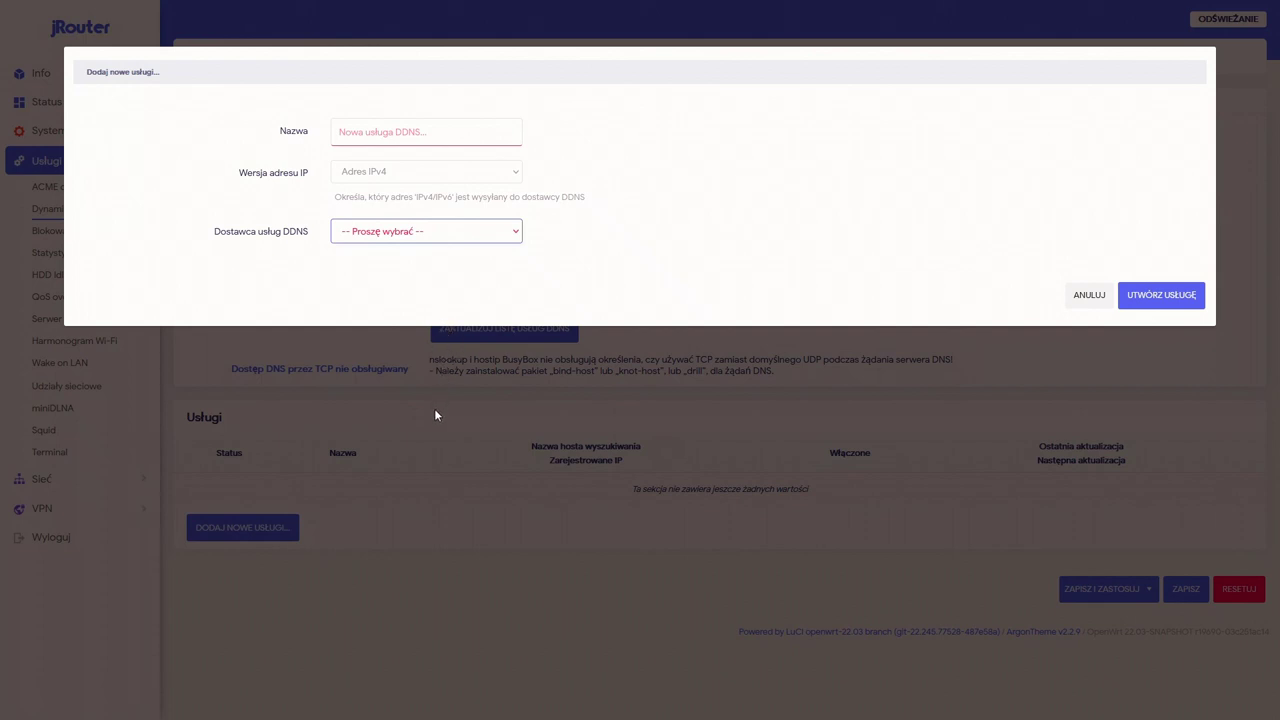
left_click(1088, 297)
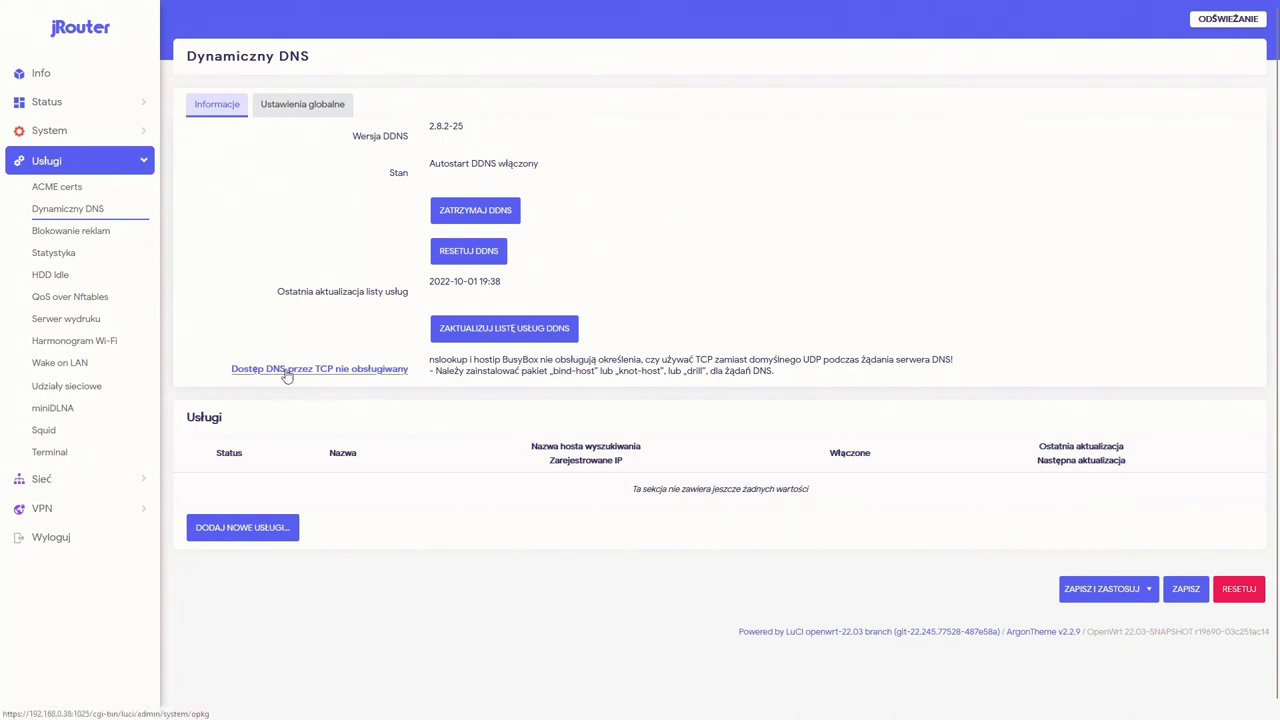
Step: Scroll through Adblock 4.1.4's overview, blocking 54 999 domains, and its settings
left_click(95, 231)
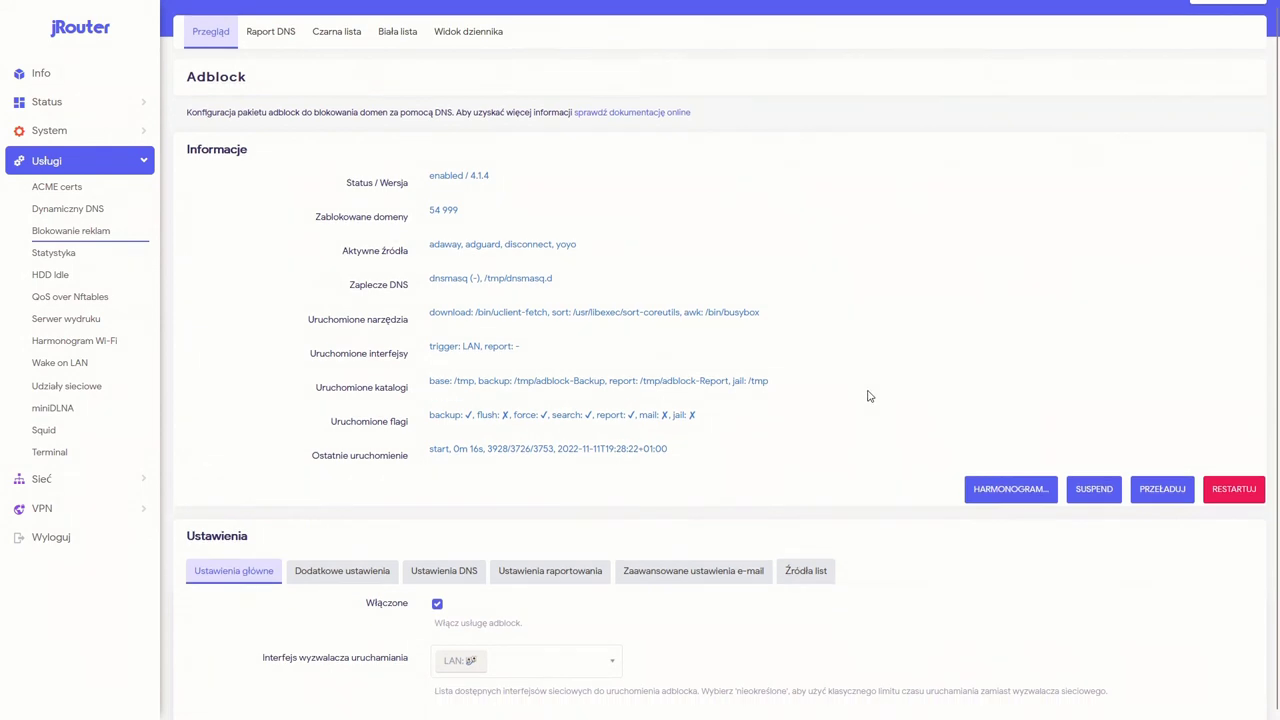
scroll(866, 394, "down", 4)
scroll(869, 397, "down", 1)
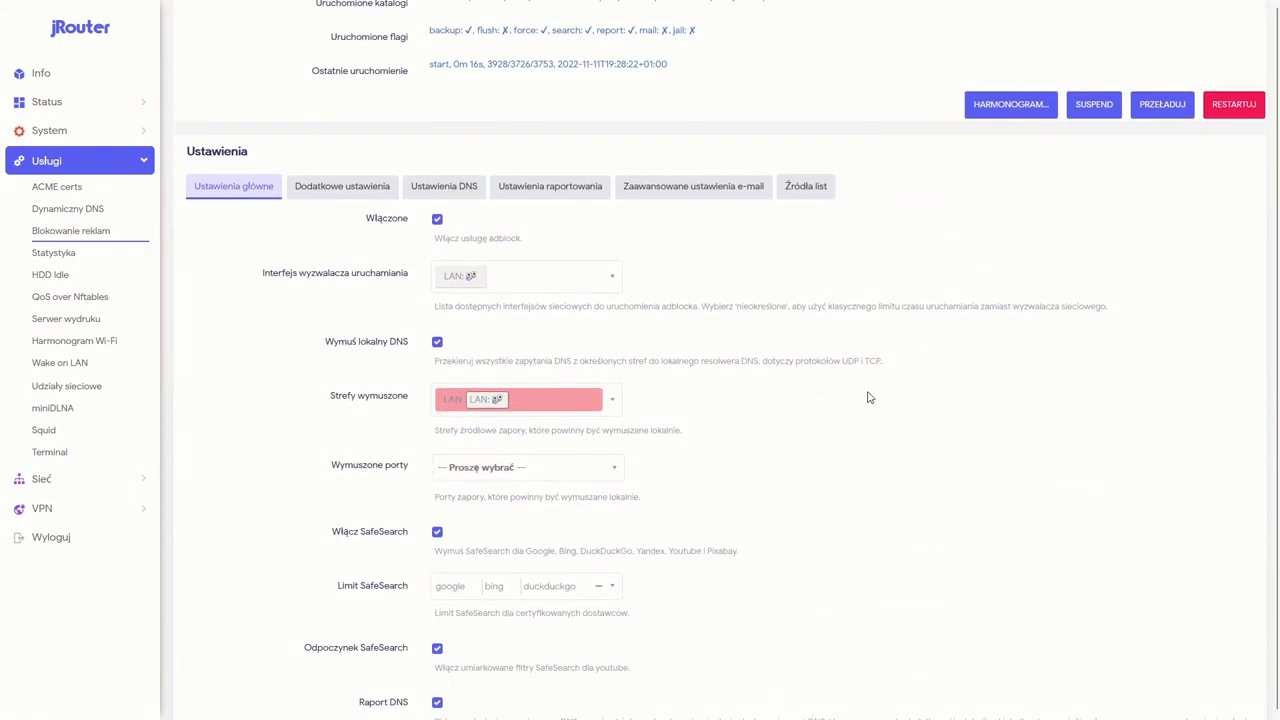
scroll(869, 397, "down", 1)
scroll(869, 398, "down", 2)
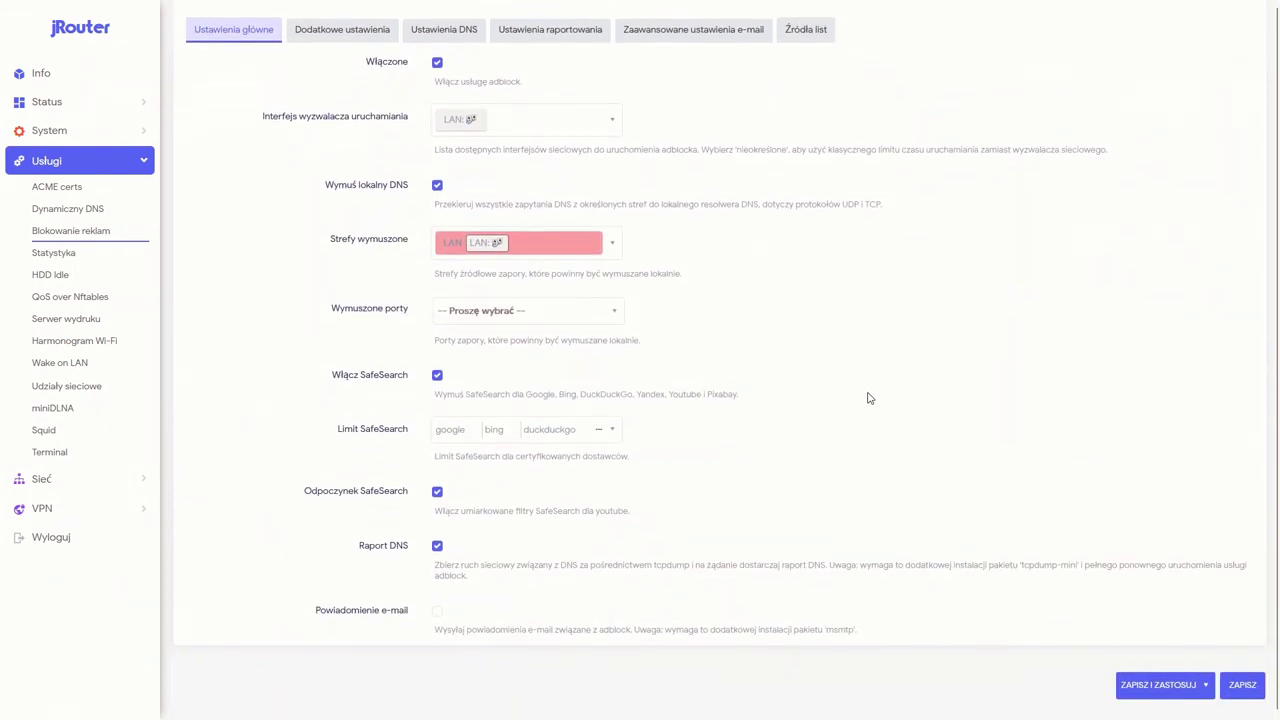
scroll(865, 401, "up", 2)
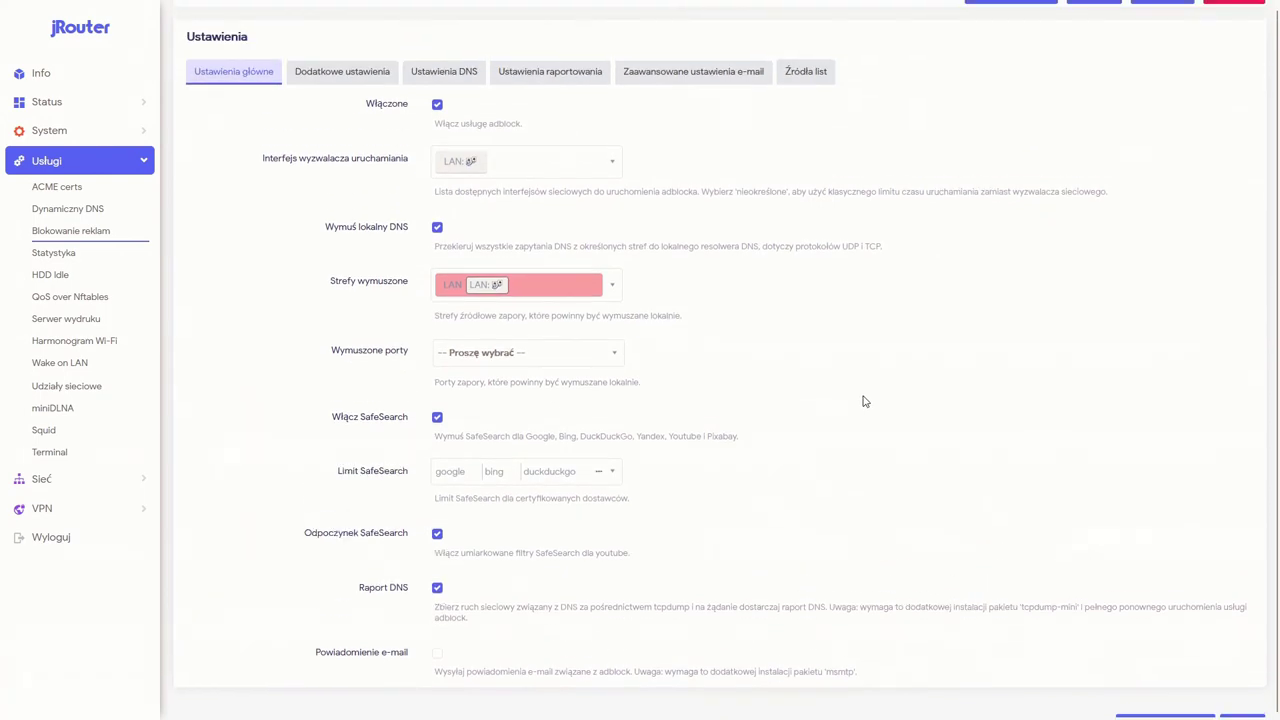
scroll(865, 401, "up", 4)
scroll(865, 401, "up", 4)
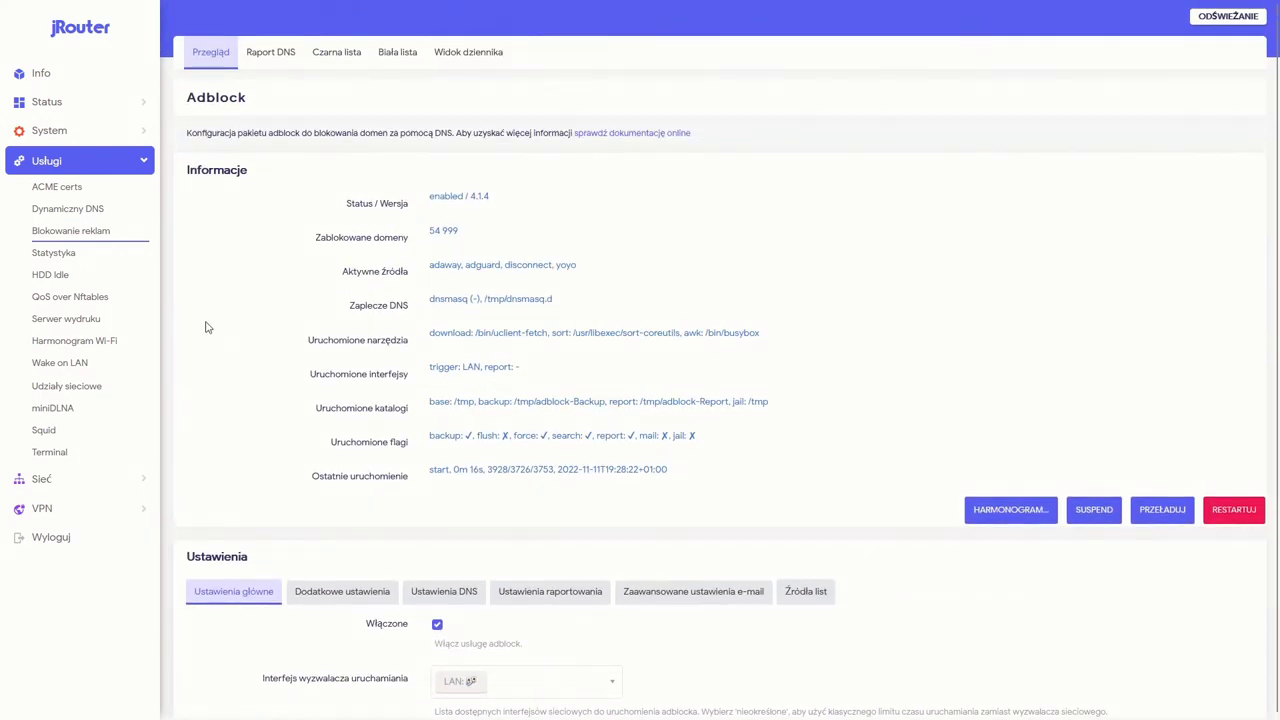
Step: Browse the Statystyka, HDD Idle and QoS over Nftables pages
left_click(63, 252)
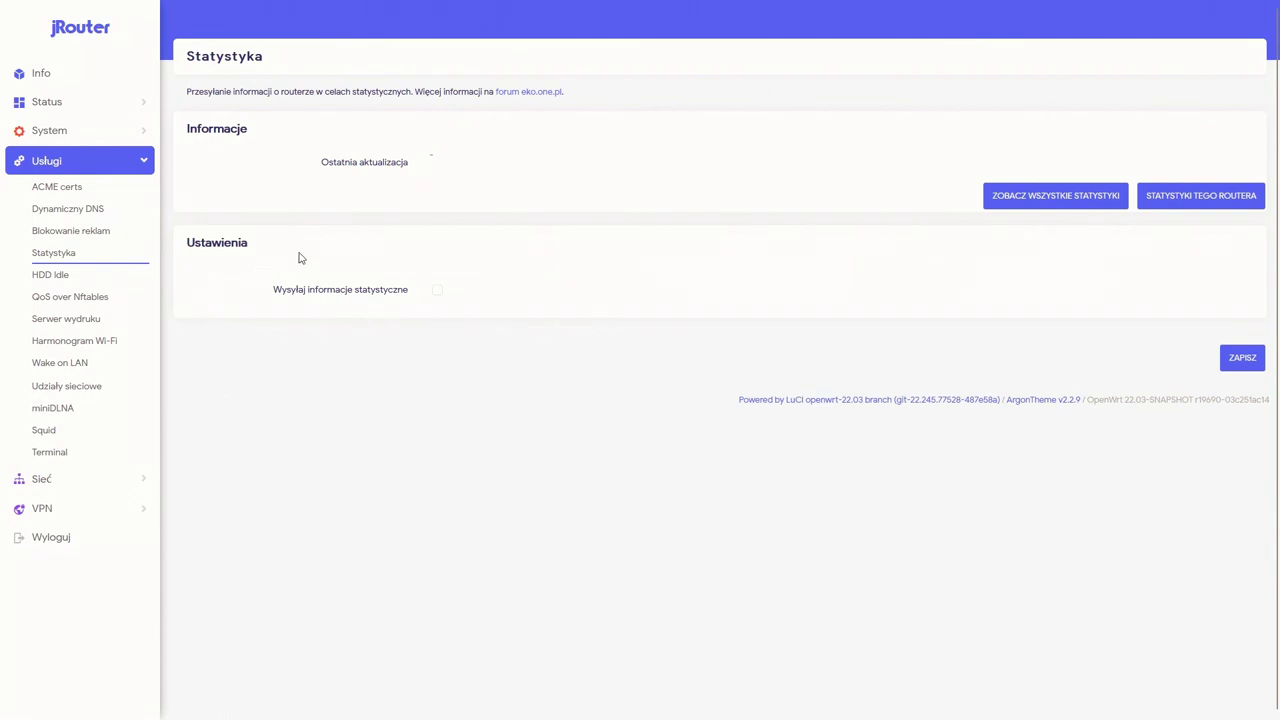
left_click(47, 276)
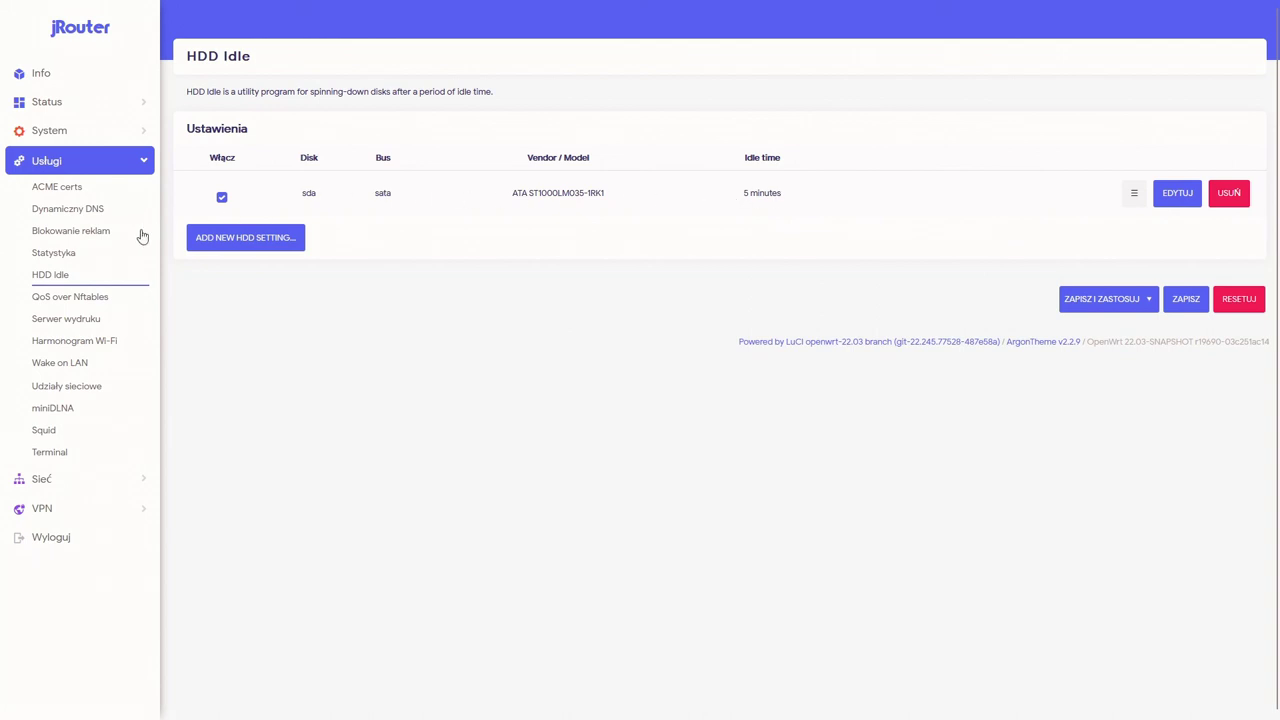
left_click(77, 297)
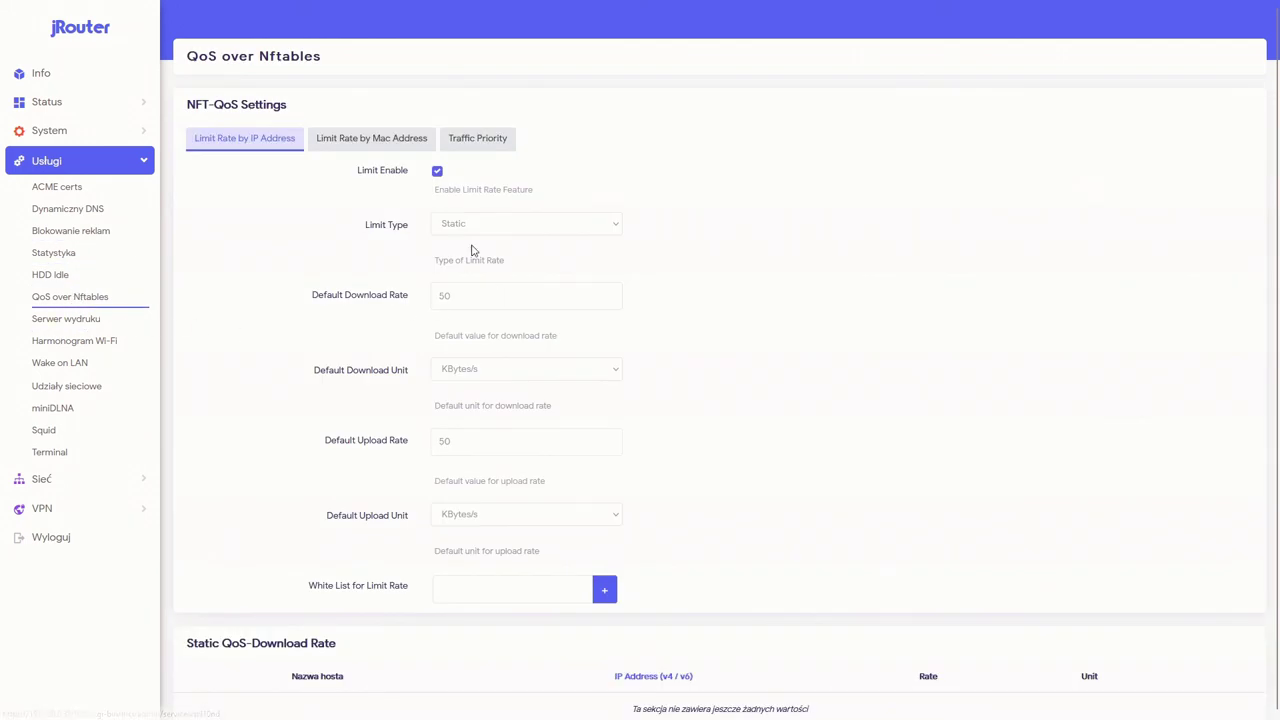
scroll(714, 242, "up", 1)
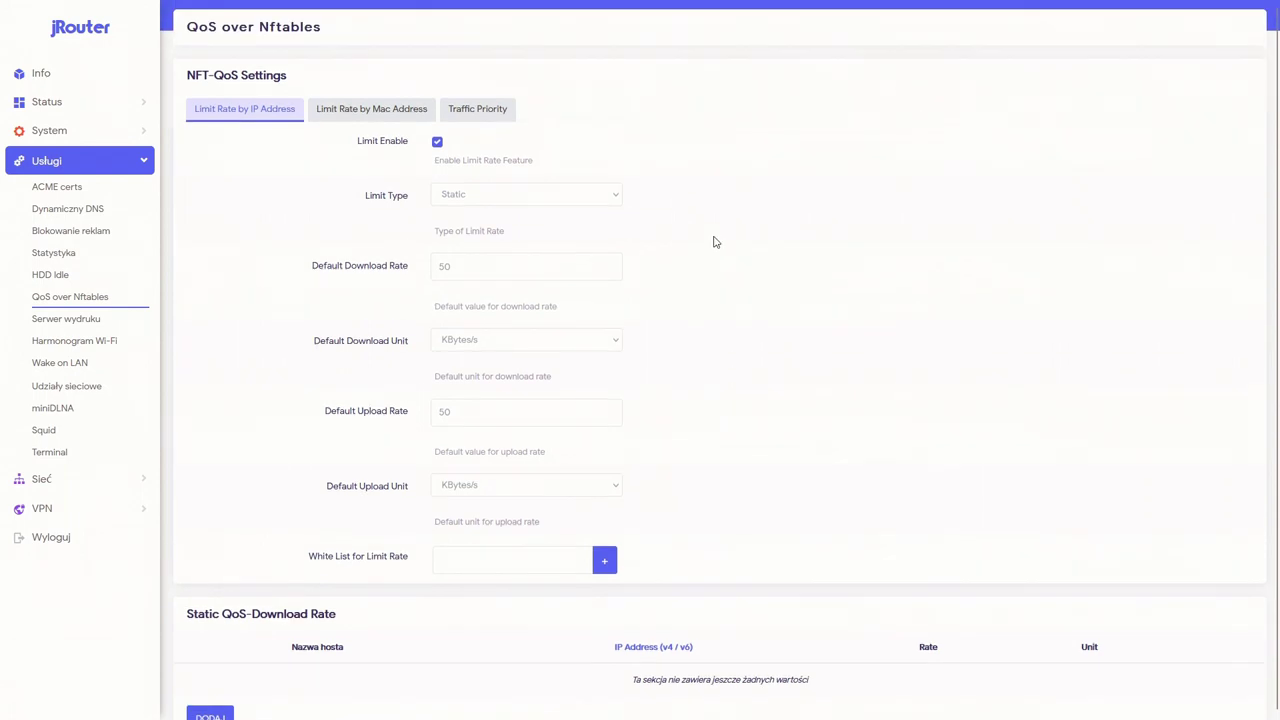
scroll(555, 225, "down", 3)
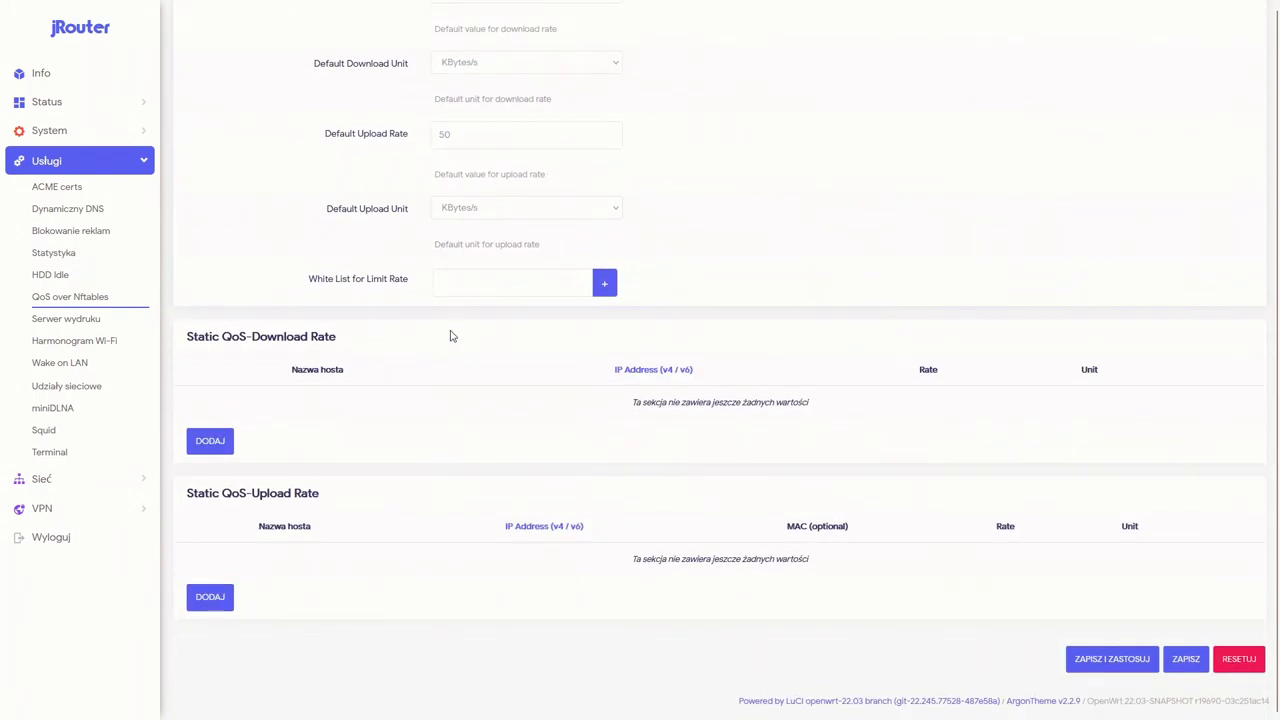
scroll(449, 337, "up", 2)
scroll(430, 280, "up", 1)
Step: Check QoS's MAC rate-limit and Traffic Priority tabs, then view the Serwer wydruku settings
left_click(381, 141)
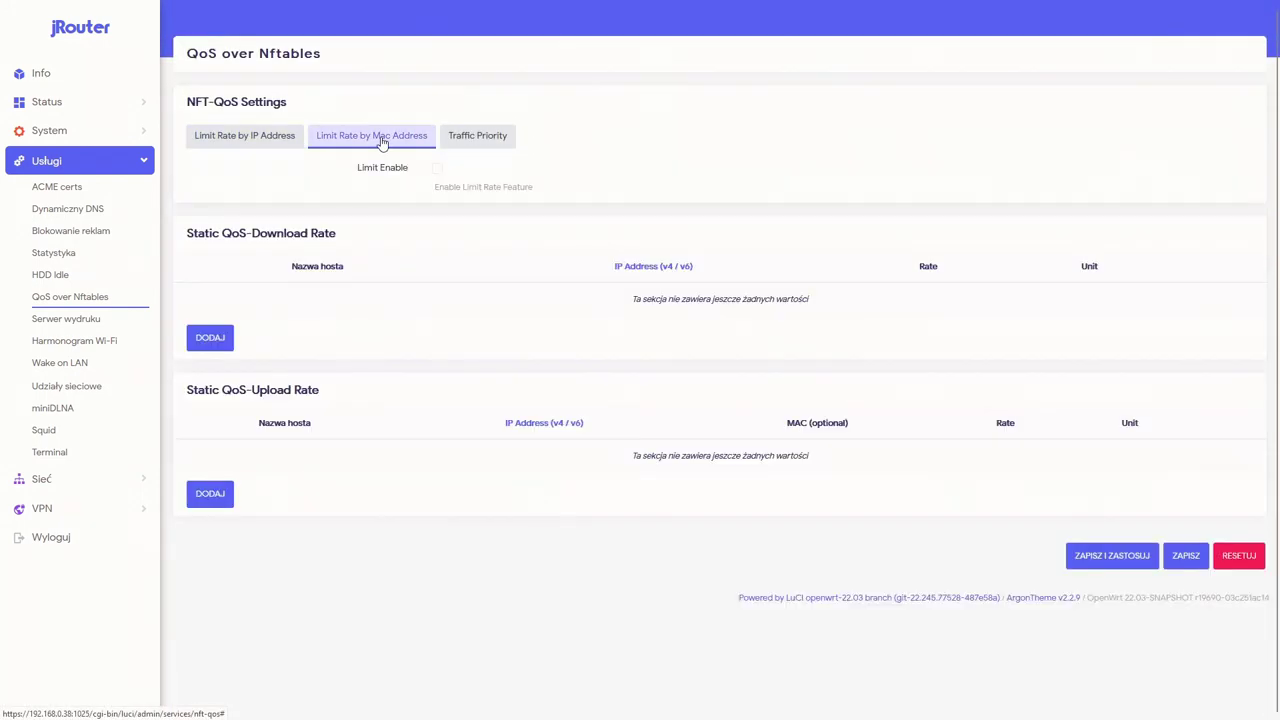
left_click(470, 138)
left_click(250, 135)
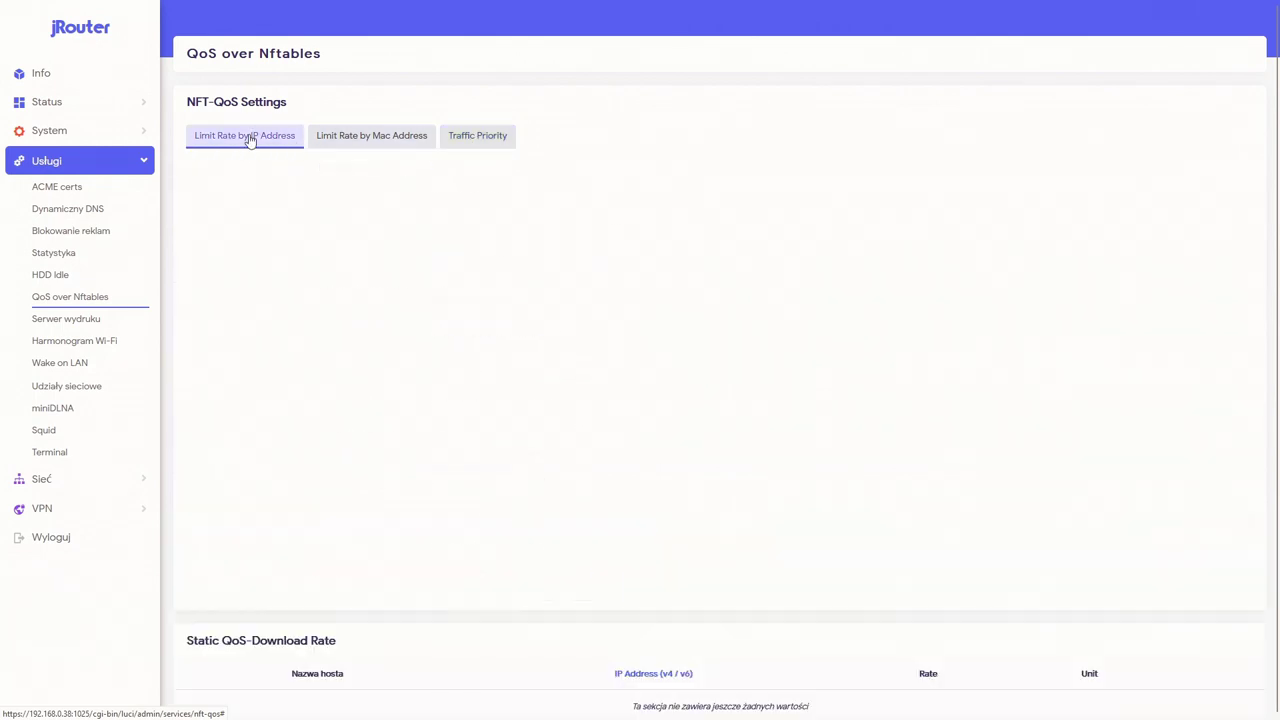
left_click(87, 318)
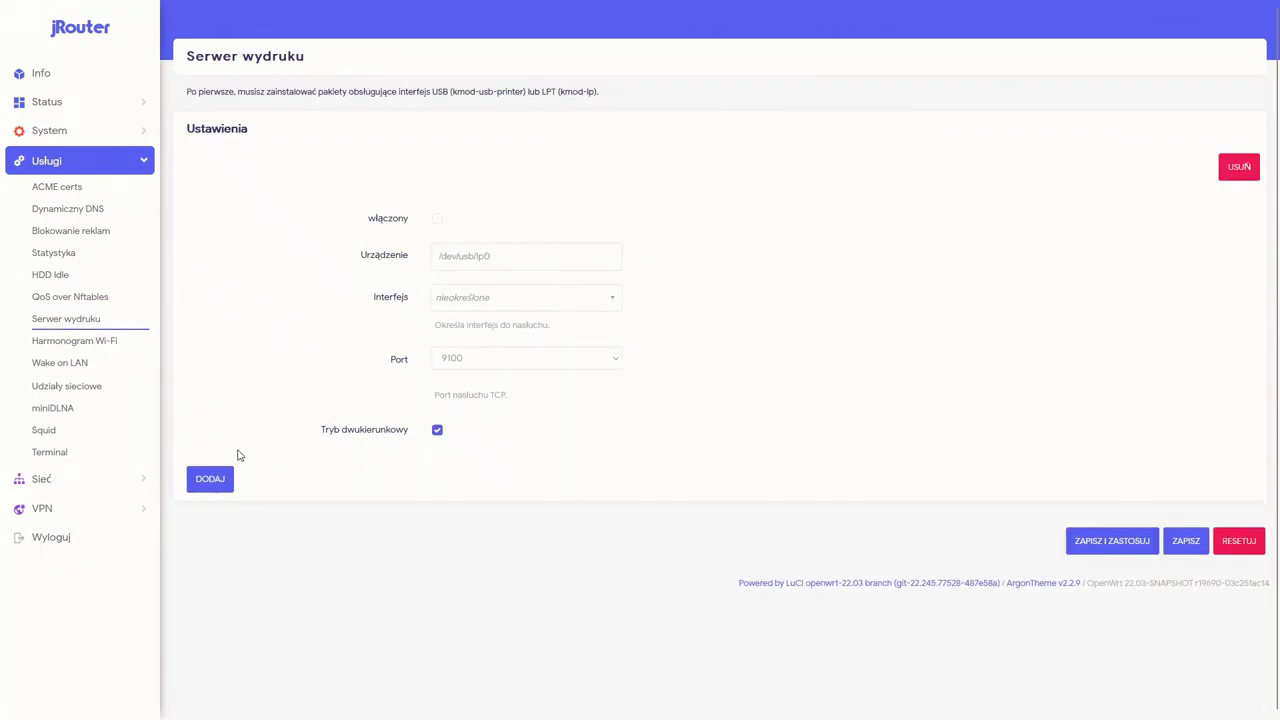
Step: Review the Harmonogram Wi-Fi page with its log and cron tabs
left_click(93, 344)
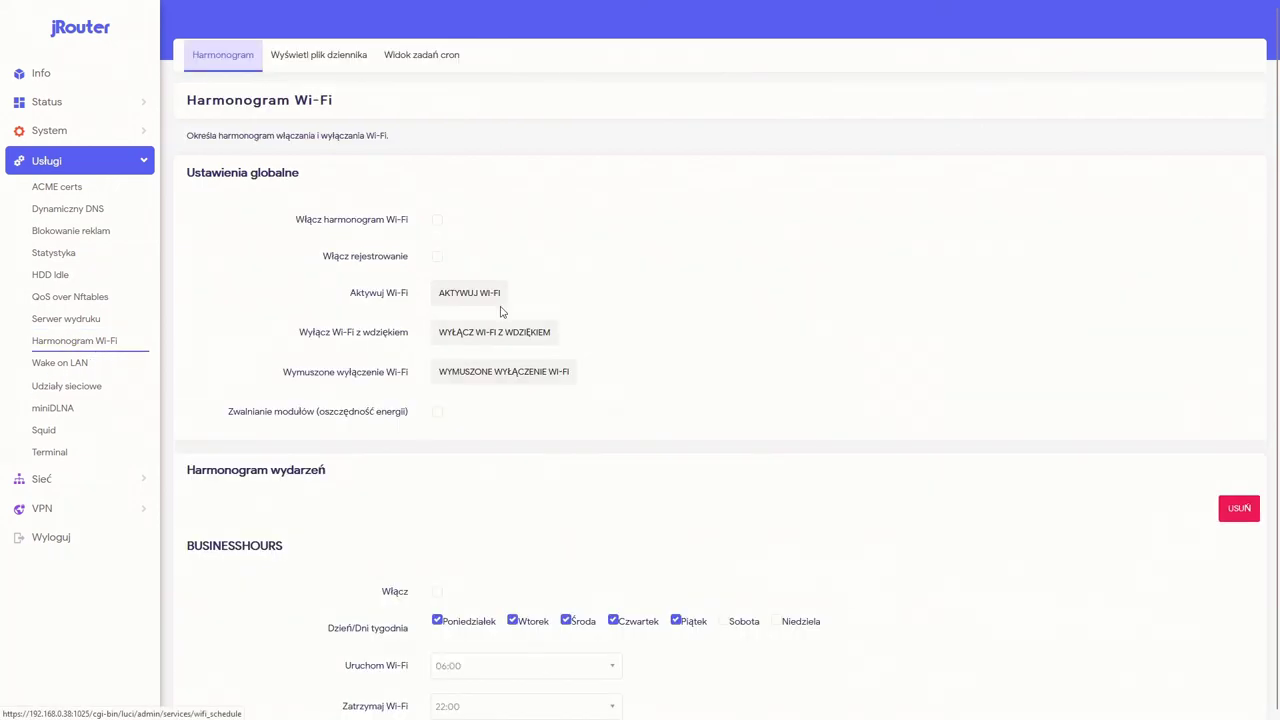
scroll(760, 340, "down", 5)
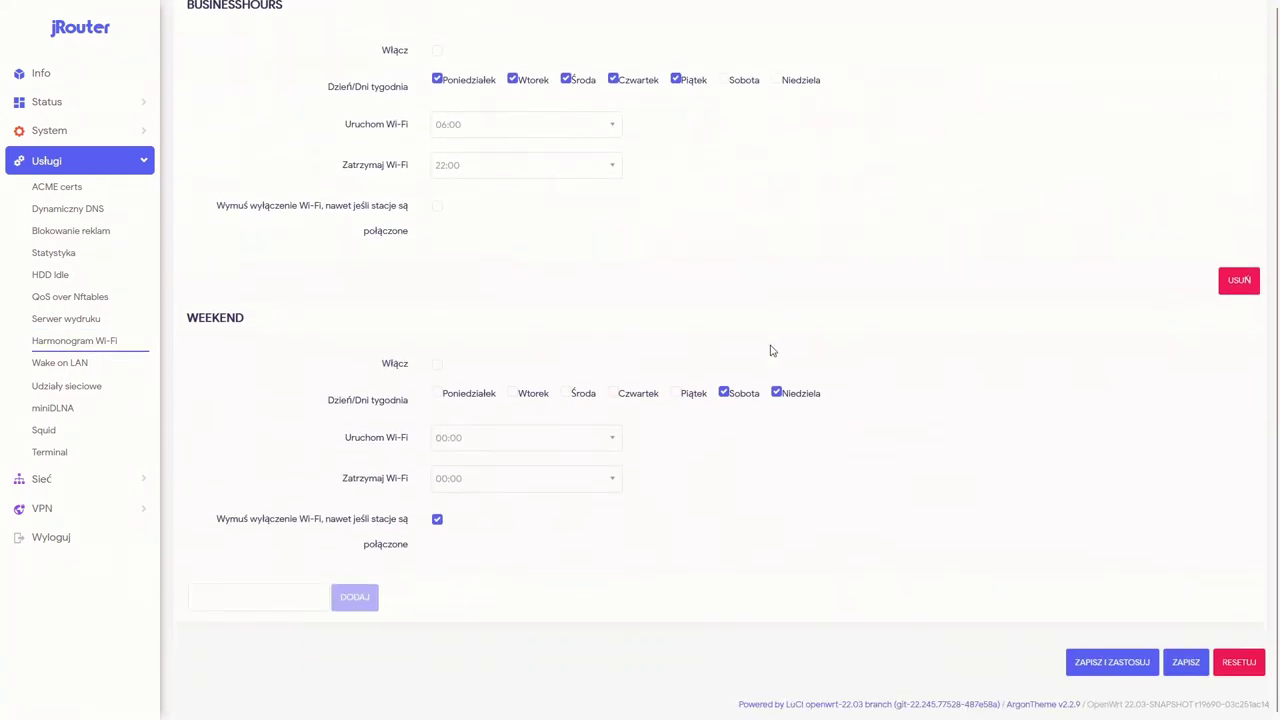
scroll(766, 349, "up", 5)
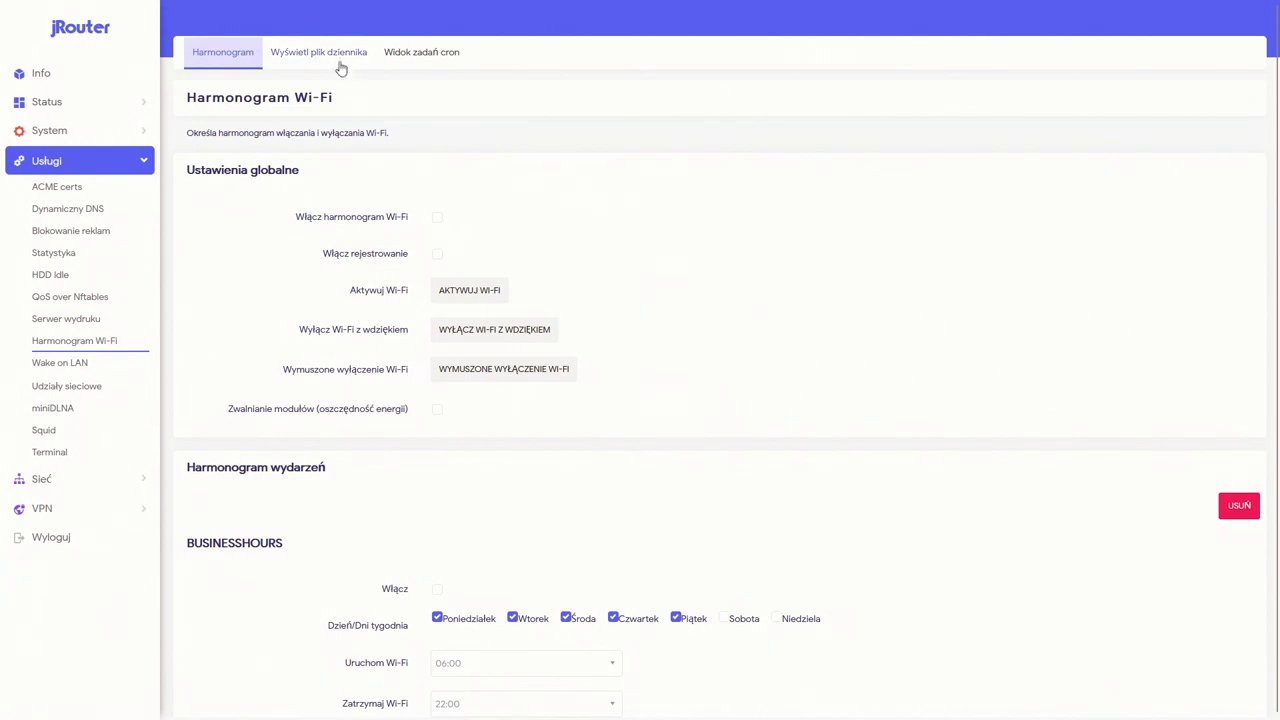
left_click(337, 57)
left_click(431, 52)
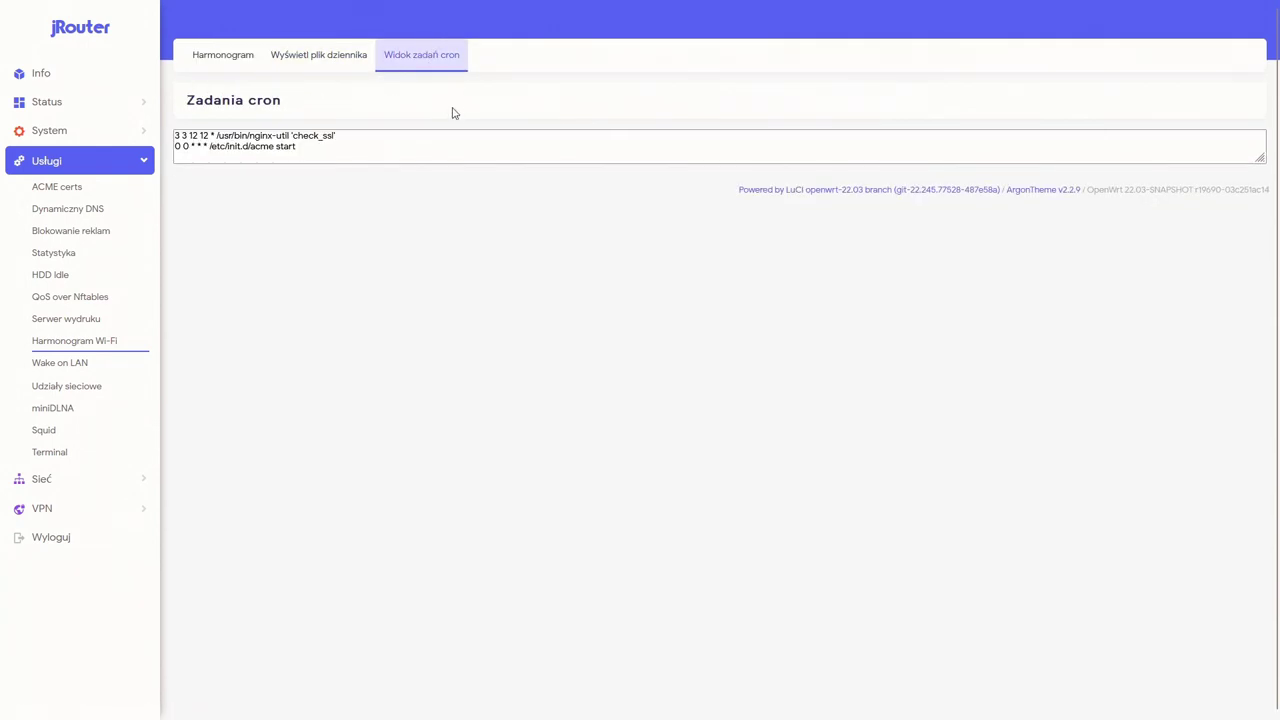
left_click(222, 57)
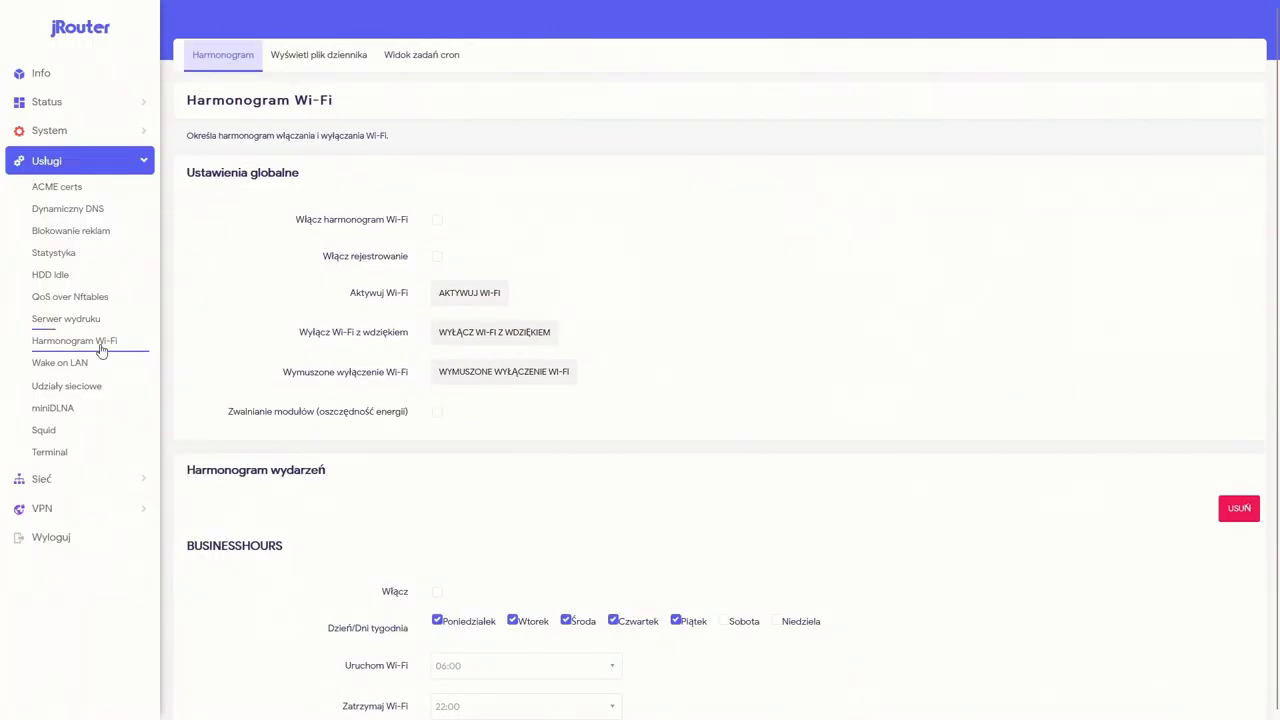
Step: Check Wake on LAN's host and br-LAN interface lists, then view the /DANE Ksmbd share
left_click(64, 366)
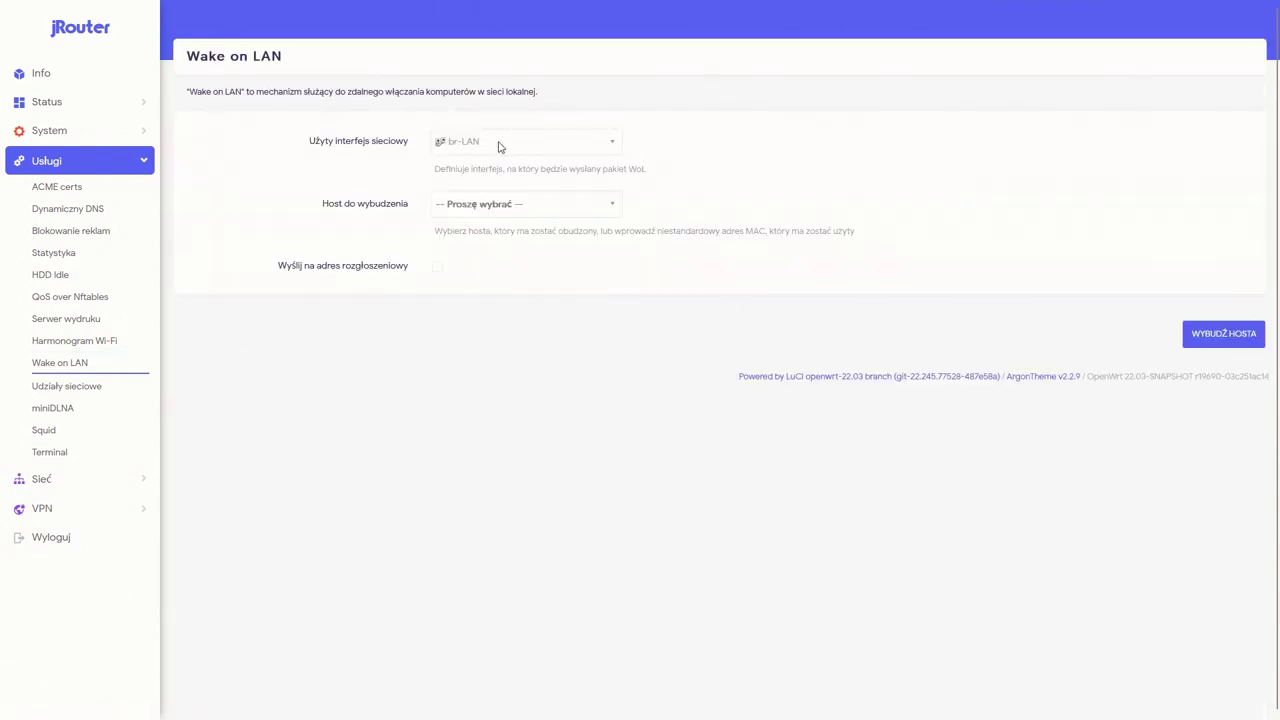
left_click(553, 203)
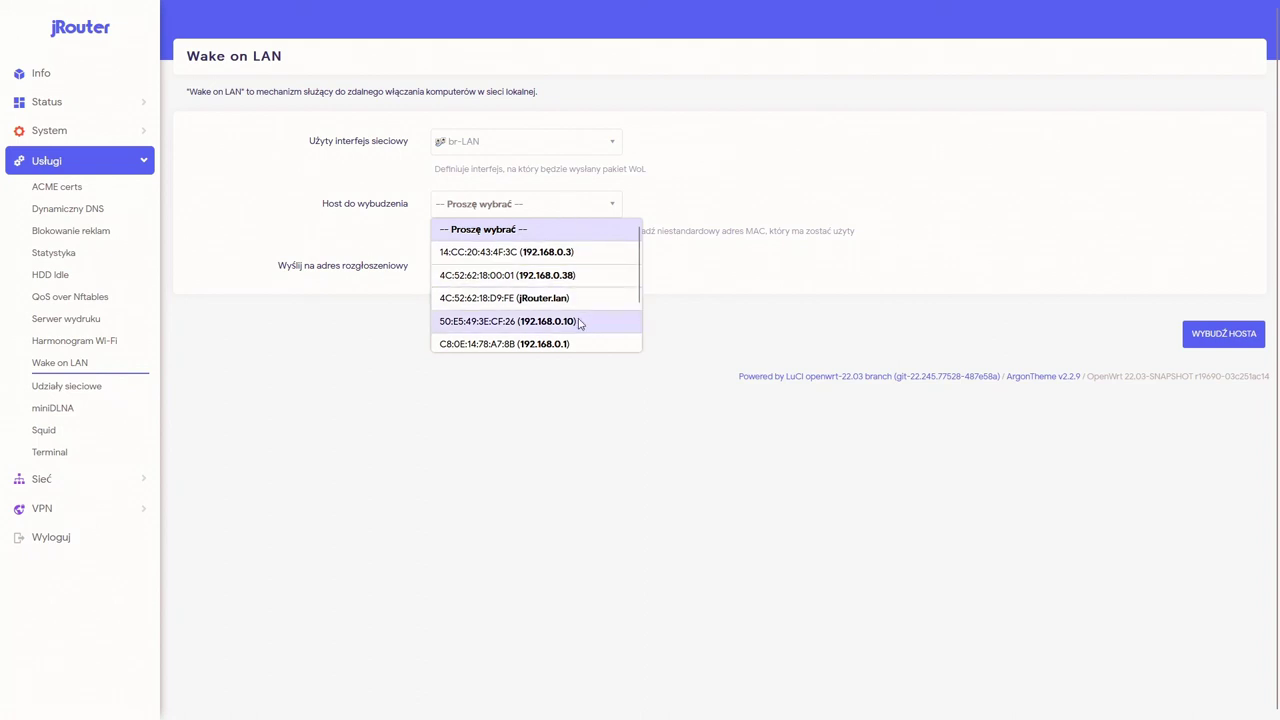
left_click(785, 154)
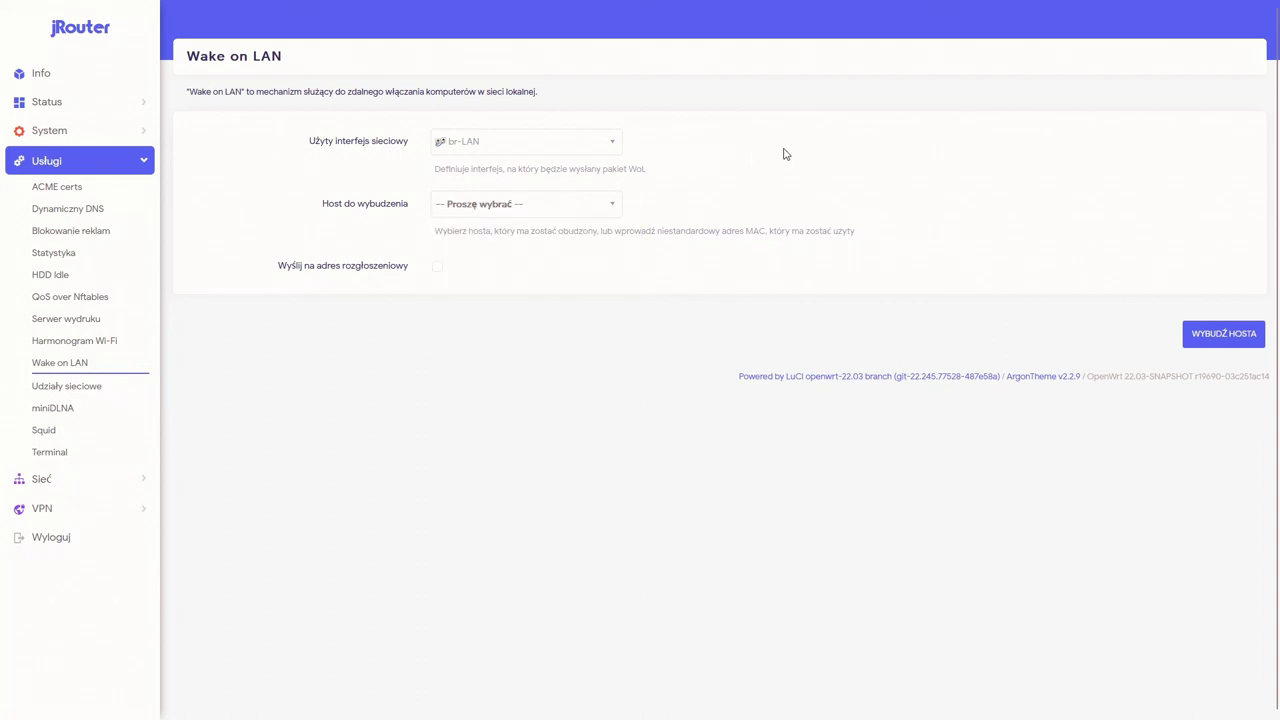
left_click(575, 148)
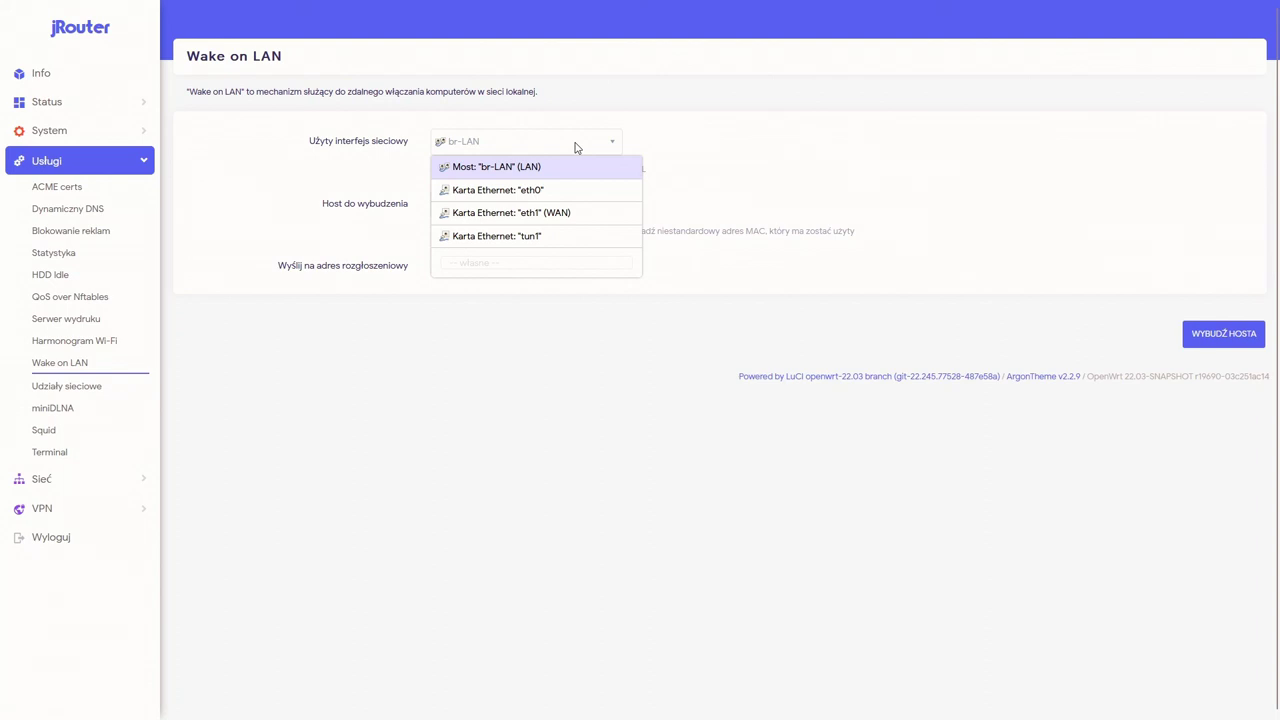
left_click(575, 148)
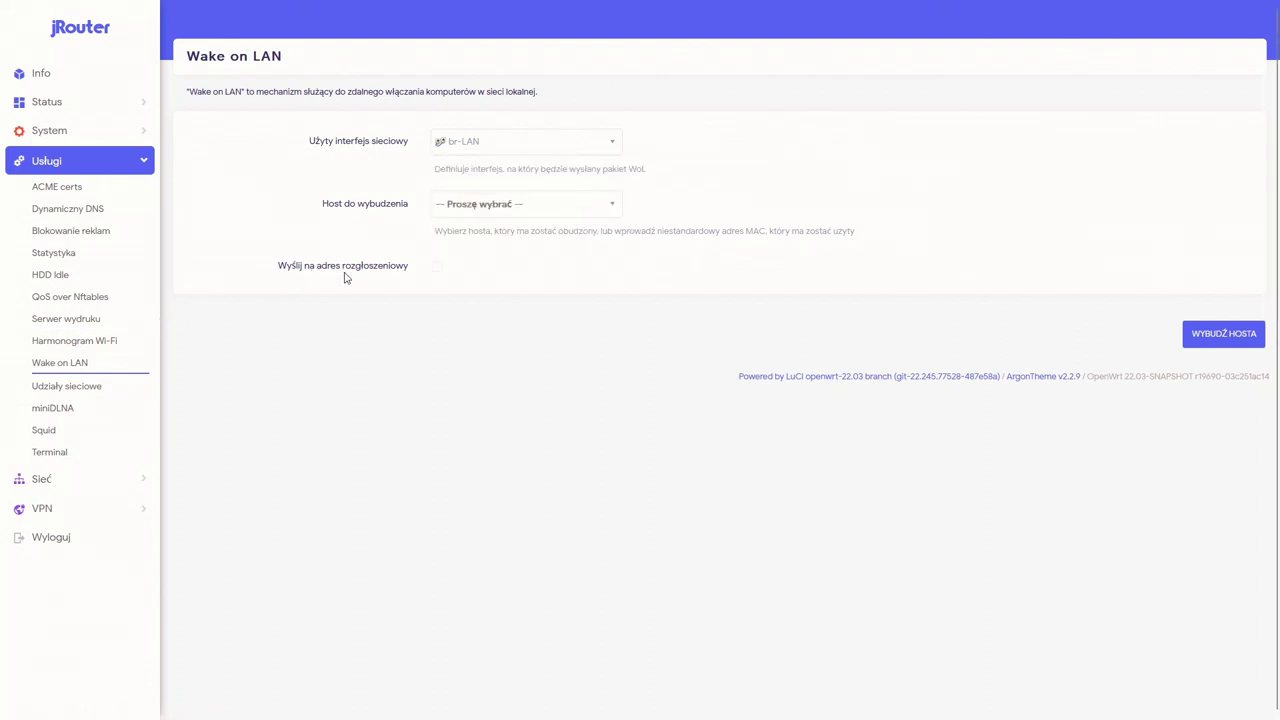
left_click(61, 390)
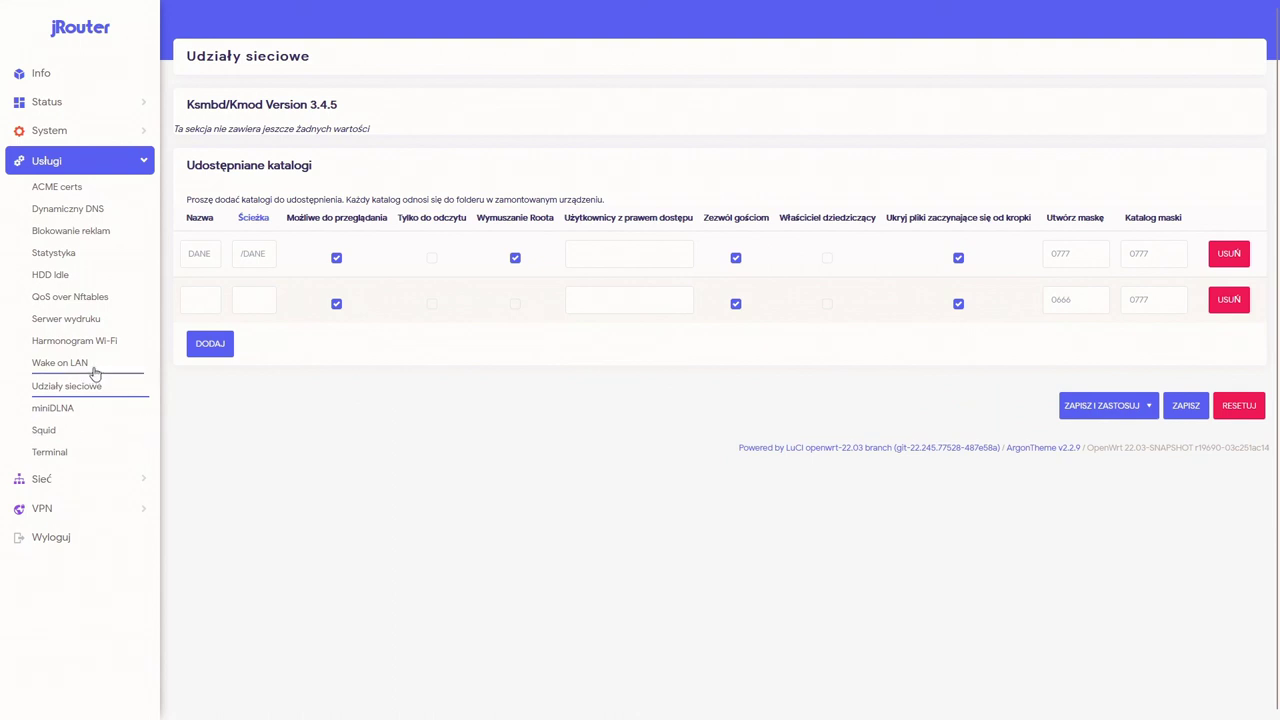
Step: Review the miniDLNA media server settings and its port 8200
left_click(66, 409)
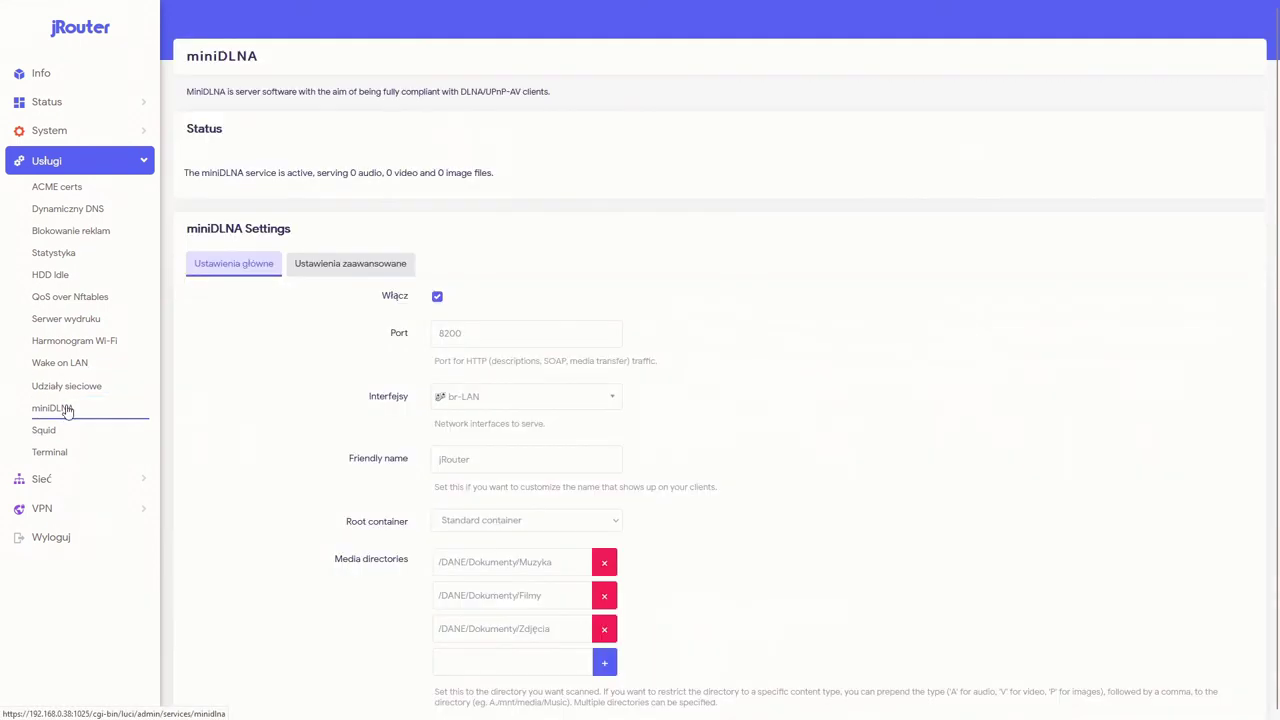
left_click_drag(496, 343, 434, 336)
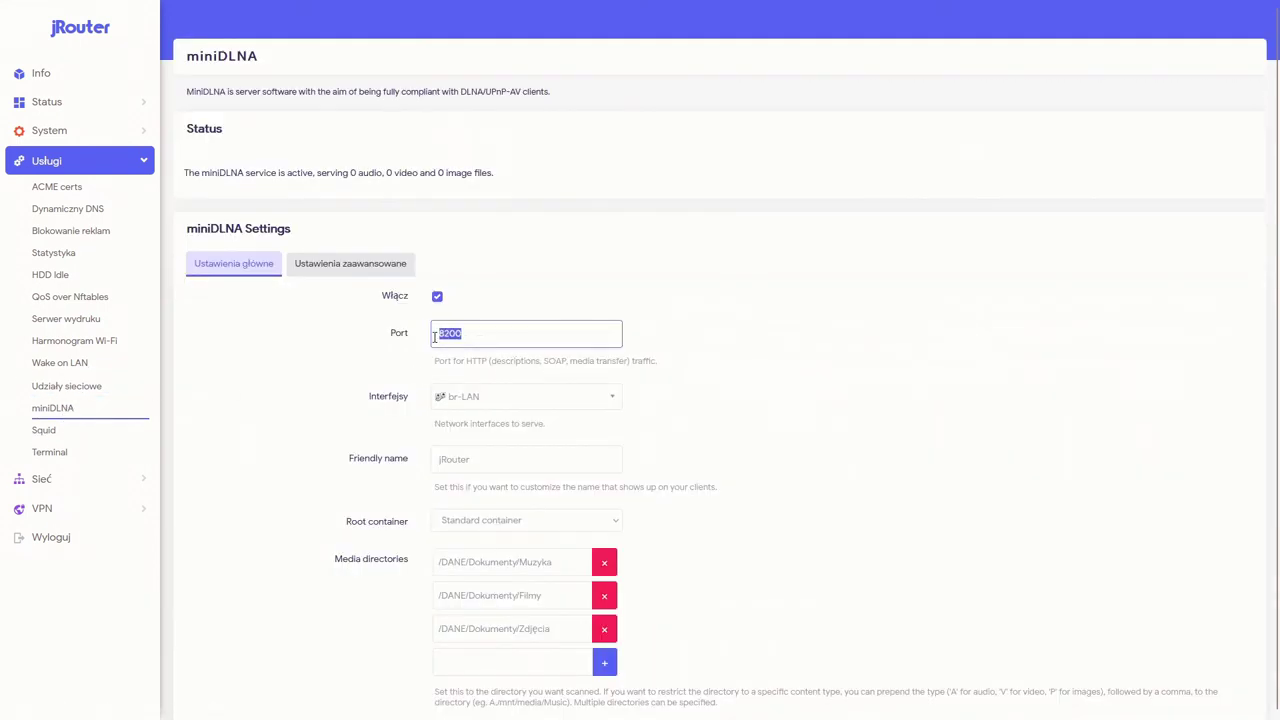
left_click(647, 385)
scroll(830, 437, "down", 3)
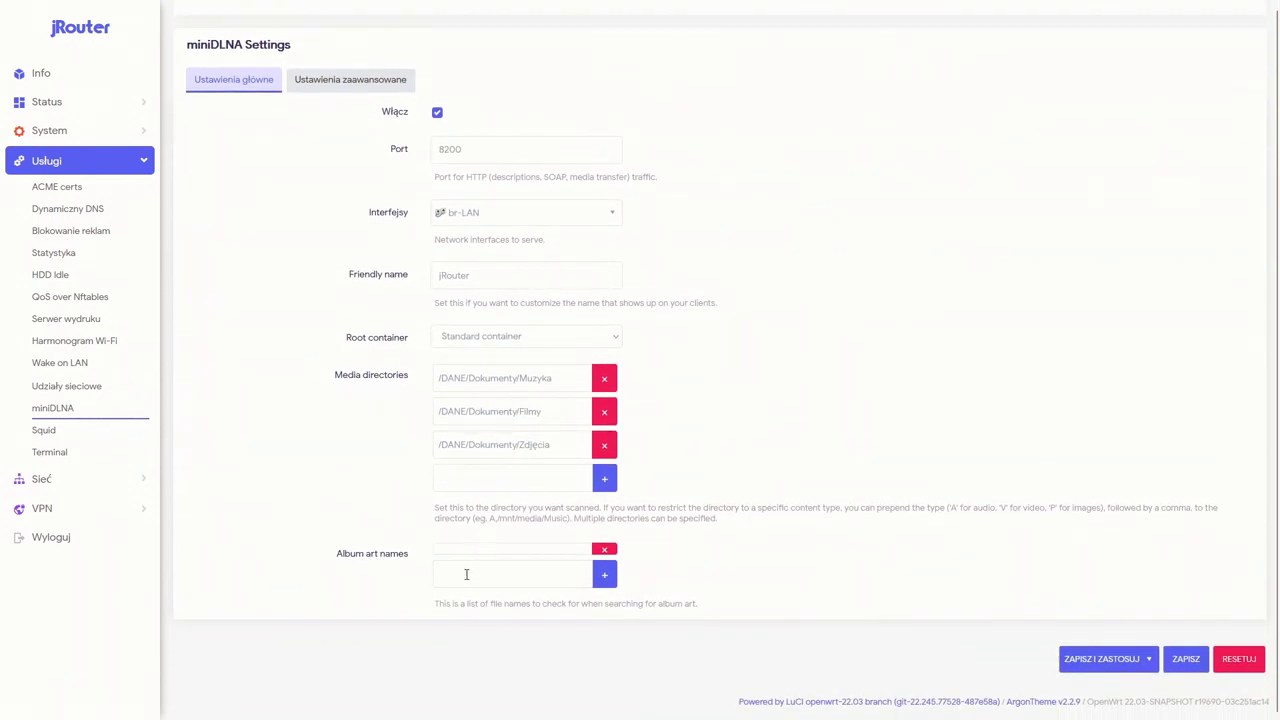
Step: Check Squid's port 3128 and scroll its advanced config file, then open Terminal
left_click(43, 431)
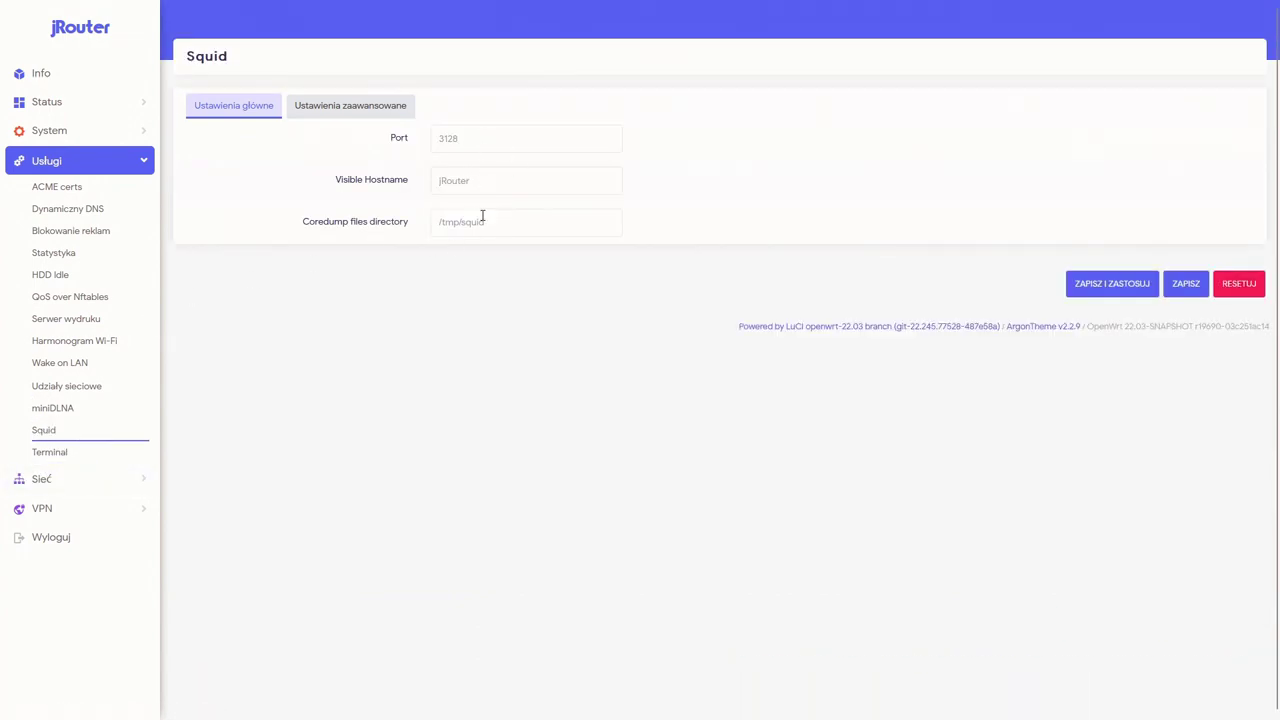
double_click(445, 139)
left_click(330, 110)
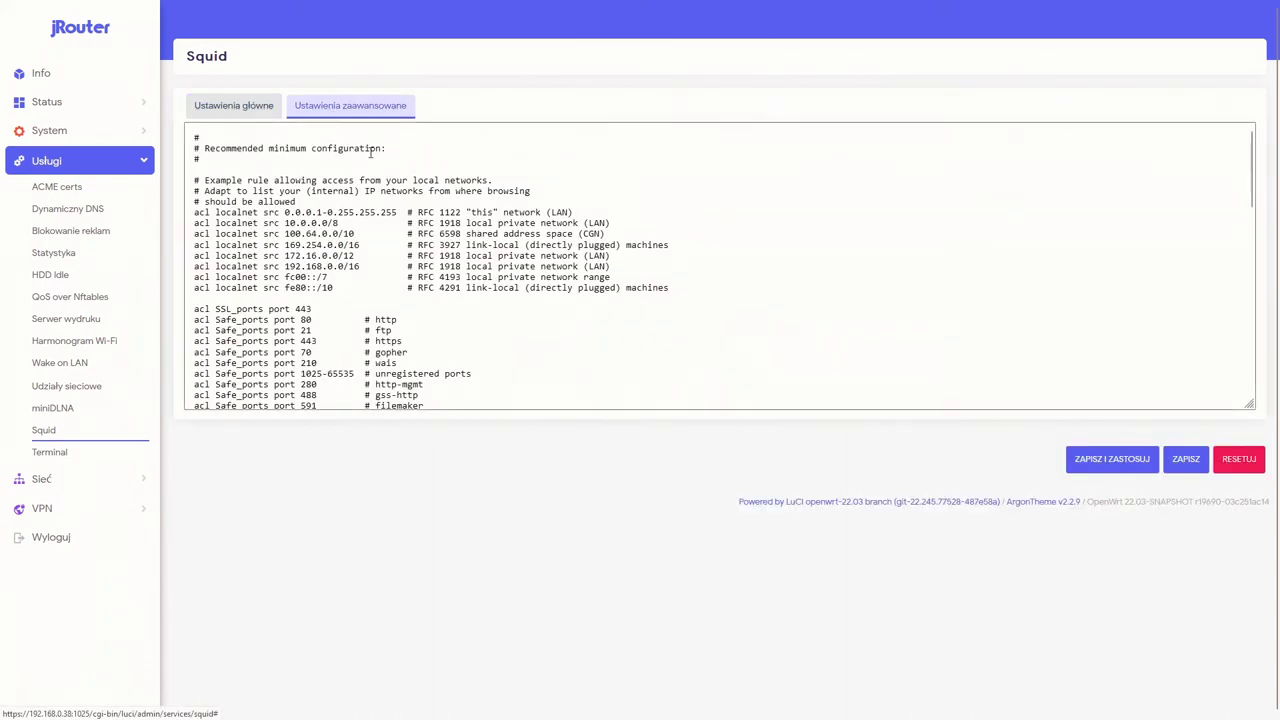
scroll(369, 190, "down", 1)
scroll(380, 200, "down", 3)
scroll(395, 220, "down", 3)
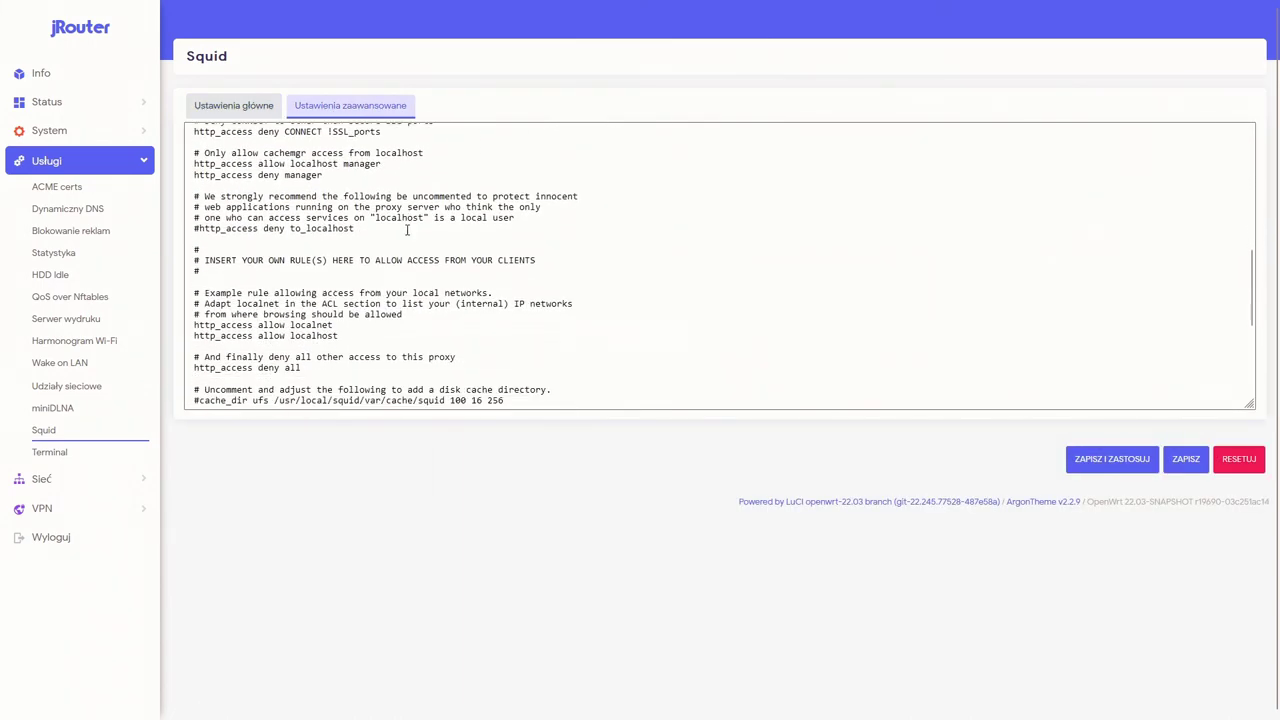
scroll(408, 235, "down", 3)
scroll(408, 235, "down", 3)
scroll(330, 300, "down", 1)
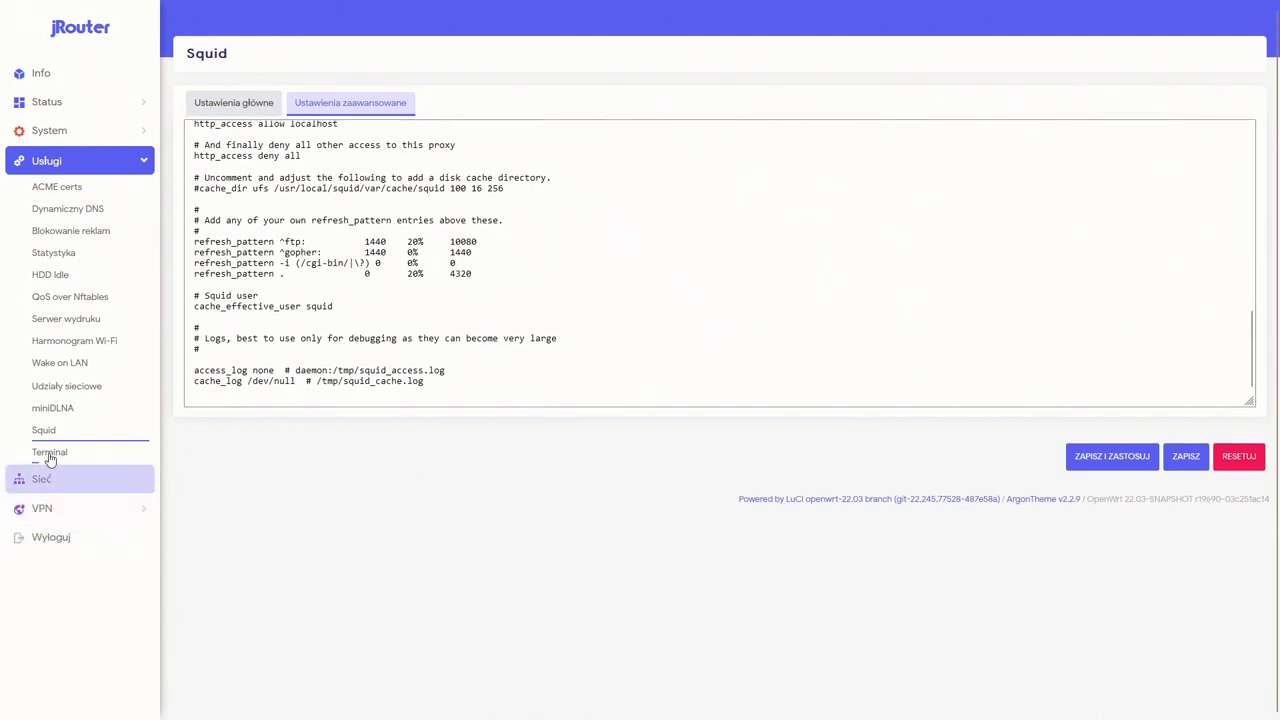
left_click(52, 454)
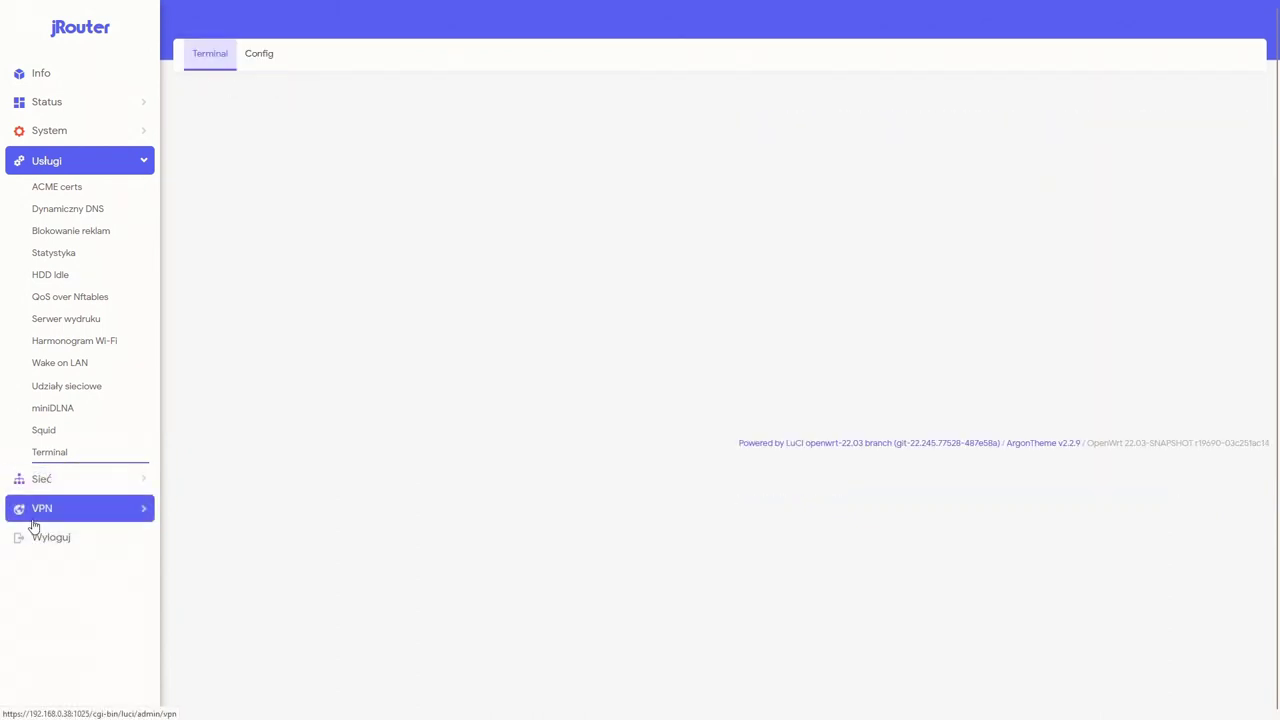
Step: Go to Sieć > Sieć bezprzewodowa and scan for nearby Wi-Fi networks
left_click(48, 483)
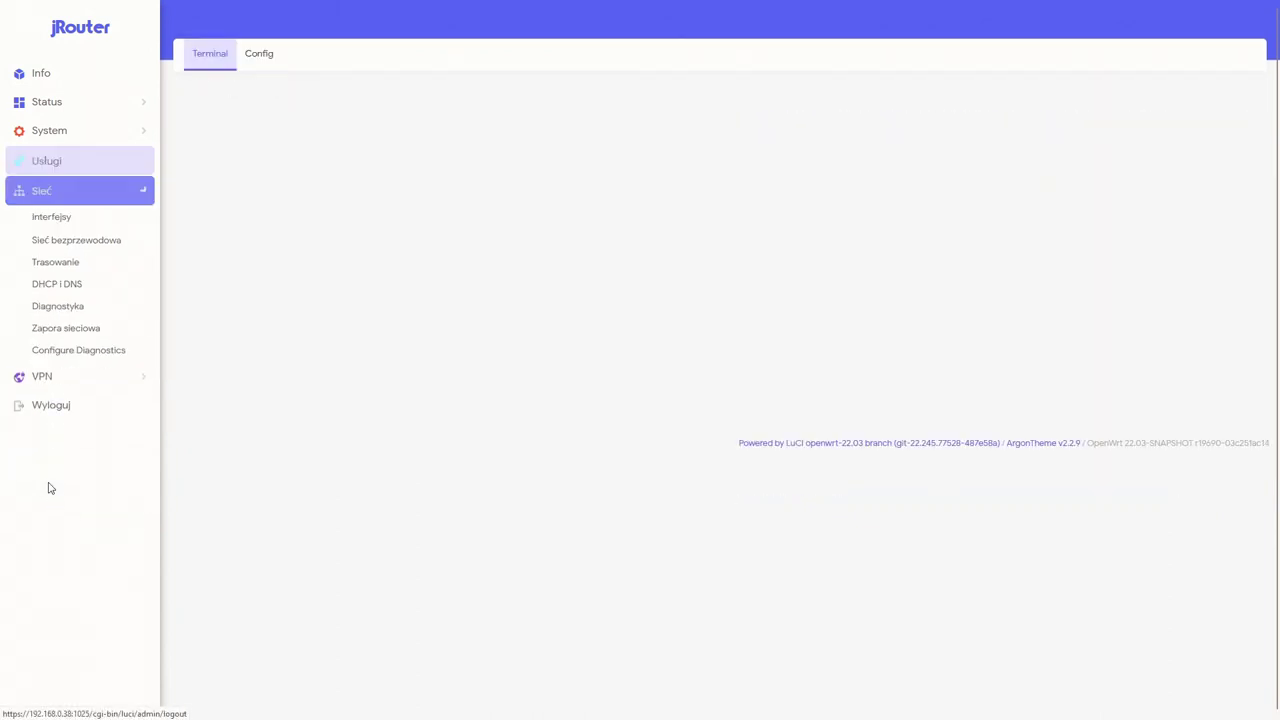
left_click(61, 223)
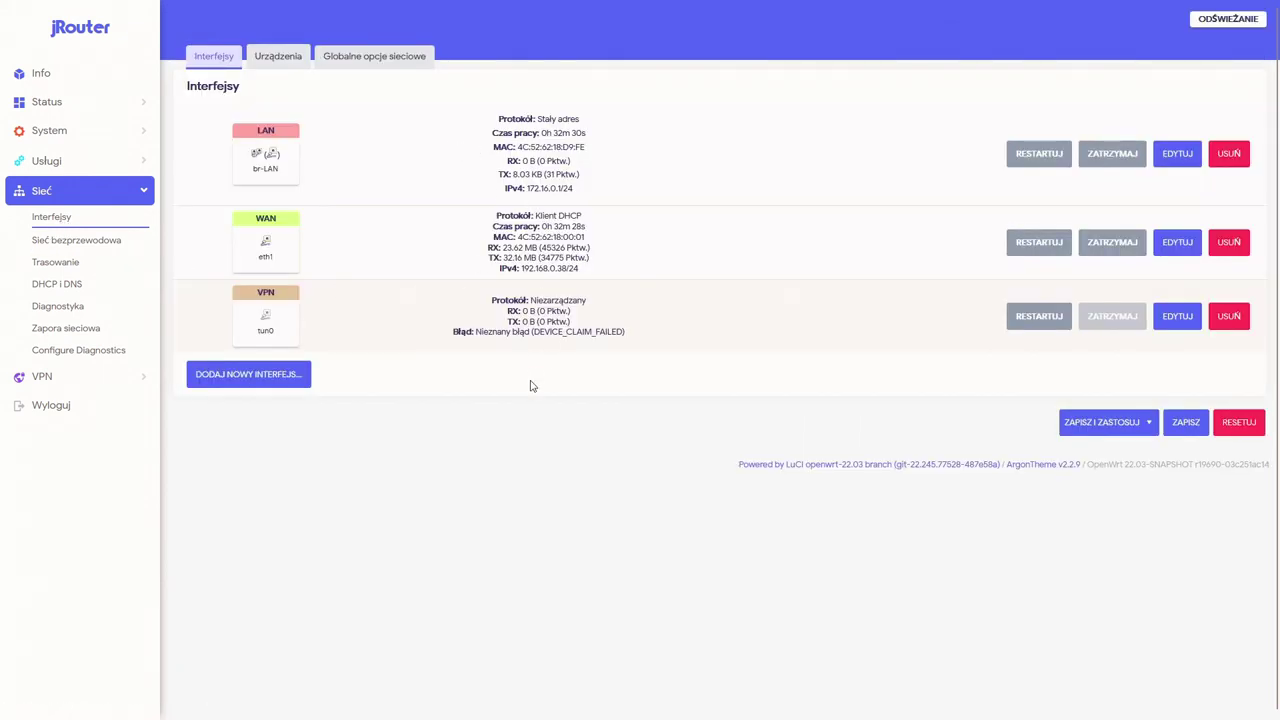
left_click(55, 242)
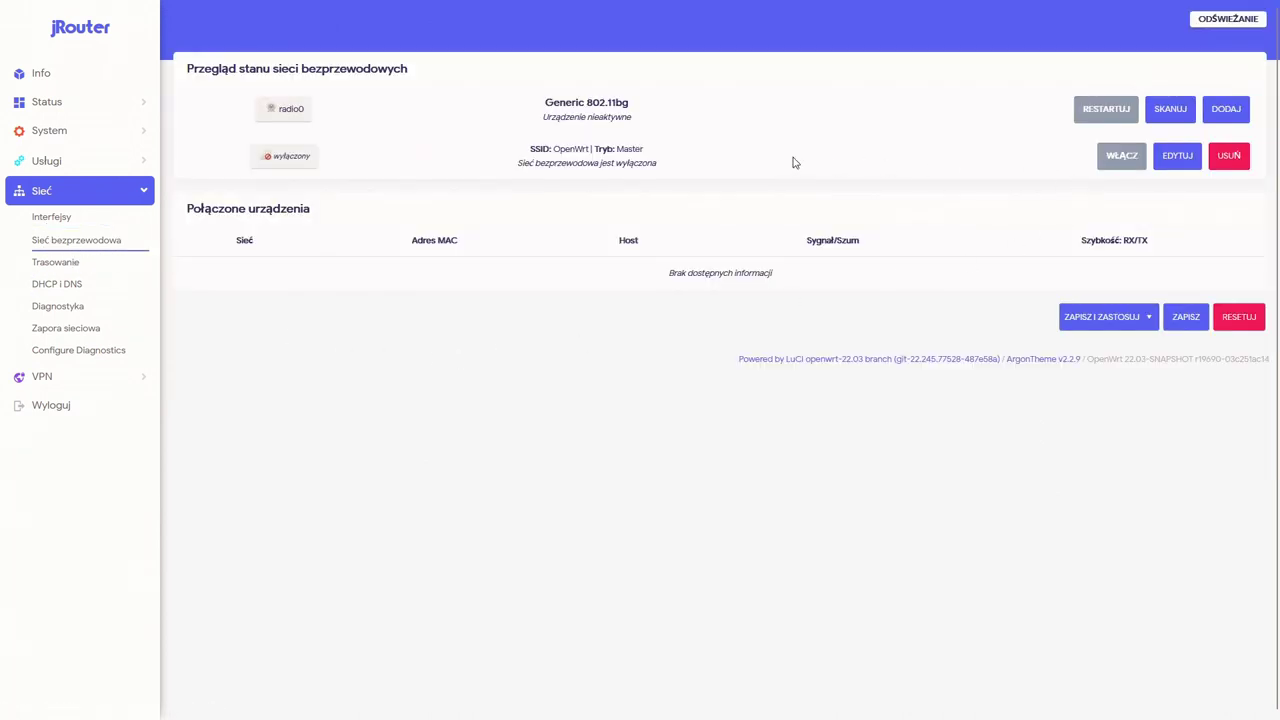
left_click(1176, 112)
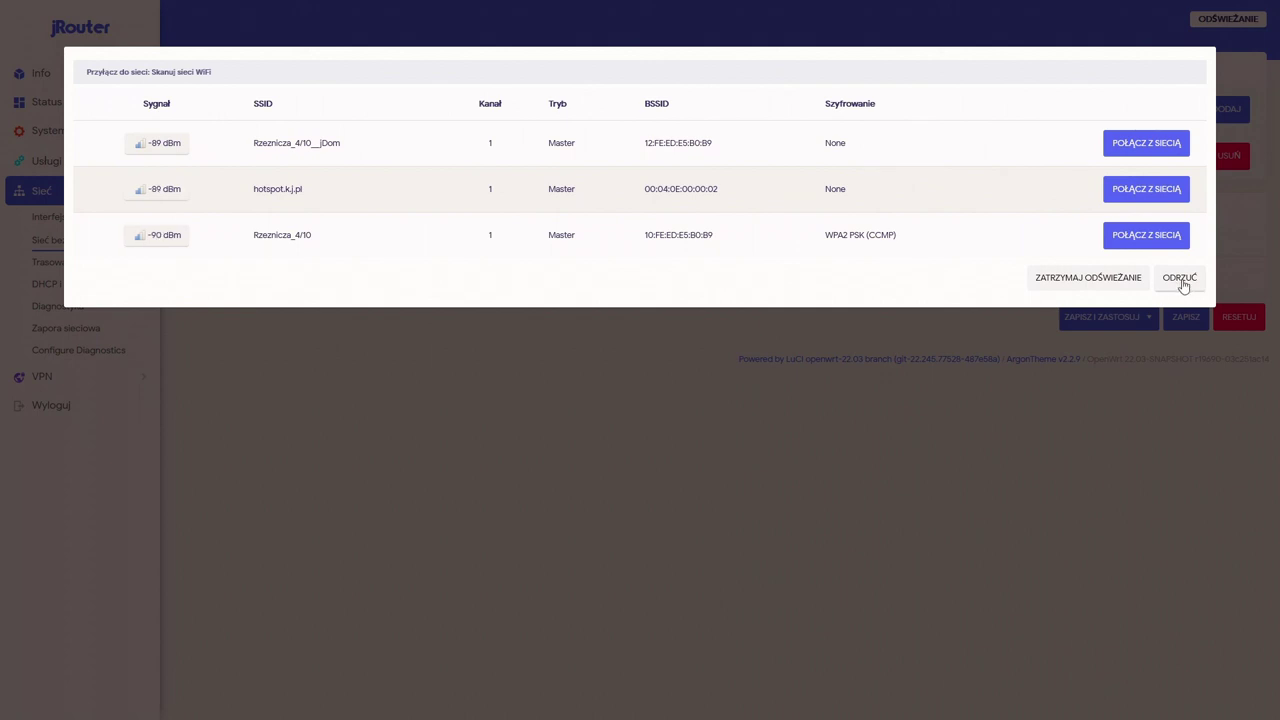
left_click(1181, 280)
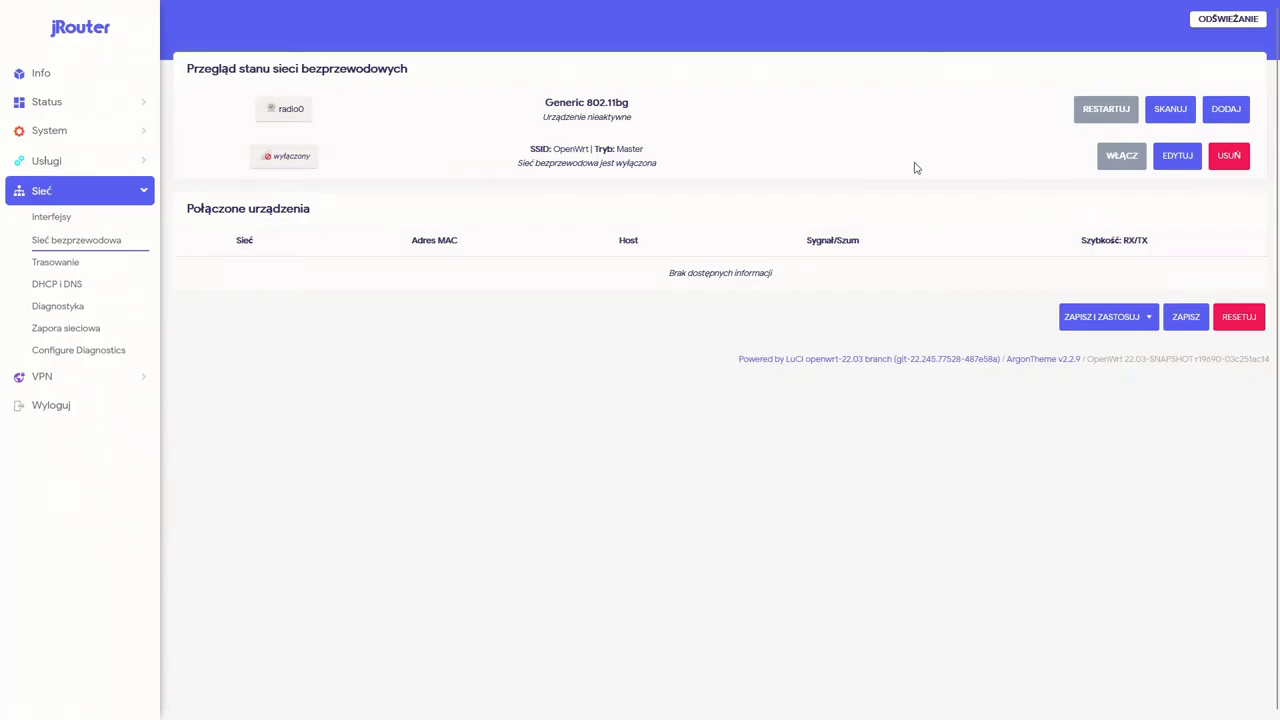
Step: Set the OpenWrt network to 16 dBm power, WPA2-PSK with CCMP, and enter the Wi-Fi key
left_click(1170, 157)
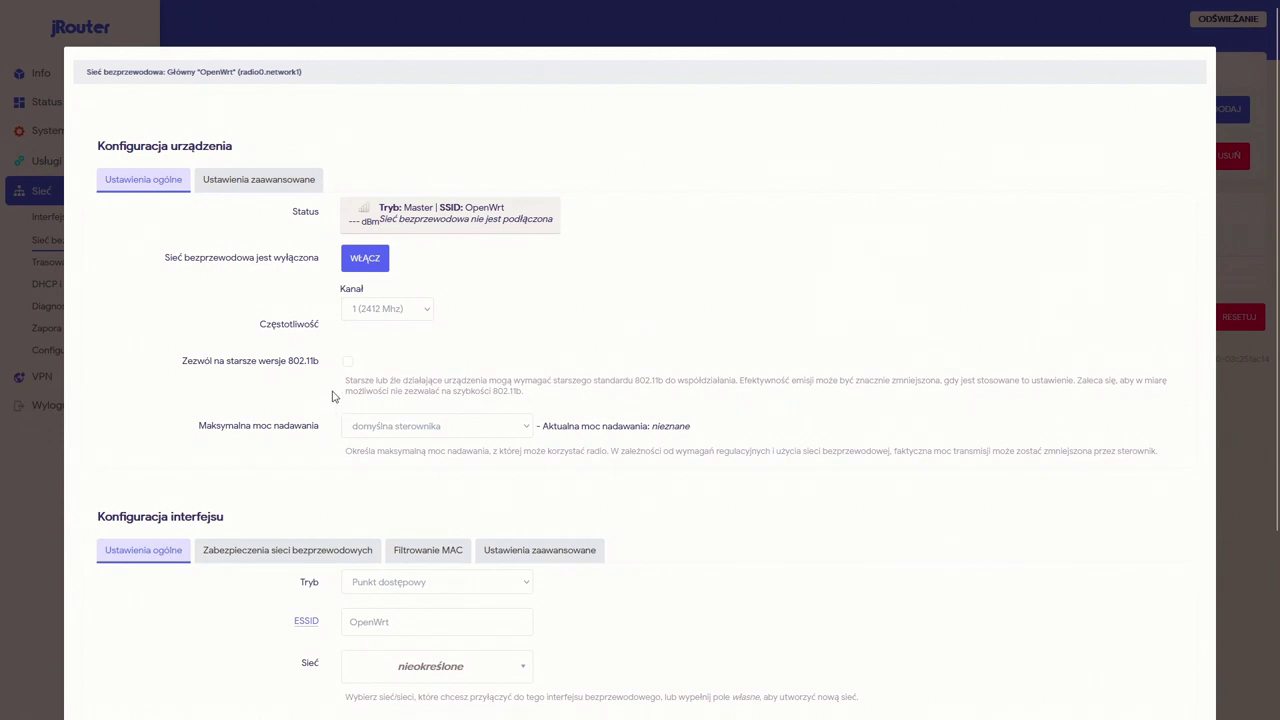
scroll(333, 397, "down", 3)
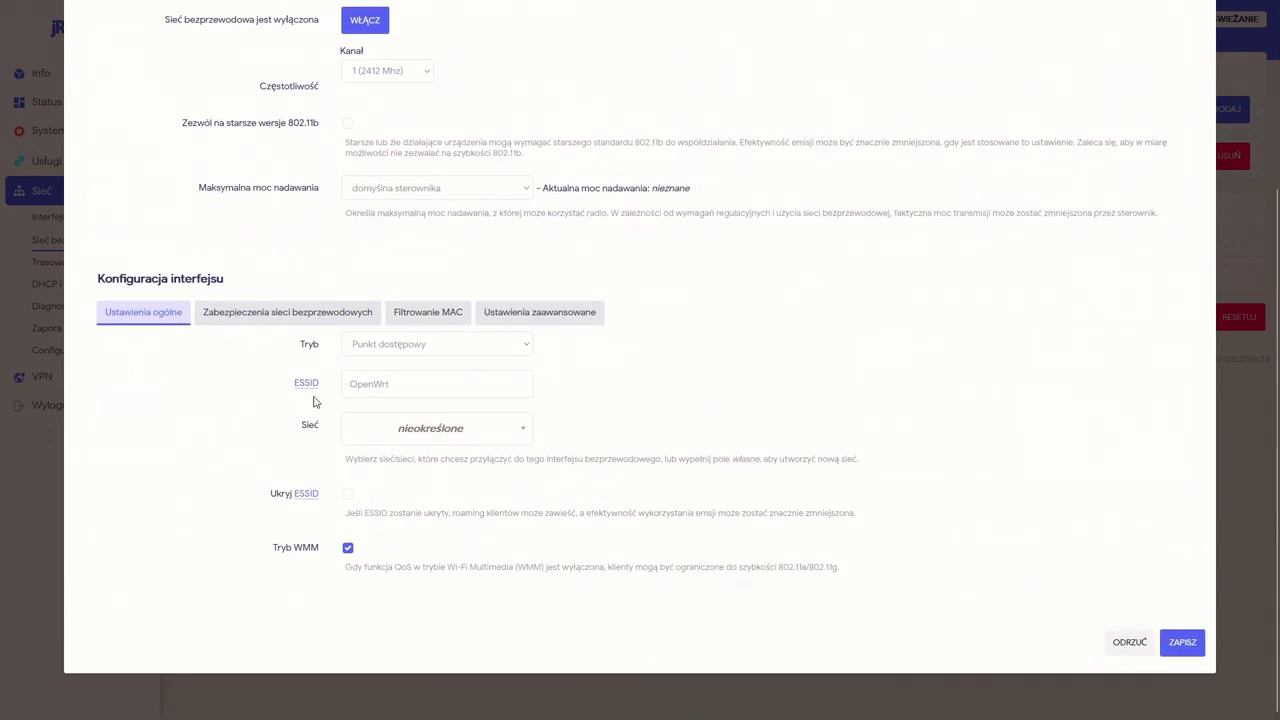
left_click(292, 312)
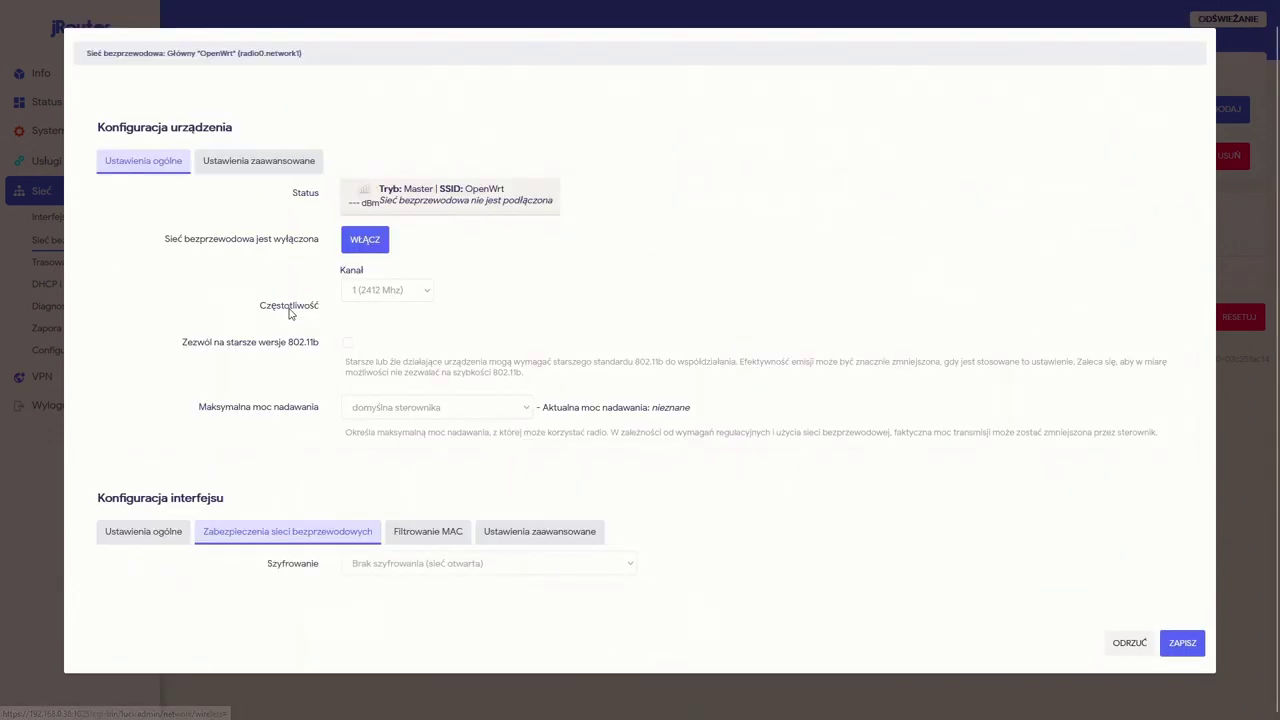
left_click(455, 379)
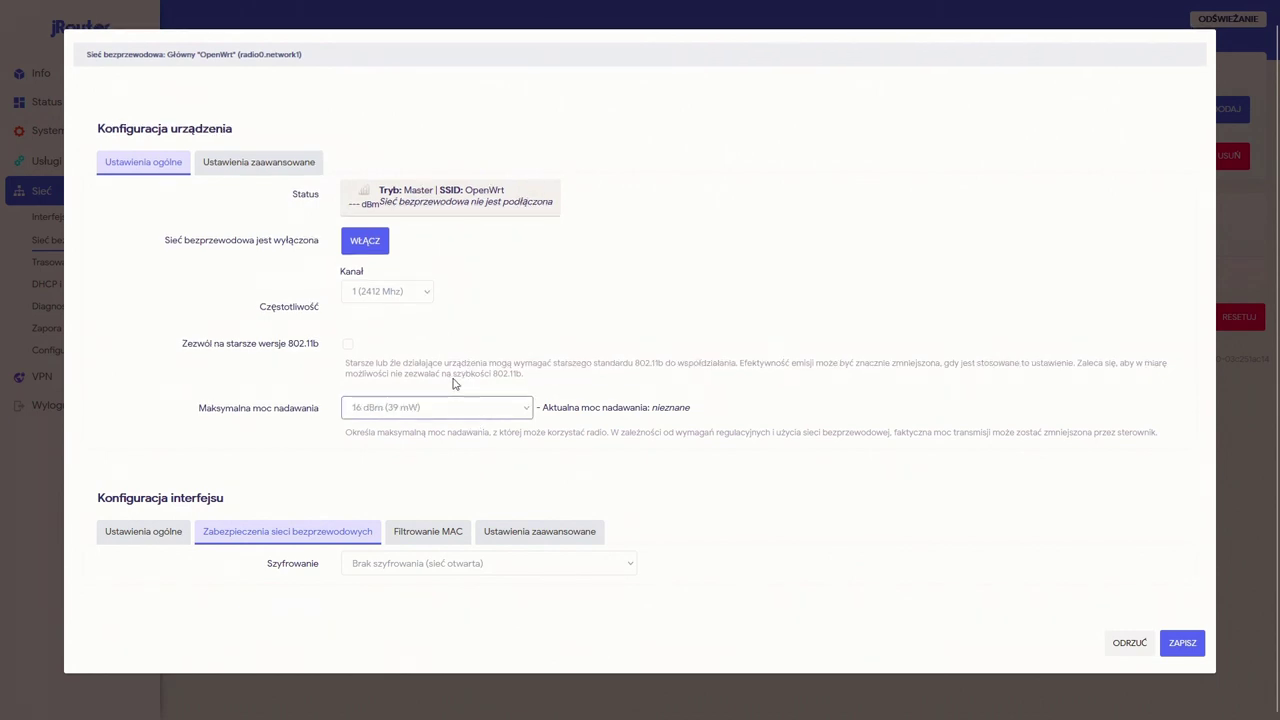
left_click(425, 563)
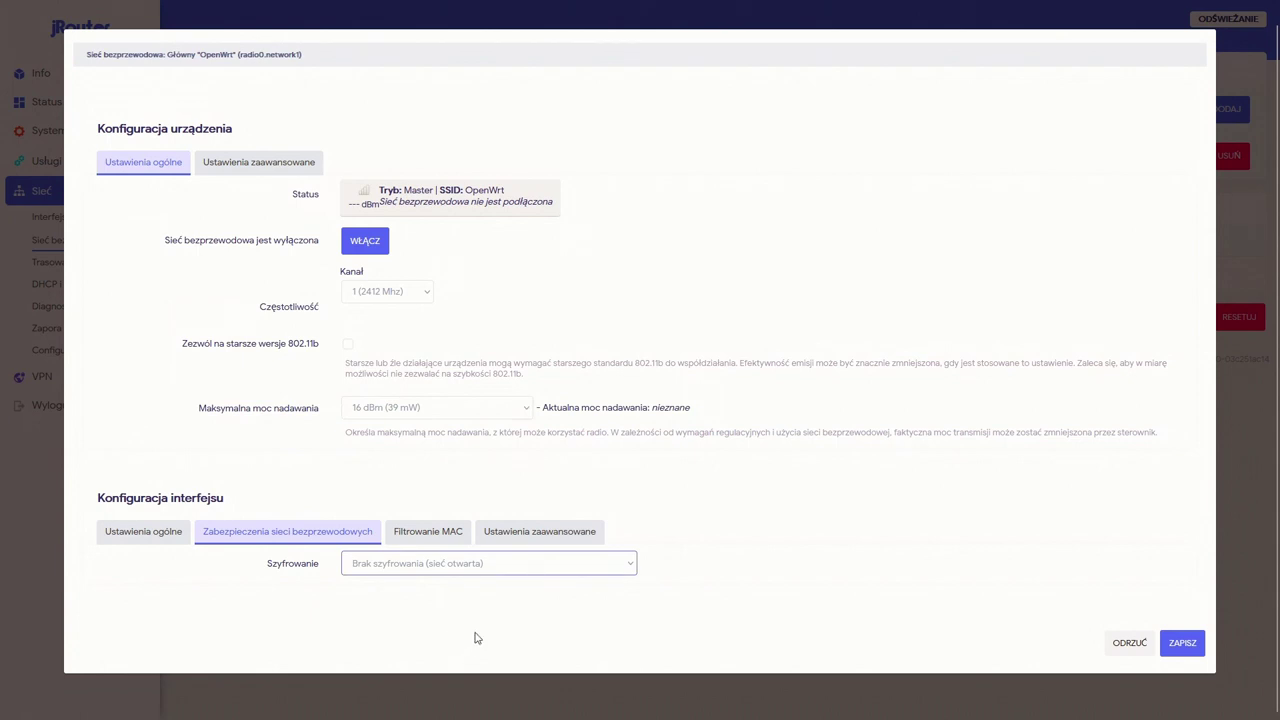
left_click(500, 603)
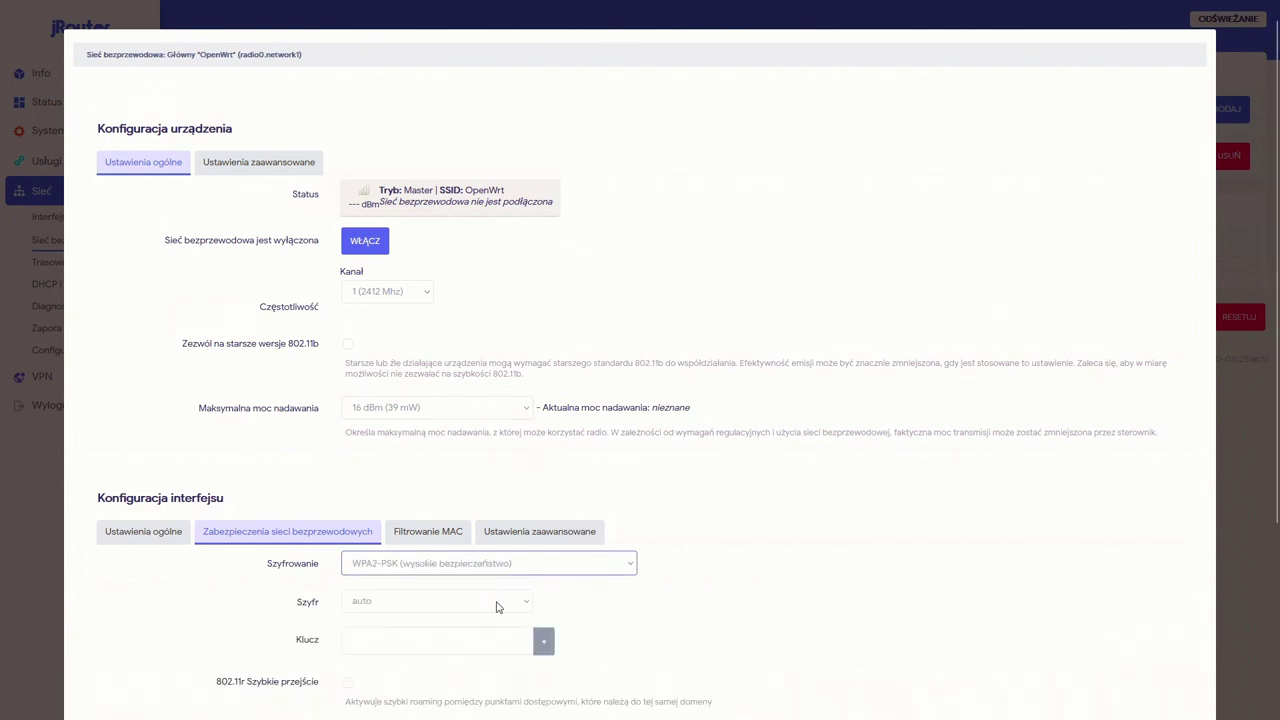
left_click(430, 605)
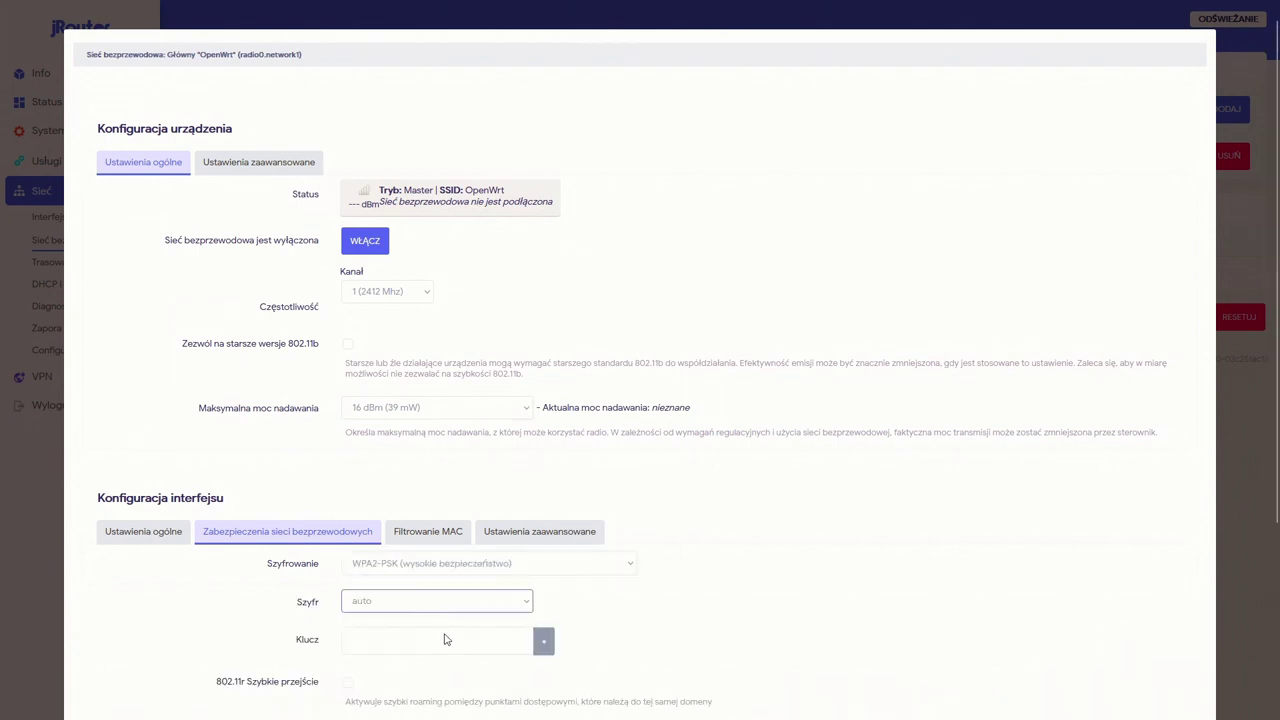
left_click(421, 655)
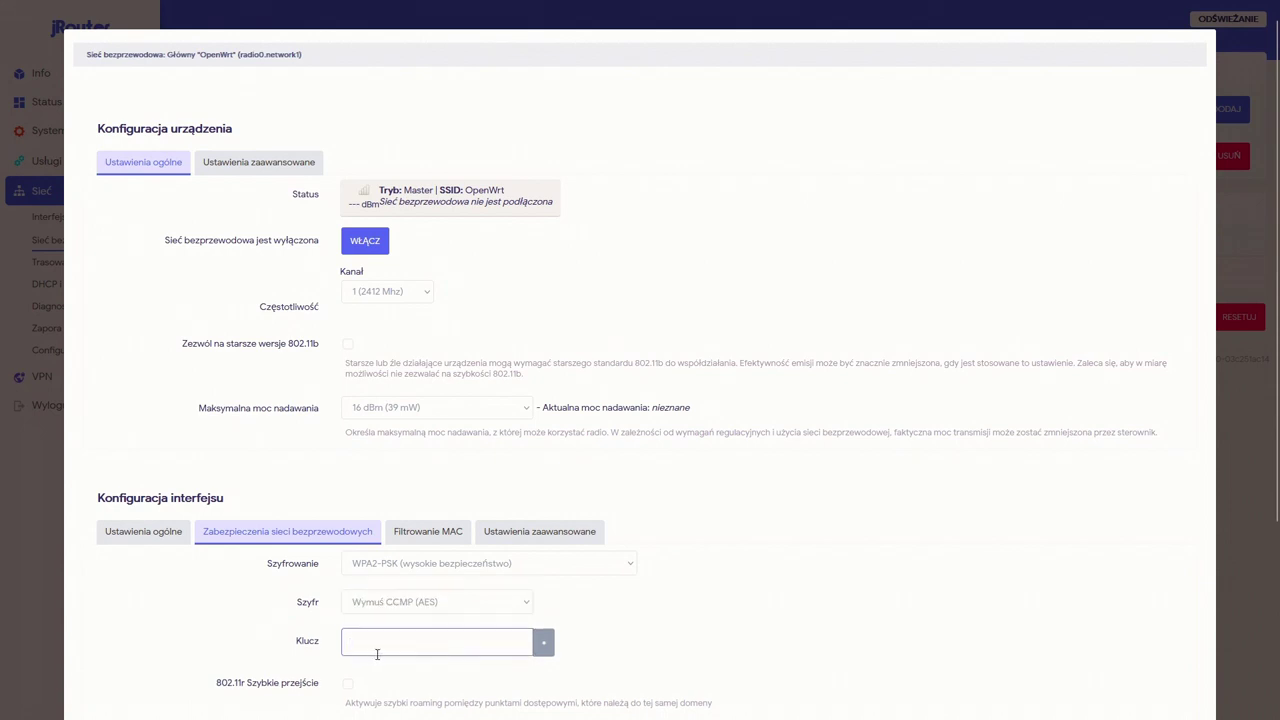
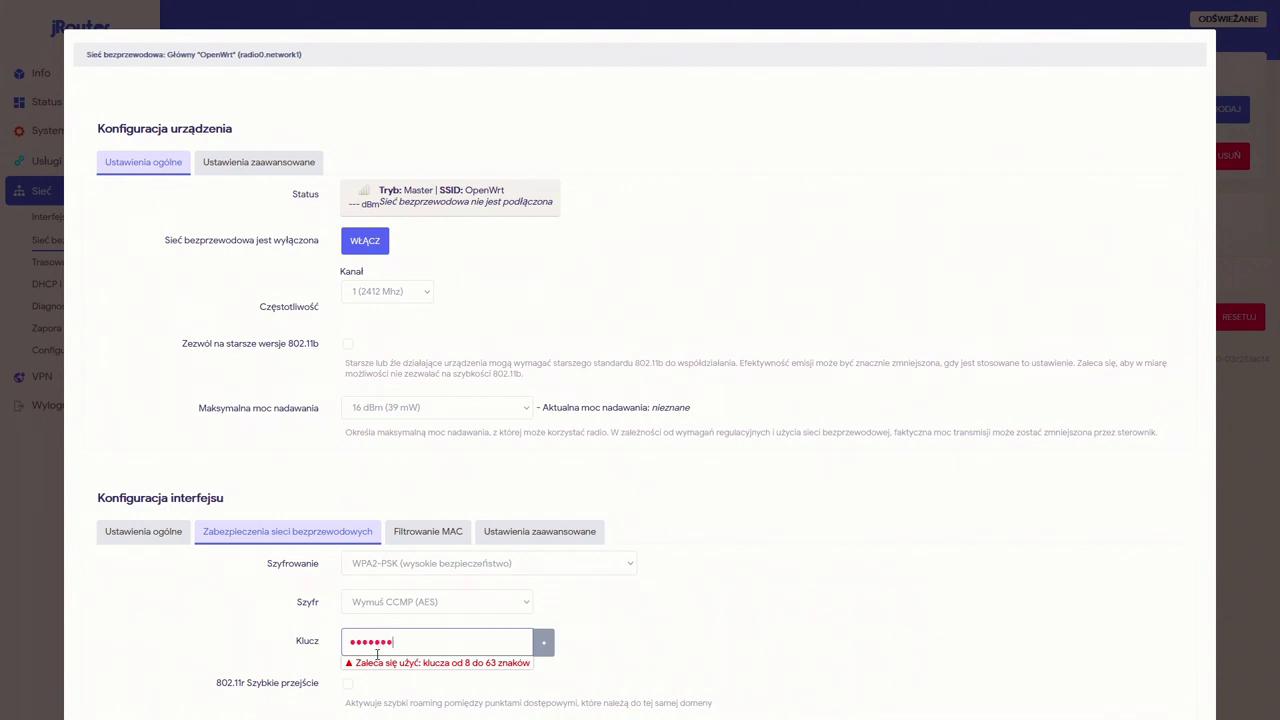
Step: Change the ESSID to jRouter, attach it to LAN, and save
scroll(660, 574, "down", 3)
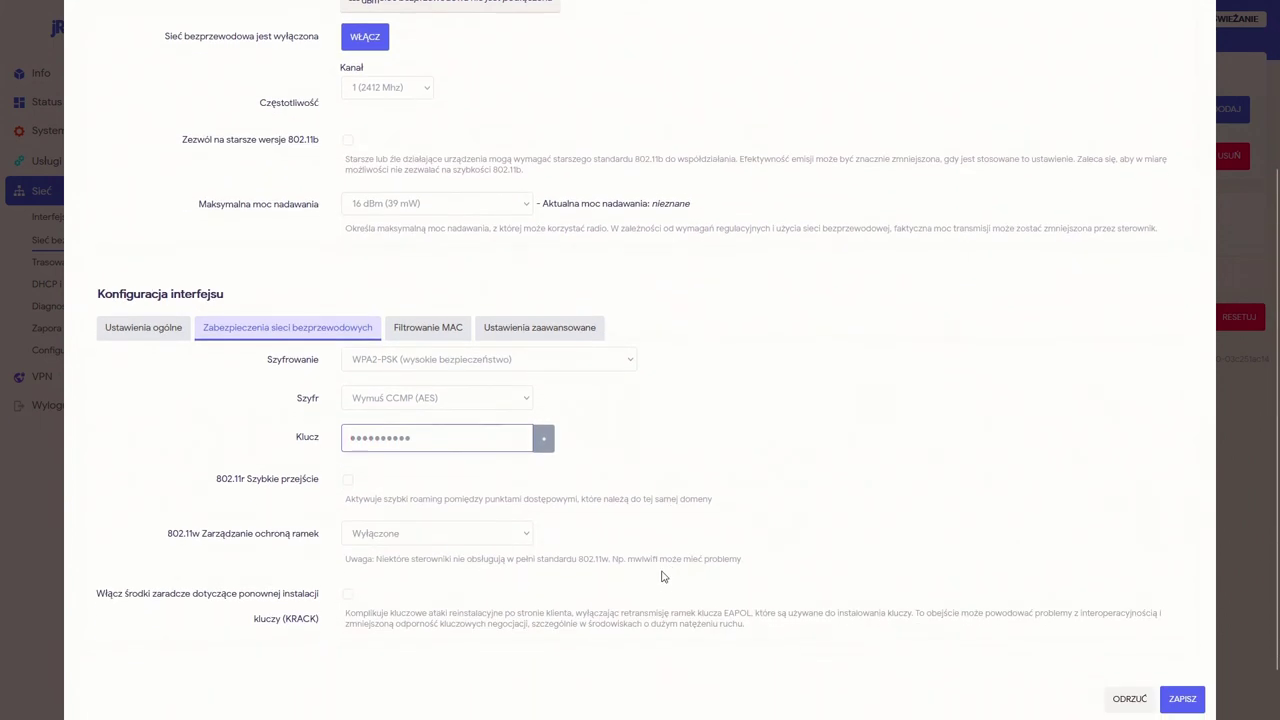
scroll(688, 533, "up", 3)
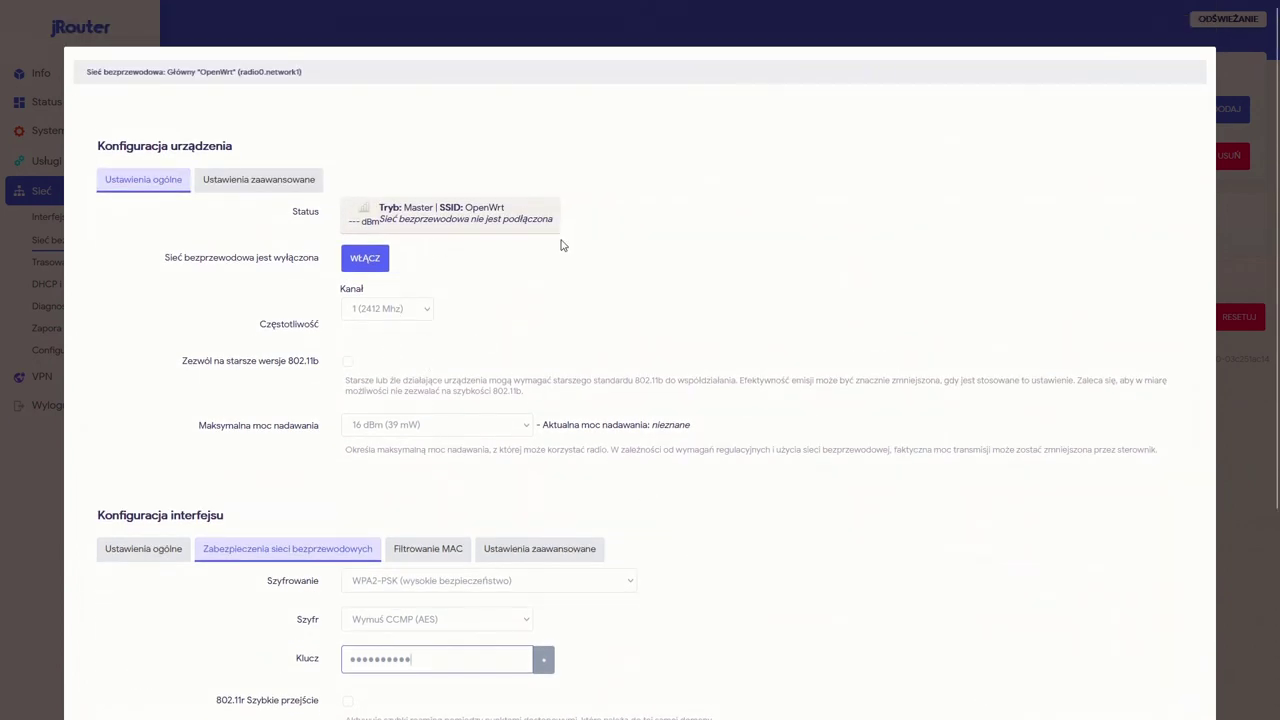
left_click(150, 552)
scroll(440, 530, "down", 2)
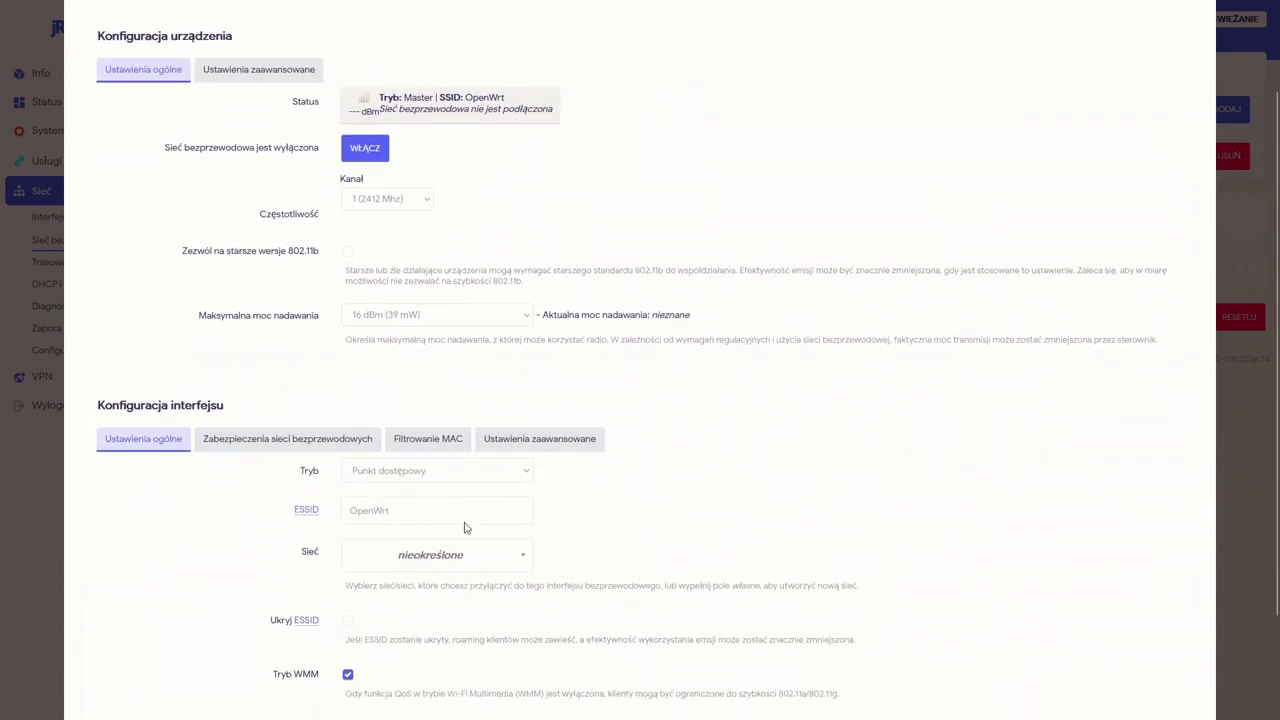
left_click_drag(417, 497, 329, 487)
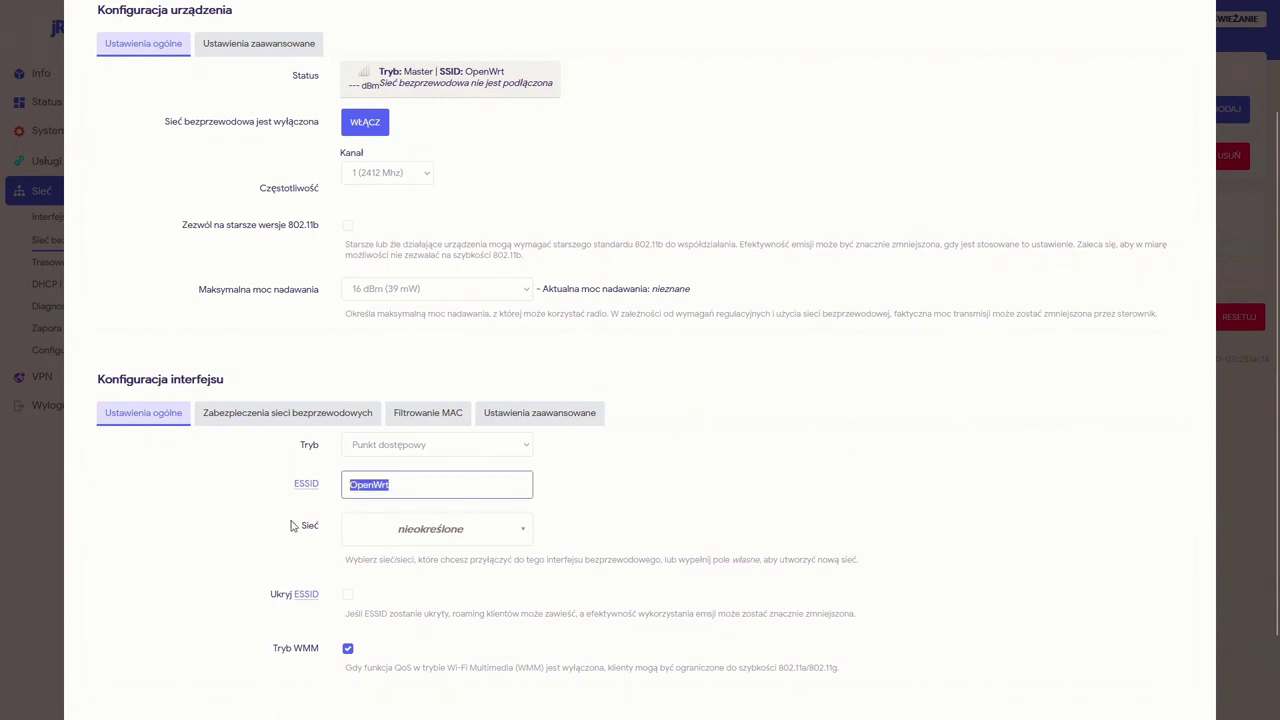
type("jRouter")
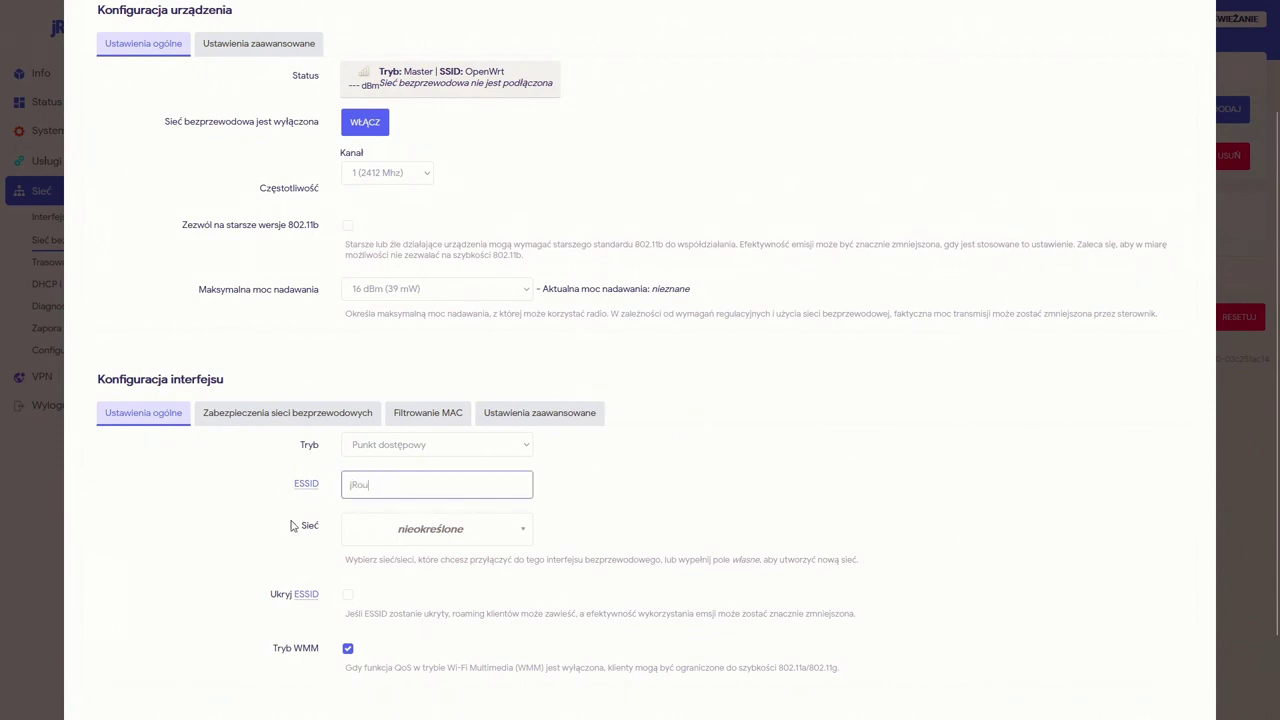
left_click(448, 530)
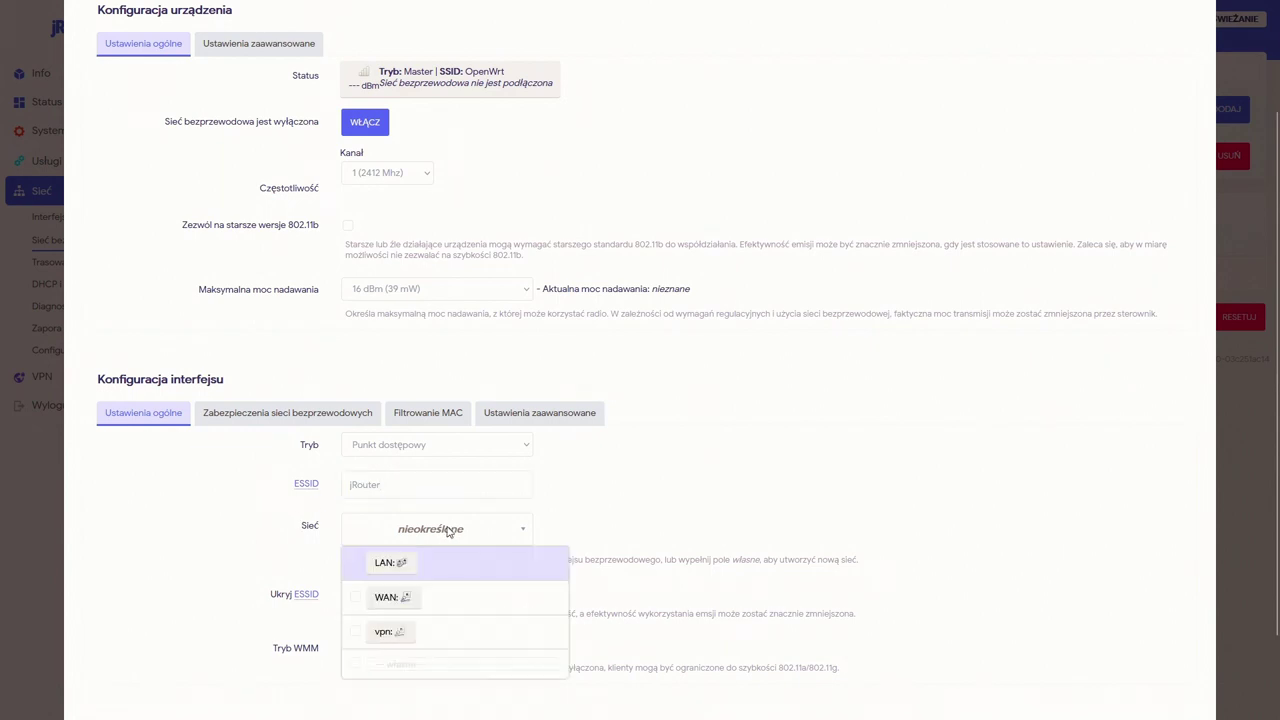
left_click(356, 563)
left_click(870, 517)
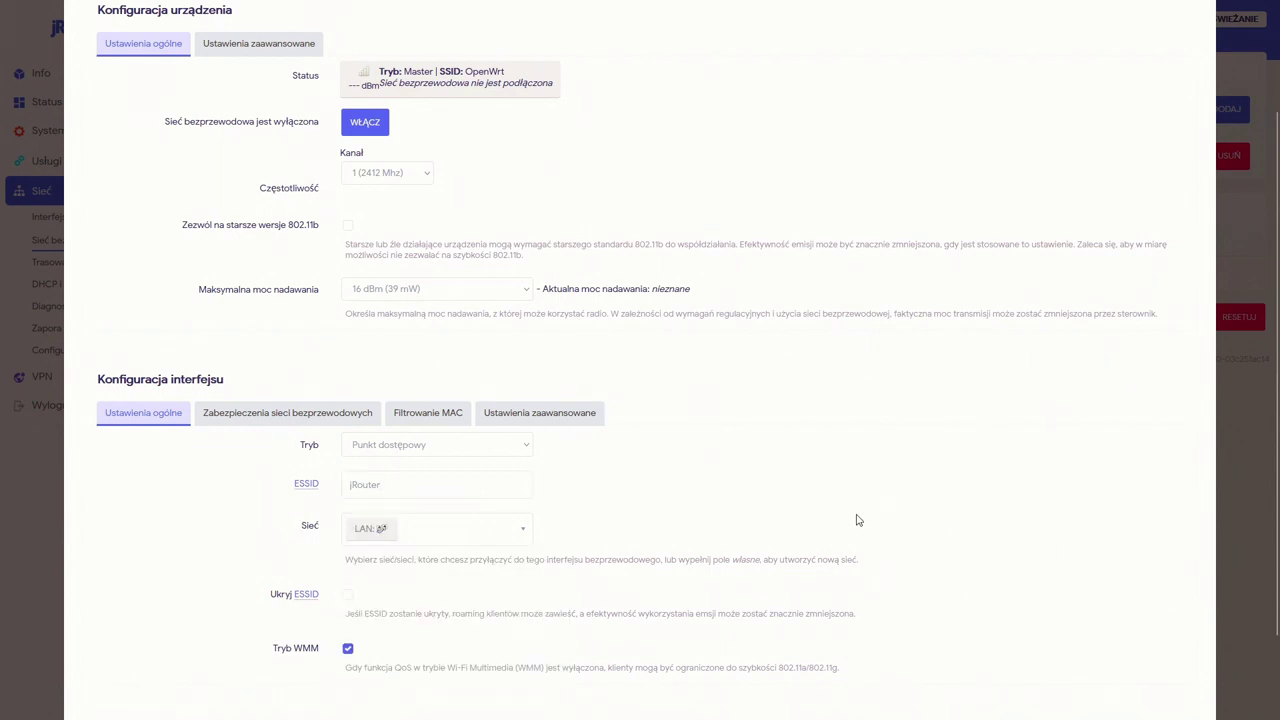
scroll(830, 517, "down", 2)
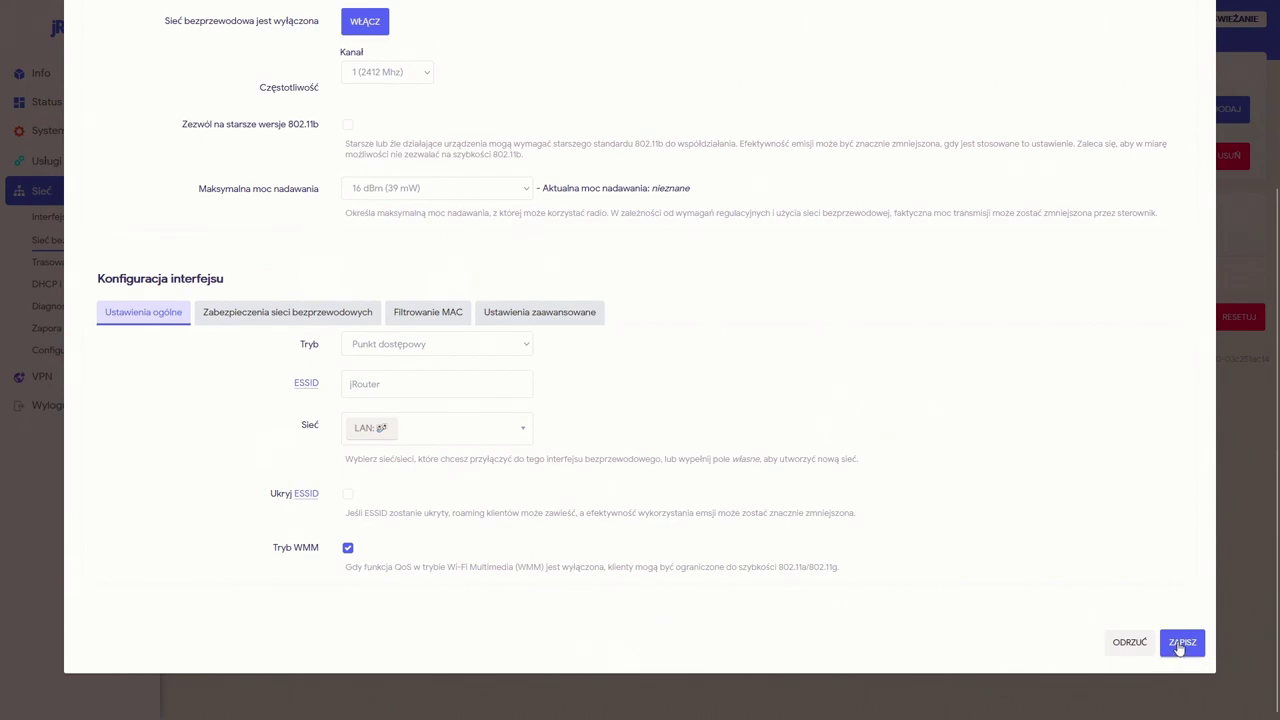
left_click(1179, 645)
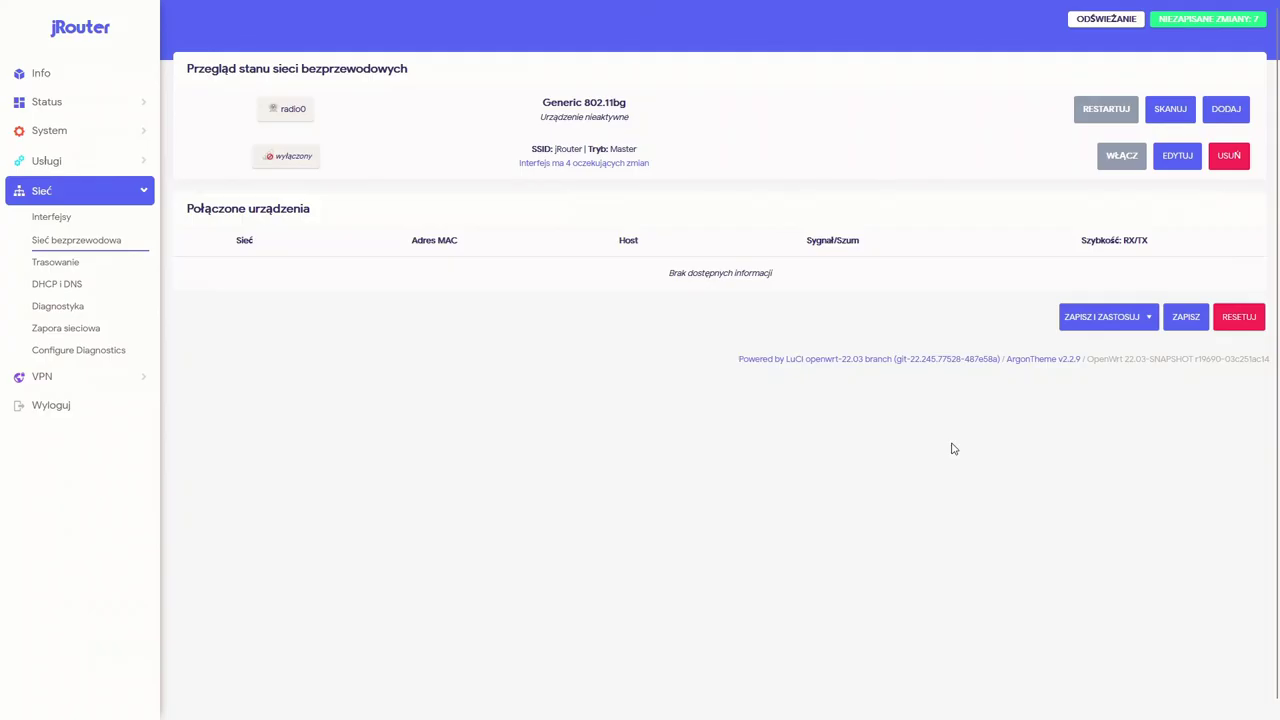
Step: Save and apply the wireless changes, switch jRouter on with WŁĄCZ, then view Trasowanie
left_click(1097, 318)
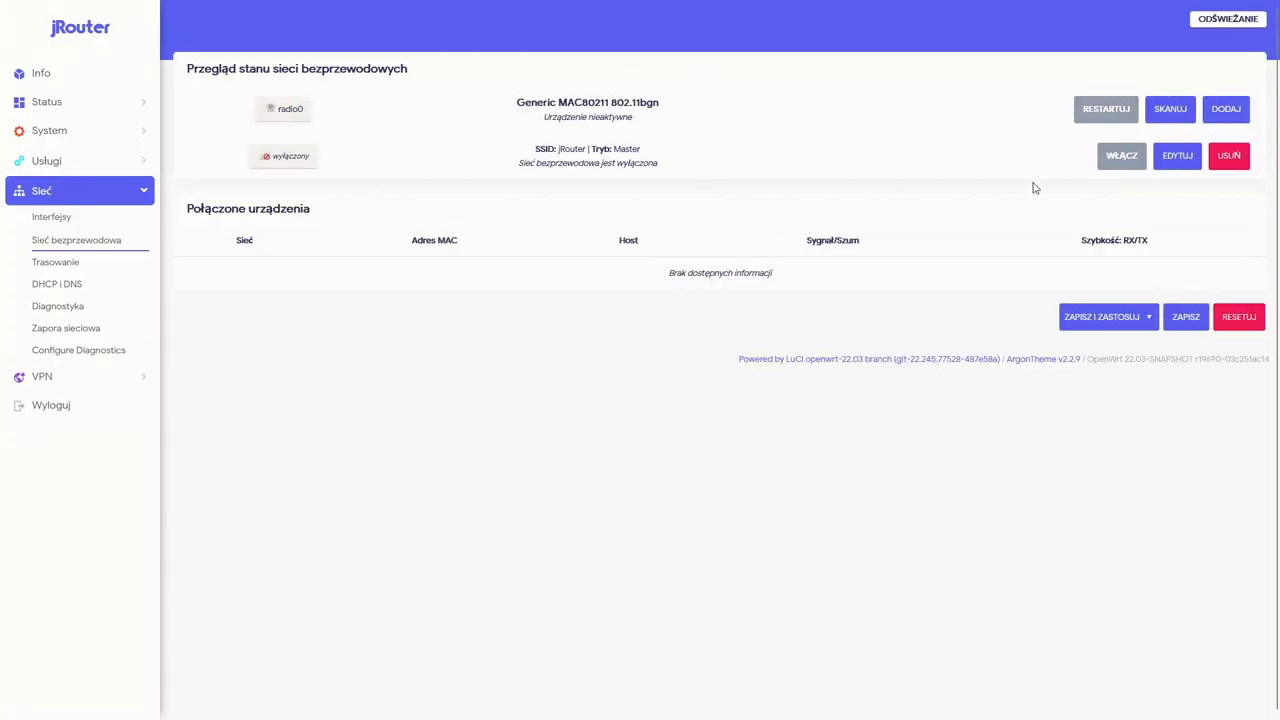
left_click(1119, 164)
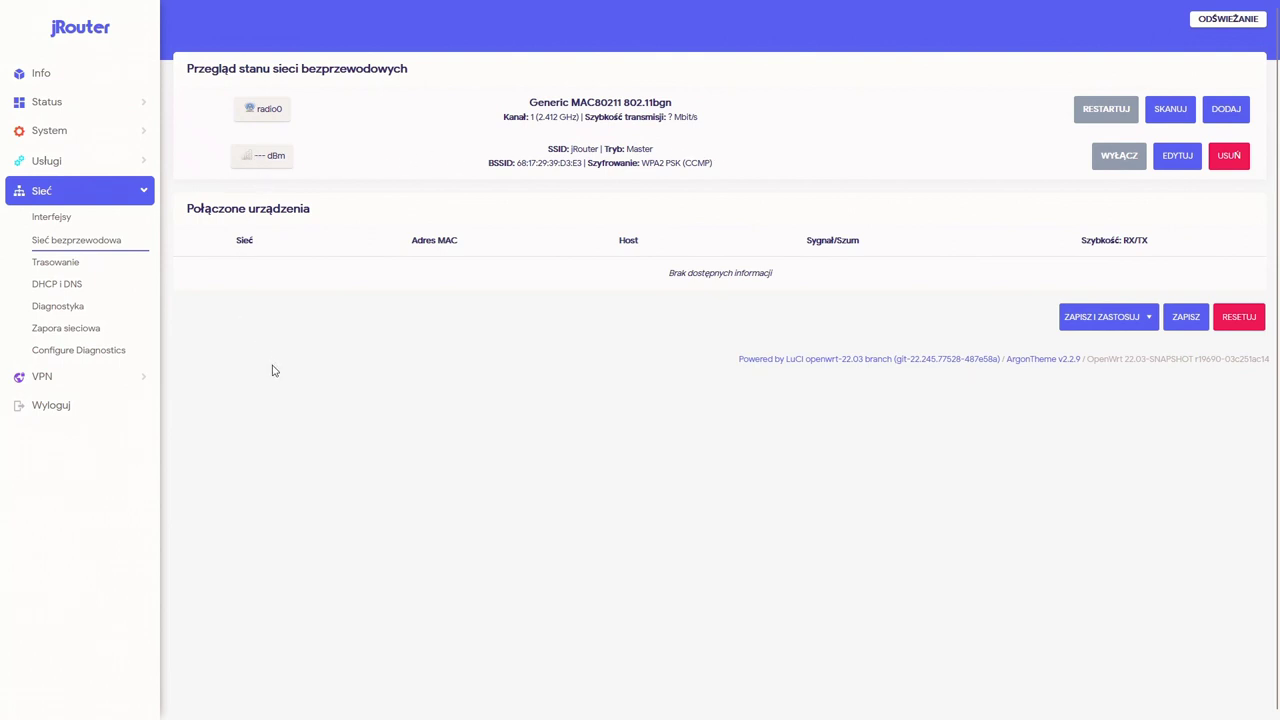
left_click(55, 267)
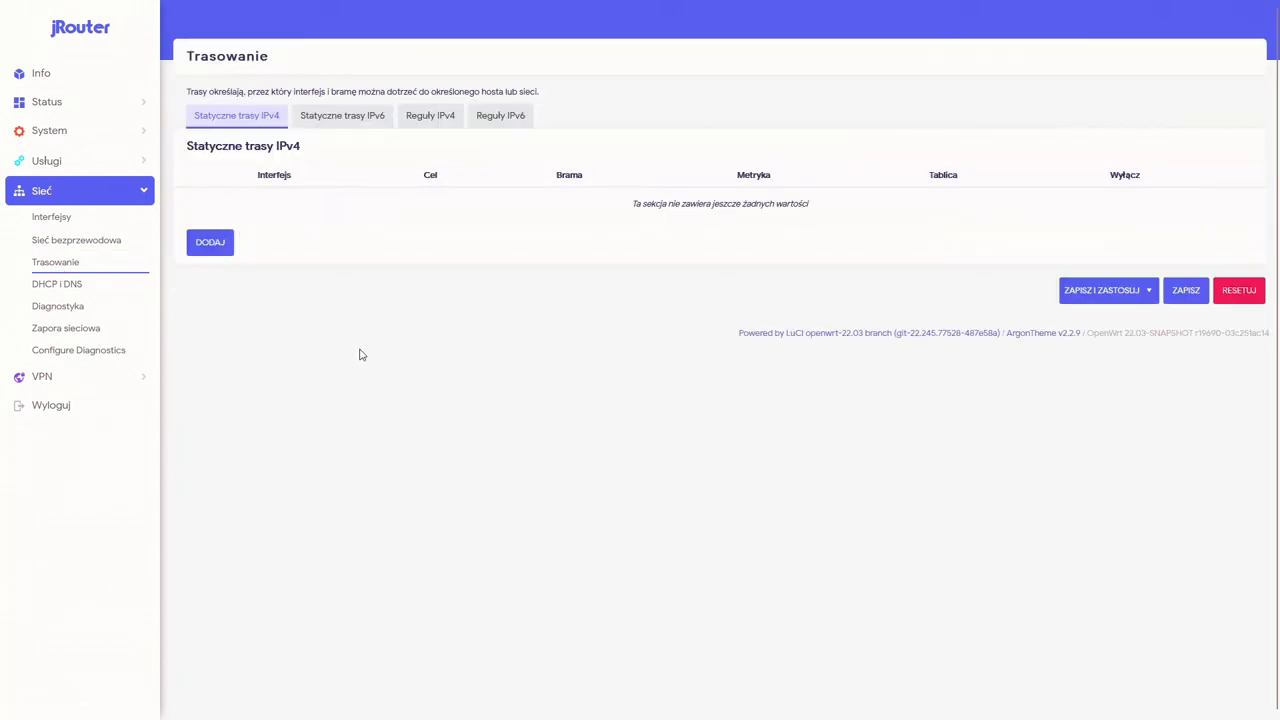
Step: Step through DHCP i DNS tabs from resolv/hosts to Zestawy IP, then open Diagnostyka
left_click(55, 286)
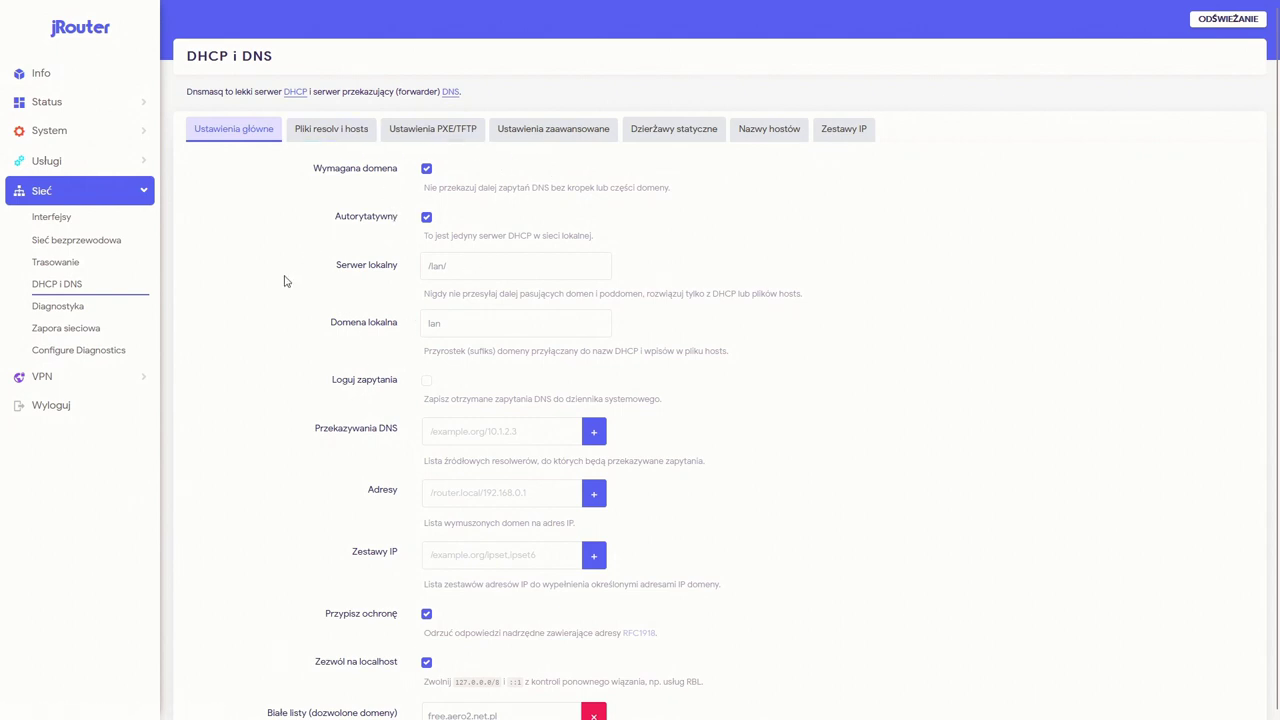
scroll(282, 283, "down", 5)
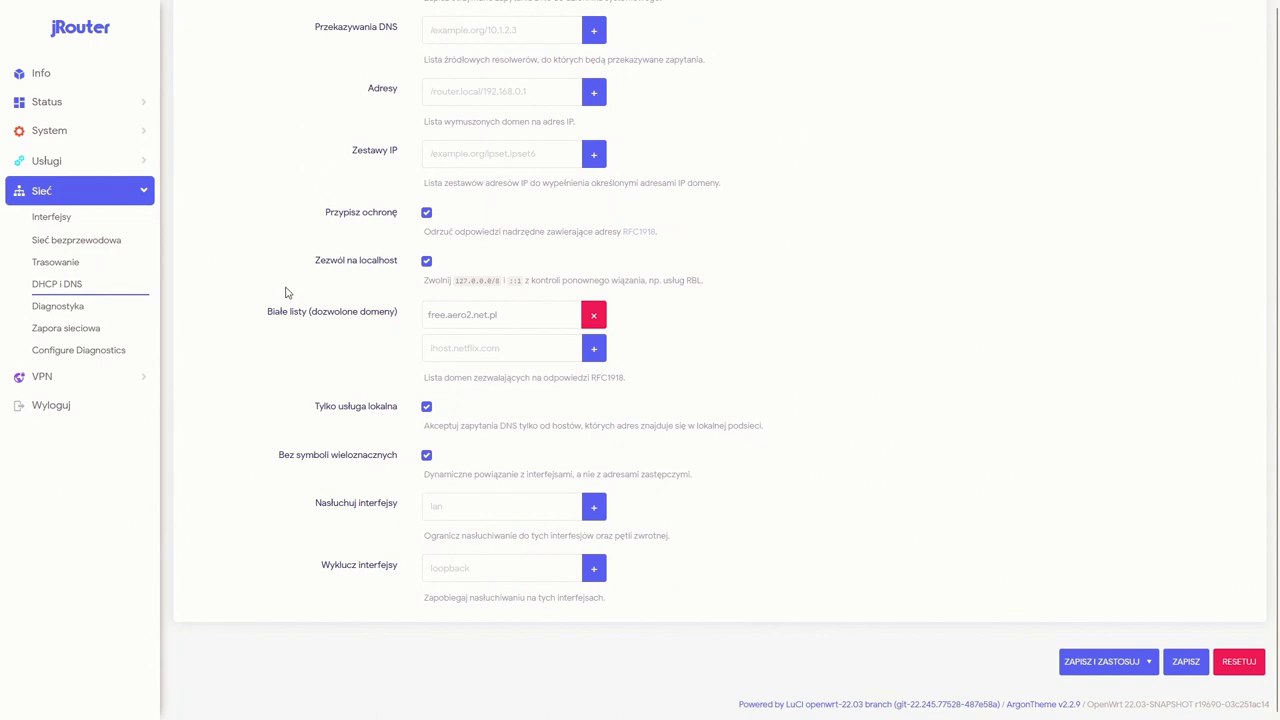
scroll(285, 282, "up", 2)
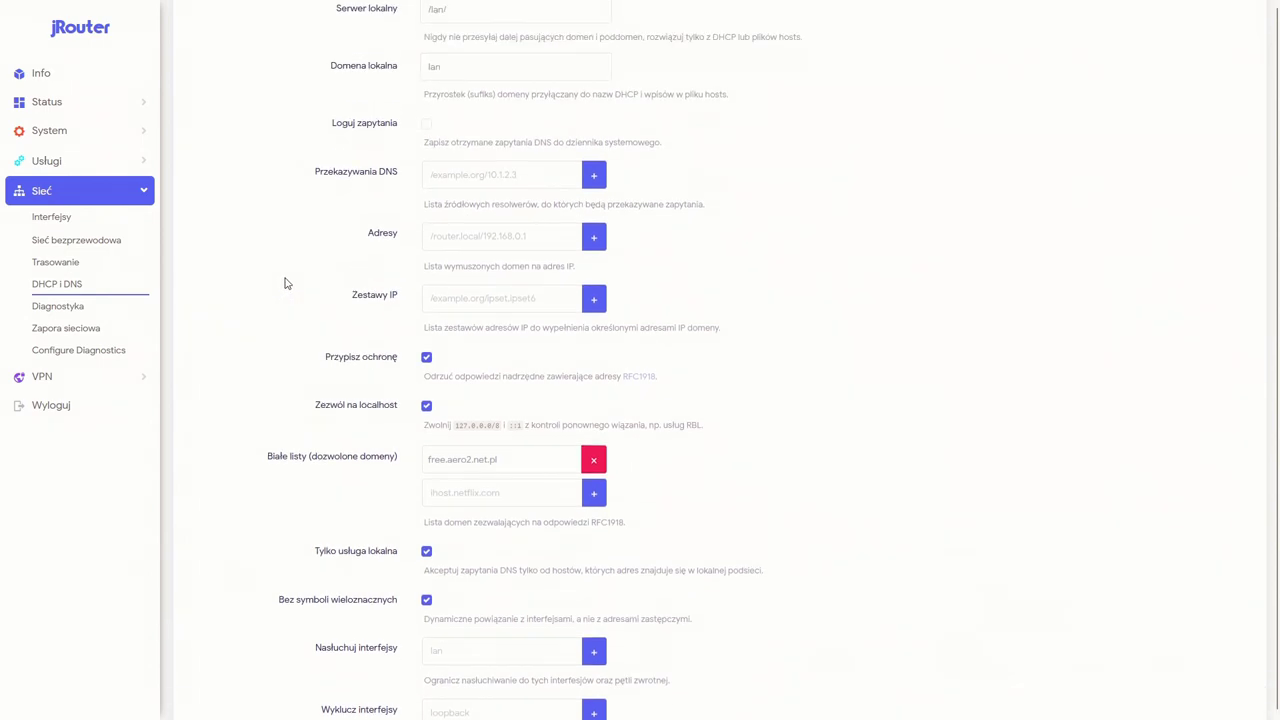
scroll(285, 281, "up", 3)
left_click(335, 130)
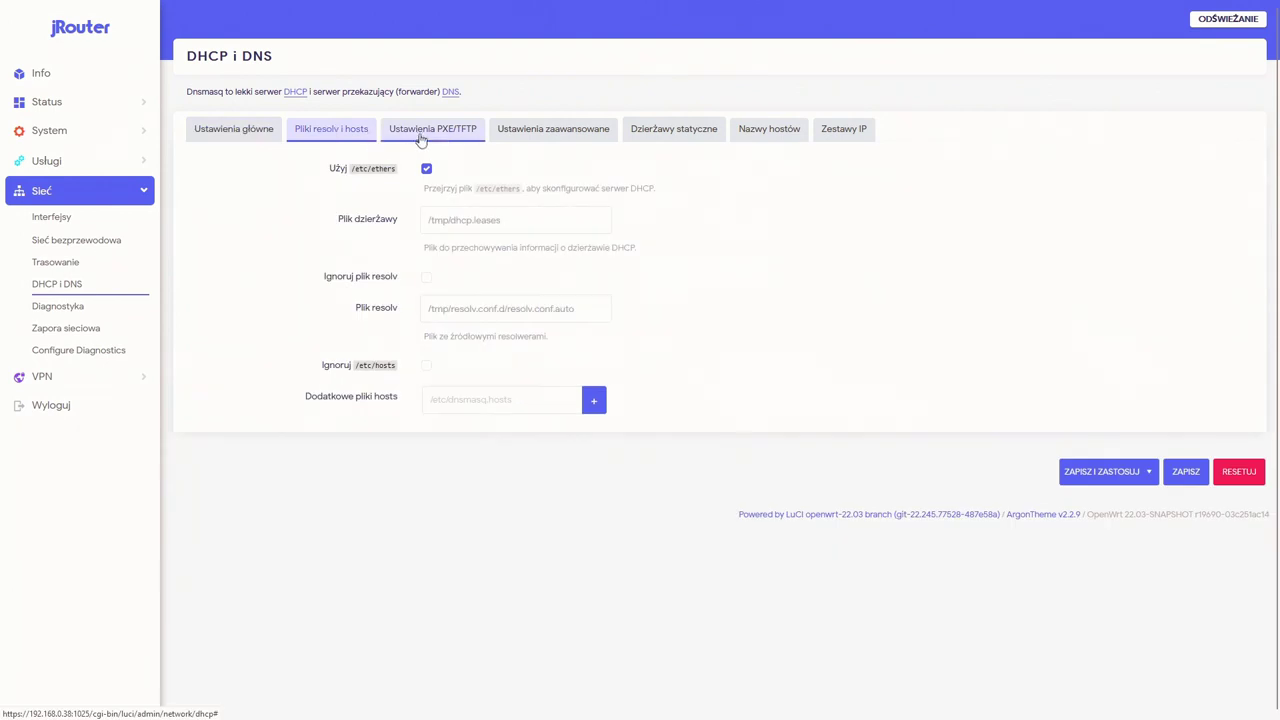
left_click(433, 134)
left_click(570, 138)
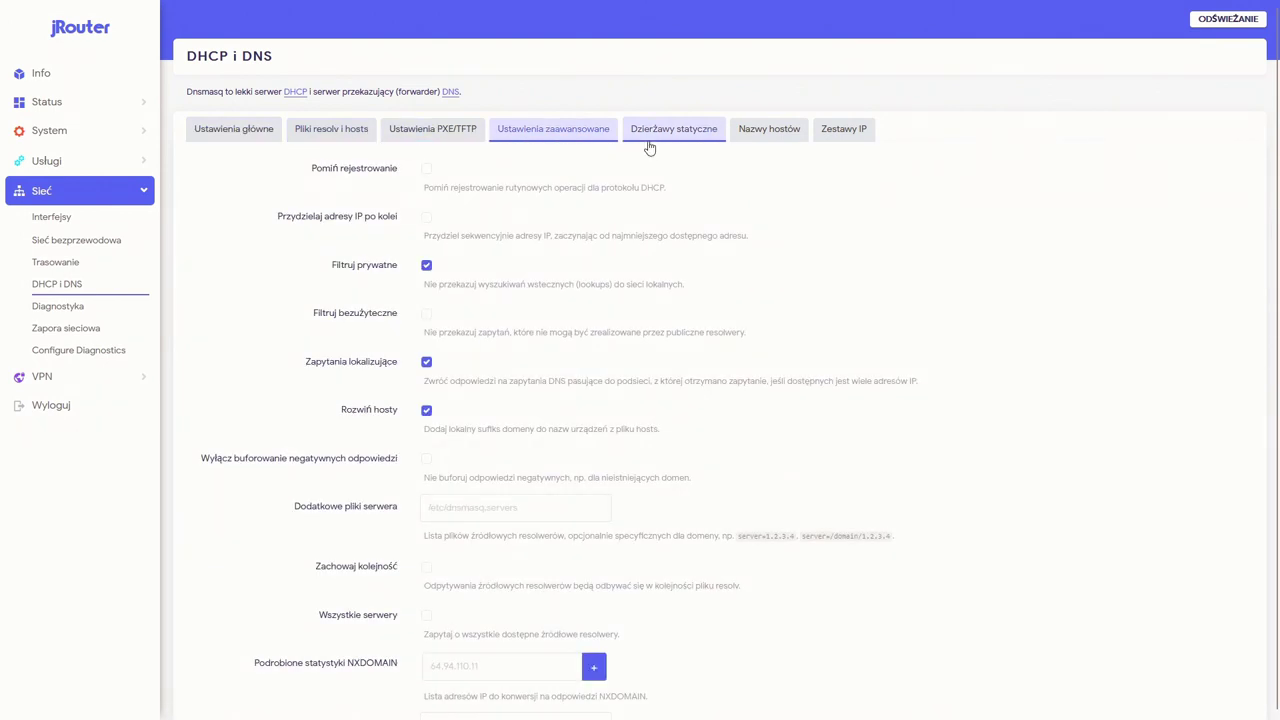
left_click(632, 132)
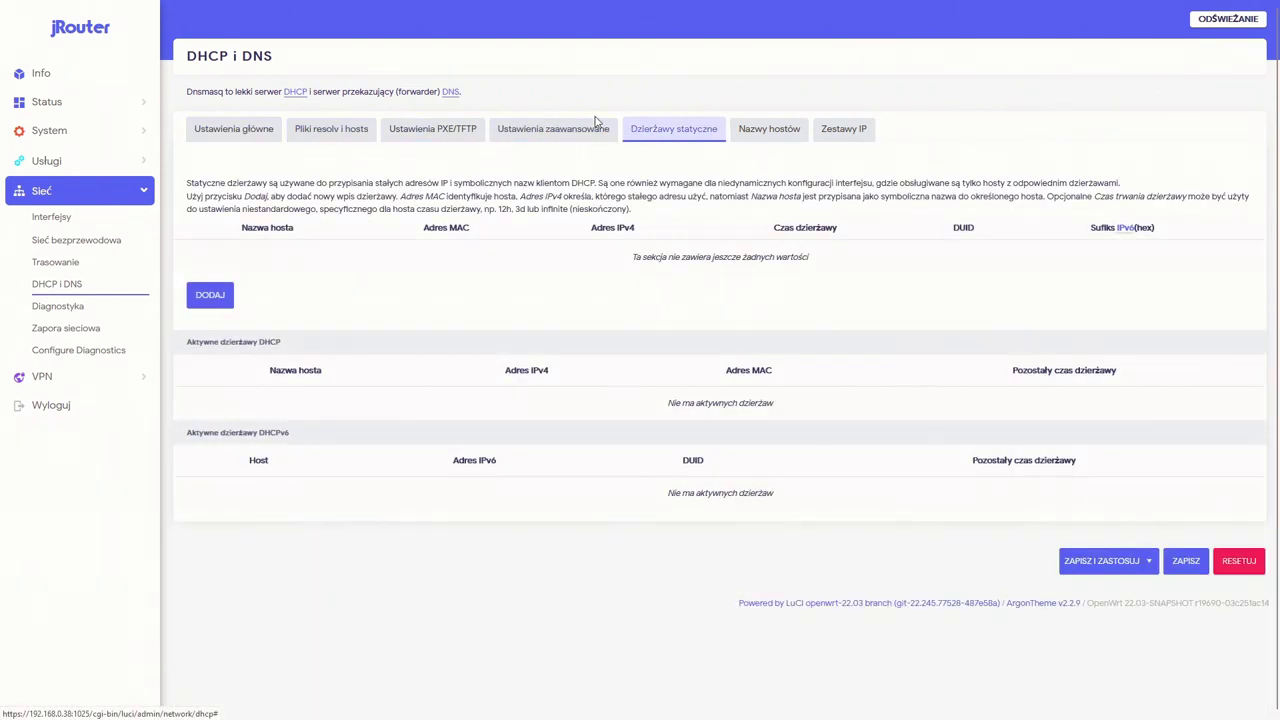
left_click(770, 130)
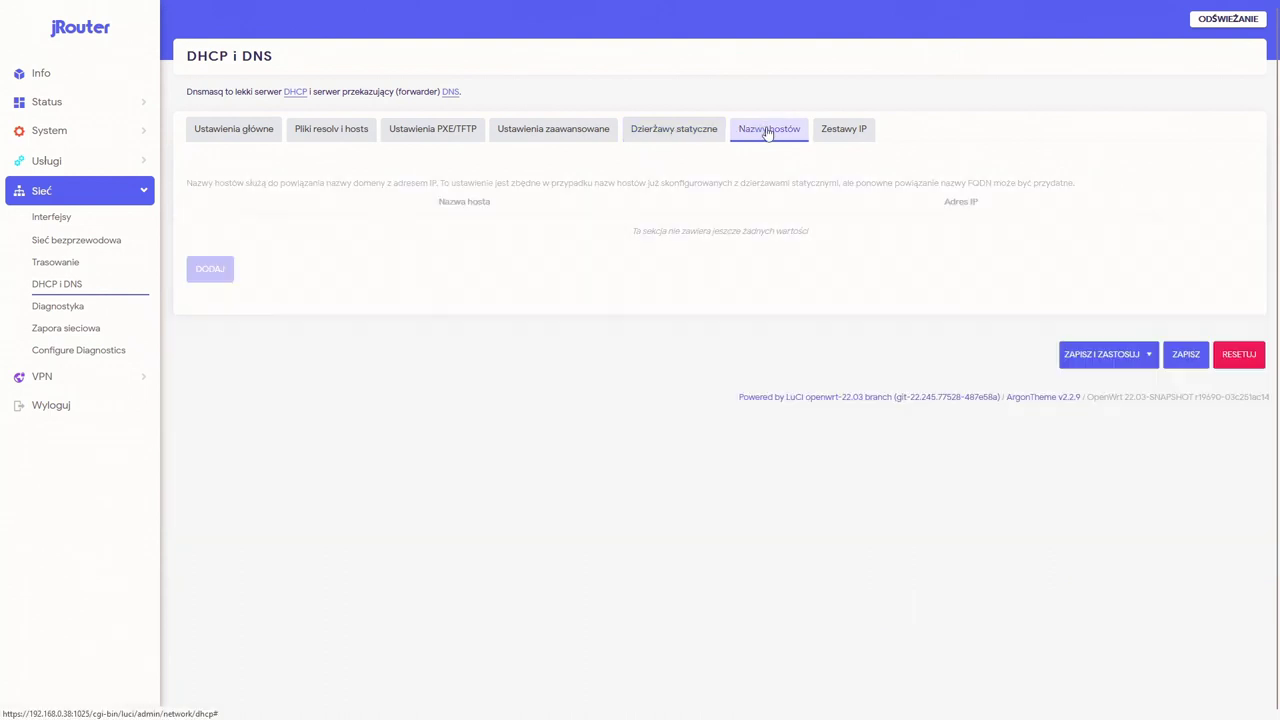
left_click(841, 133)
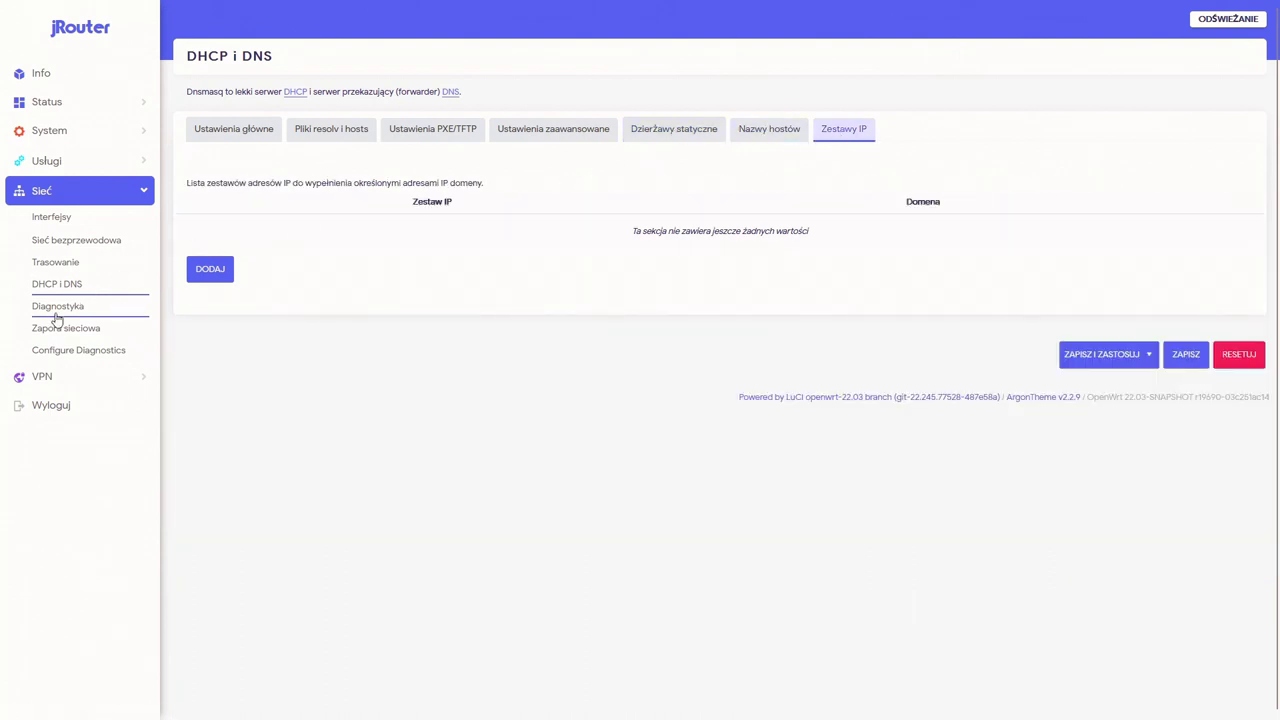
left_click(57, 308)
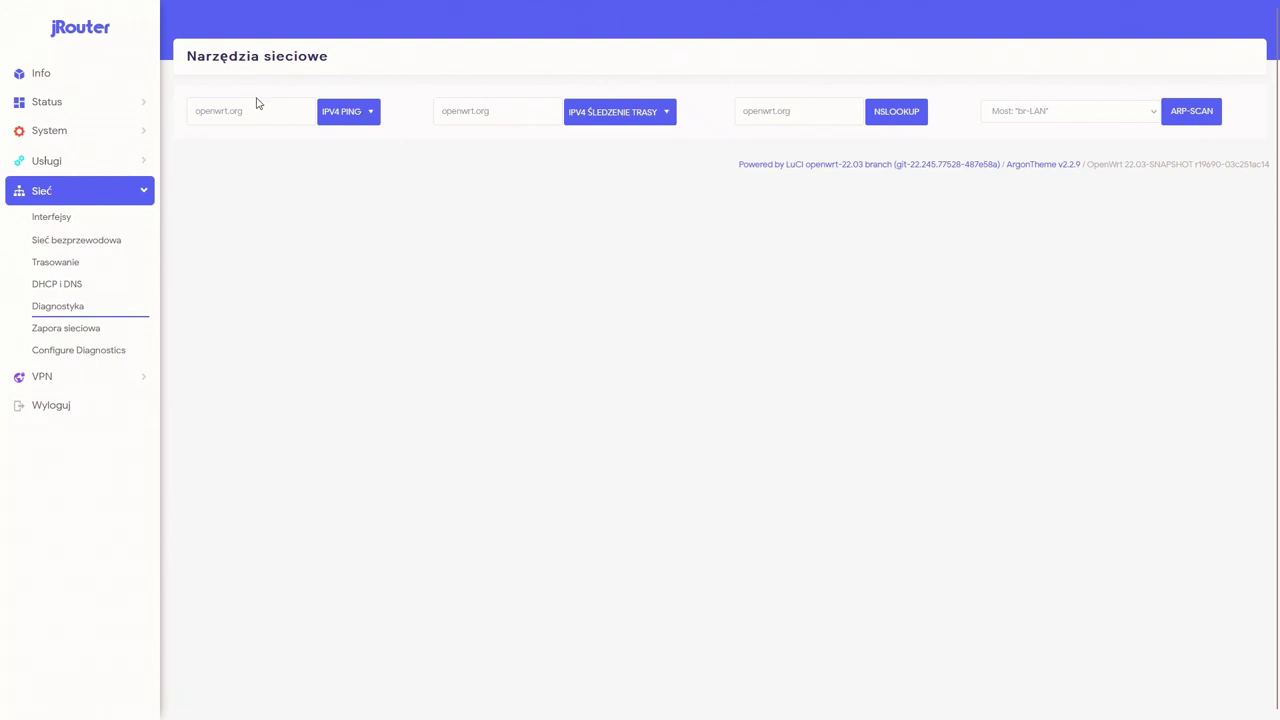
Step: Run an IPv4 ping and an IPv4 traceroute to wp.pl
left_click_drag(268, 118, 197, 116)
type("wp.pl")
left_click(371, 113)
left_click(349, 118)
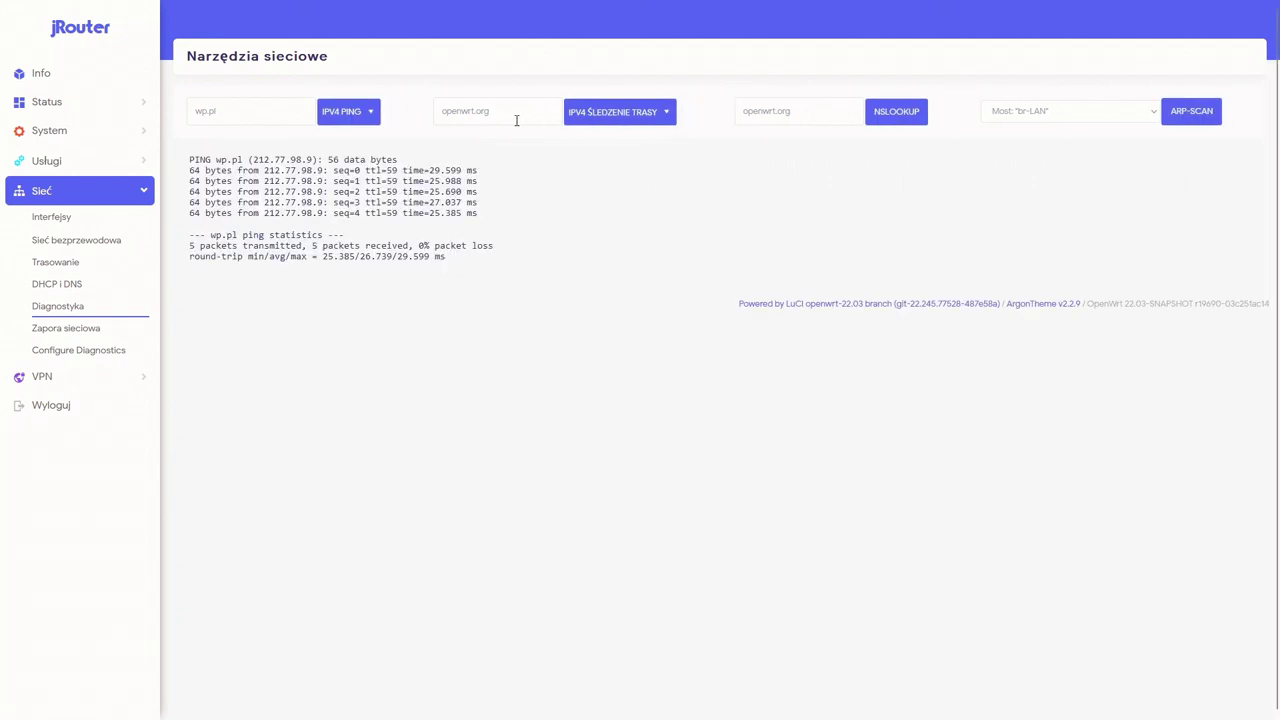
left_click_drag(508, 117, 405, 125)
type("wp.pl")
left_click(634, 118)
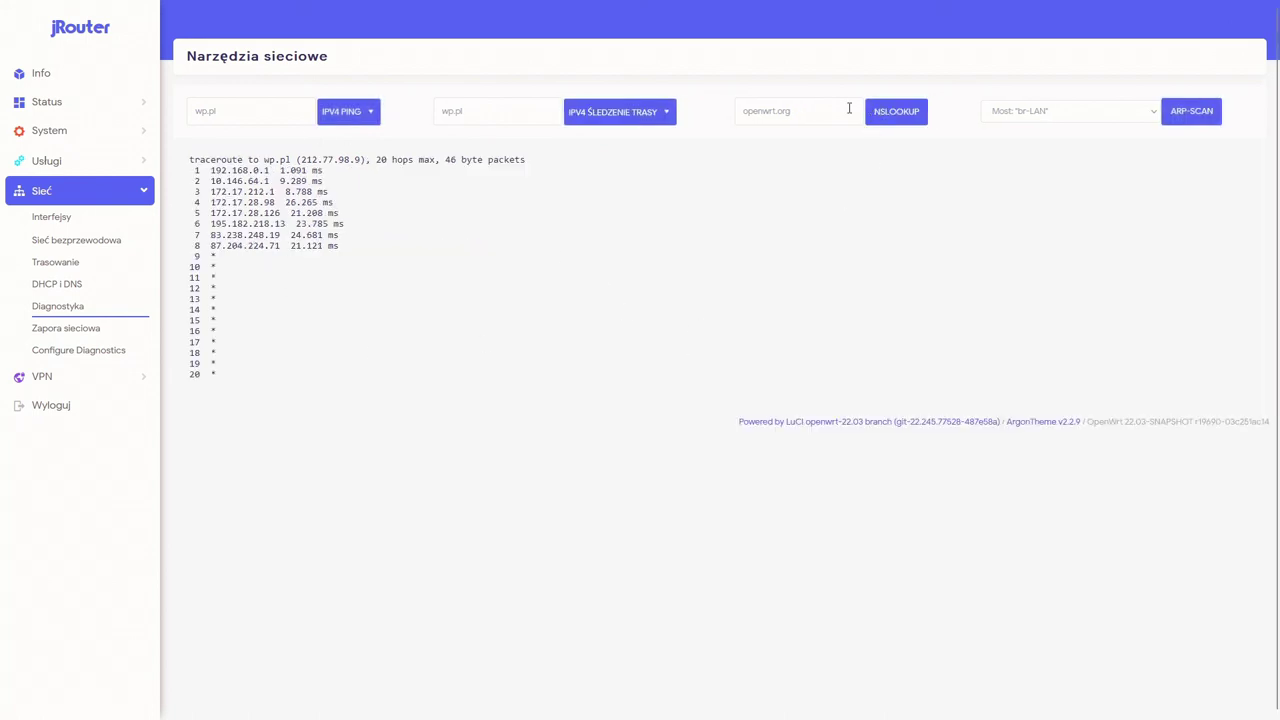
Step: Run an nslookup for onet.pl, then go to the Zapora sieciowa firewall settings
left_click_drag(849, 108, 680, 109)
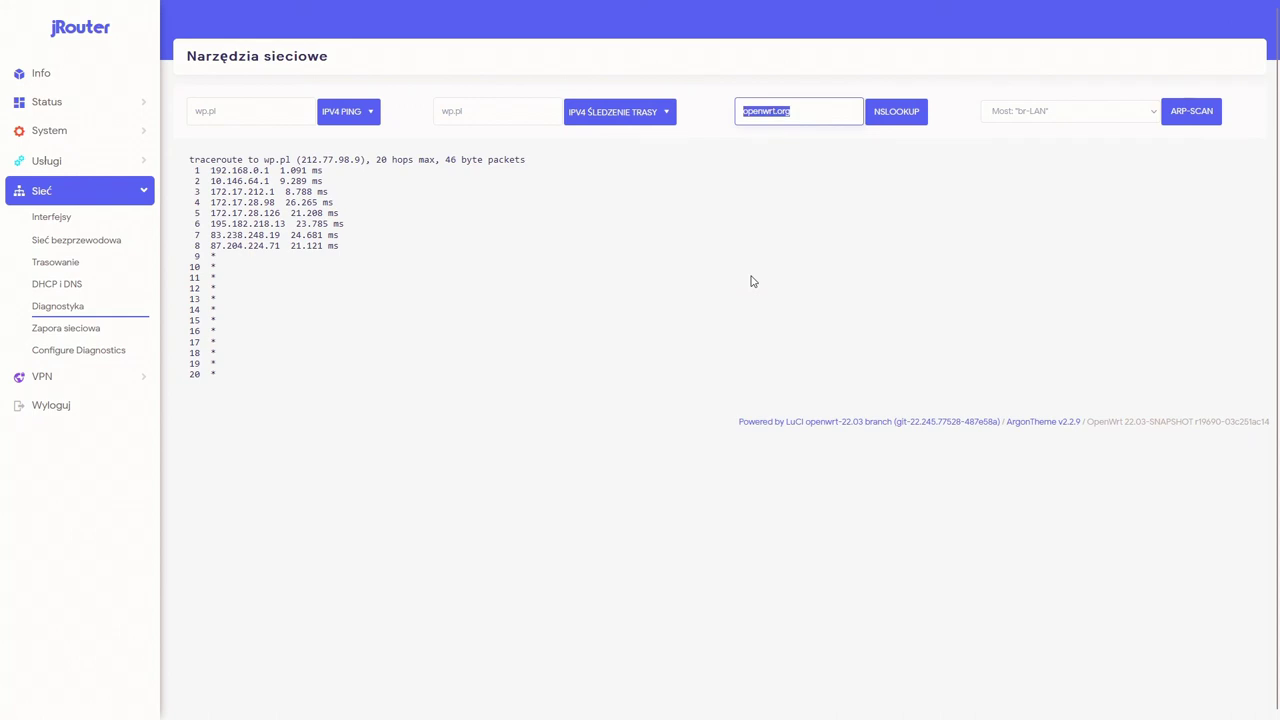
type("onet.")
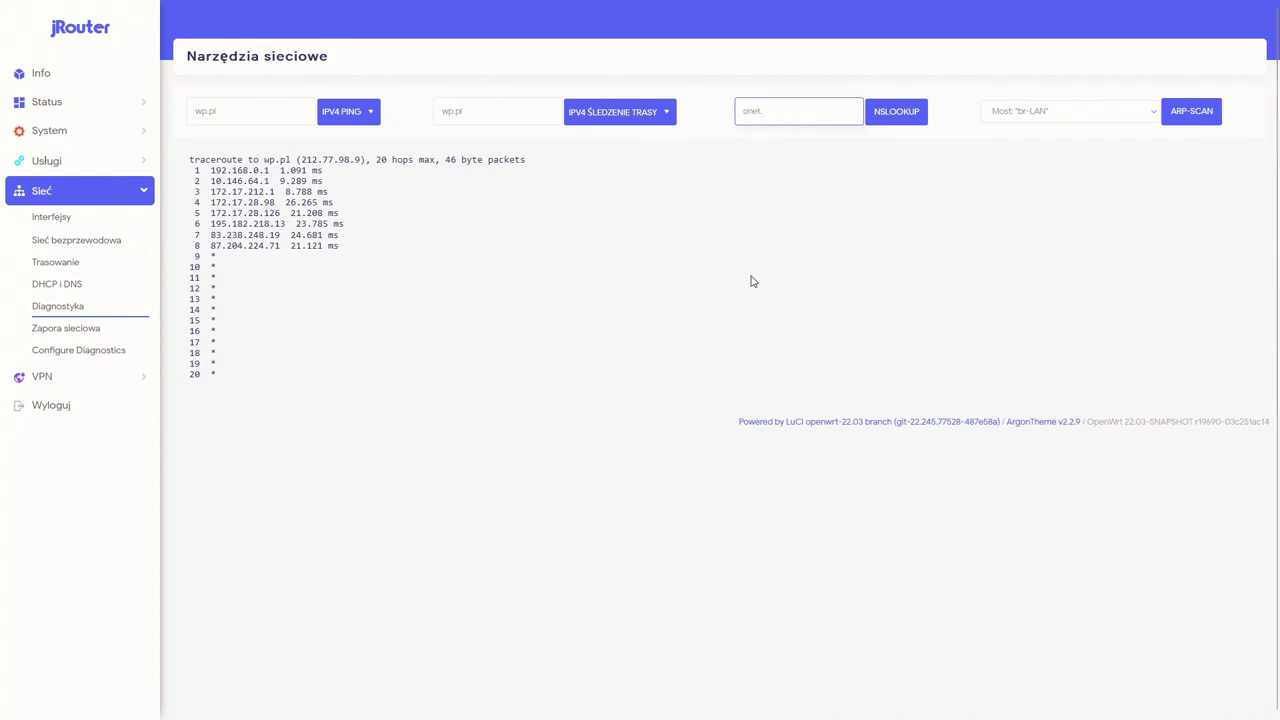
type("pl")
left_click(890, 111)
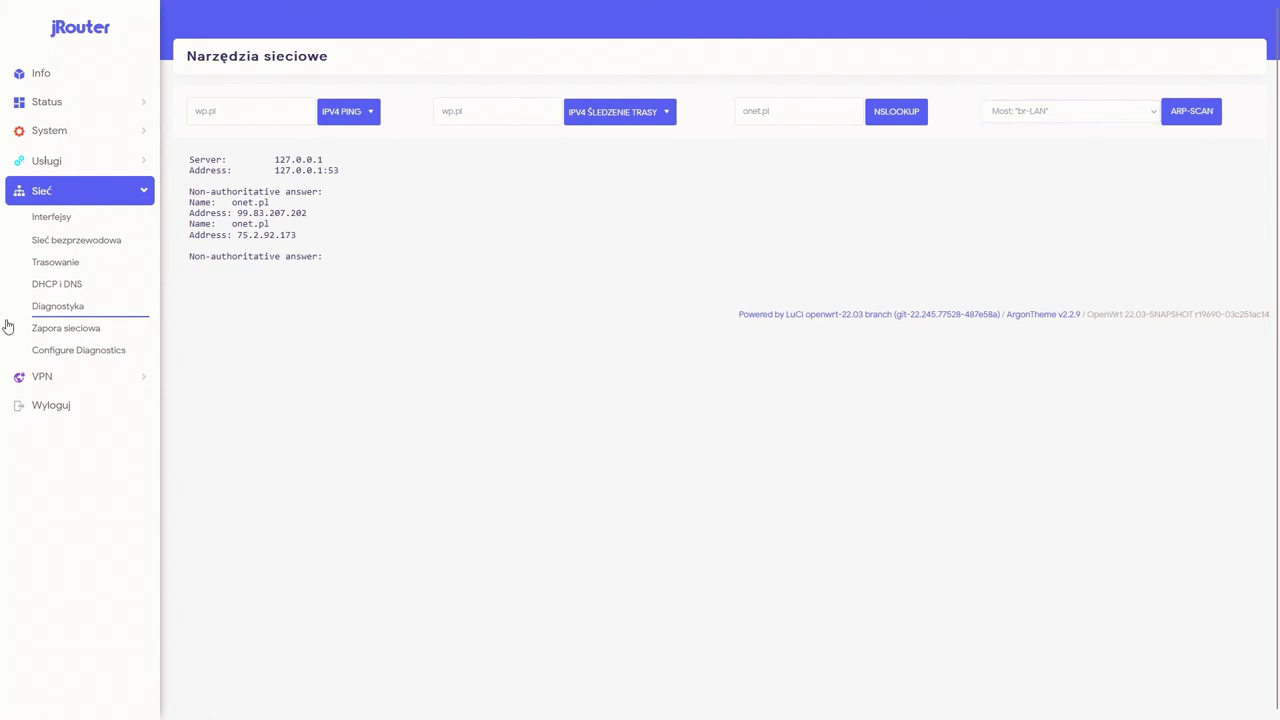
left_click(52, 333)
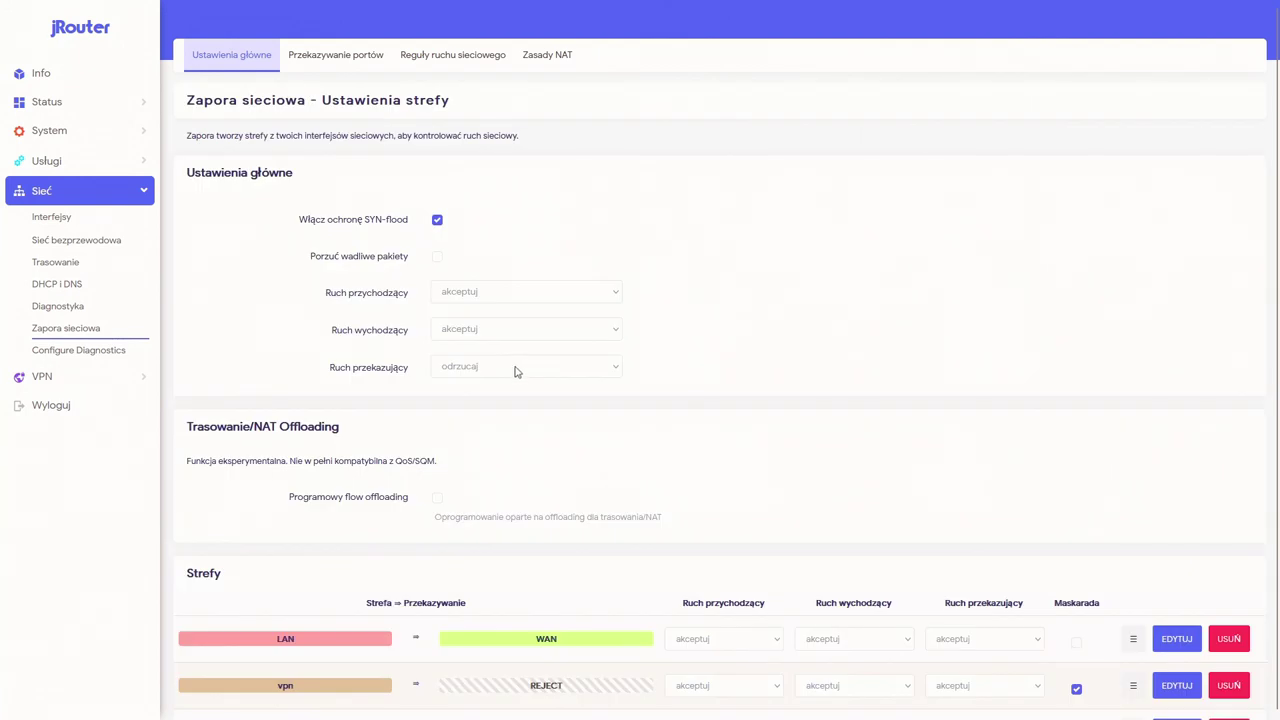
Step: Scroll through the Zapora sieciowa zone table and back up, then open Sieć > Interfejsy
scroll(667, 340, "down", 2)
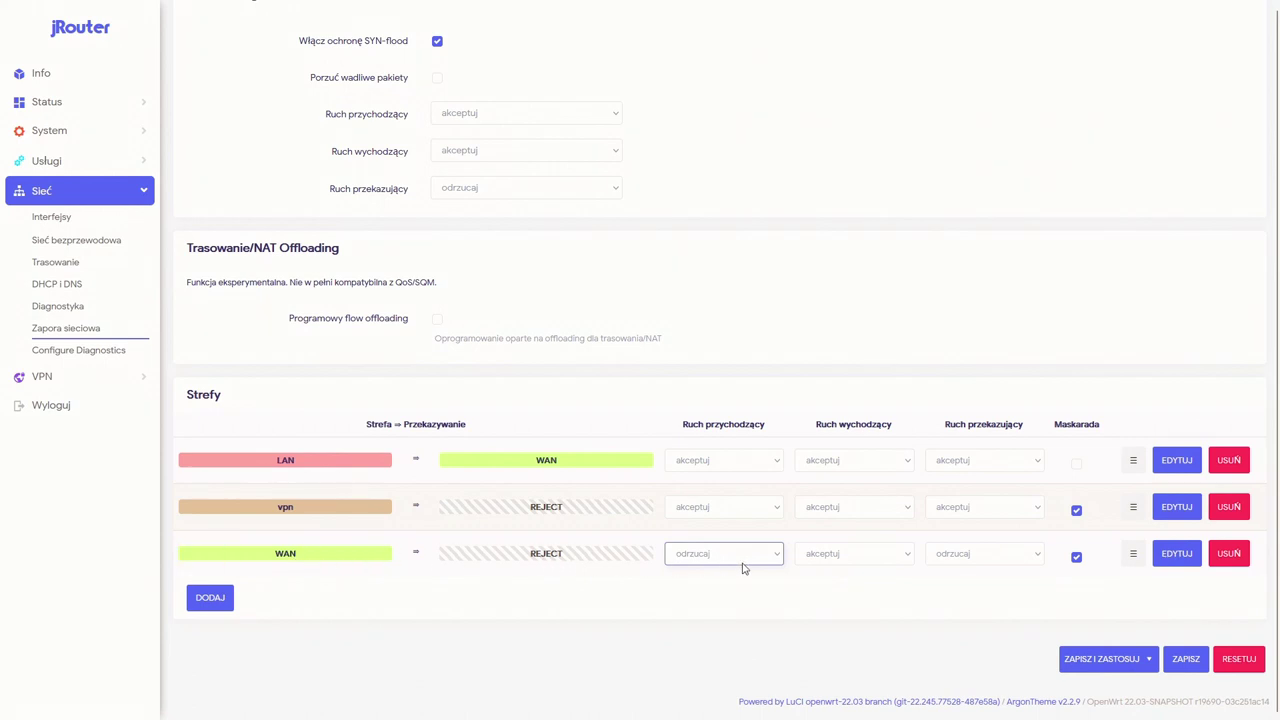
left_click(689, 297)
scroll(598, 308, "up", 2)
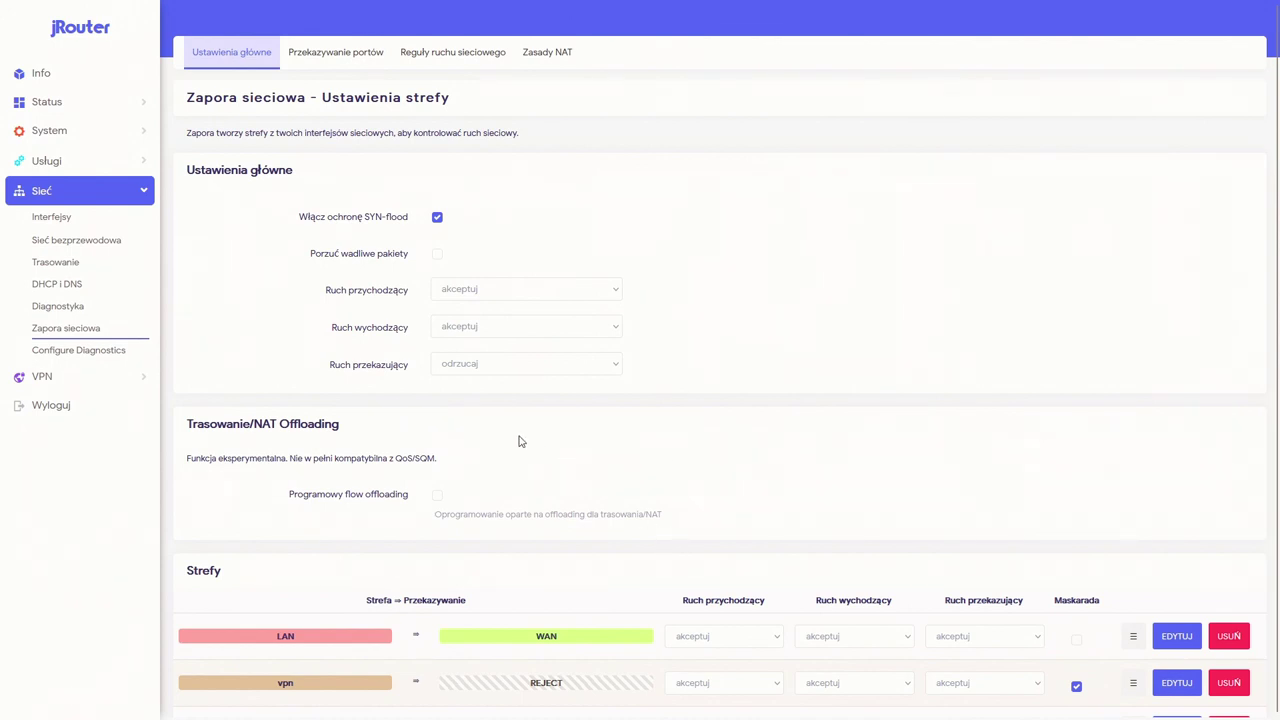
scroll(522, 441, "up", 1)
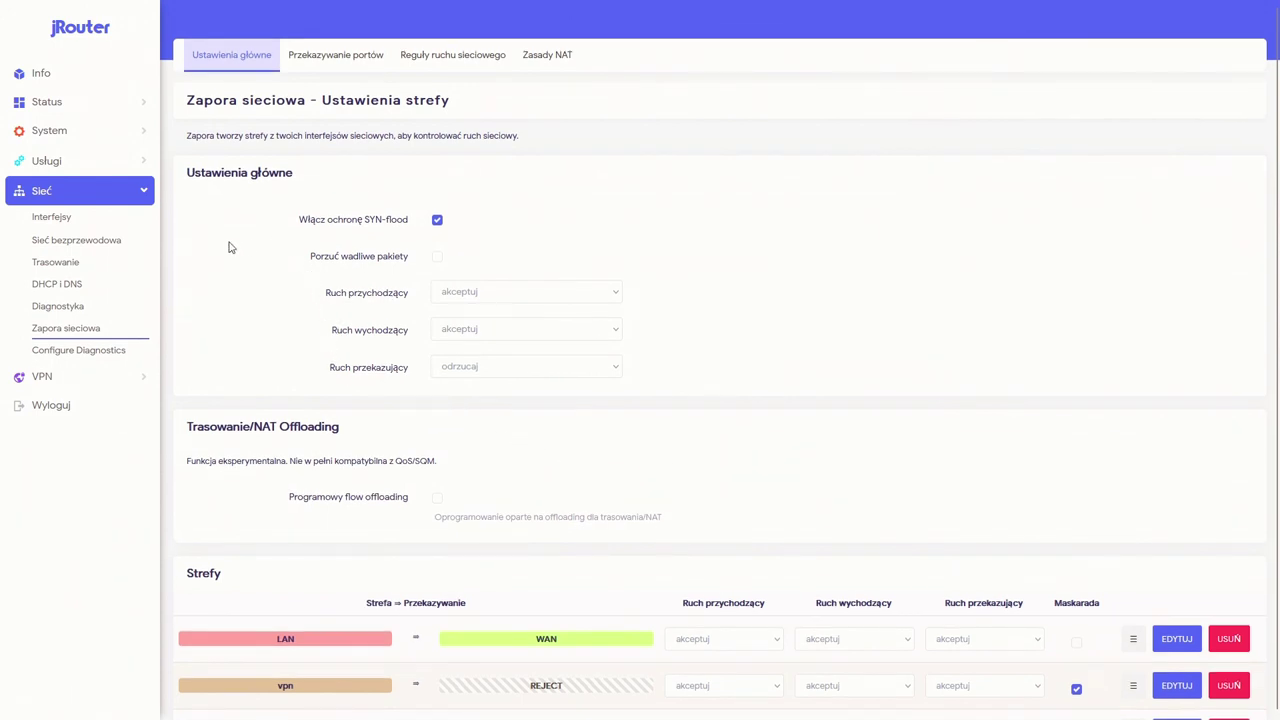
left_click(72, 220)
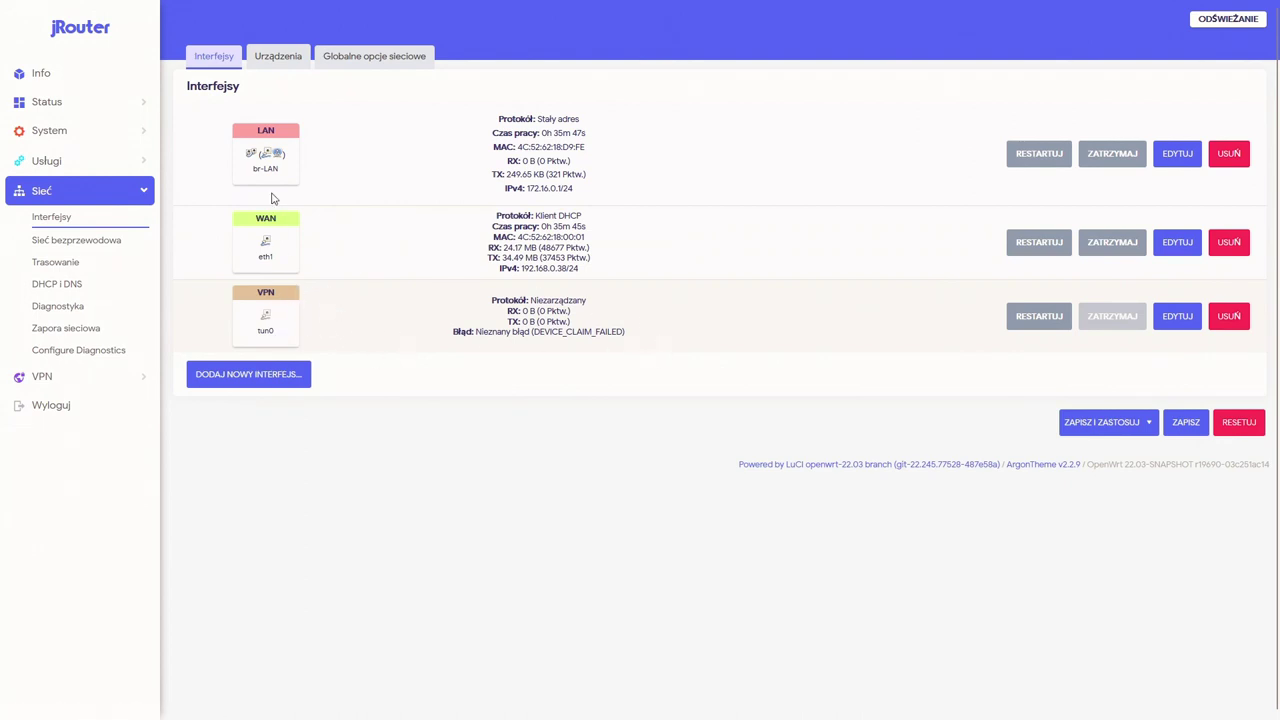
Step: View the Urządzenia and Globalne opcje sieciowe tabs, the Sieć bezprzewodowa overview, then Configure Diagnostics
left_click(282, 60)
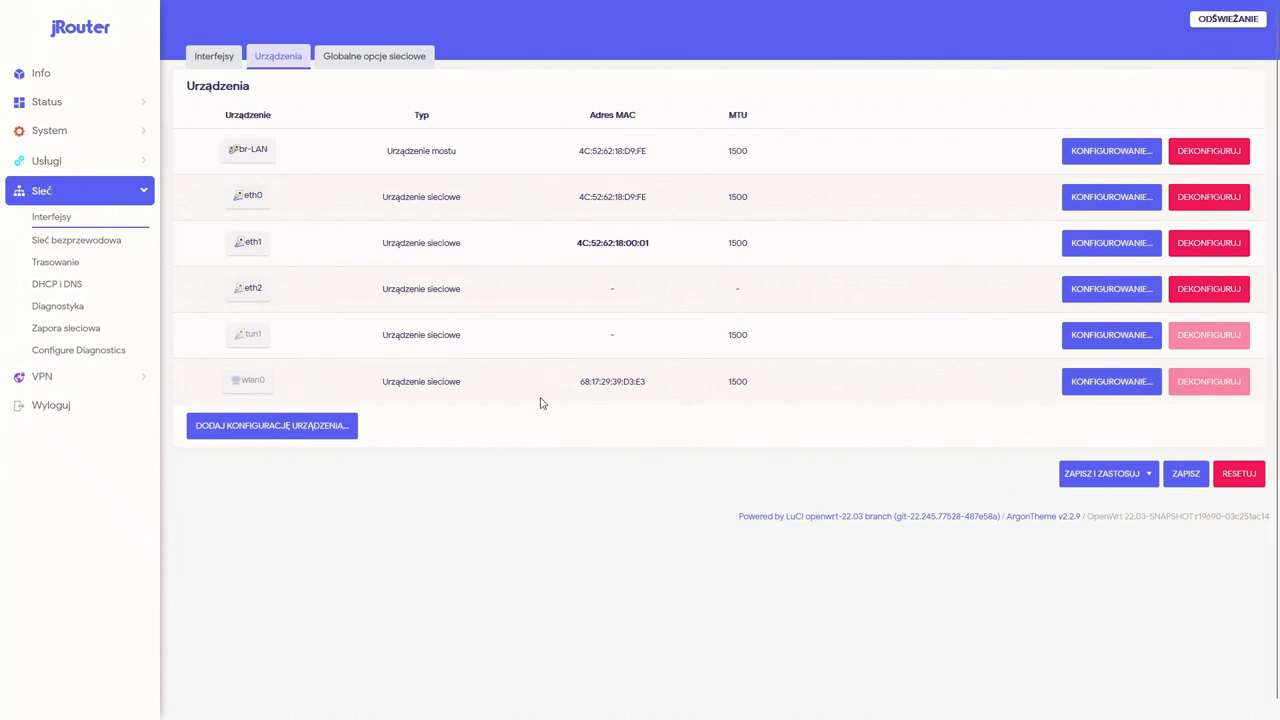
left_click(370, 58)
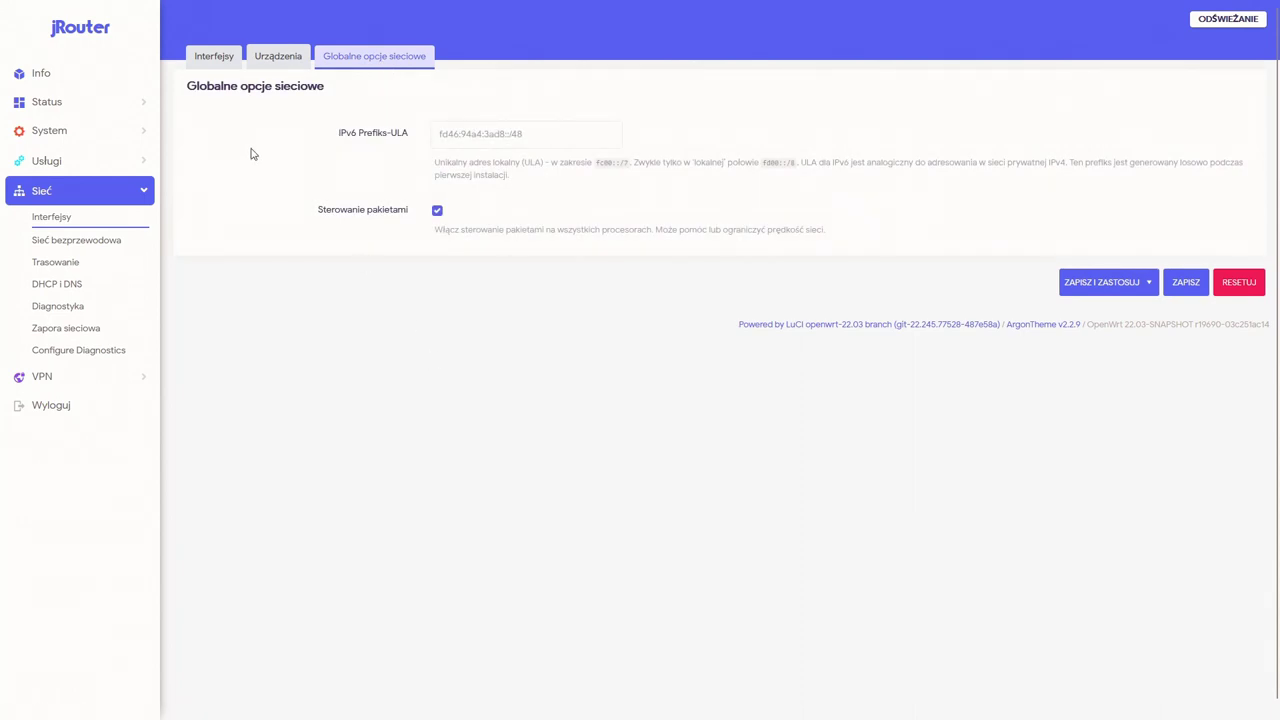
left_click(92, 241)
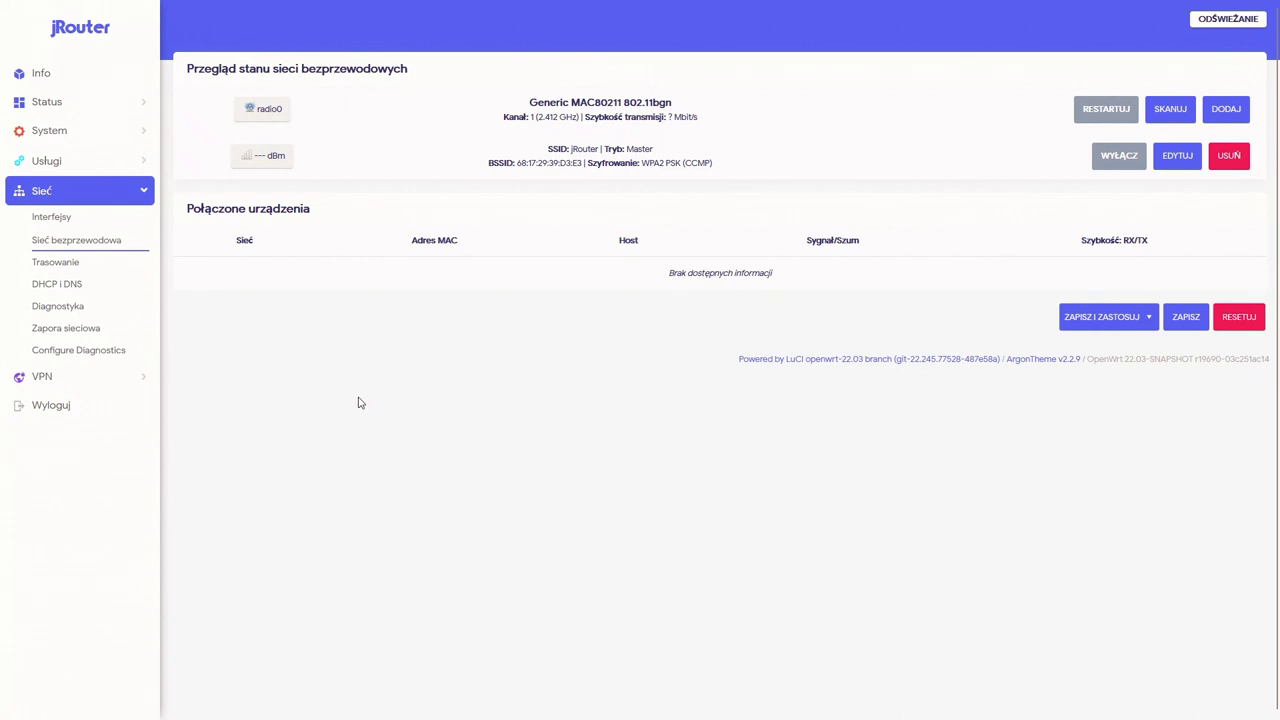
left_click(64, 350)
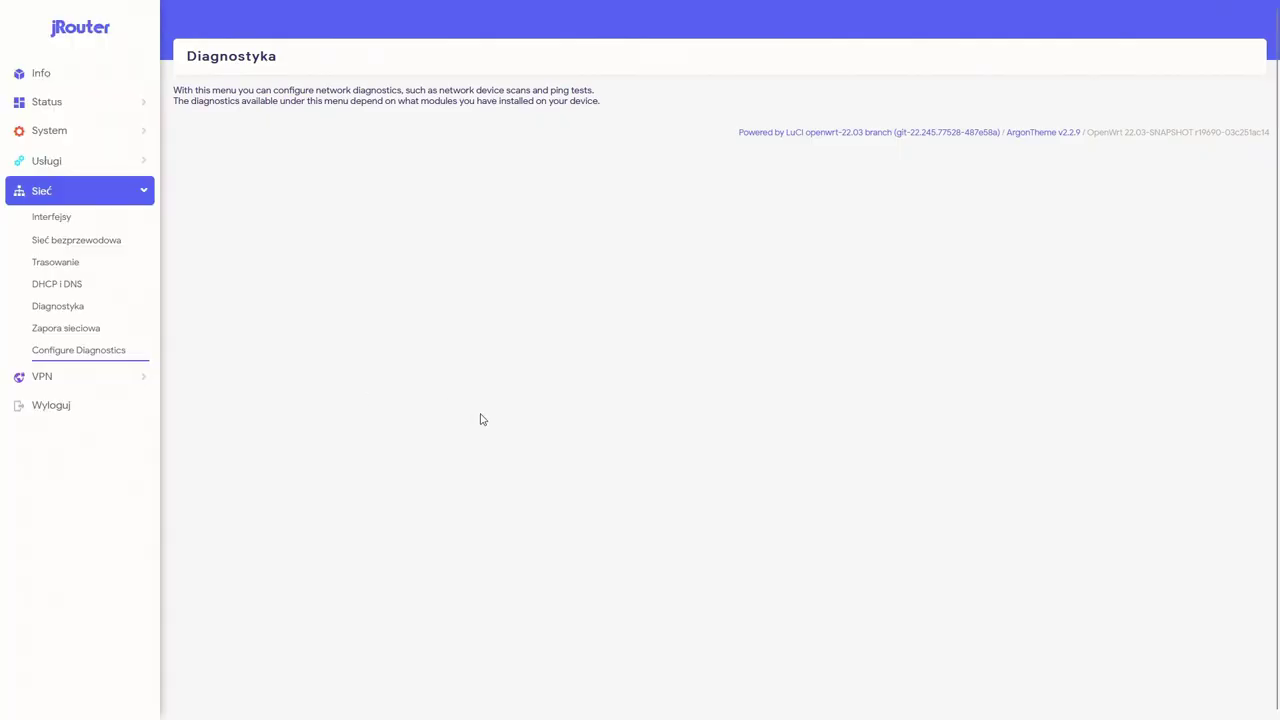
Step: Open the OpenVPN instance's edit page under VPN > OpenVPN, scroll through it, and return to the list
left_click(48, 378)
left_click(79, 251)
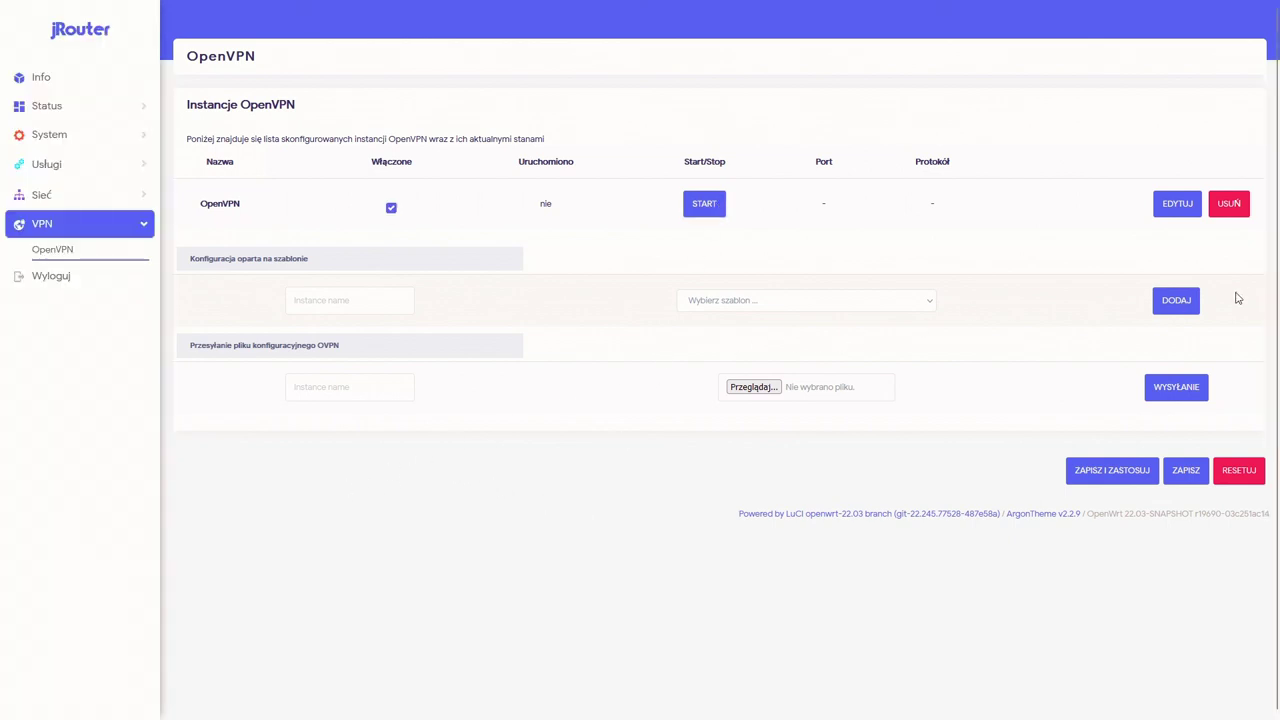
left_click(1172, 208)
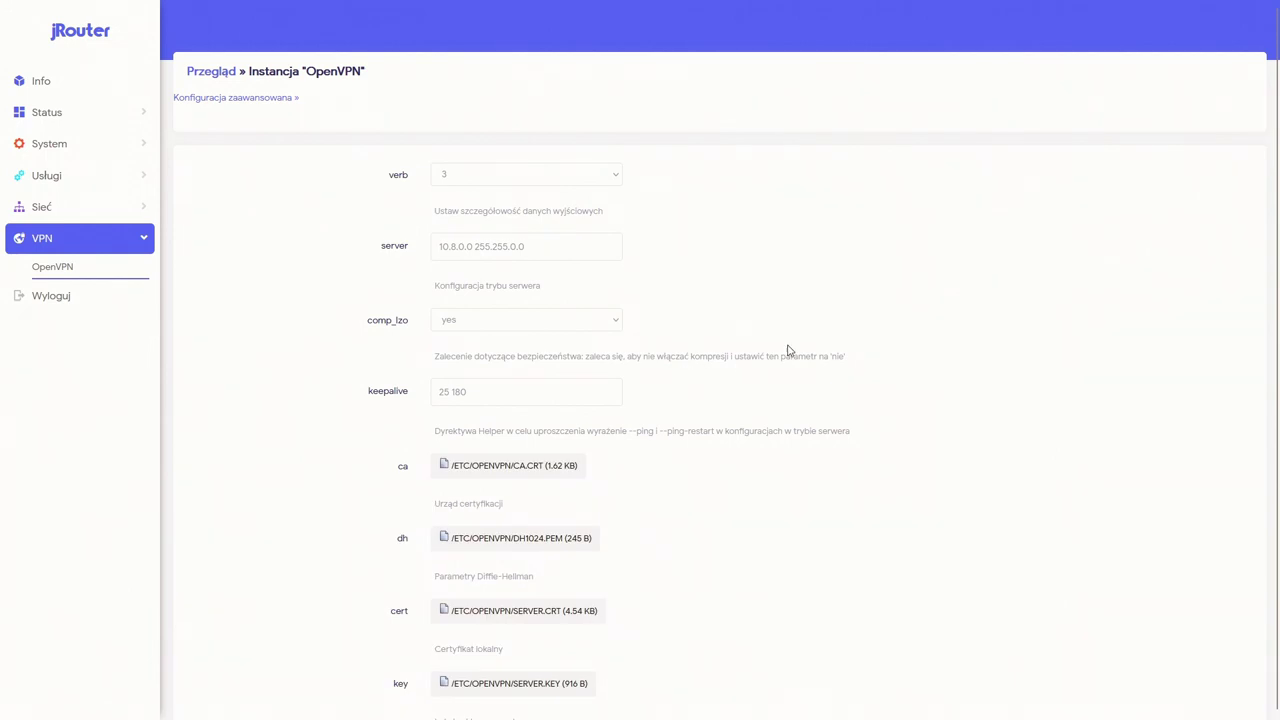
scroll(815, 350, "down", 3)
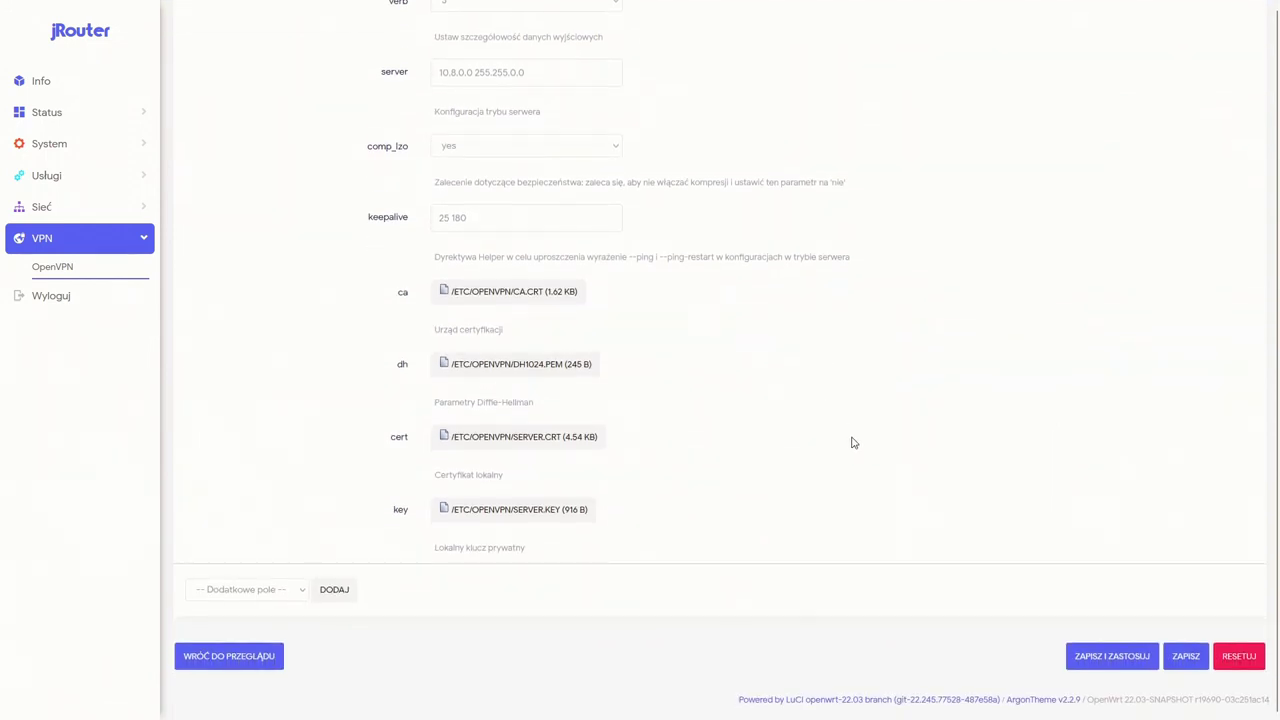
scroll(853, 442, "up", 3)
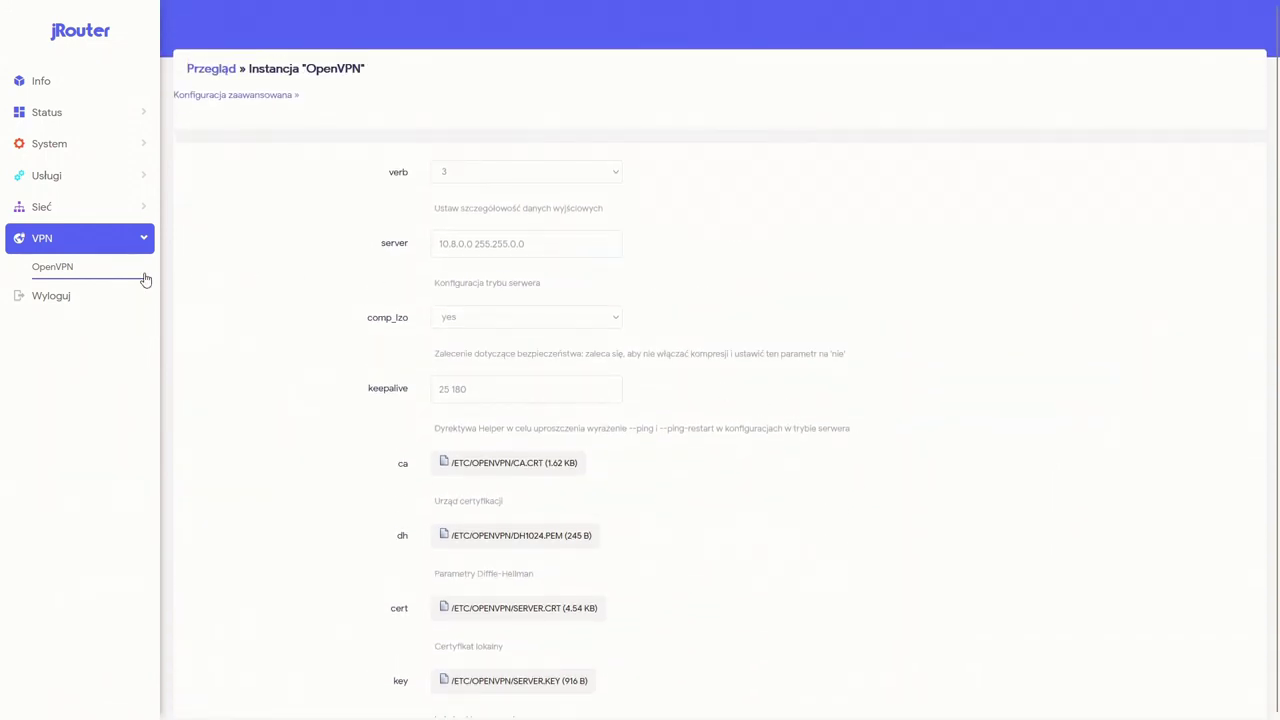
left_click(62, 268)
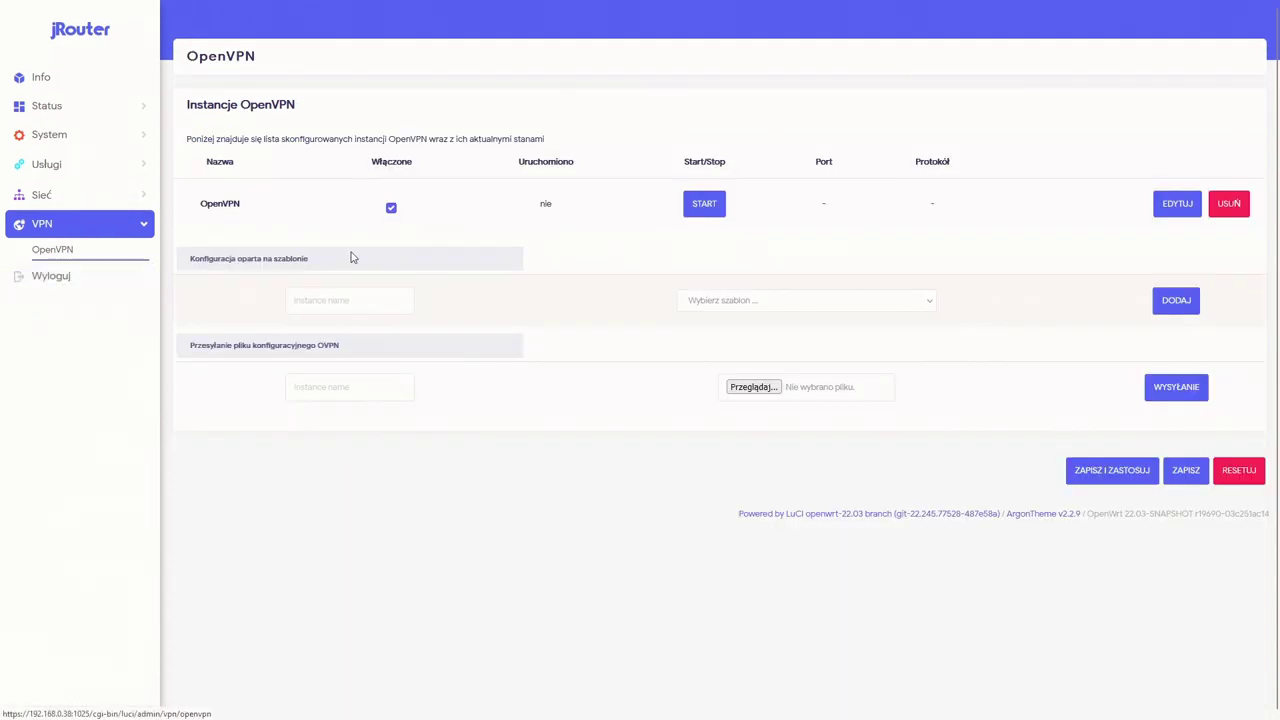
left_click(44, 83)
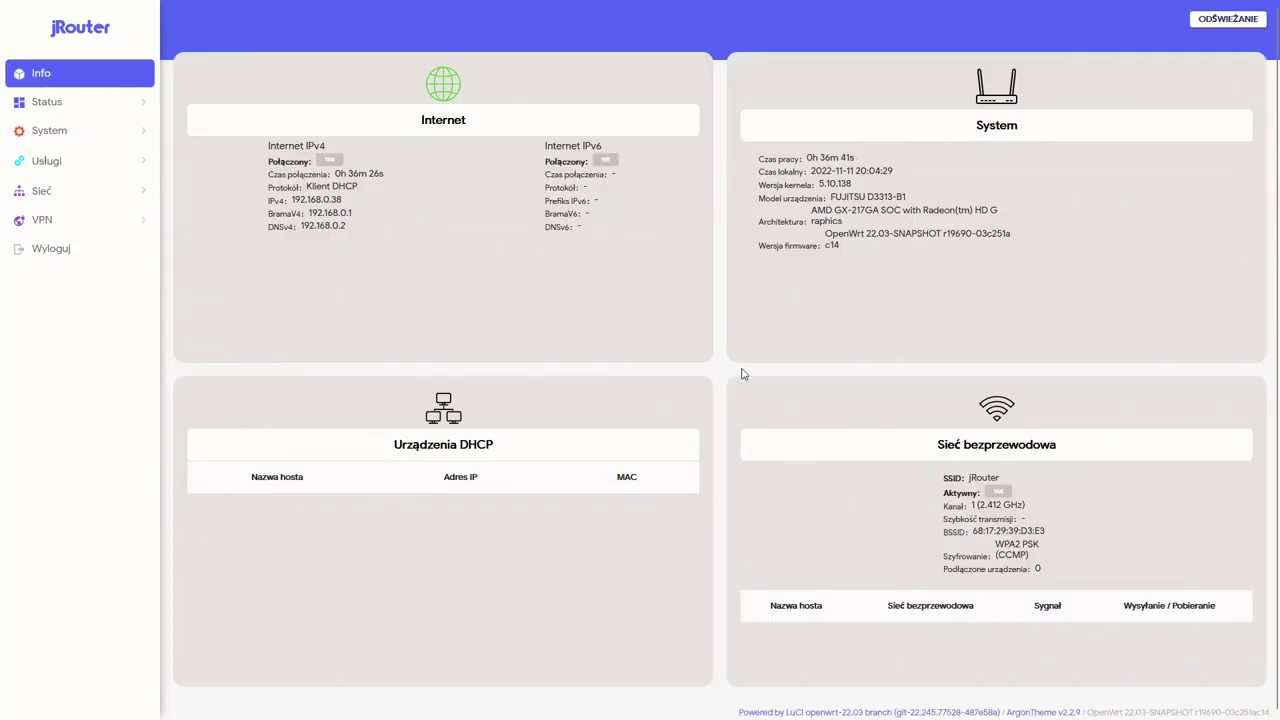
scroll(745, 374, "down", 1)
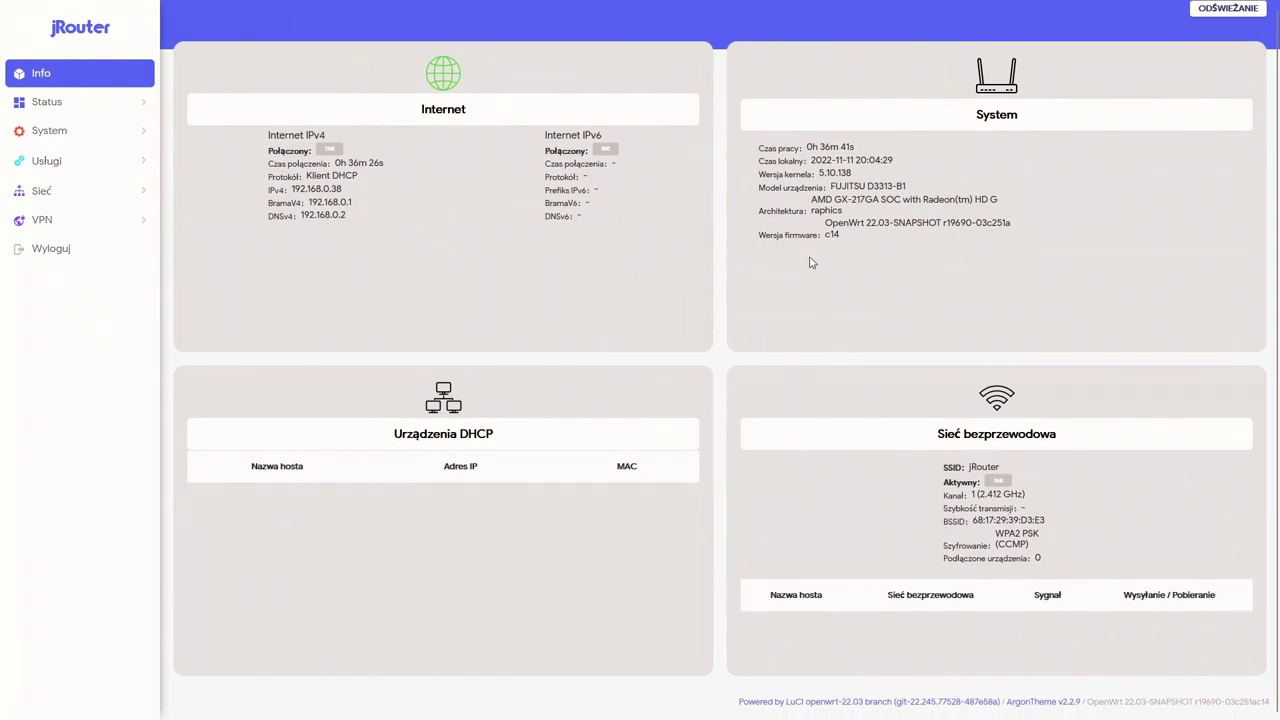
scroll(811, 264, "up", 1)
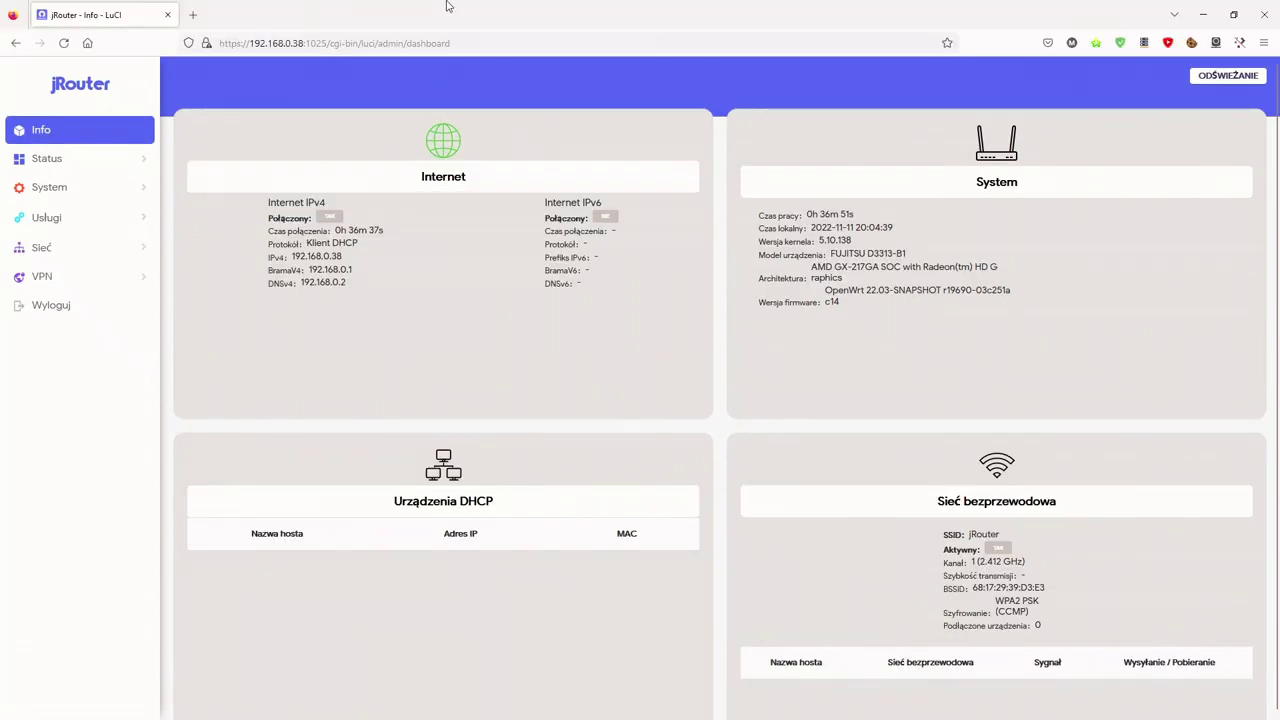
left_click_drag(450, 43, 328, 48)
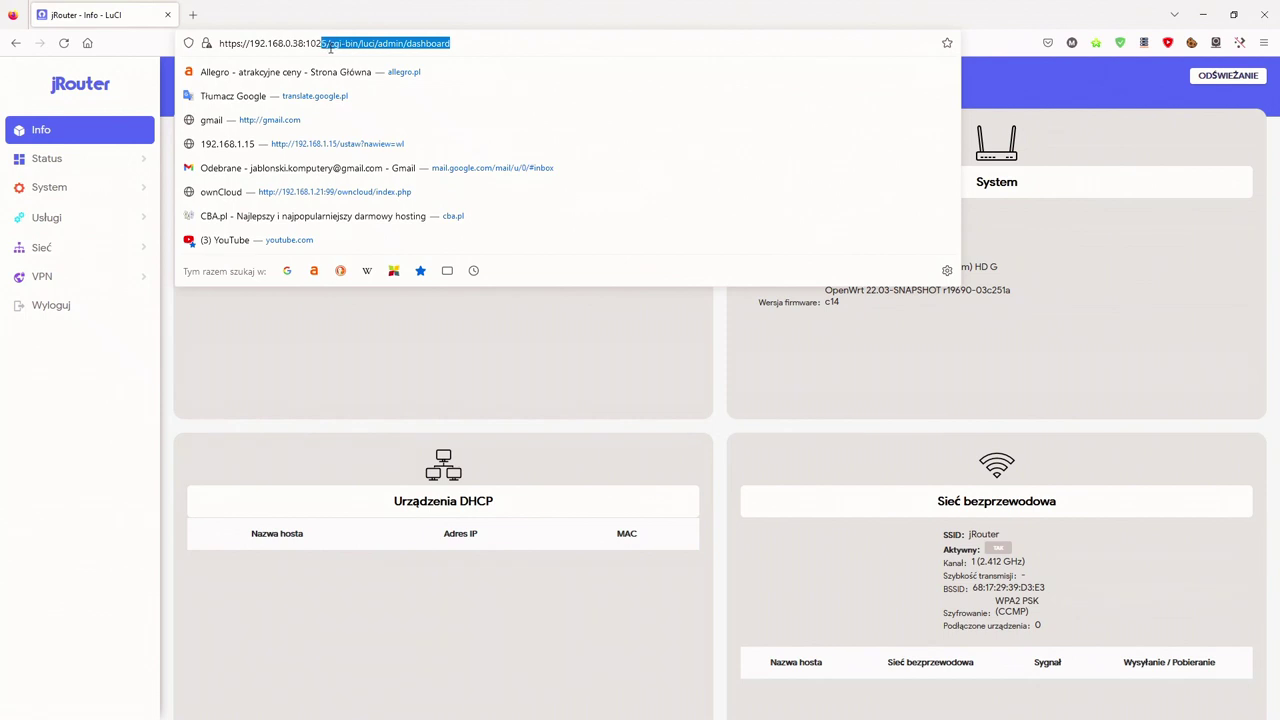
type("4")
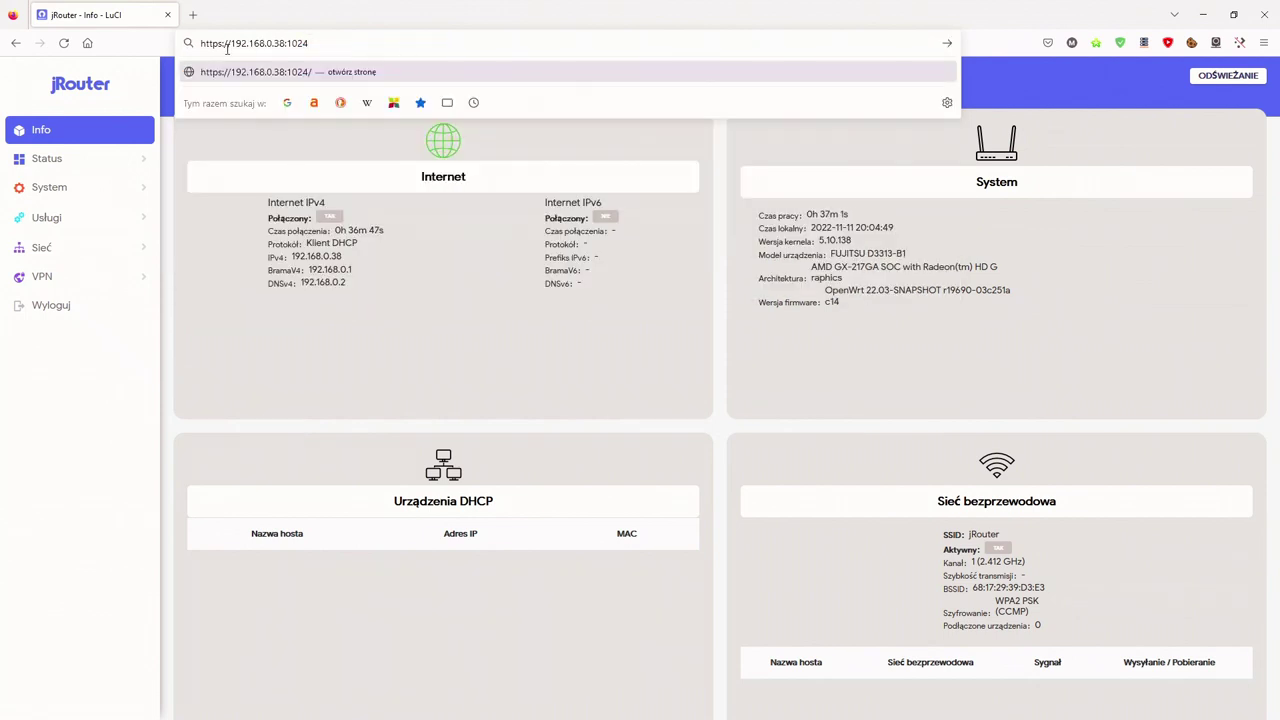
left_click(222, 45)
key("BackSpace")
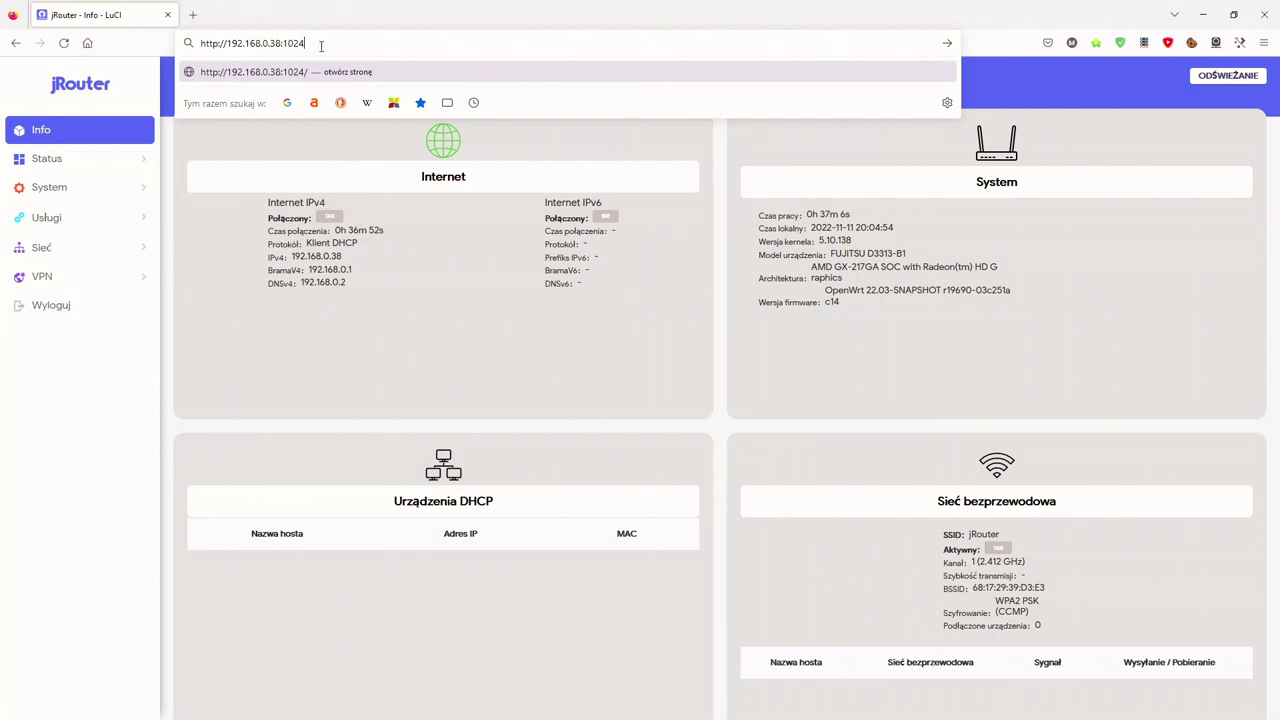
key("Return")
key("F11")
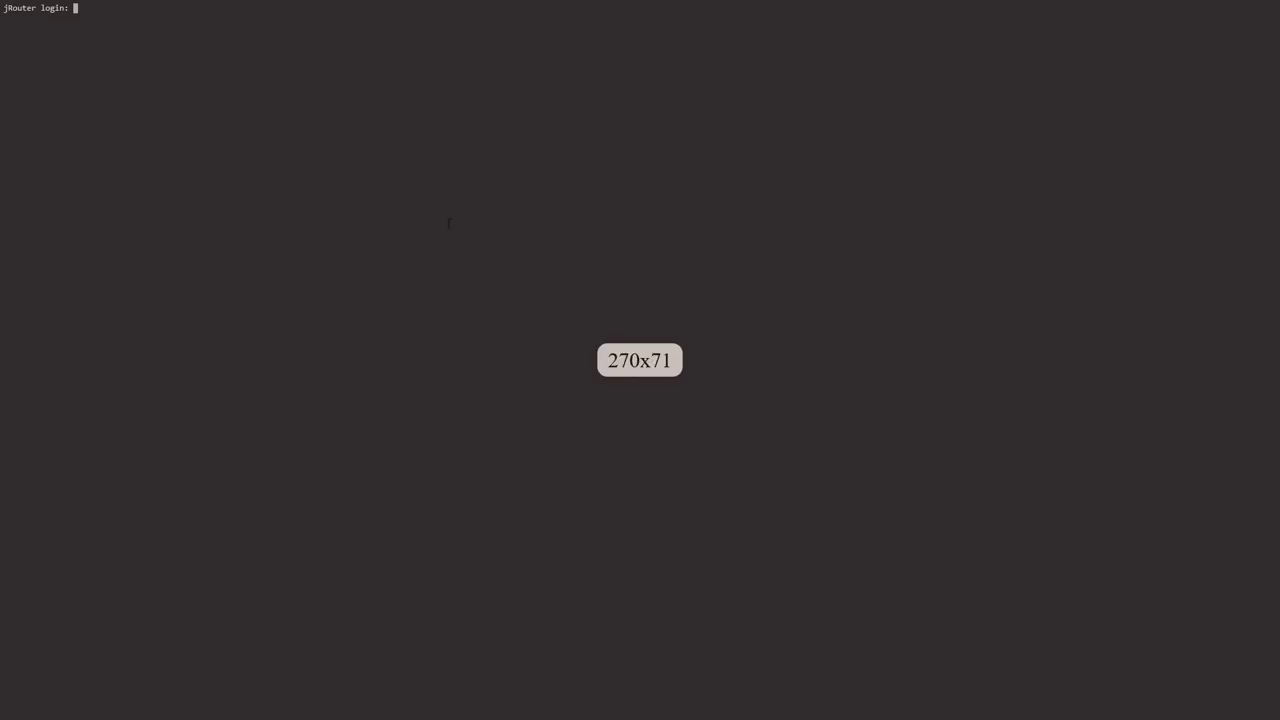
Step: Log in to the router shell as root and highlight the 1.16GHz CPU frequency
type("root")
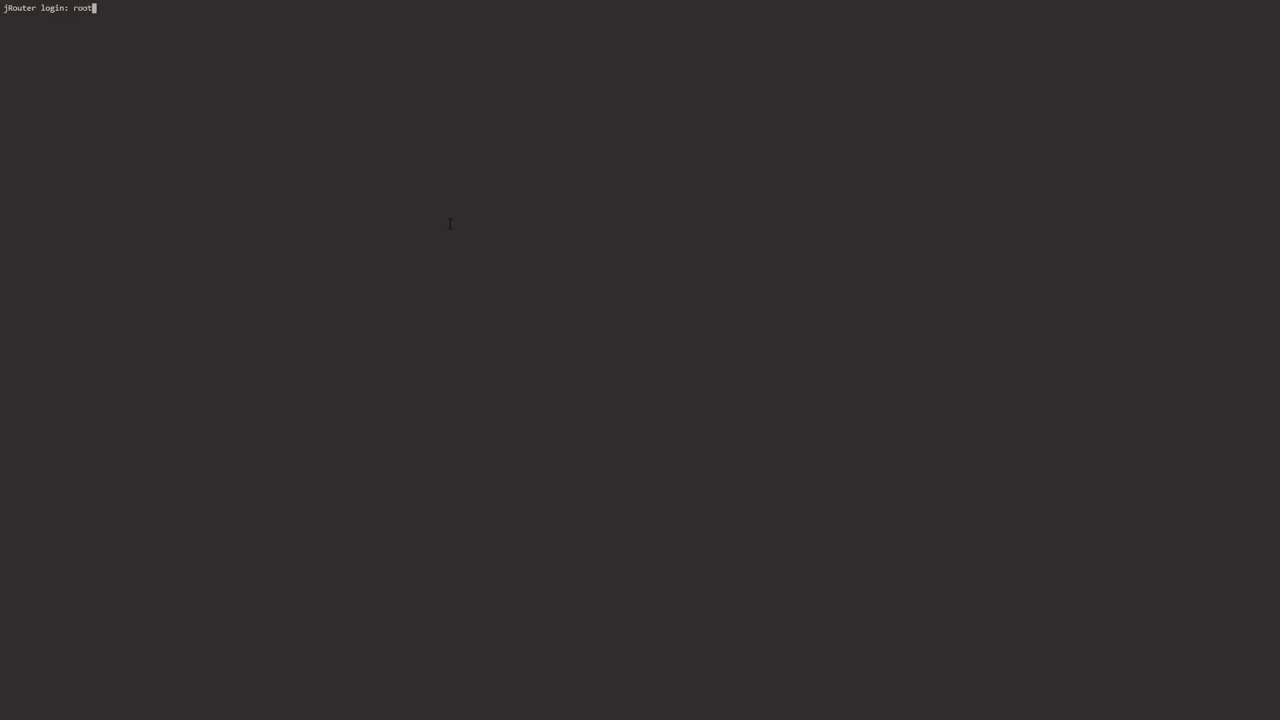
key("Return")
key("Return")
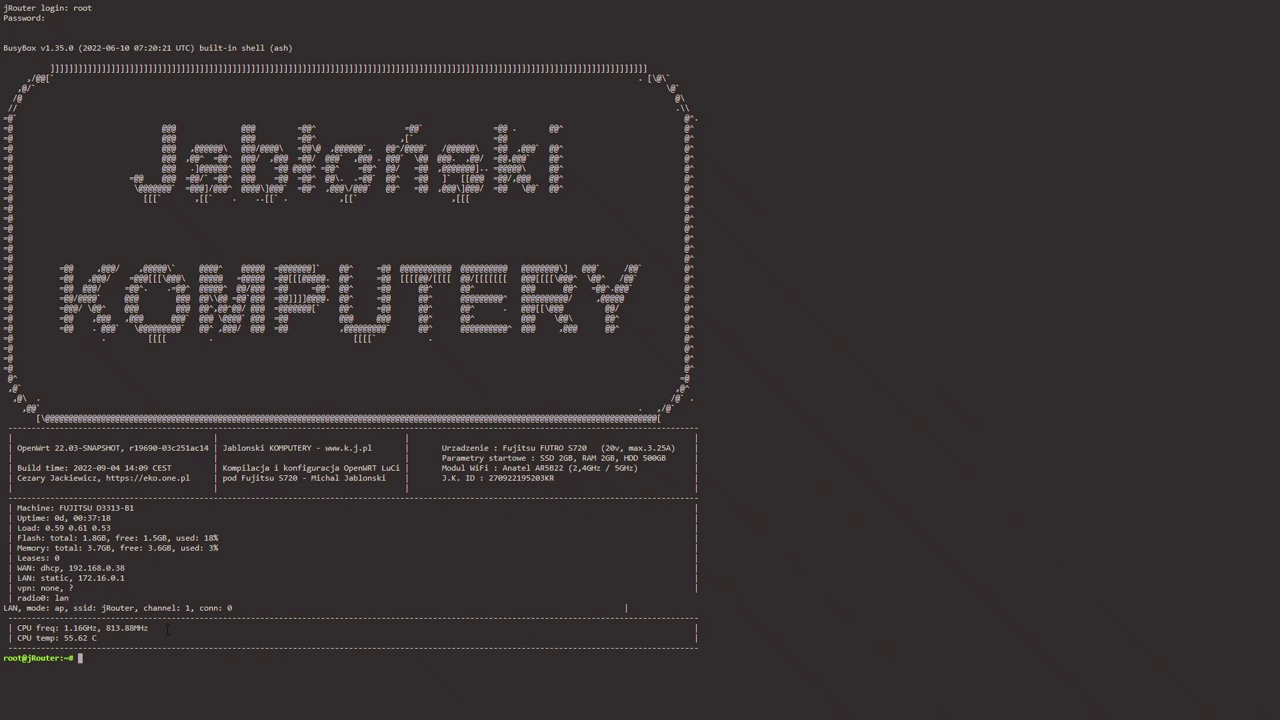
left_click_drag(64, 628, 97, 628)
left_click(247, 652)
Step: From /, ping wp.pl until 4 packets return with 0% loss, then start a nano /etc/config/ command
type("cd /")
key("Return")
type("ing w")
type("p.pl")
key("Return")
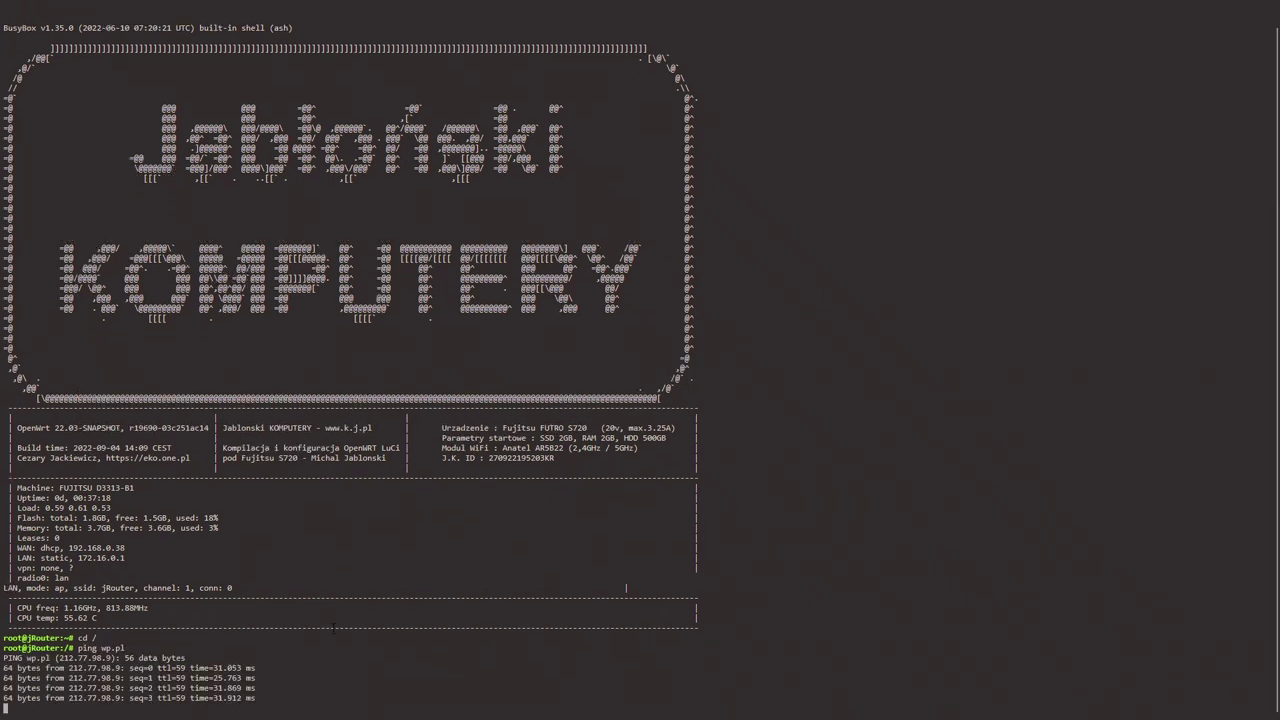
key("ctrl+c")
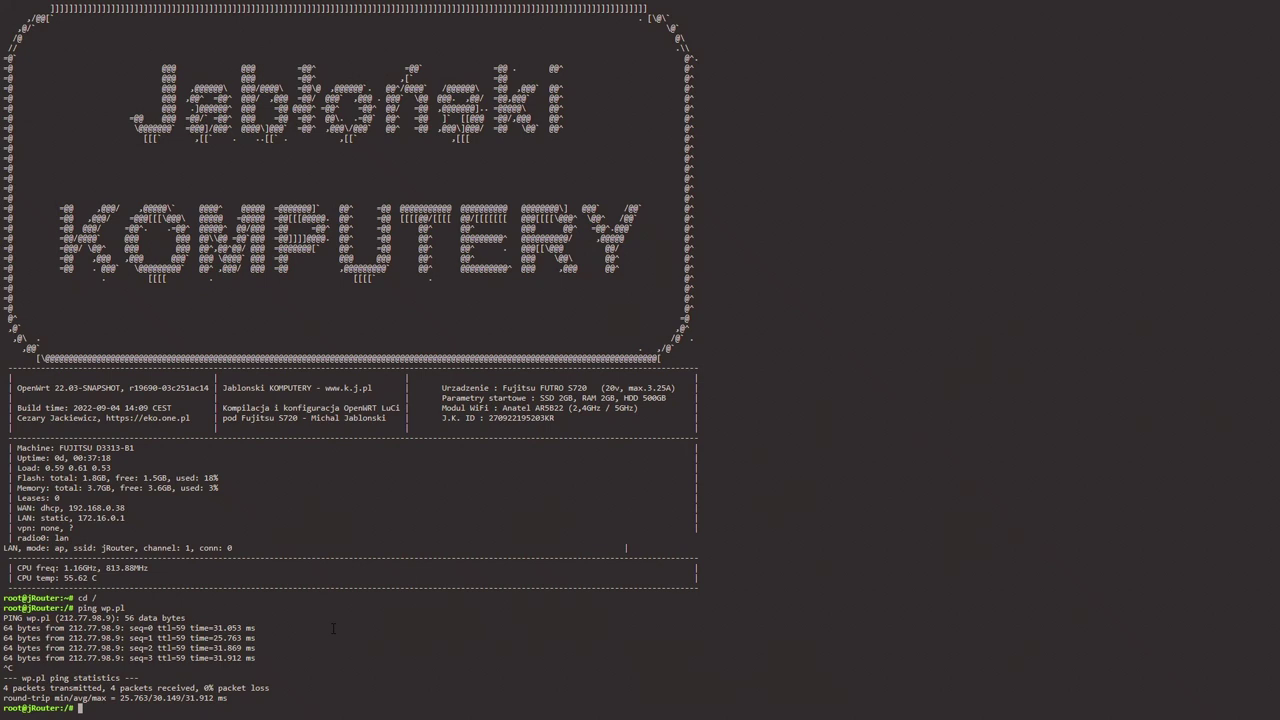
type("nano /e")
type("tc/c")
type("onfig/")
key("BackSpace")
key("BackSpace")
key("BackSpace")
key("BackSpace")
key("BackSpace")
key("BackSpace")
type("ph")
type("p.ini")
key("Return")
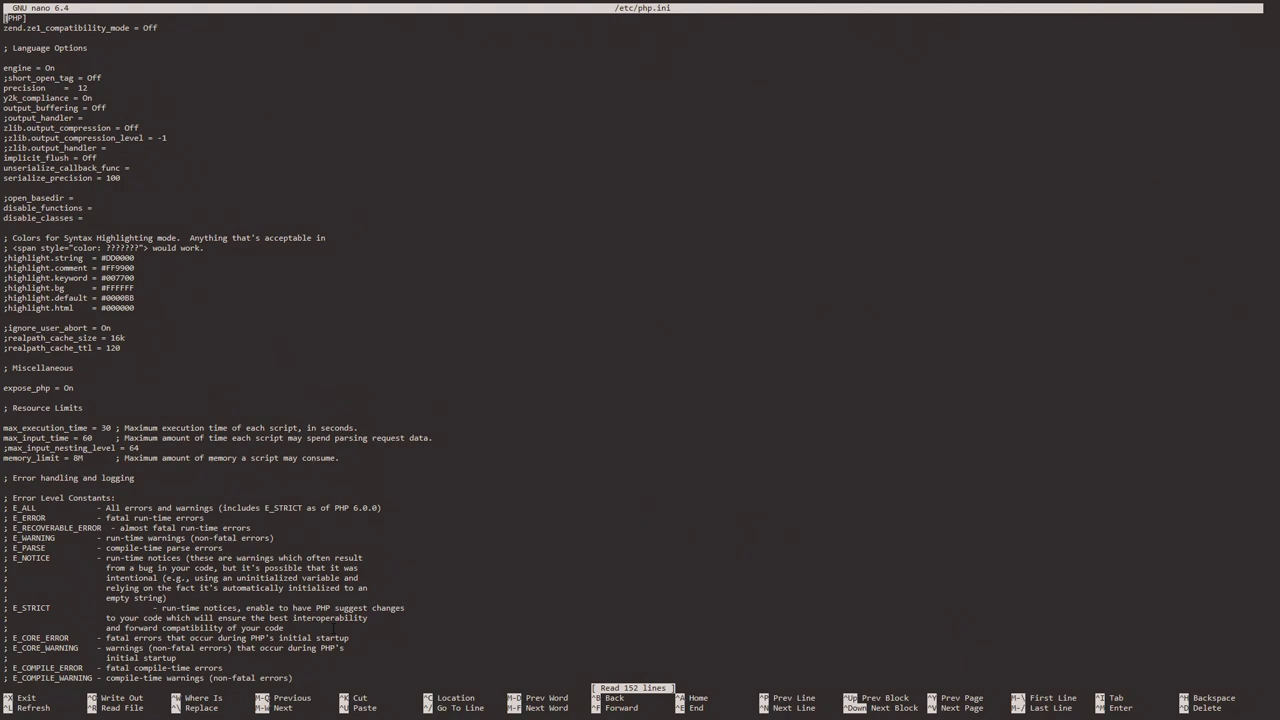
key("ctrl+x")
type("exit")
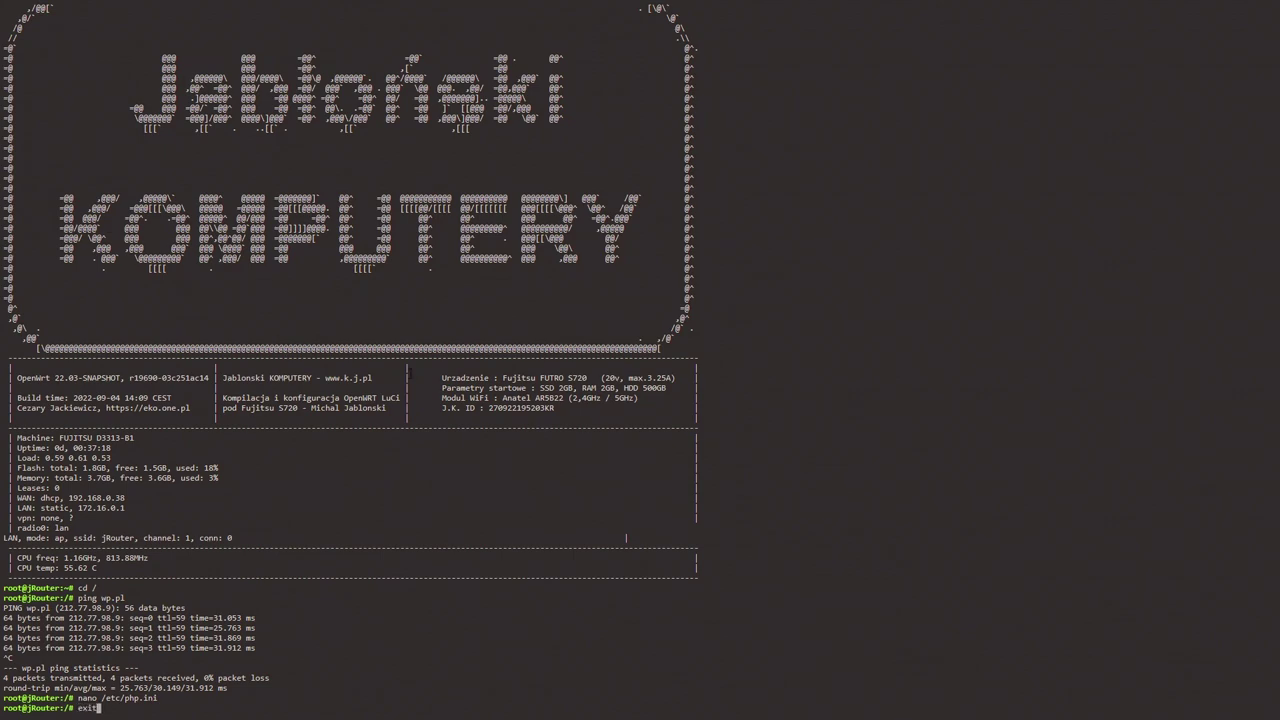
Step: Exit the shell and go to 192.168.0.38:99, confirming you want to leave the terminal page
key("Return")
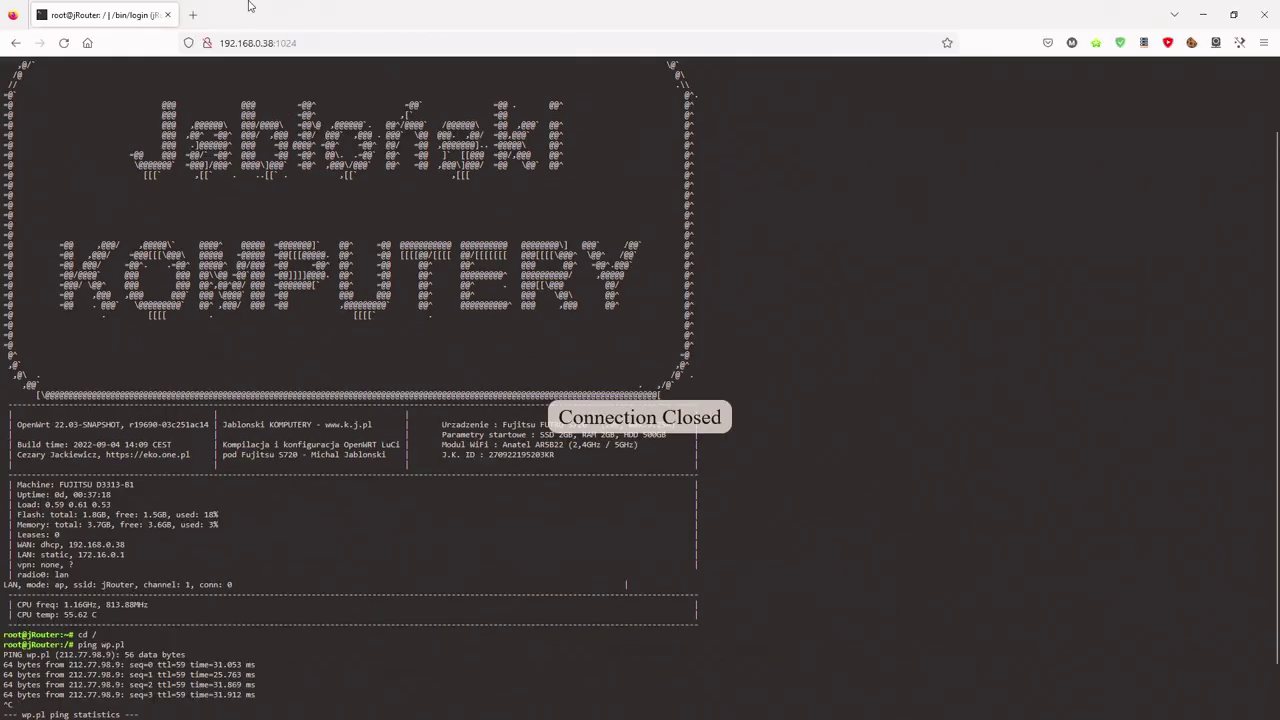
left_click(293, 45)
left_click_drag(293, 55, 284, 57)
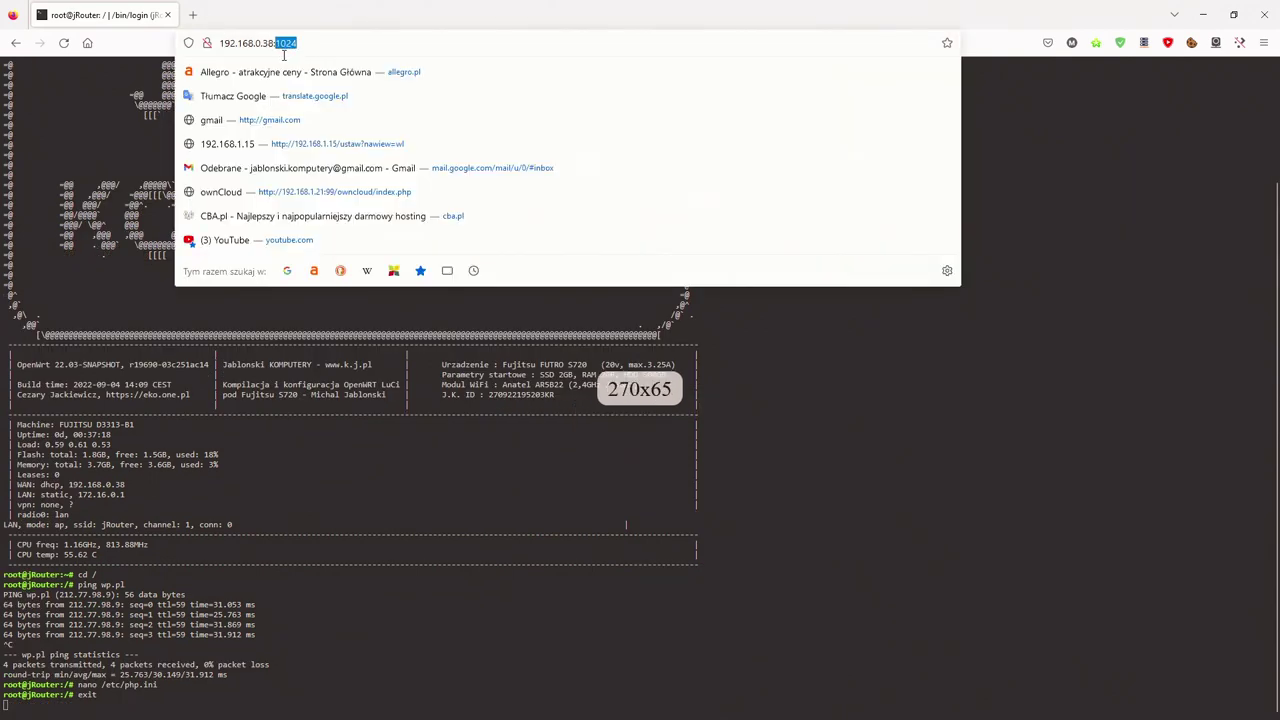
type("99")
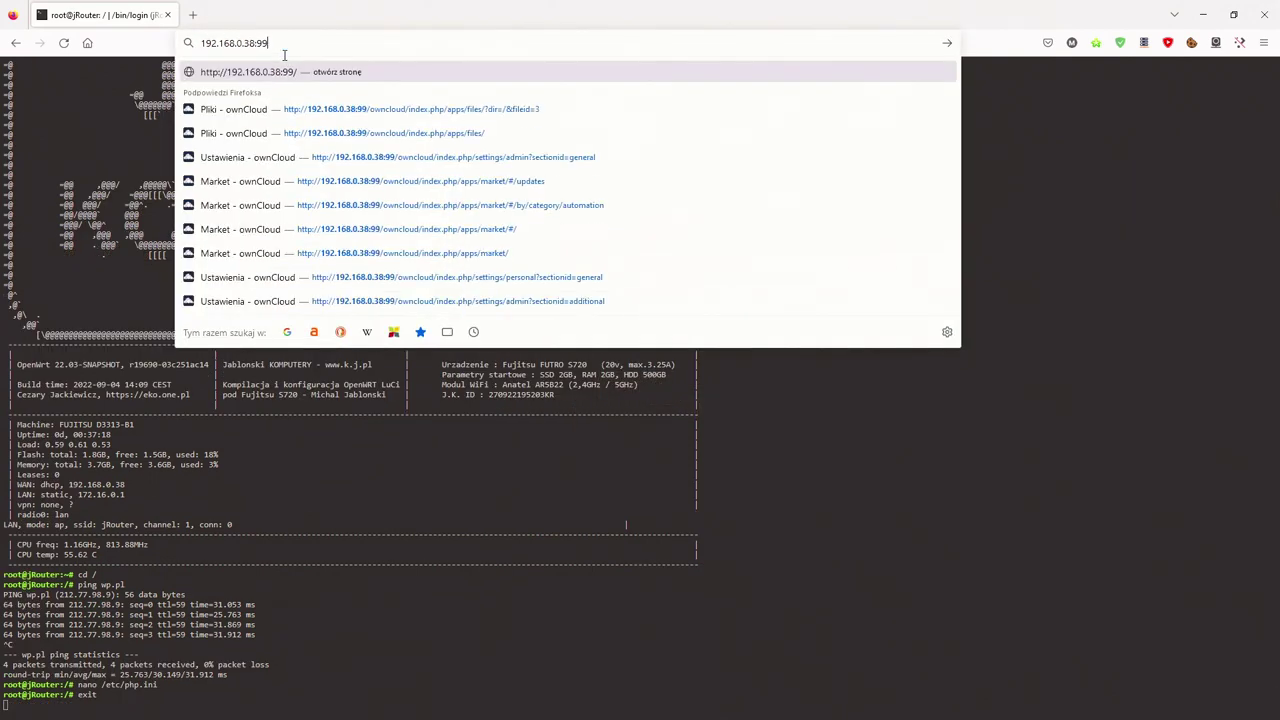
key("Return")
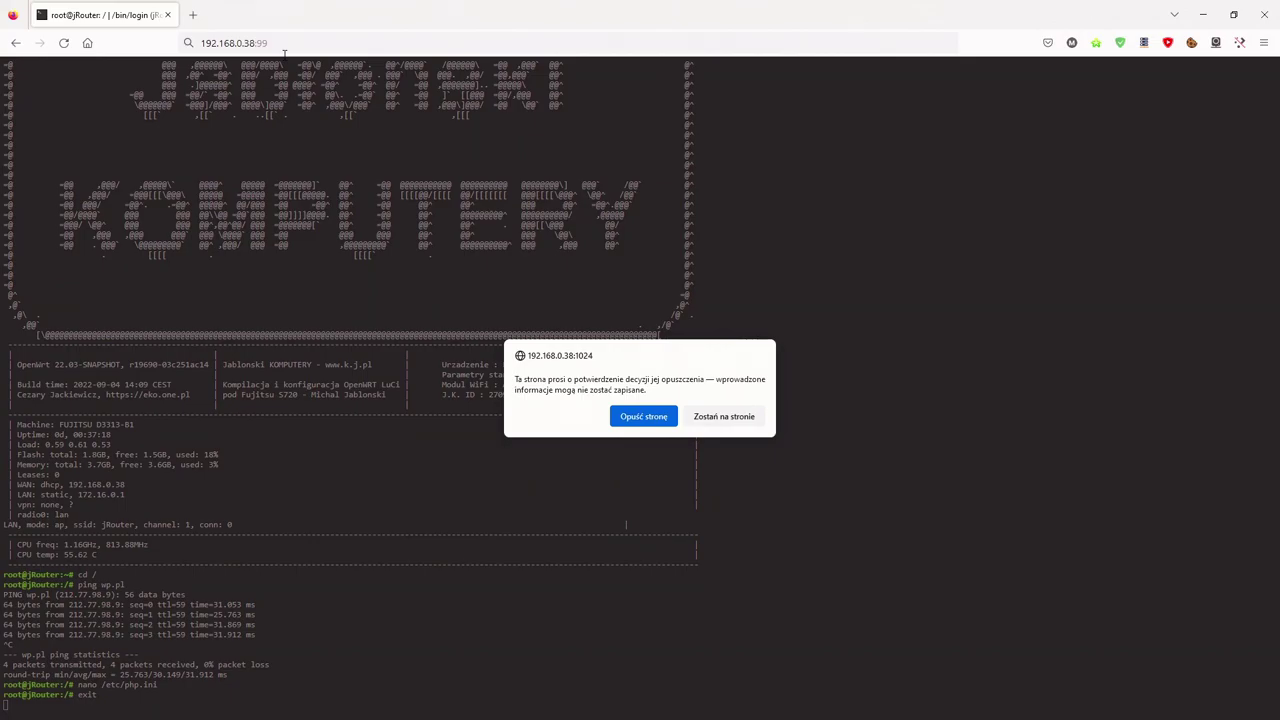
left_click(658, 414)
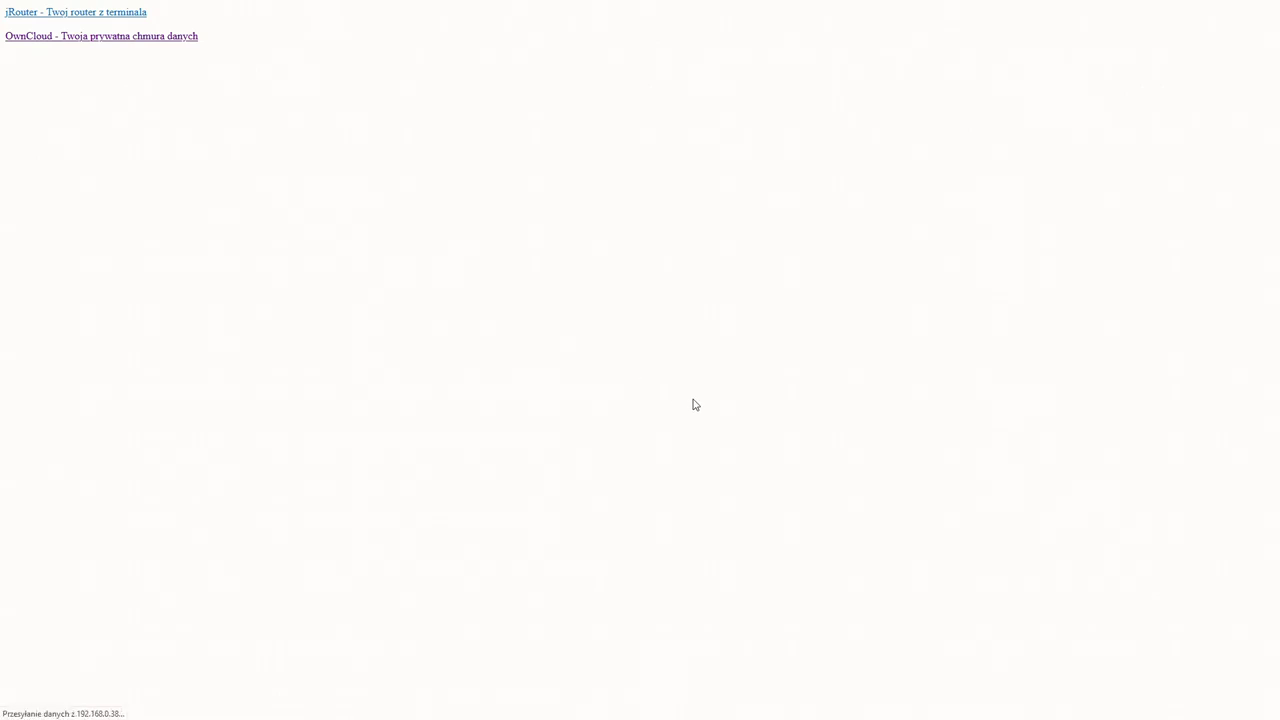
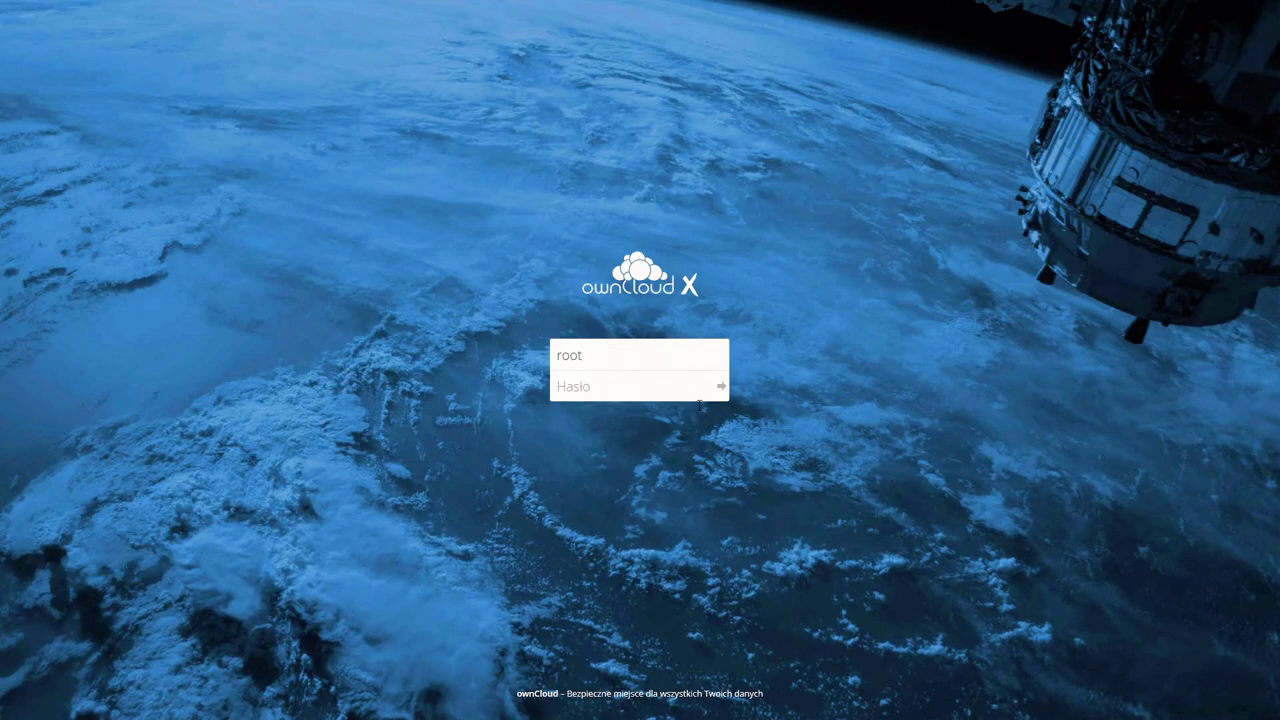
Step: Sign in to ownCloud with the account credentials and dismiss the update notice
key("Return")
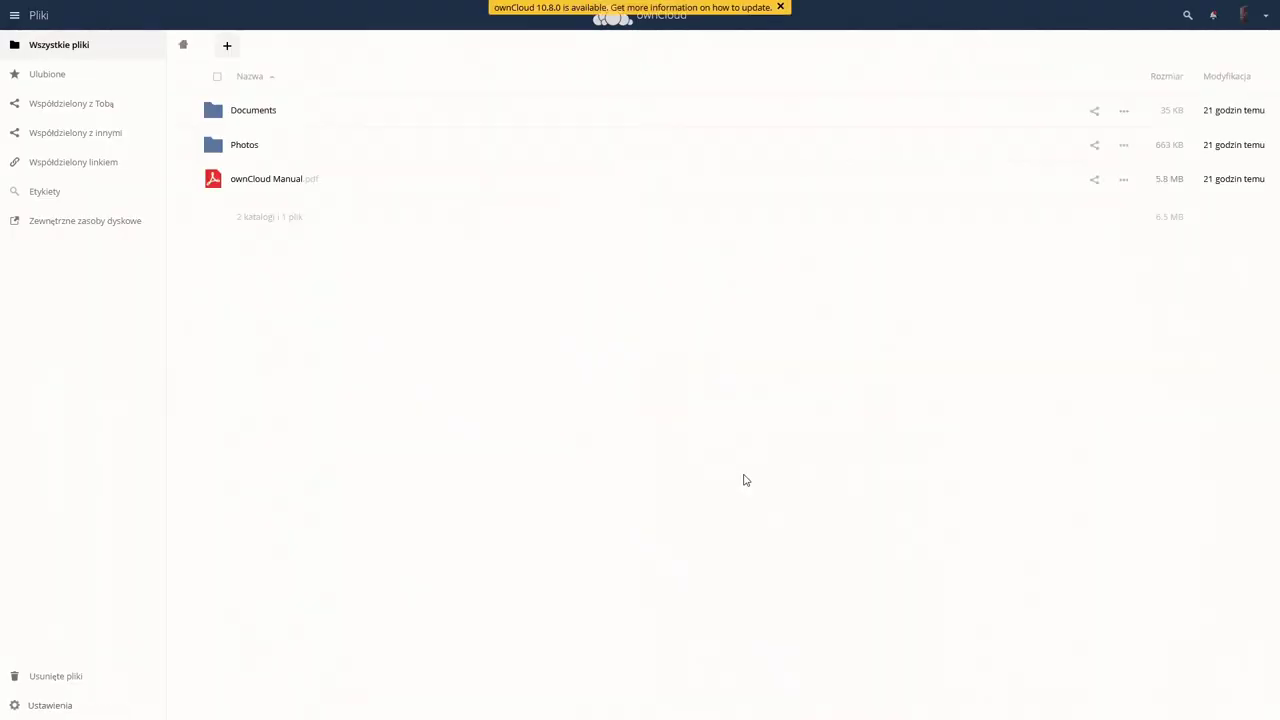
left_click(781, 8)
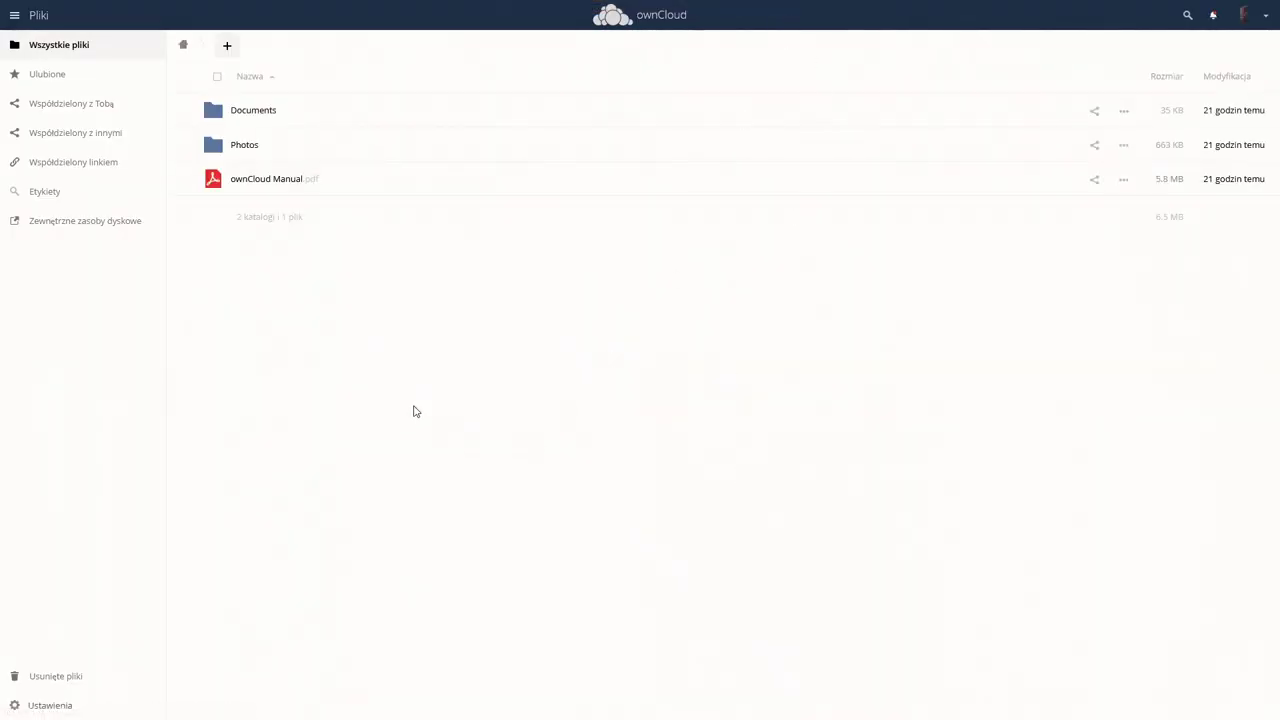
Step: Create a new folder named TEST
left_click(228, 46)
left_click(215, 110)
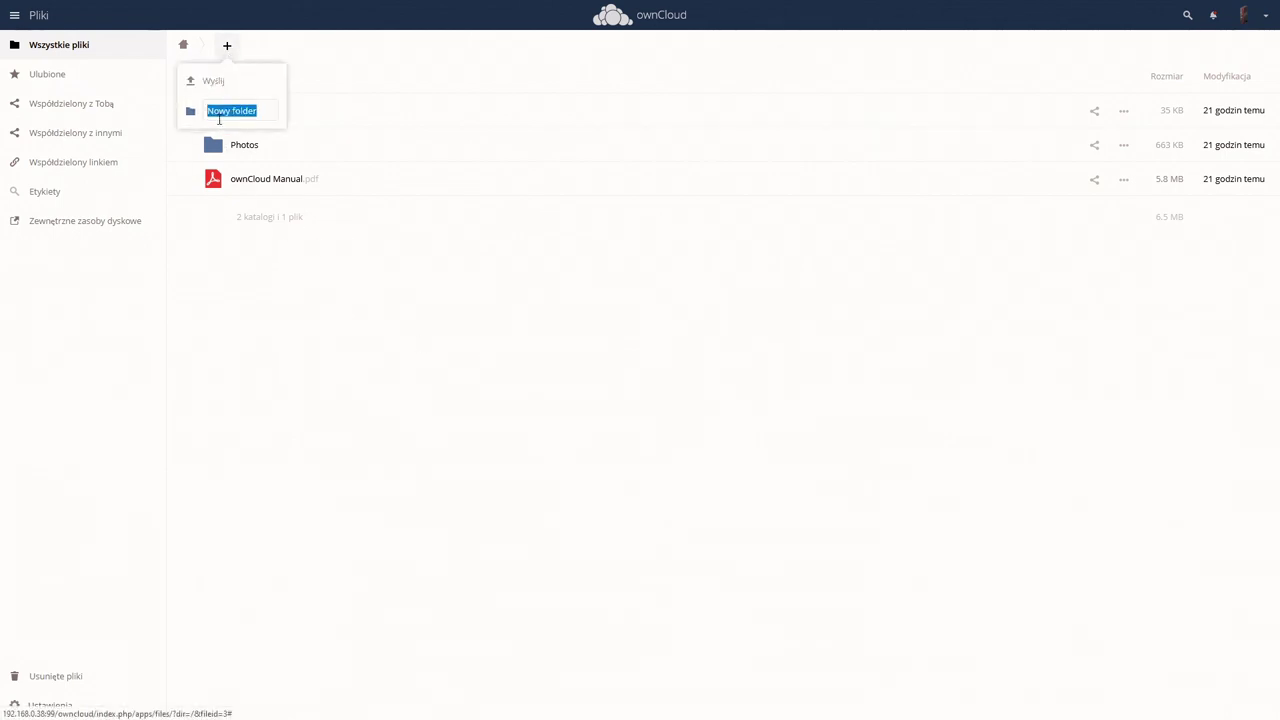
type("TEST")
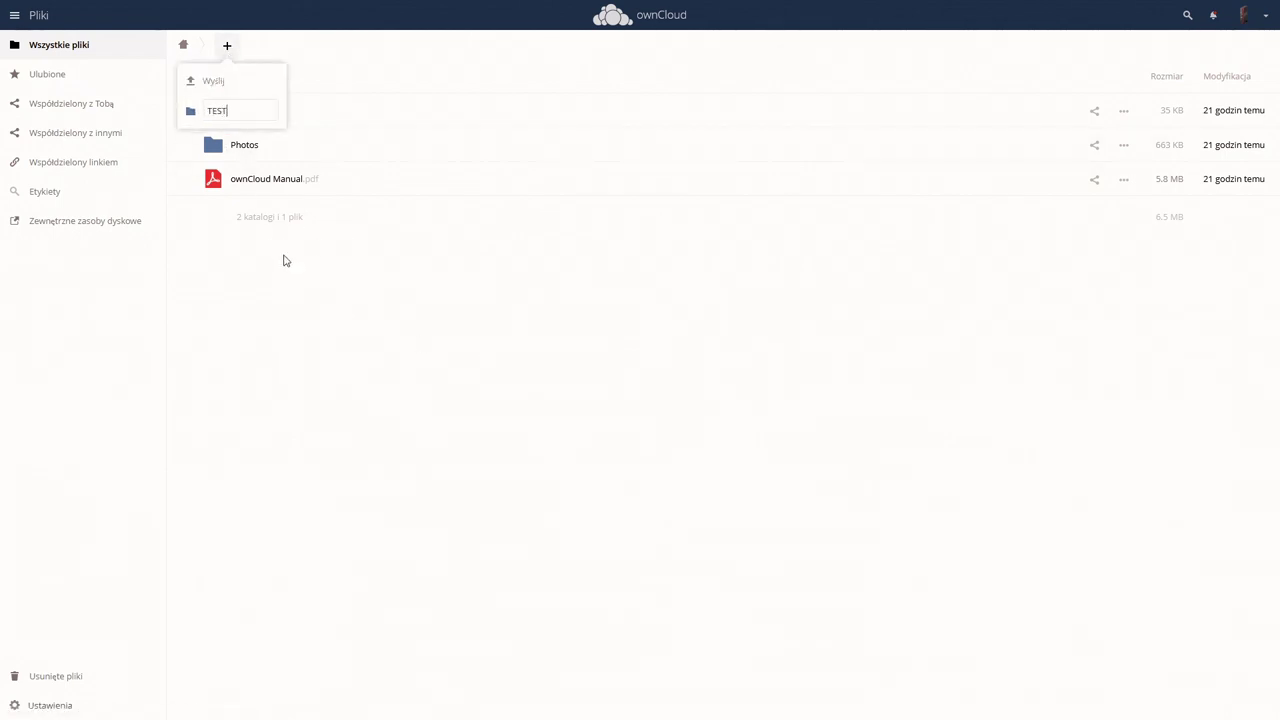
key("Return")
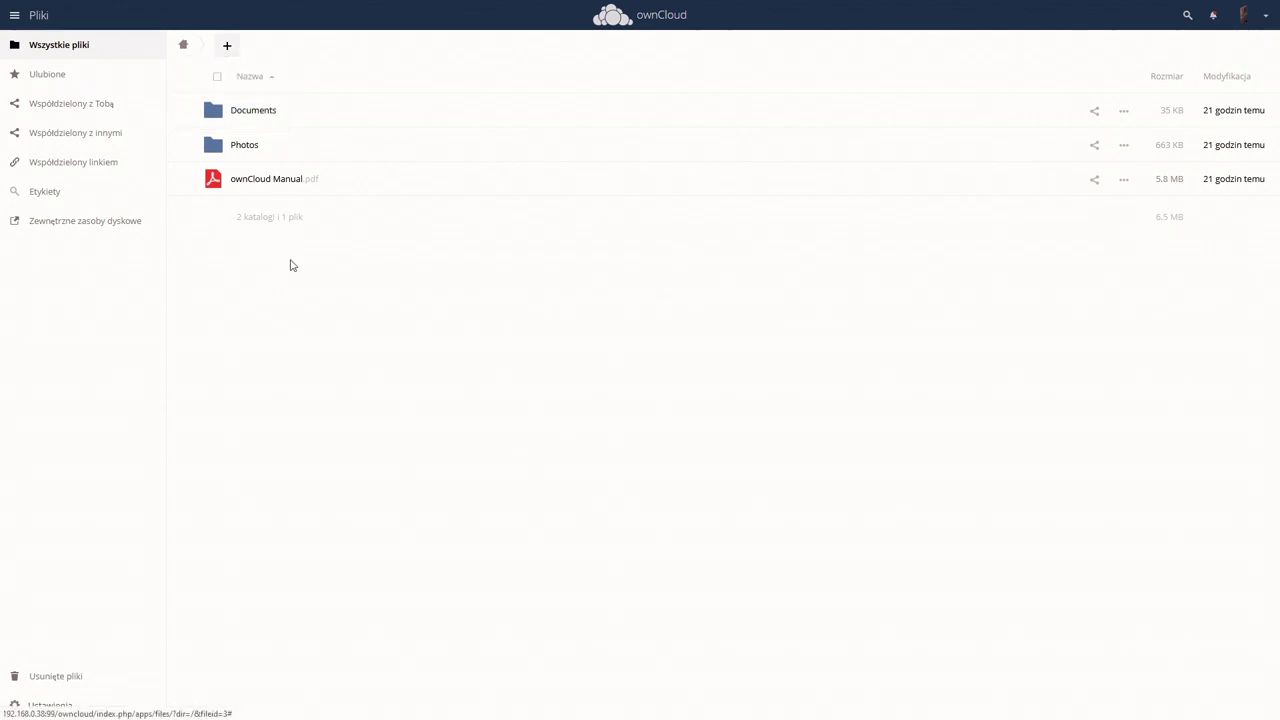
Step: Open the TEST folder, confirm it is empty, and return to All files
left_click(247, 184)
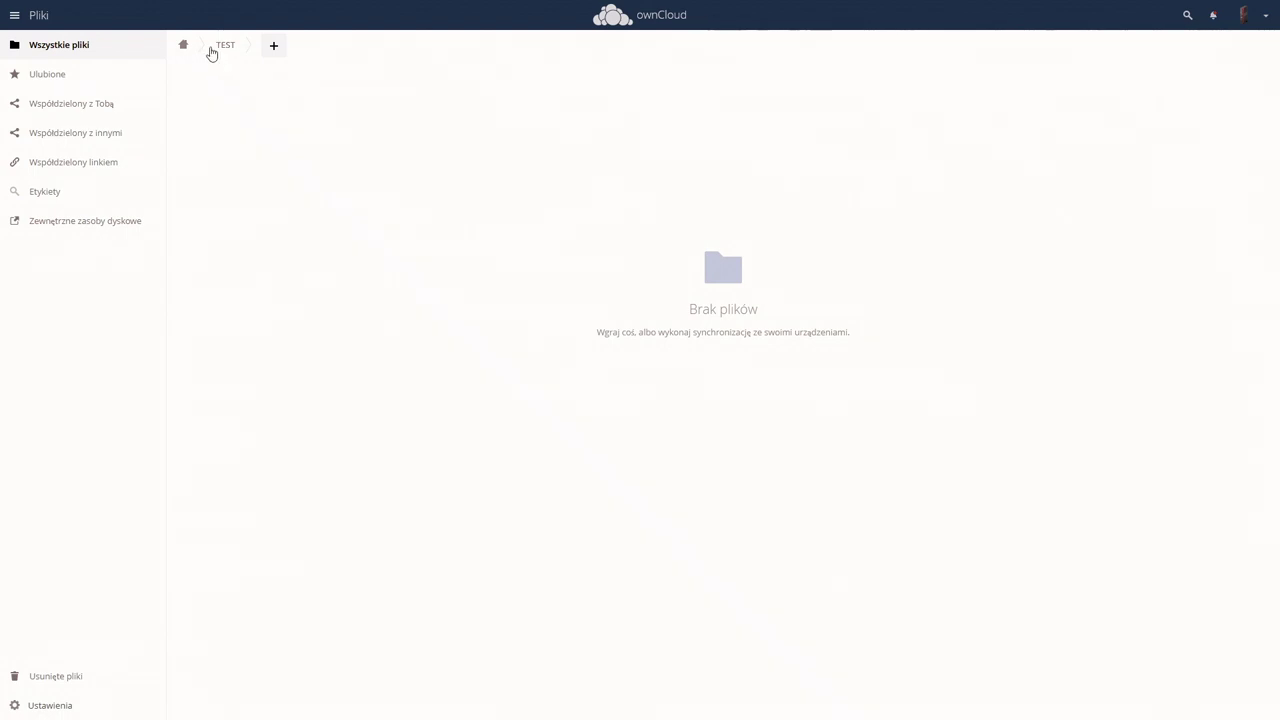
left_click(280, 50)
left_click(345, 205)
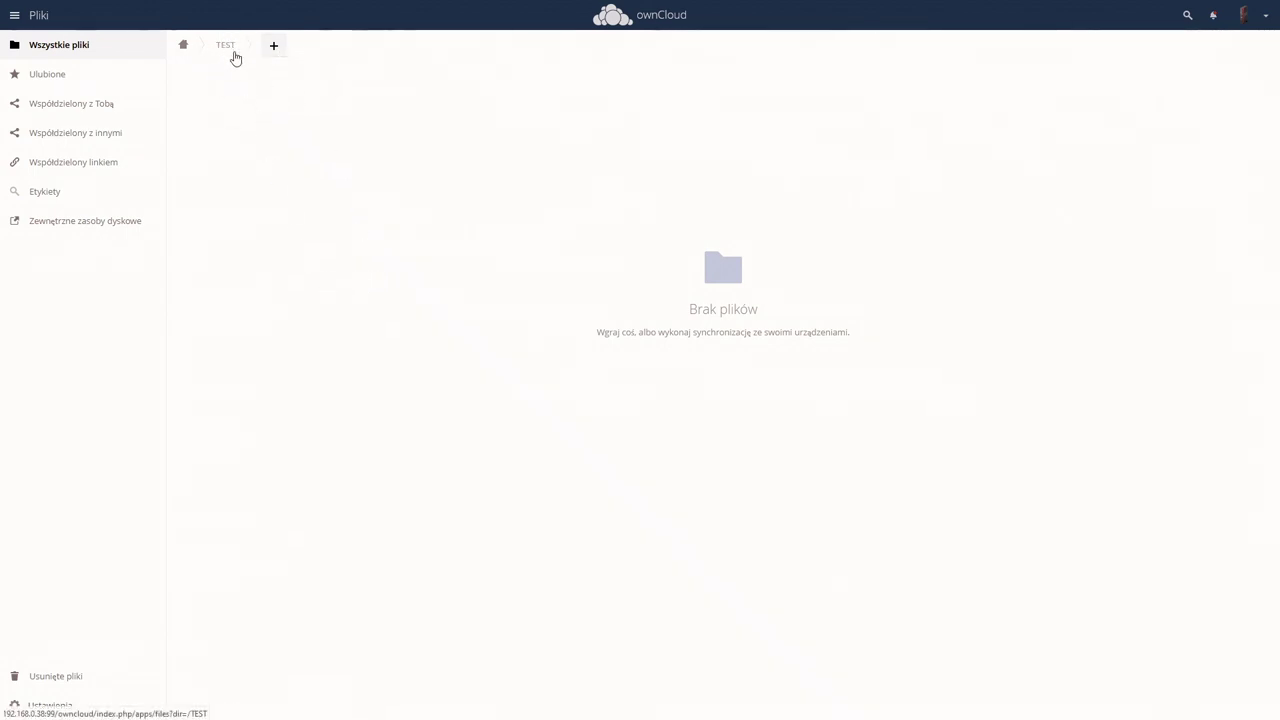
left_click(184, 45)
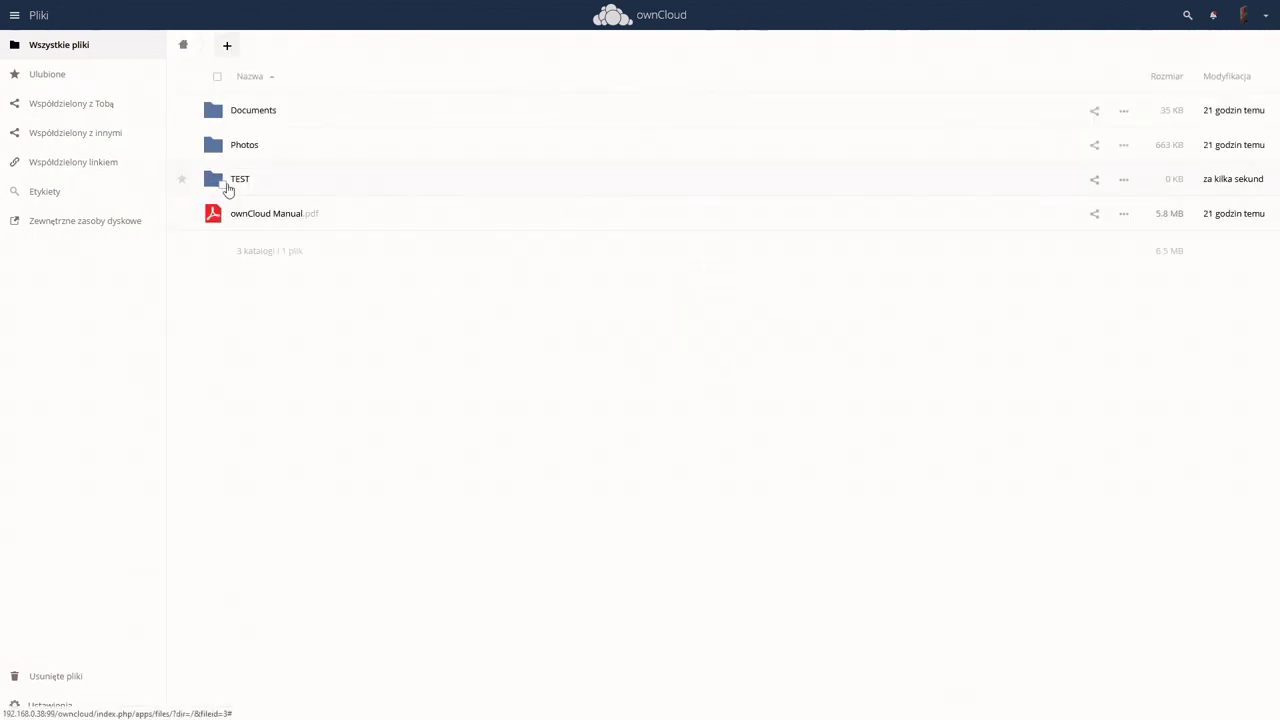
Step: Delete the TEST folder, then open the actions menu for ownCloud Manual.pdf
left_click(1123, 180)
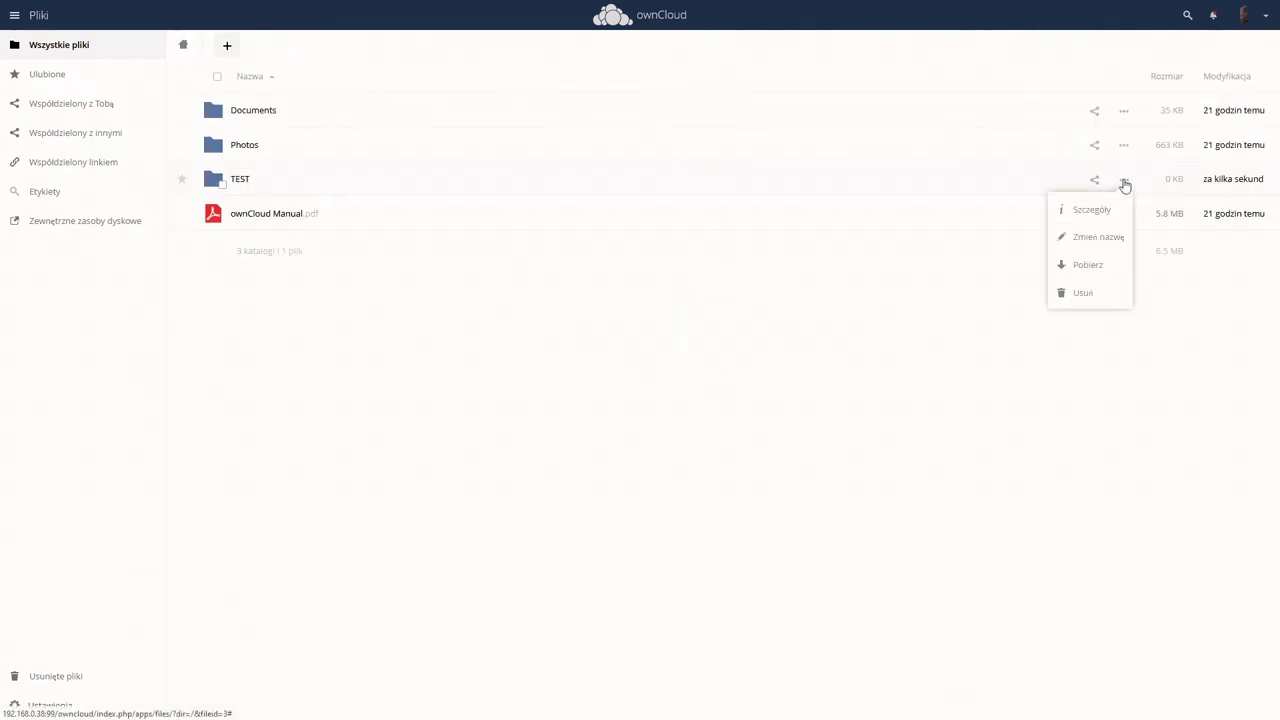
left_click(1090, 293)
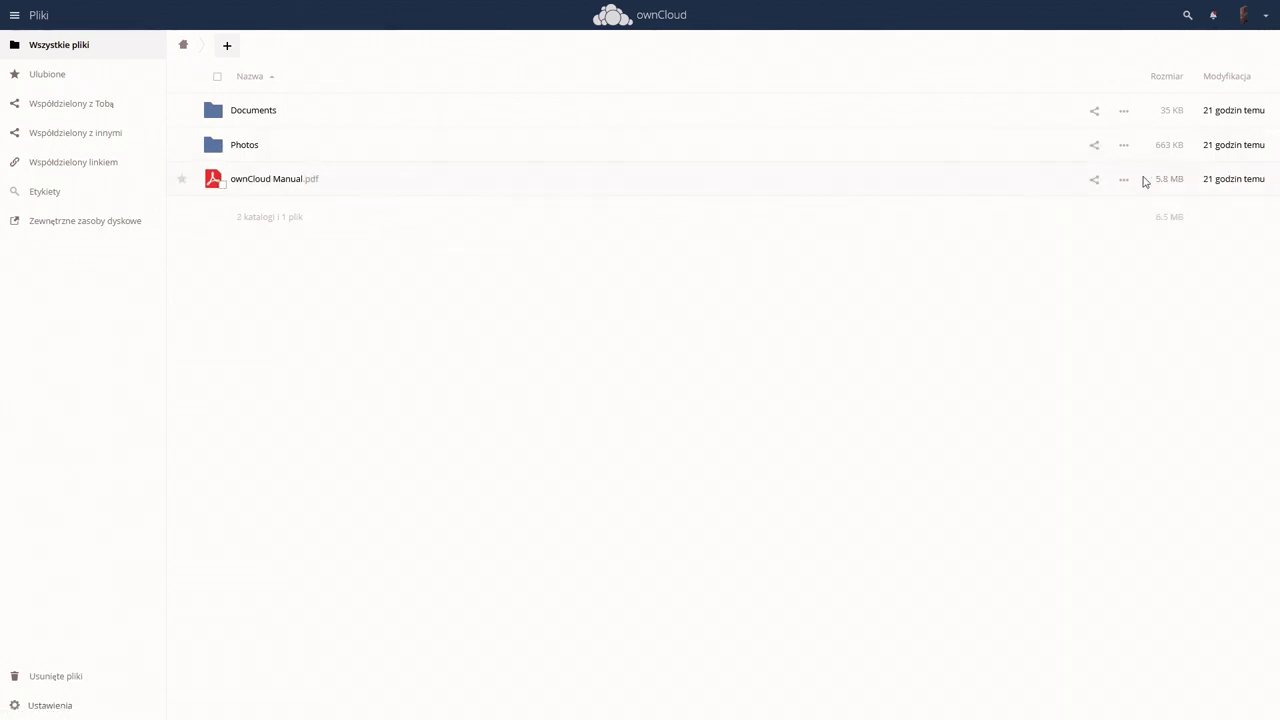
left_click(1125, 182)
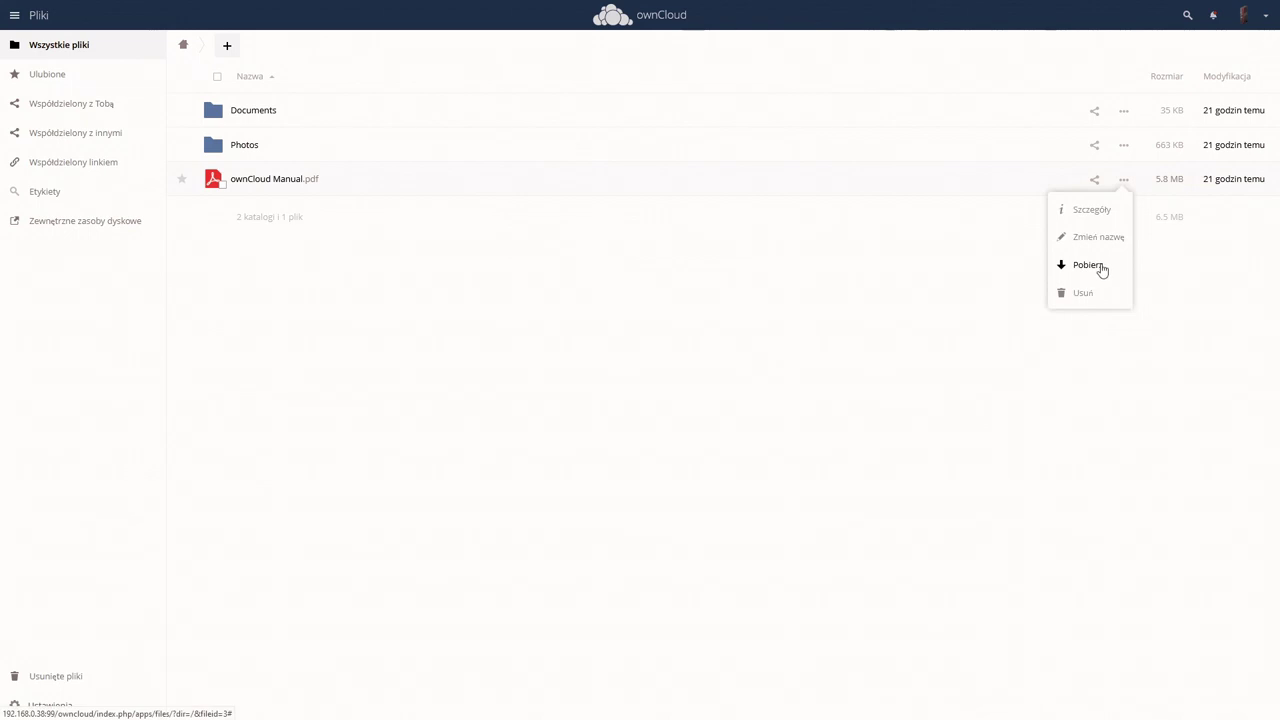
Step: View ownCloud Manual.pdf's Udostępnianie and Wersje details, close the panel, and open the account menu
left_click(1092, 210)
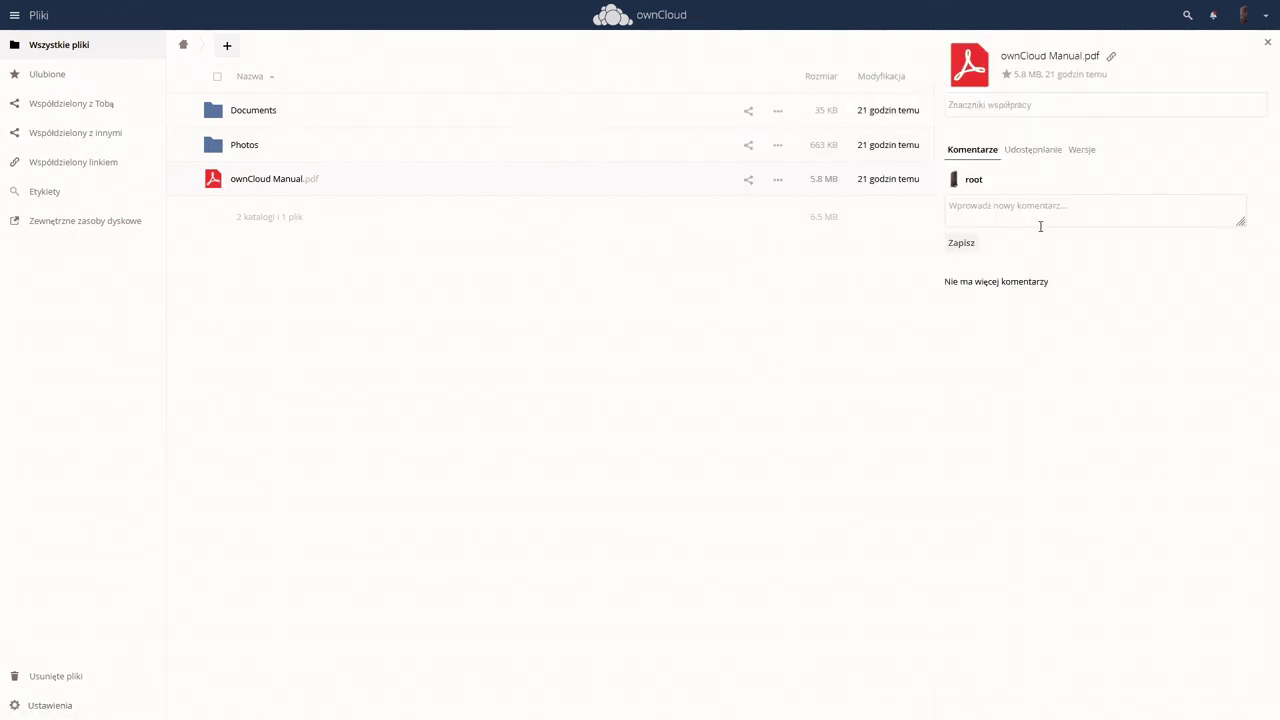
left_click(1046, 158)
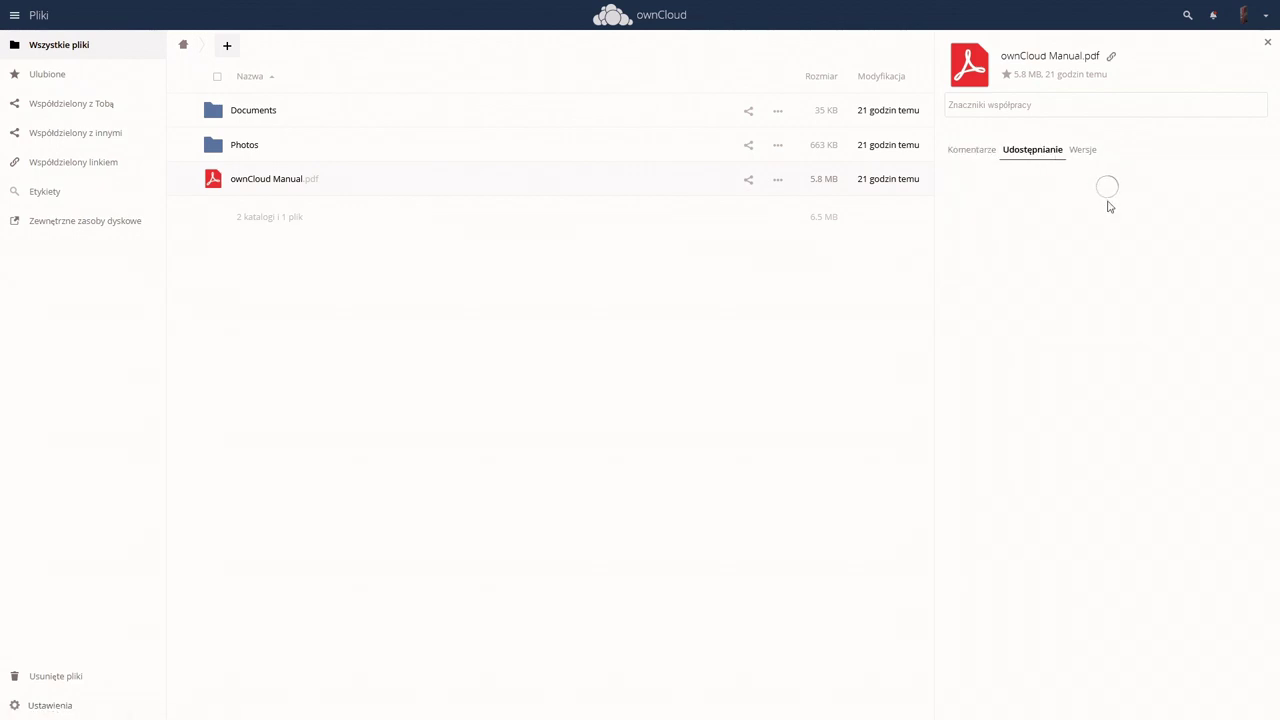
left_click(1094, 152)
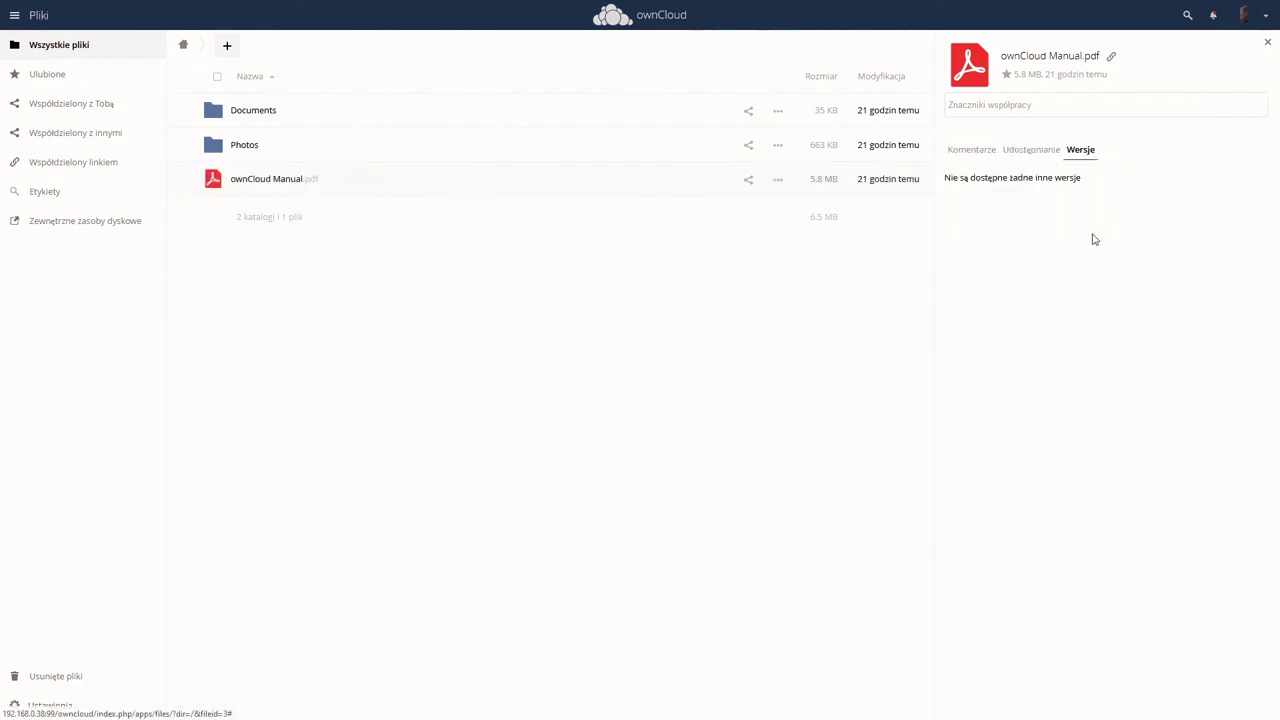
left_click(1268, 46)
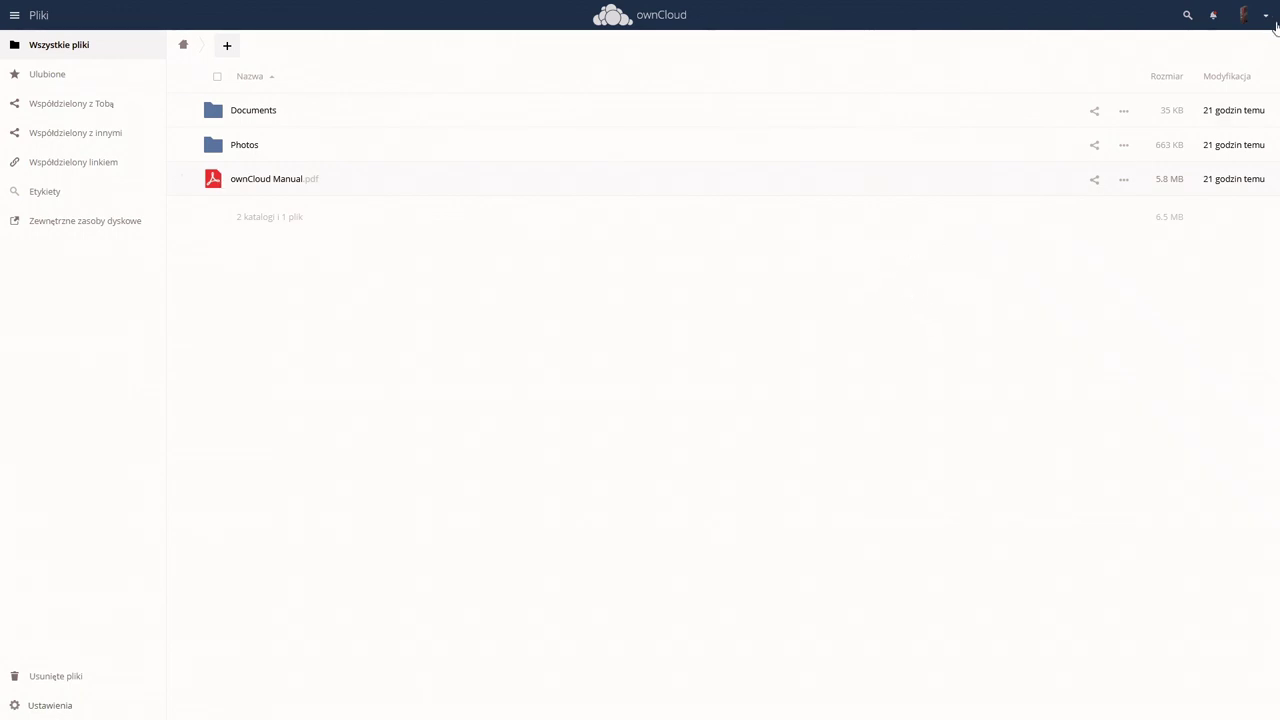
left_click(1264, 16)
Step: Open the Ustawienia personal settings, enter and then clear the current password, and select the email
left_click(1253, 46)
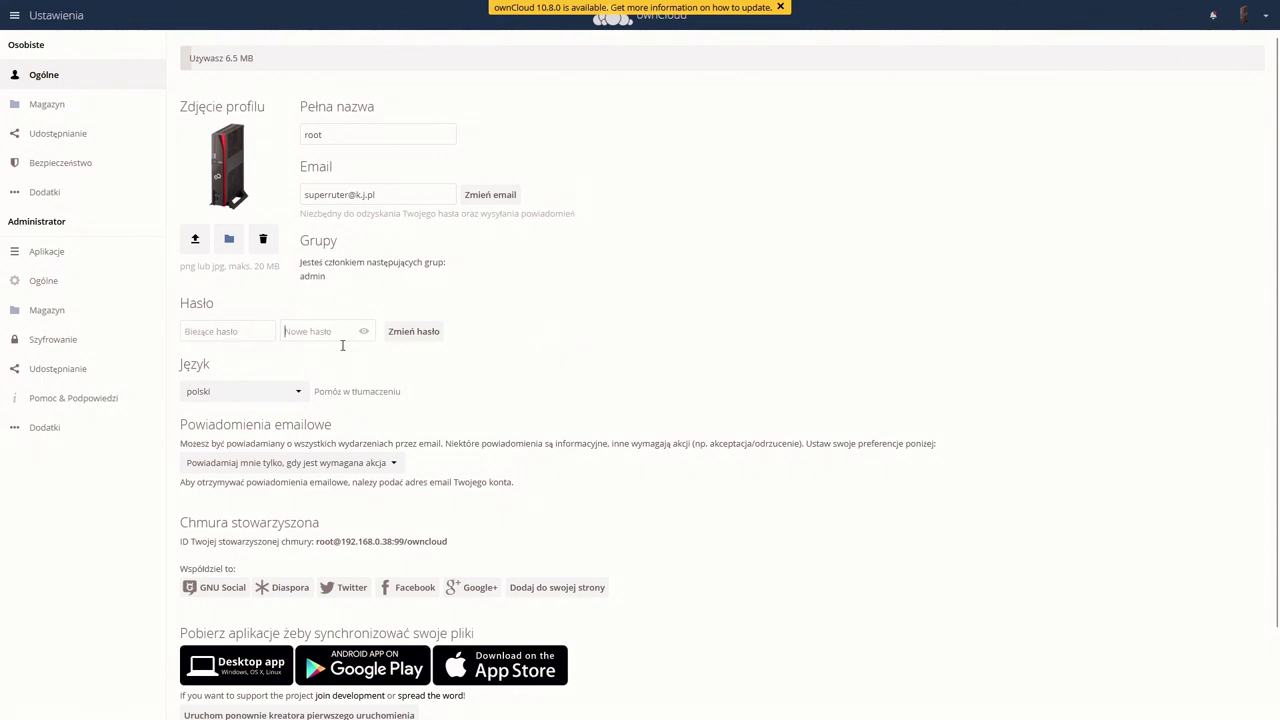
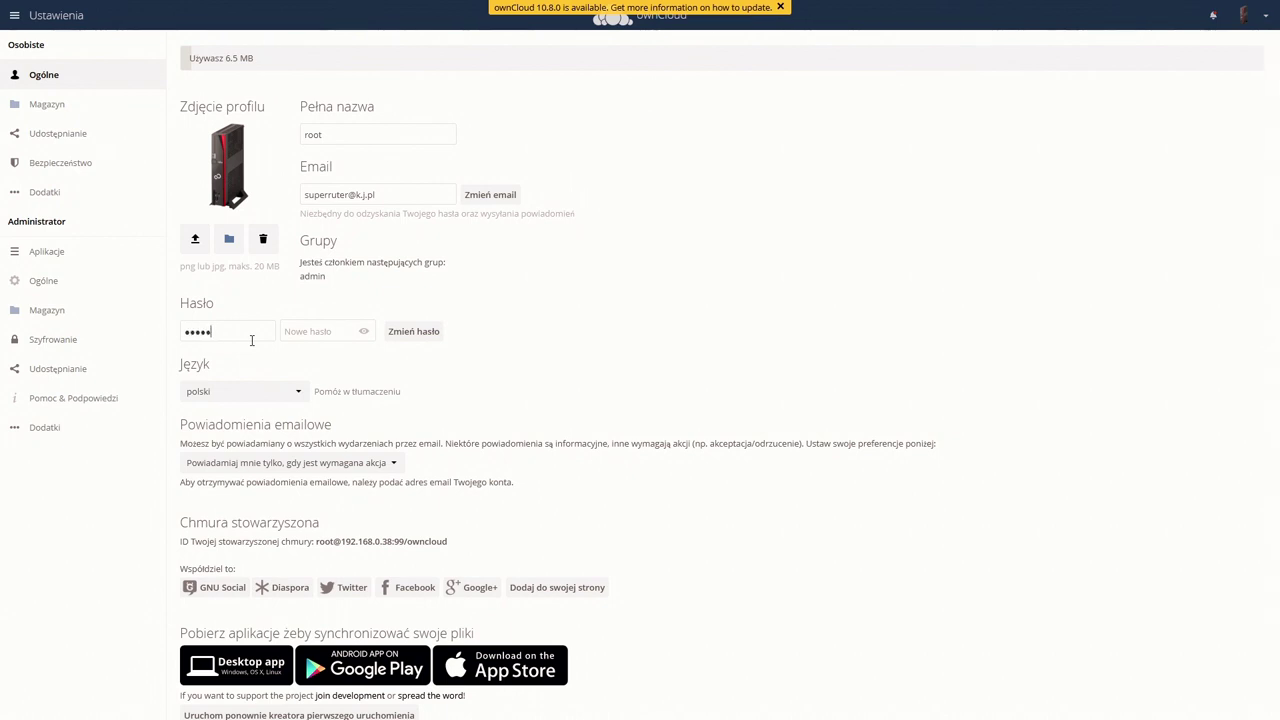
left_click(313, 336)
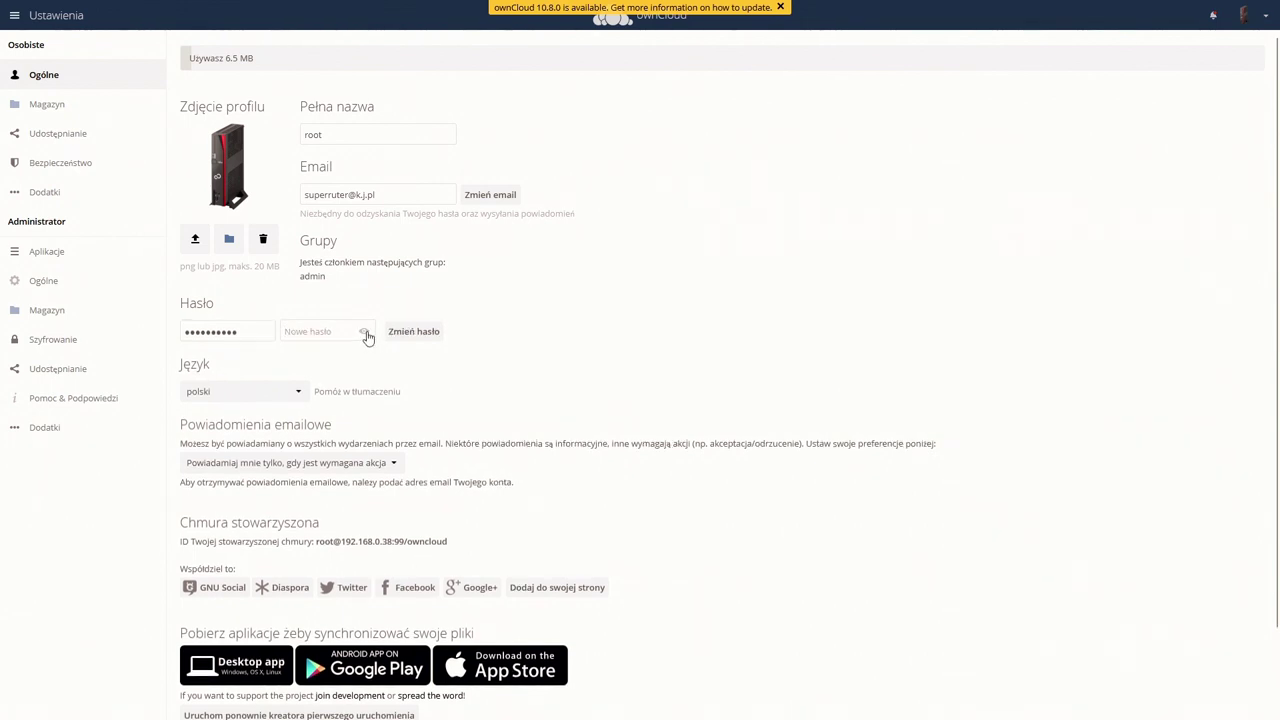
left_click_drag(246, 334, 189, 362)
key("BackSpace")
left_click_drag(397, 196, 270, 193)
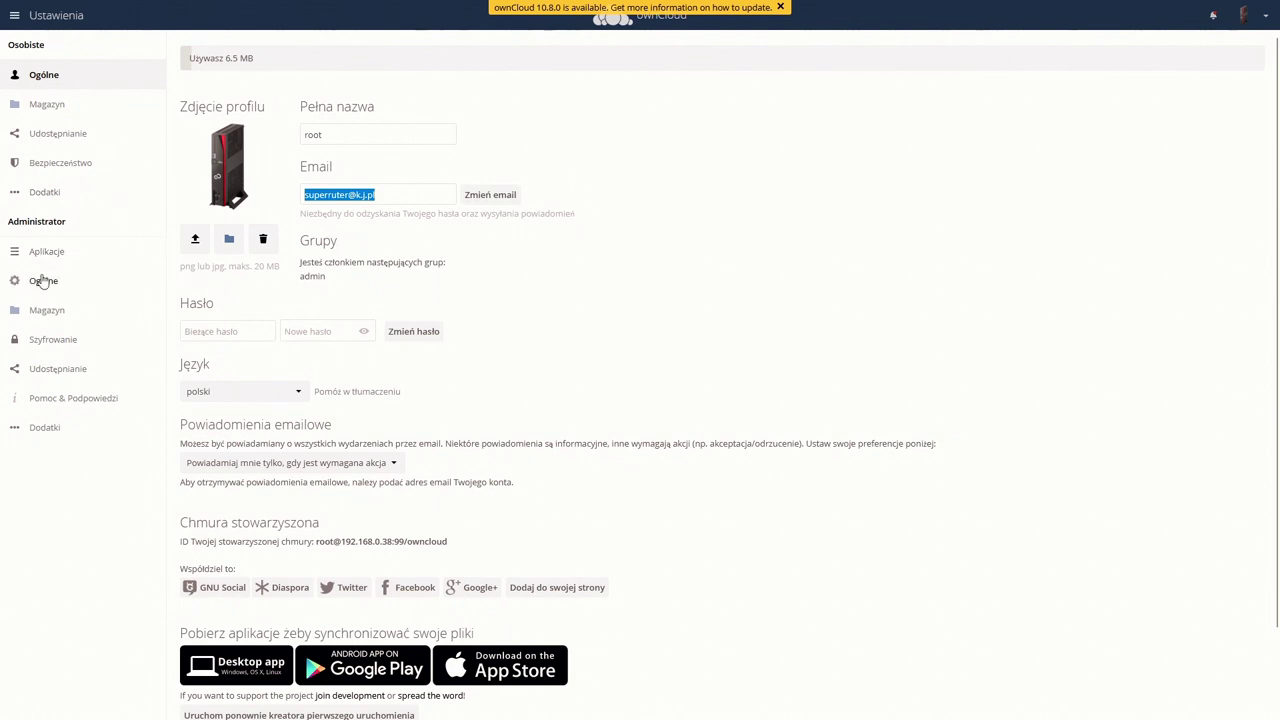
Step: In the personal Magazyn settings, add a Dysk Google storage mount and open its configuration
left_click(48, 313)
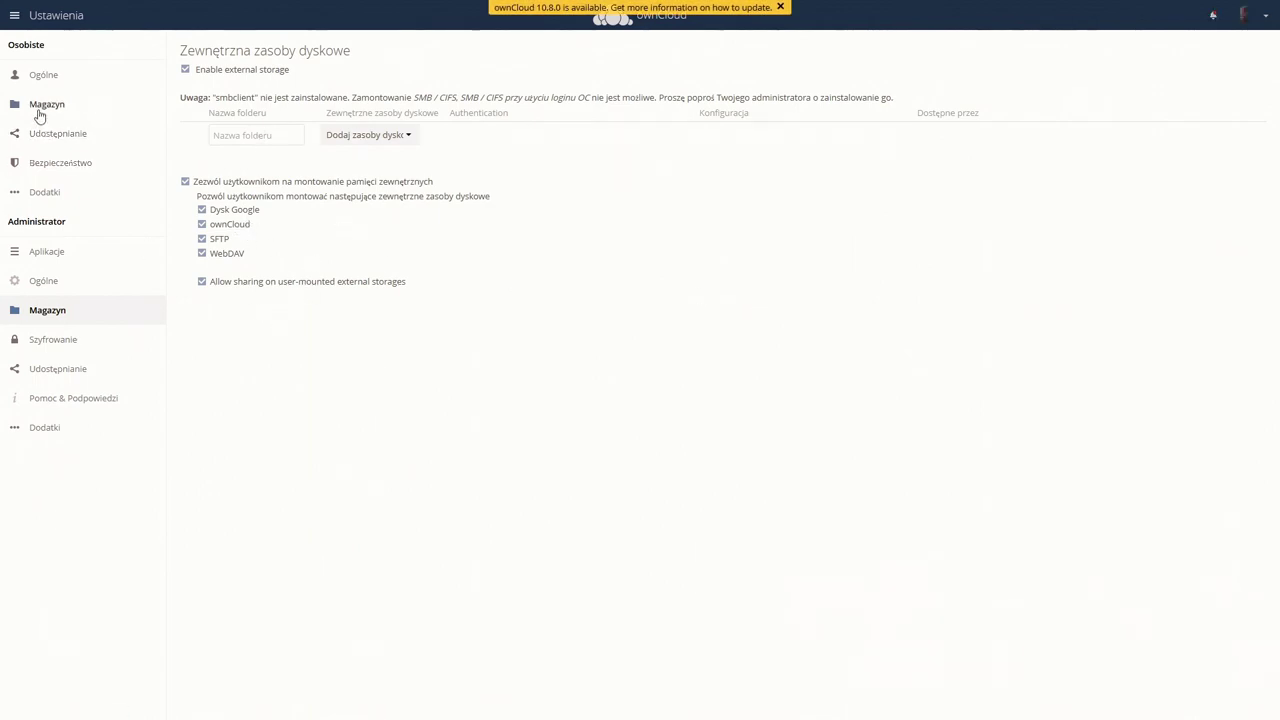
left_click(52, 108)
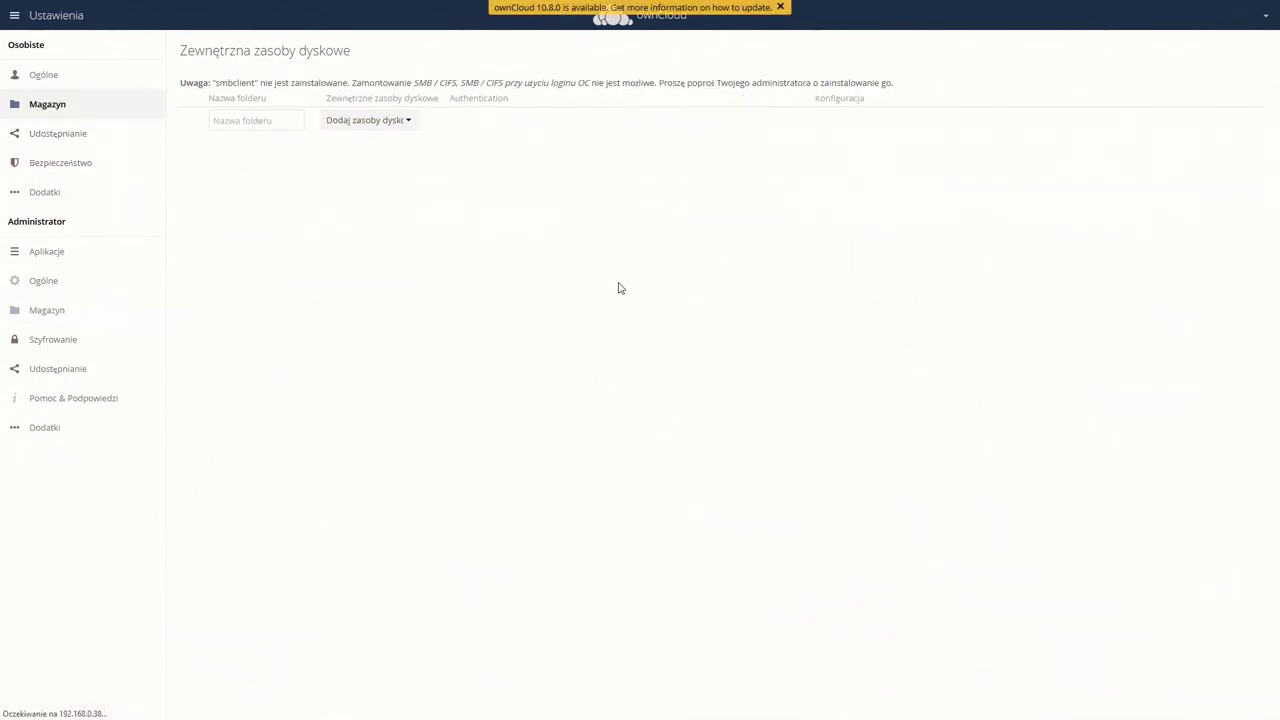
left_click(371, 154)
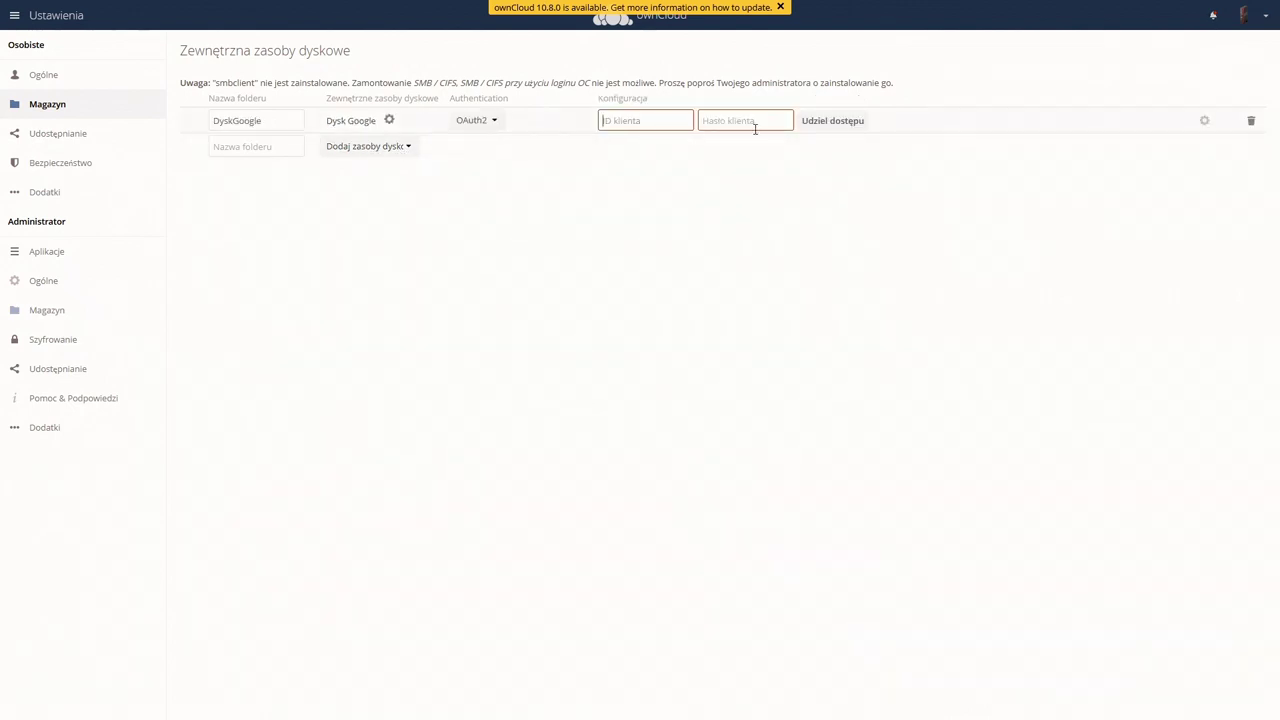
left_click(390, 122)
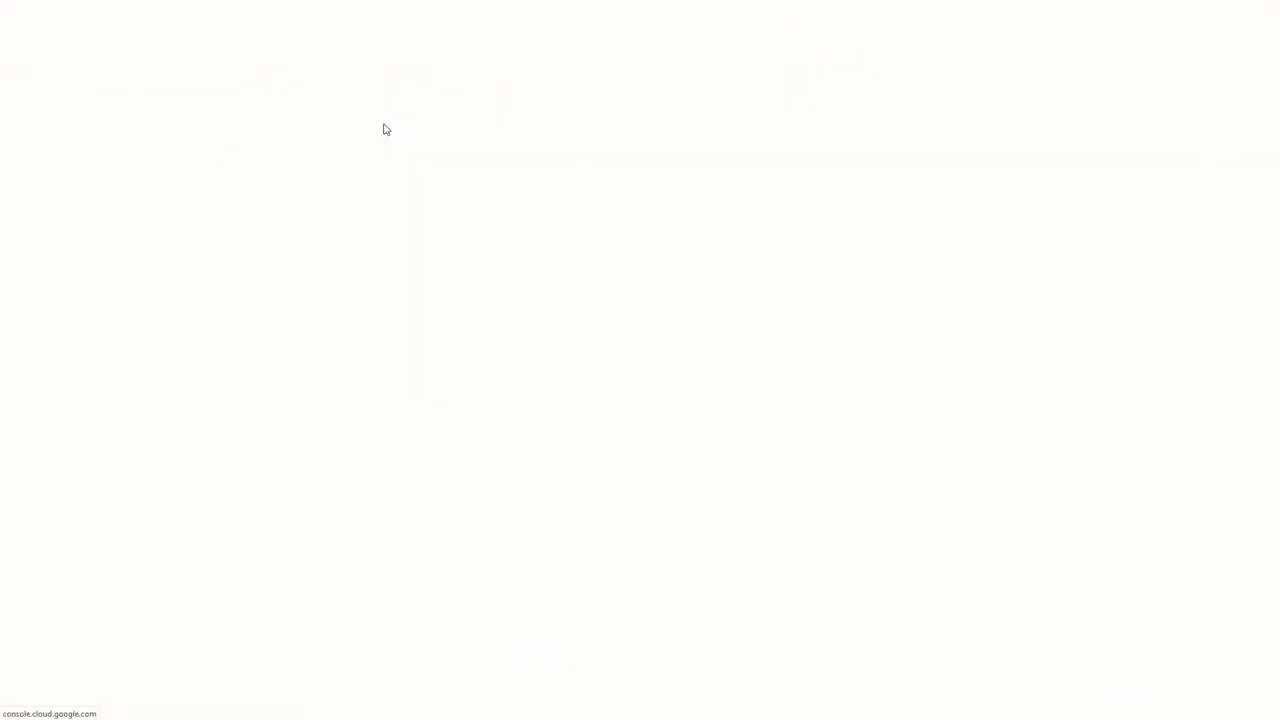
Step: Close the Google accounts tab and delete the DyskGoogle mount, leaving no external storage
left_click(318, 15)
key("F11")
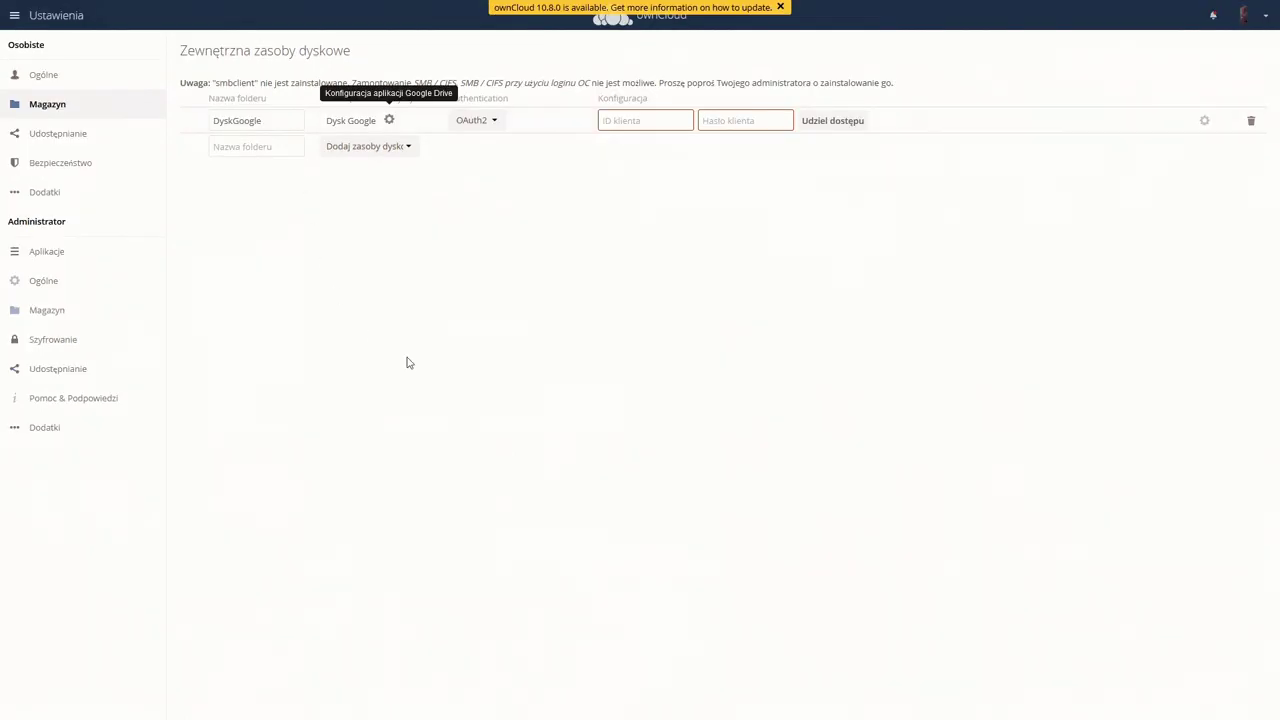
left_click(1250, 120)
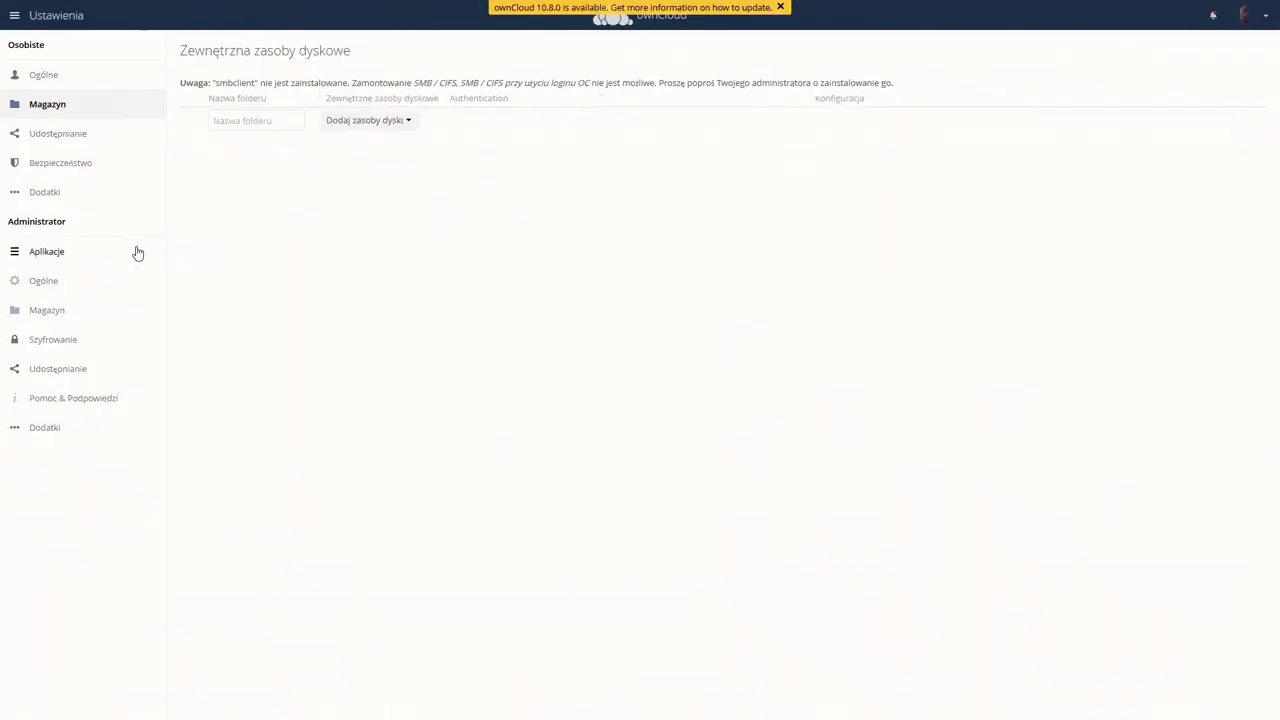
Step: Look over the Bezpieczeństwo, Udostępnianie and Ogólne settings, then return to the Pliki file list
left_click(82, 166)
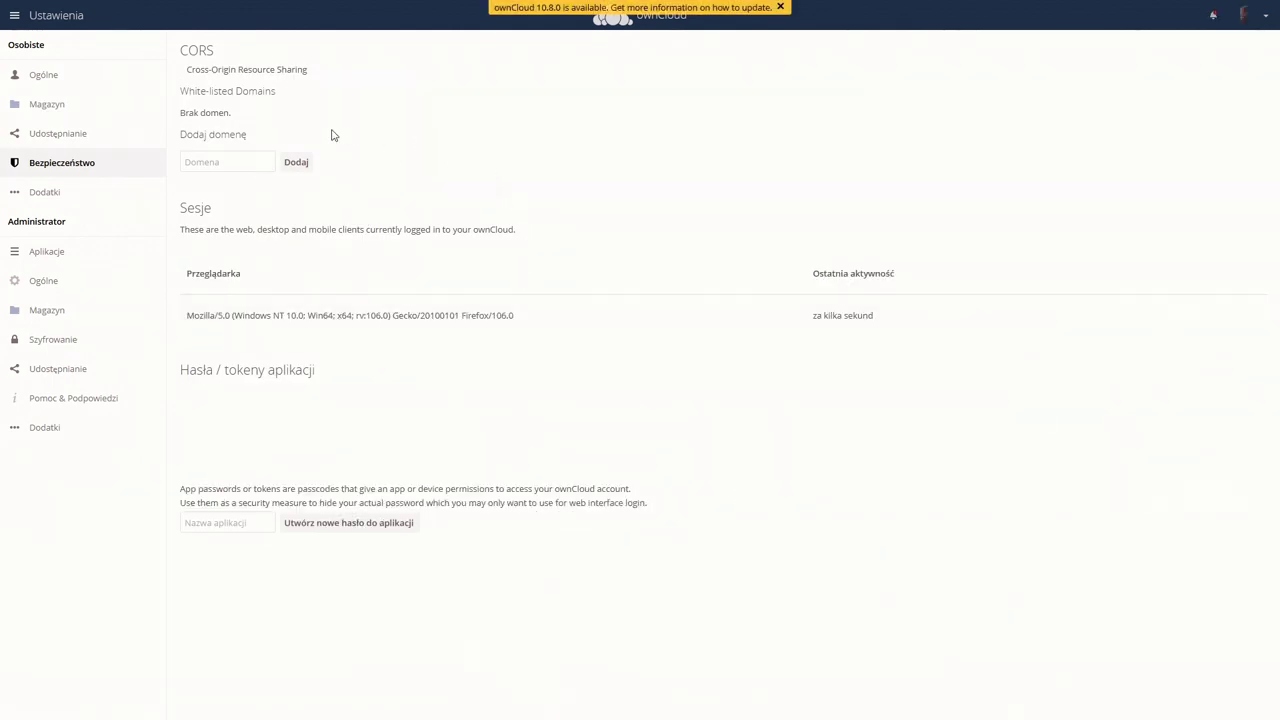
mouse_move(533, 316)
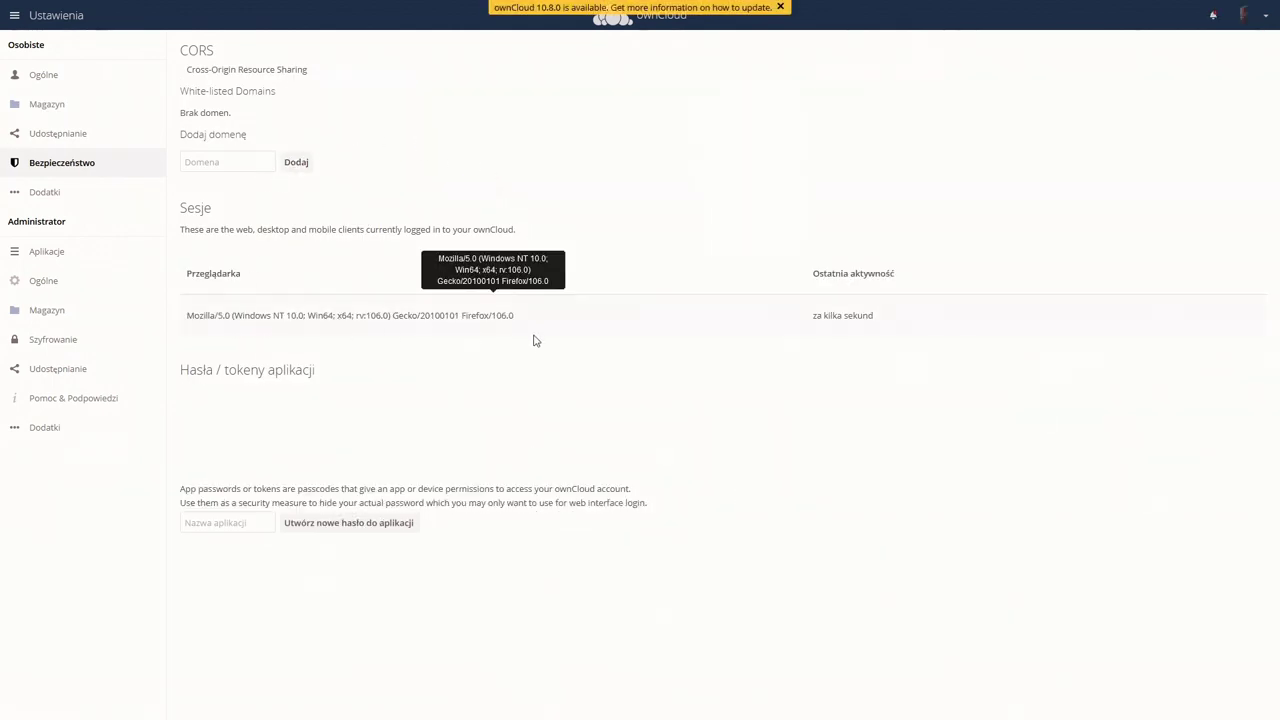
left_click(53, 137)
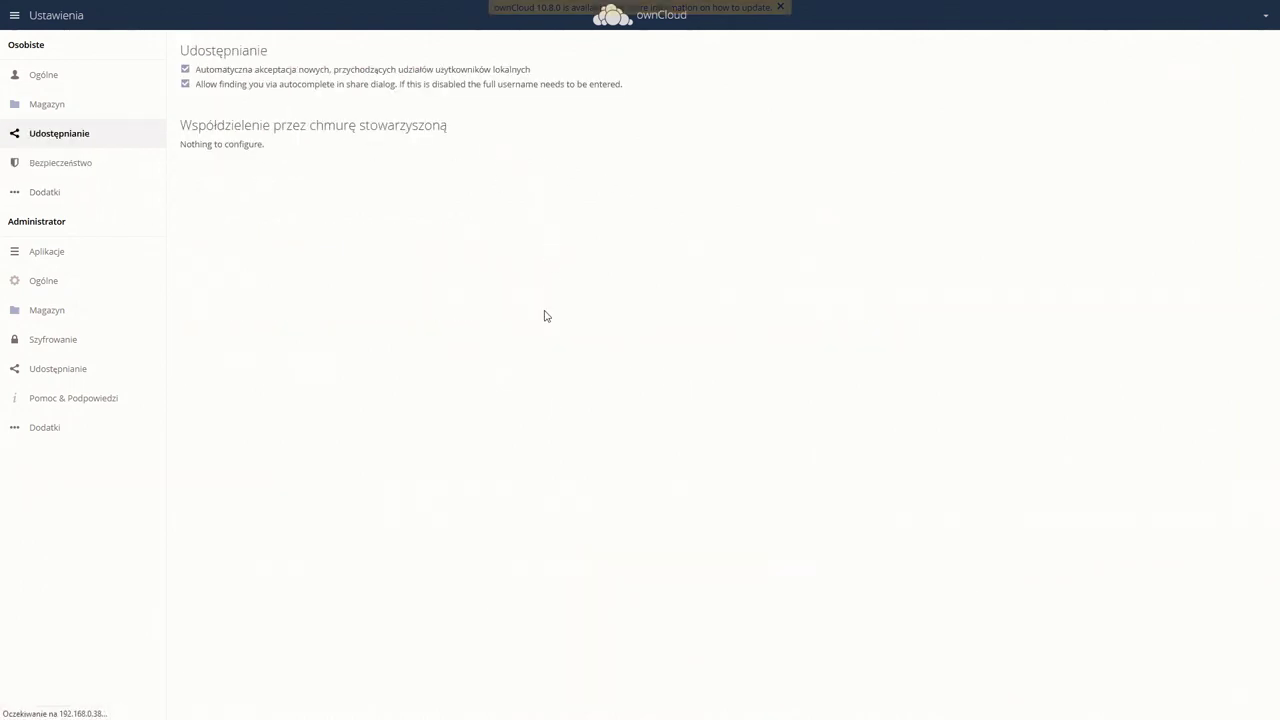
left_click(50, 80)
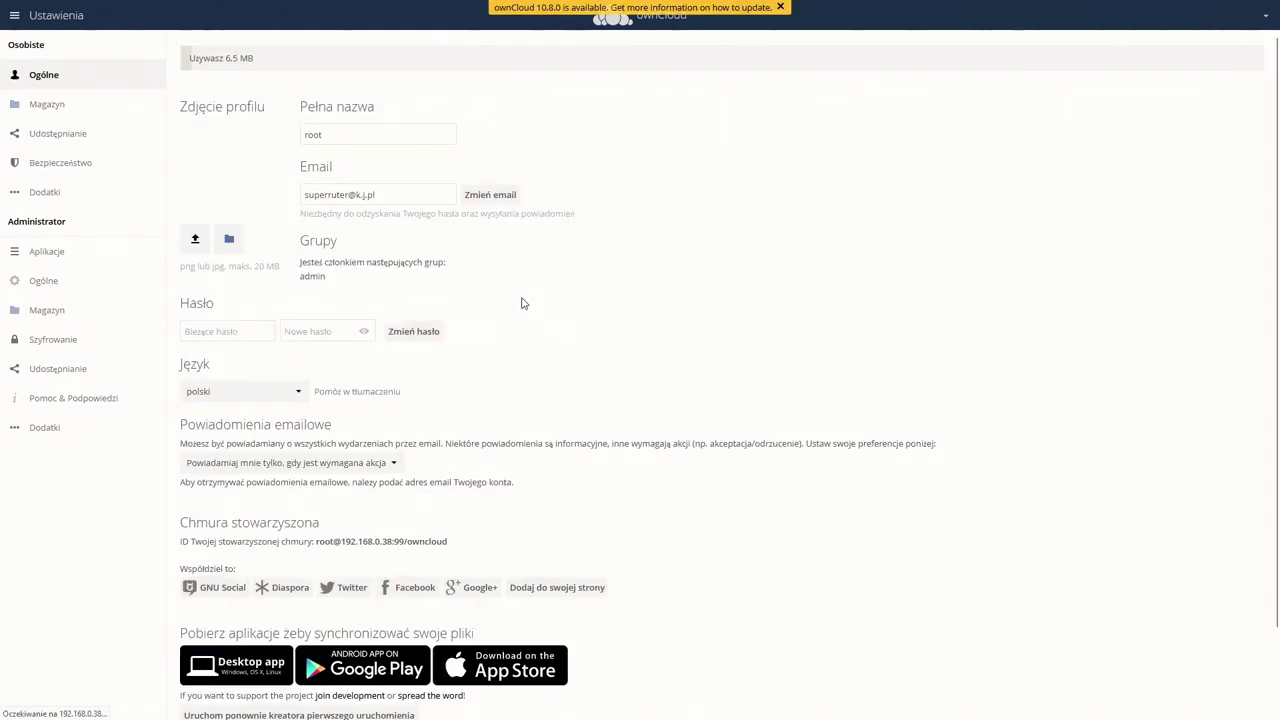
left_click(15, 17)
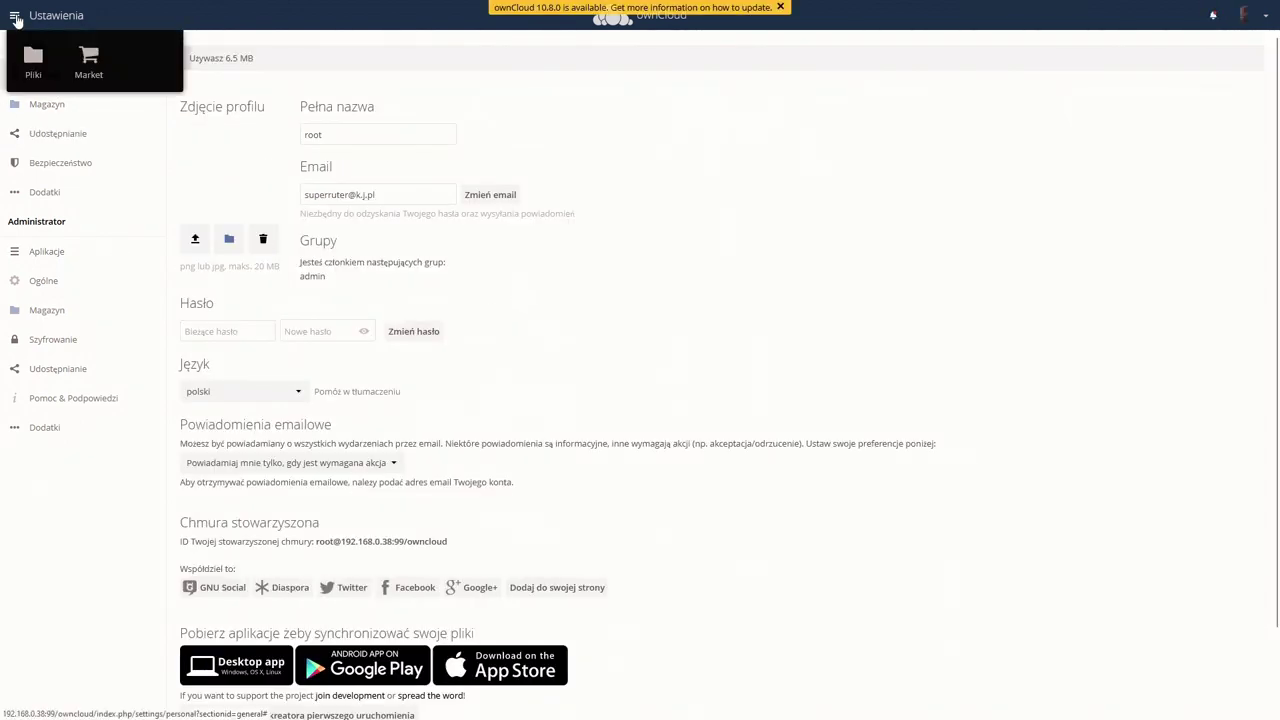
left_click(34, 58)
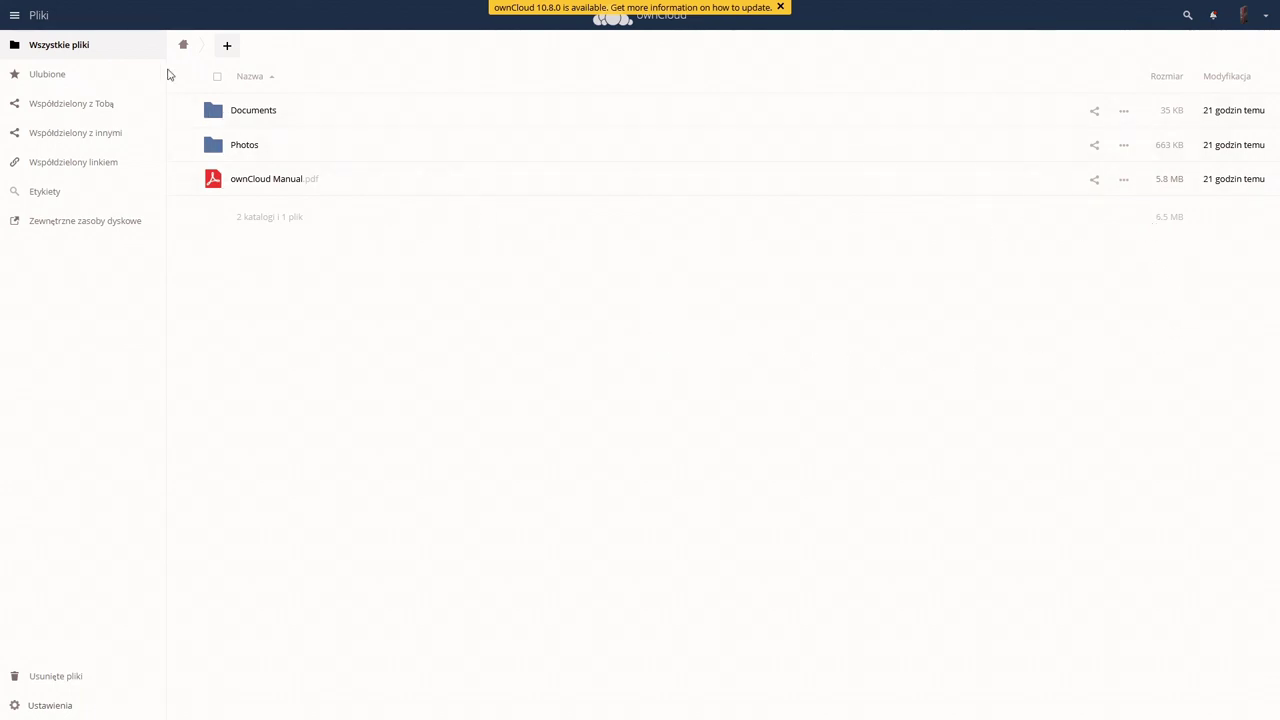
Step: Open the Market app catalogue and view the privacyIDEA two-factor app details
left_click(15, 16)
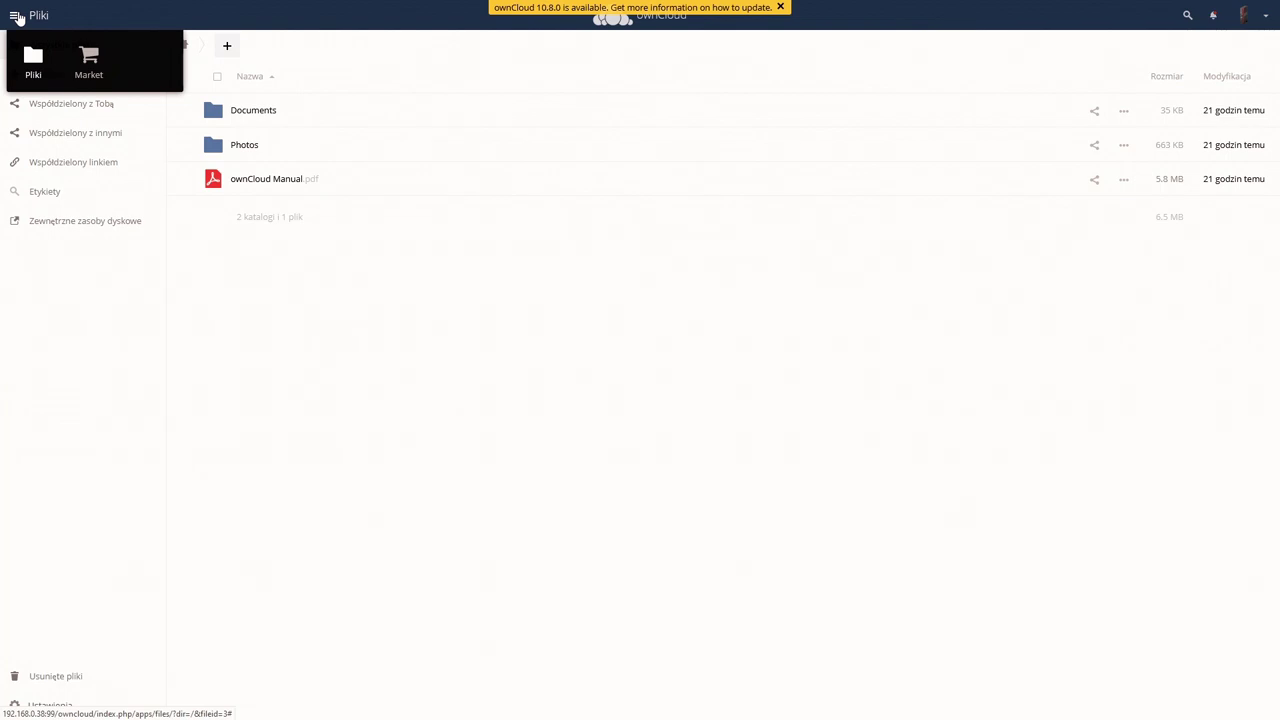
left_click(89, 76)
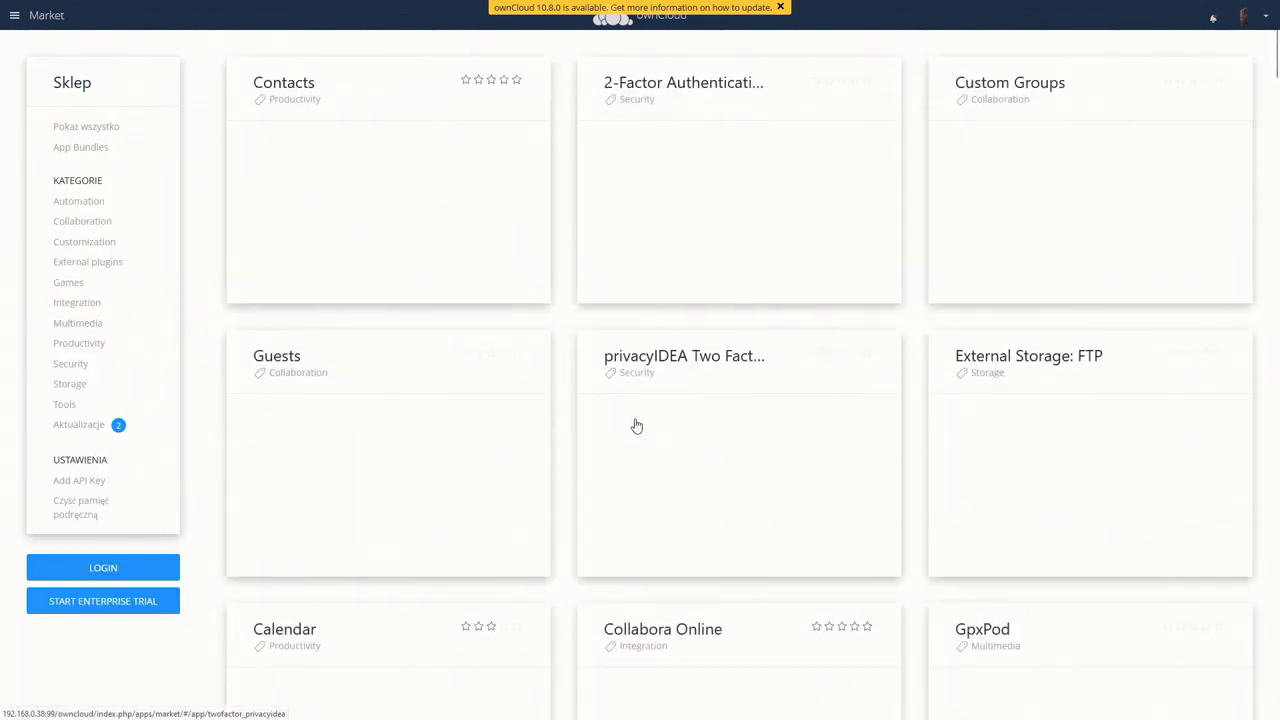
left_click(631, 425)
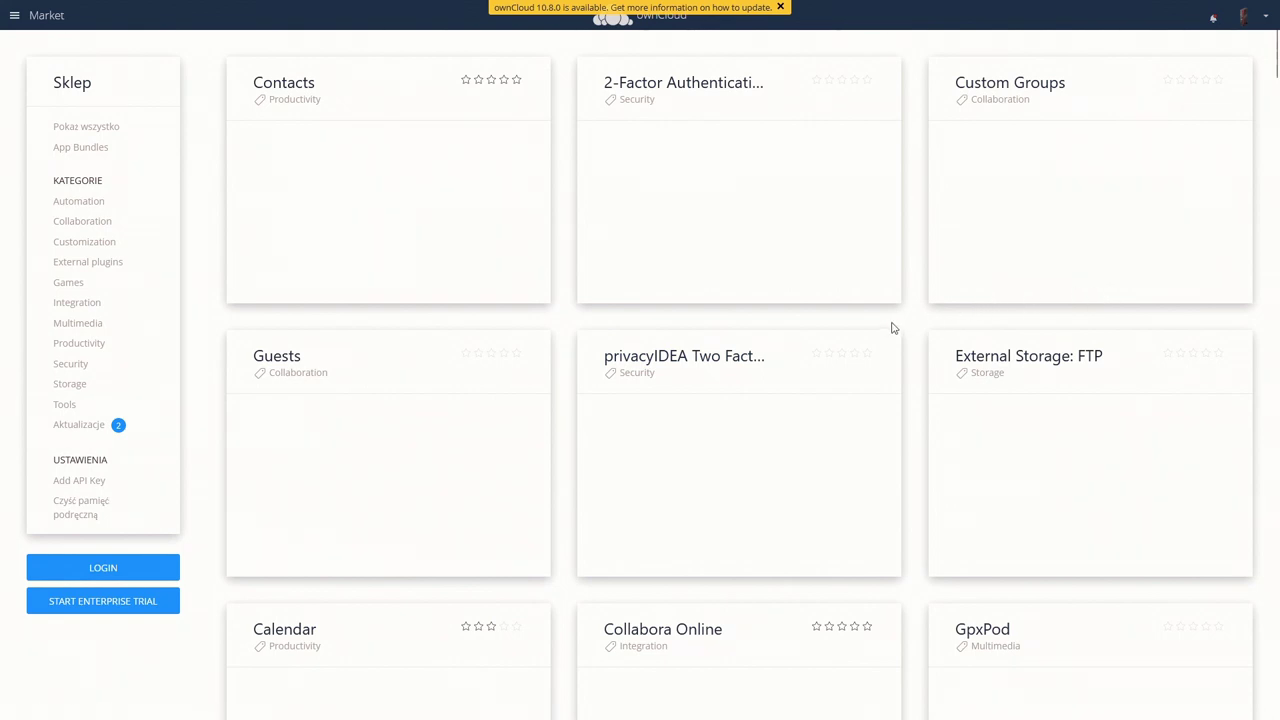
Step: Scroll through the Market app cards such as Contacts, Calendar and Collabora Online, then back up
scroll(893, 328, "down", 1)
scroll(893, 328, "down", 1)
scroll(895, 330, "down", 2)
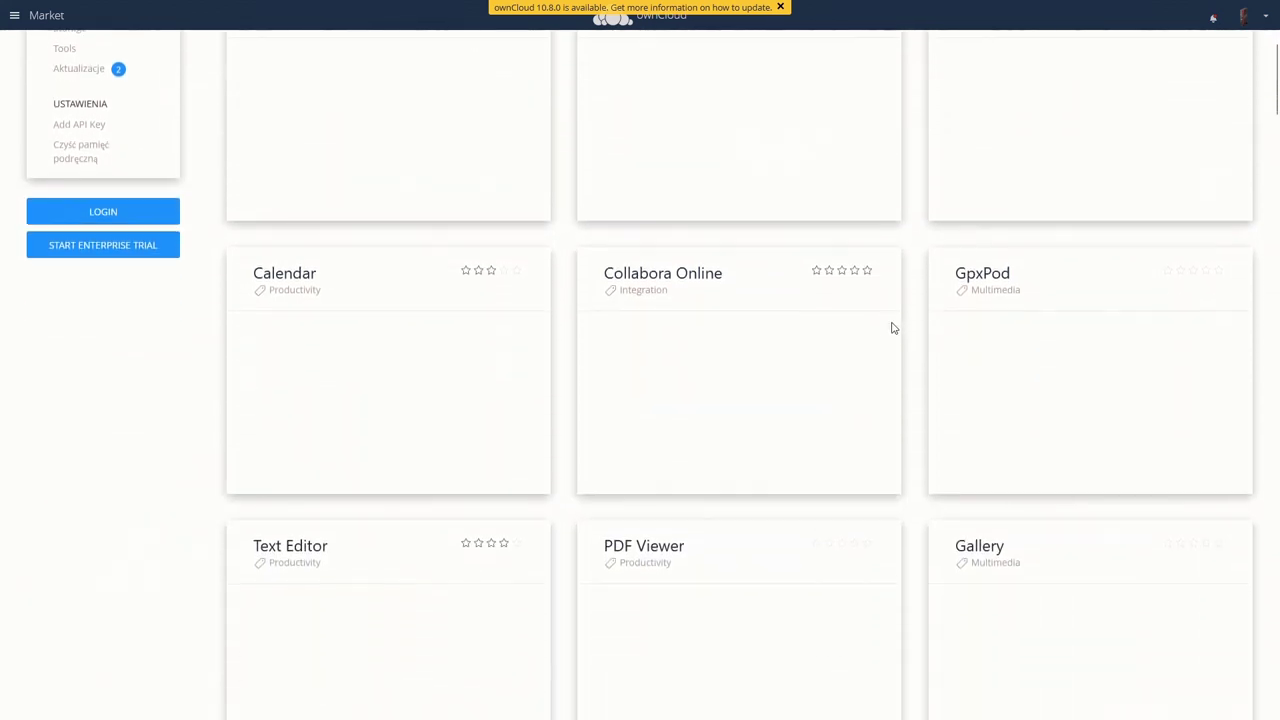
scroll(700, 523, "down", 2)
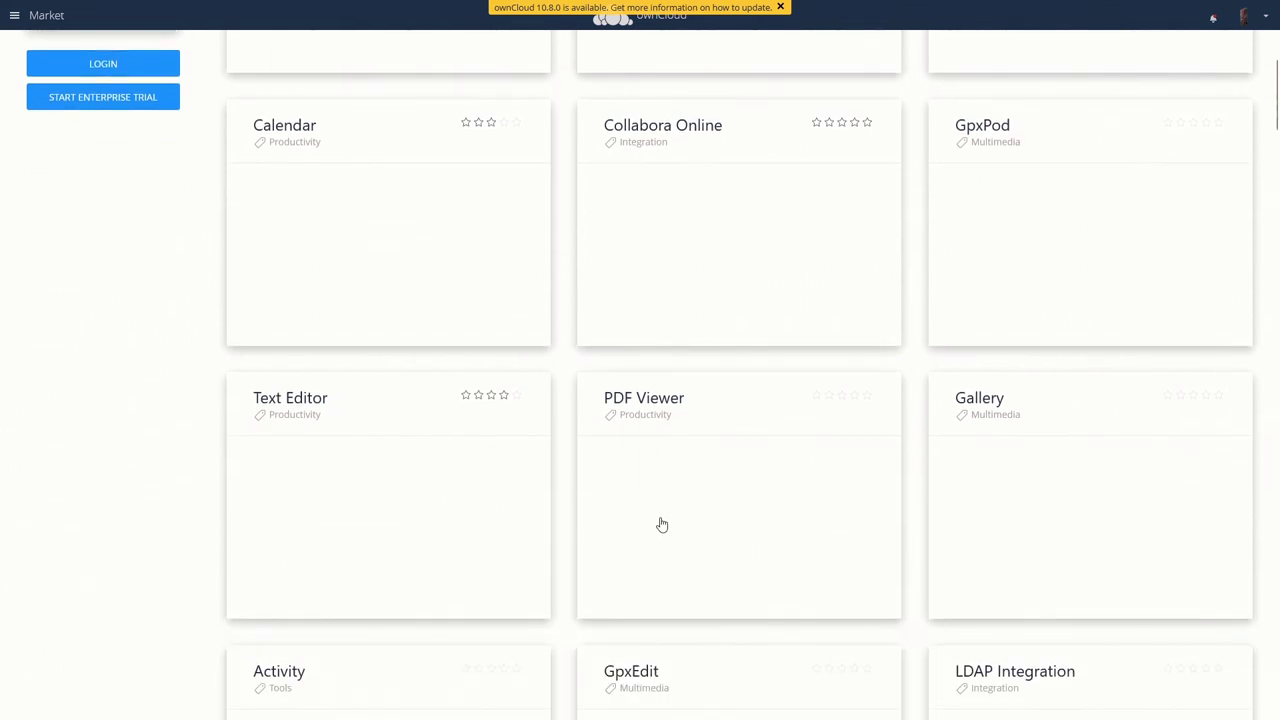
scroll(914, 437, "down", 4)
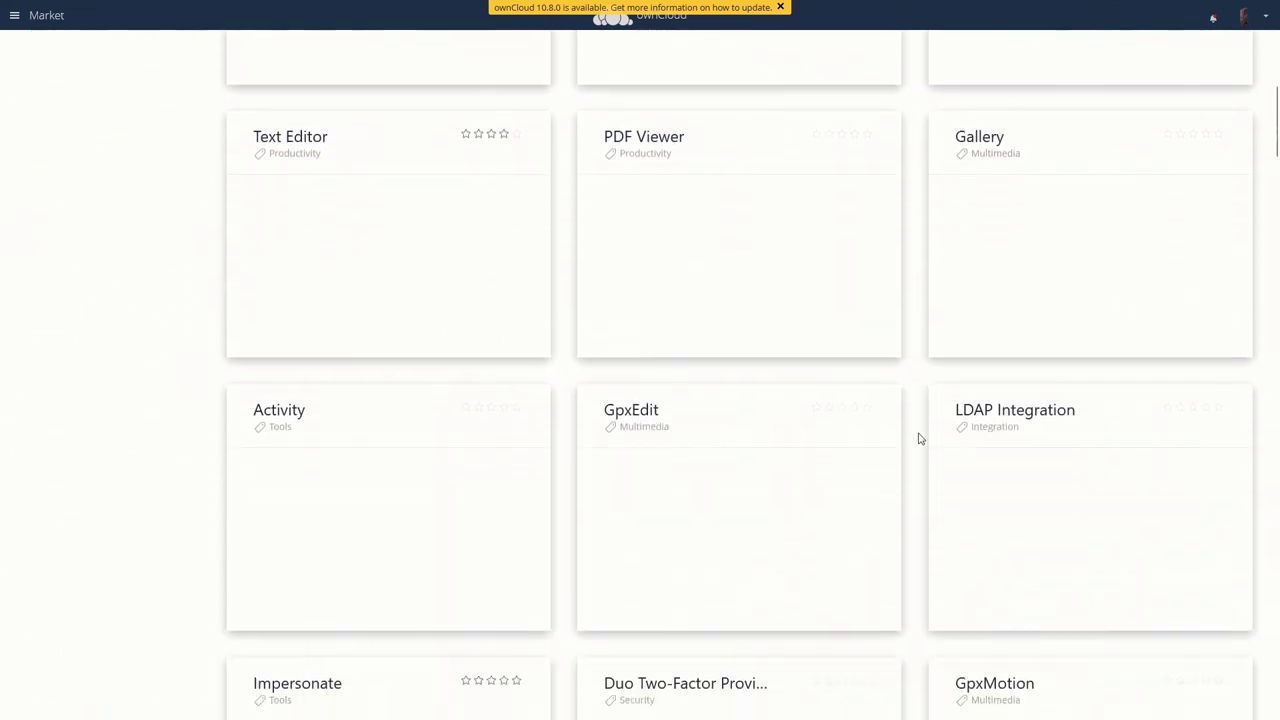
scroll(922, 438, "down", 1)
scroll(922, 438, "down", 4)
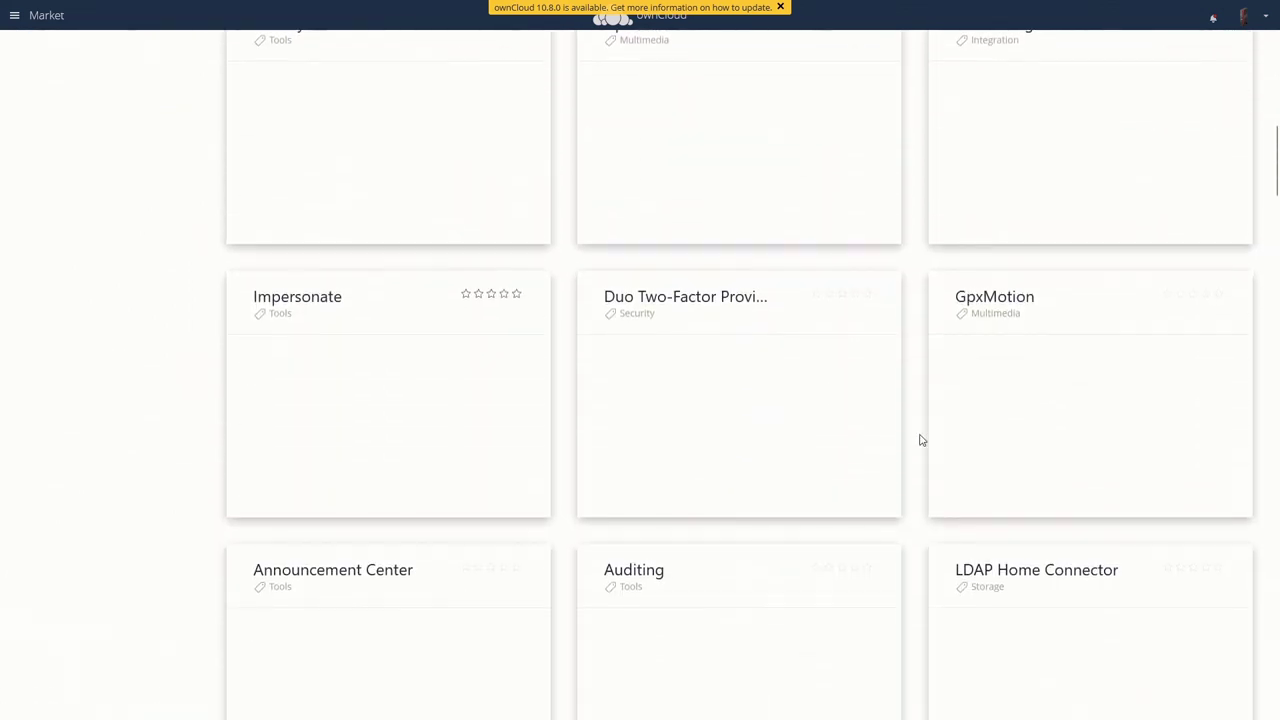
scroll(921, 440, "down", 2)
scroll(921, 440, "down", 3)
scroll(919, 438, "down", 4)
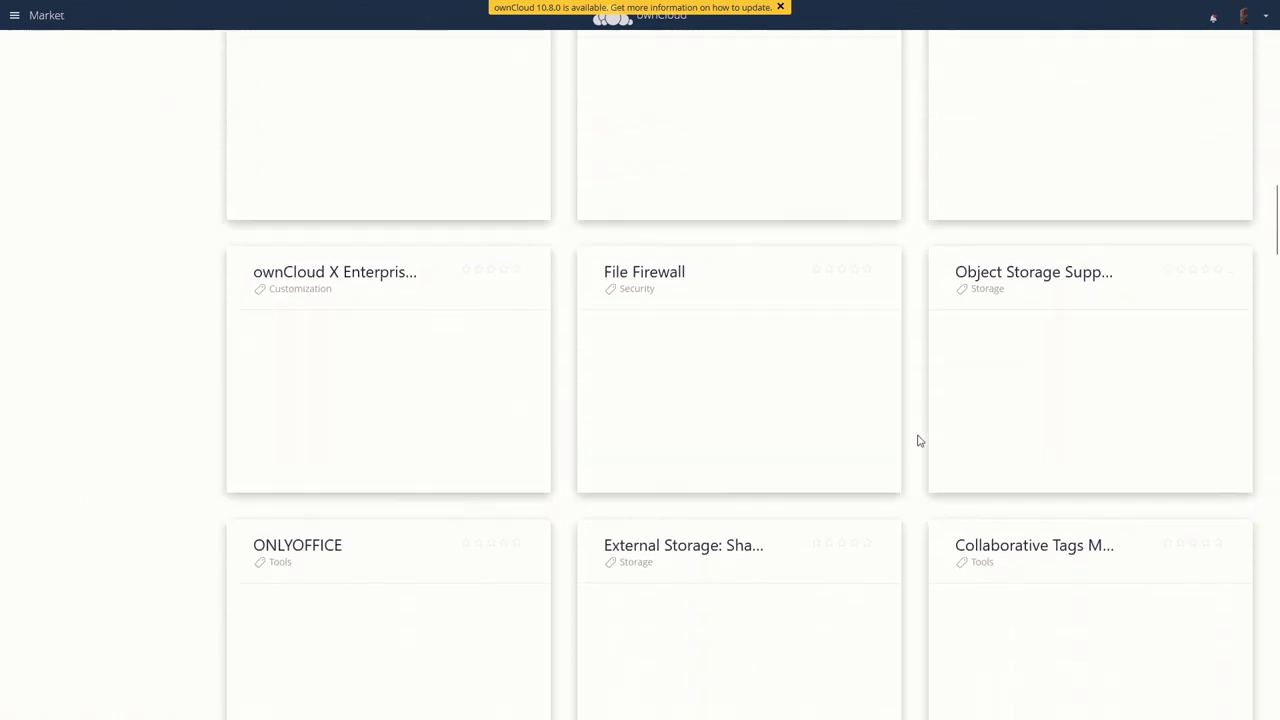
scroll(915, 440, "up", 11)
scroll(915, 440, "up", 10)
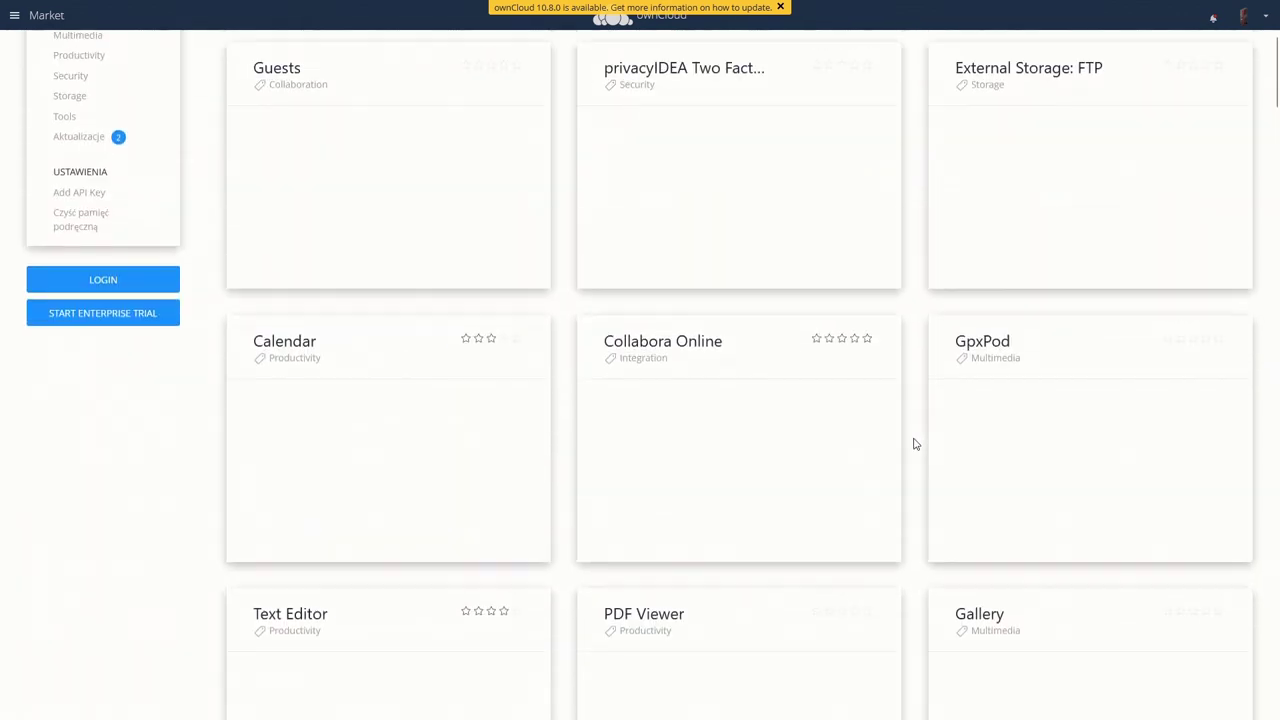
scroll(915, 440, "up", 4)
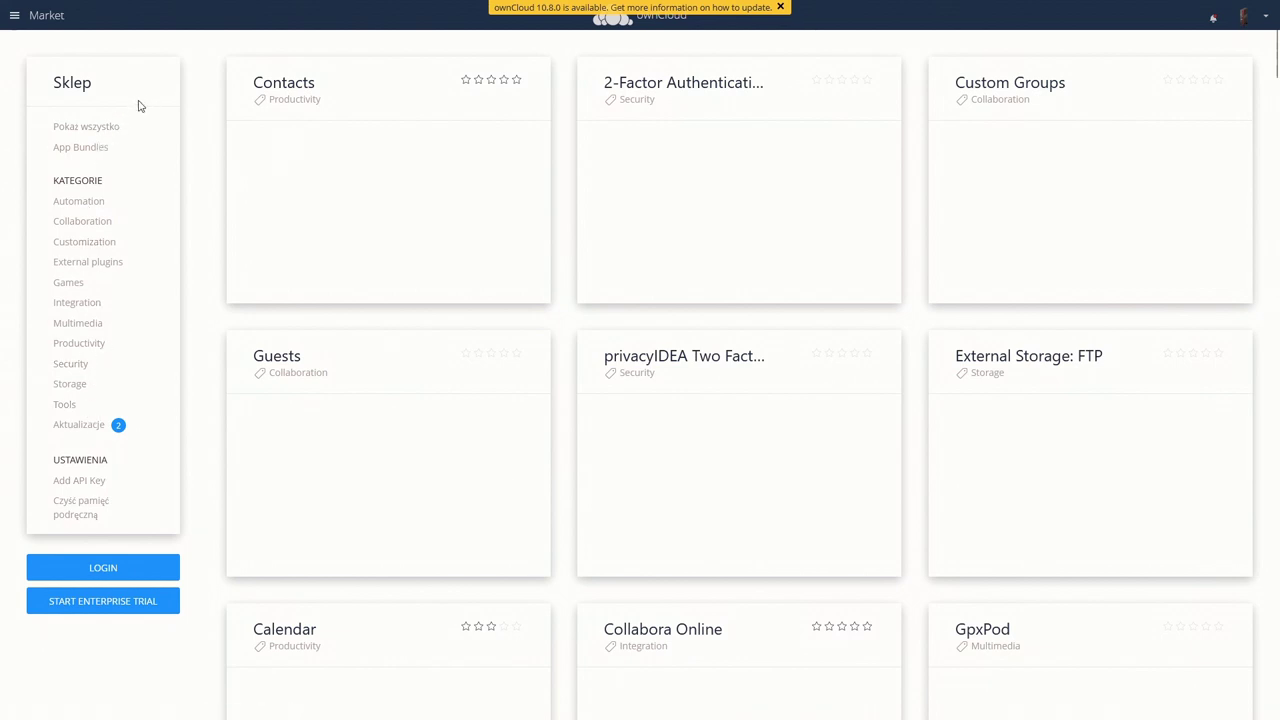
Step: Toggle the browser's full screen and reopen the ownCloud app menu
key("F11")
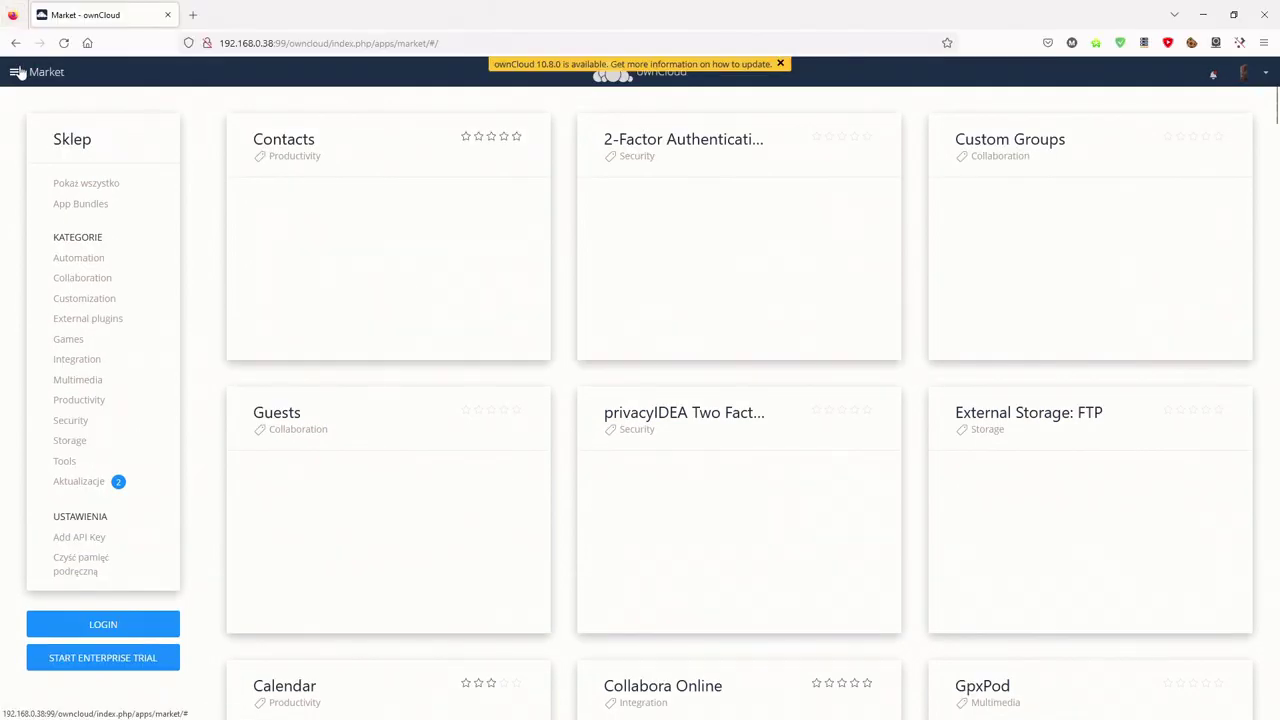
left_click(28, 68)
key("F11")
left_click(26, 22)
left_click(26, 22)
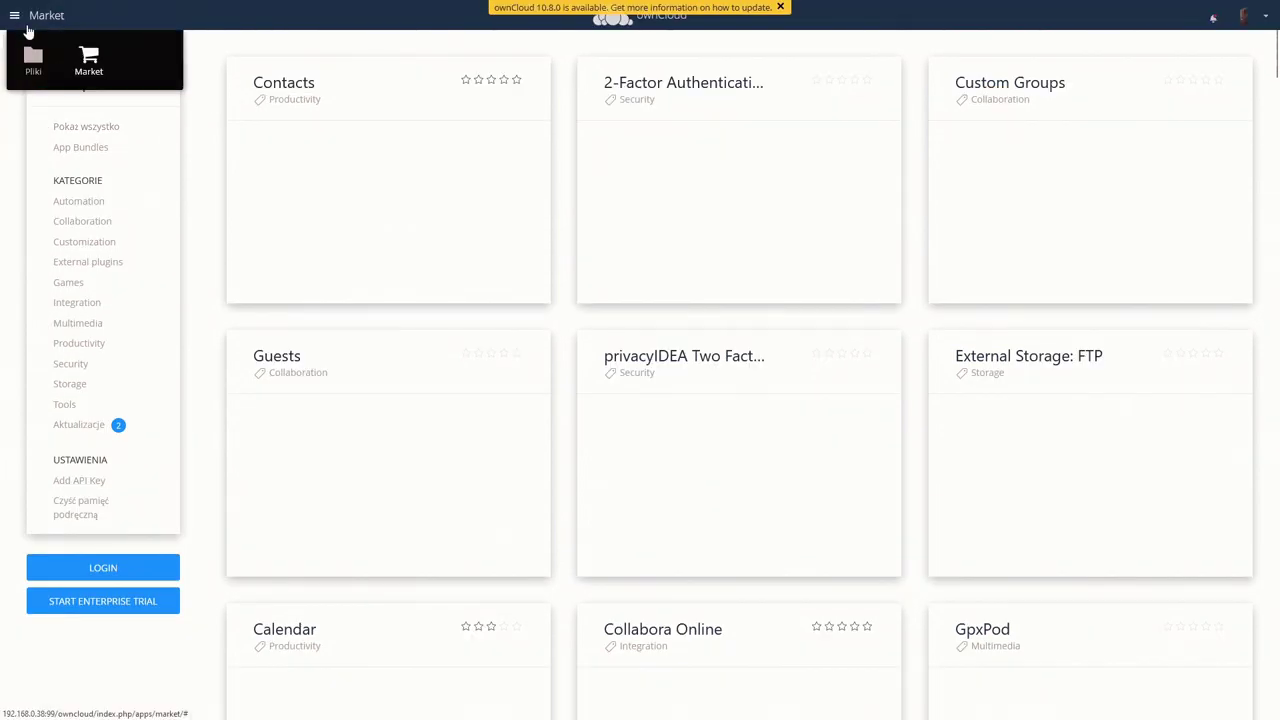
Step: Return to Pliki, then choose Użytkownicy from the avatar menu to see the root account
left_click(33, 55)
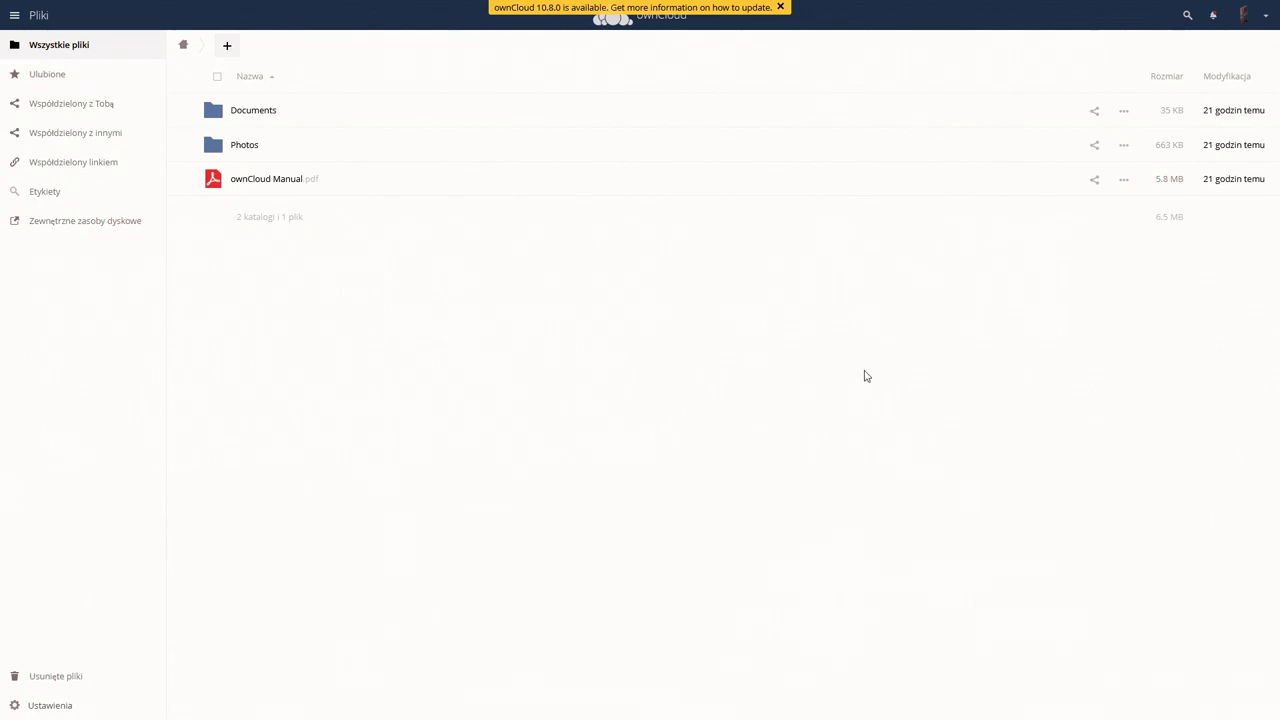
left_click(1265, 17)
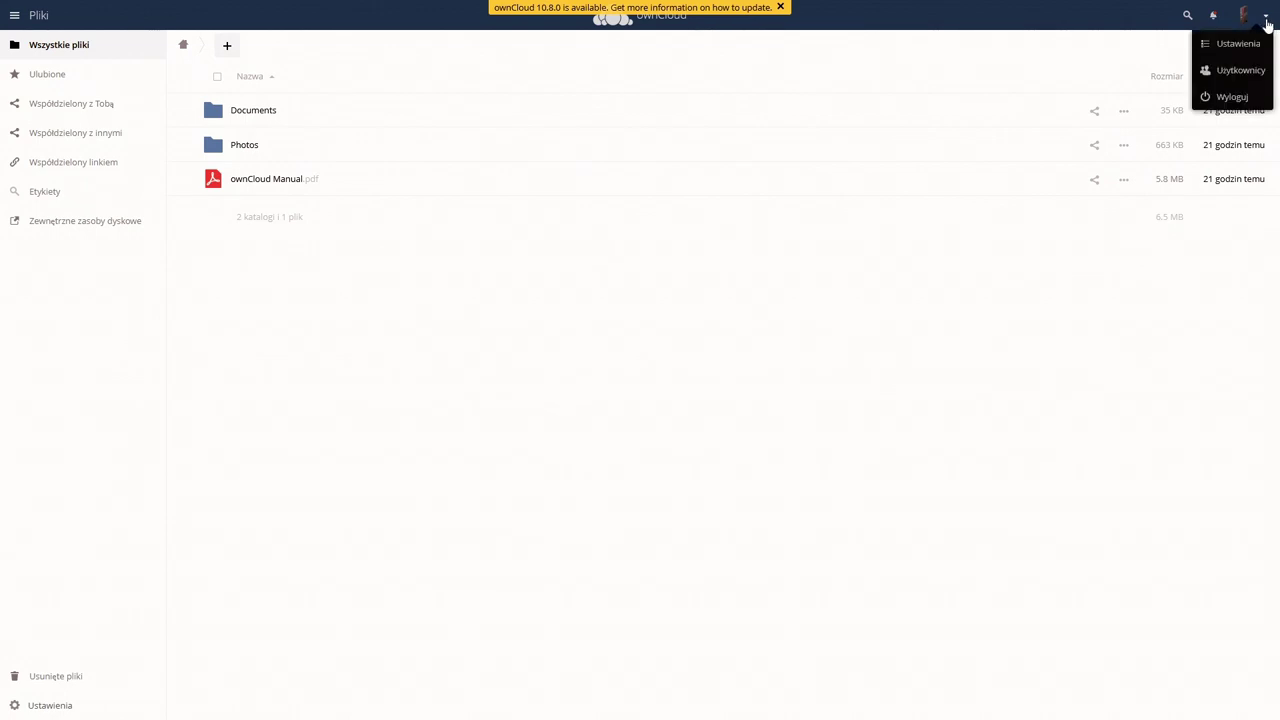
left_click(1250, 72)
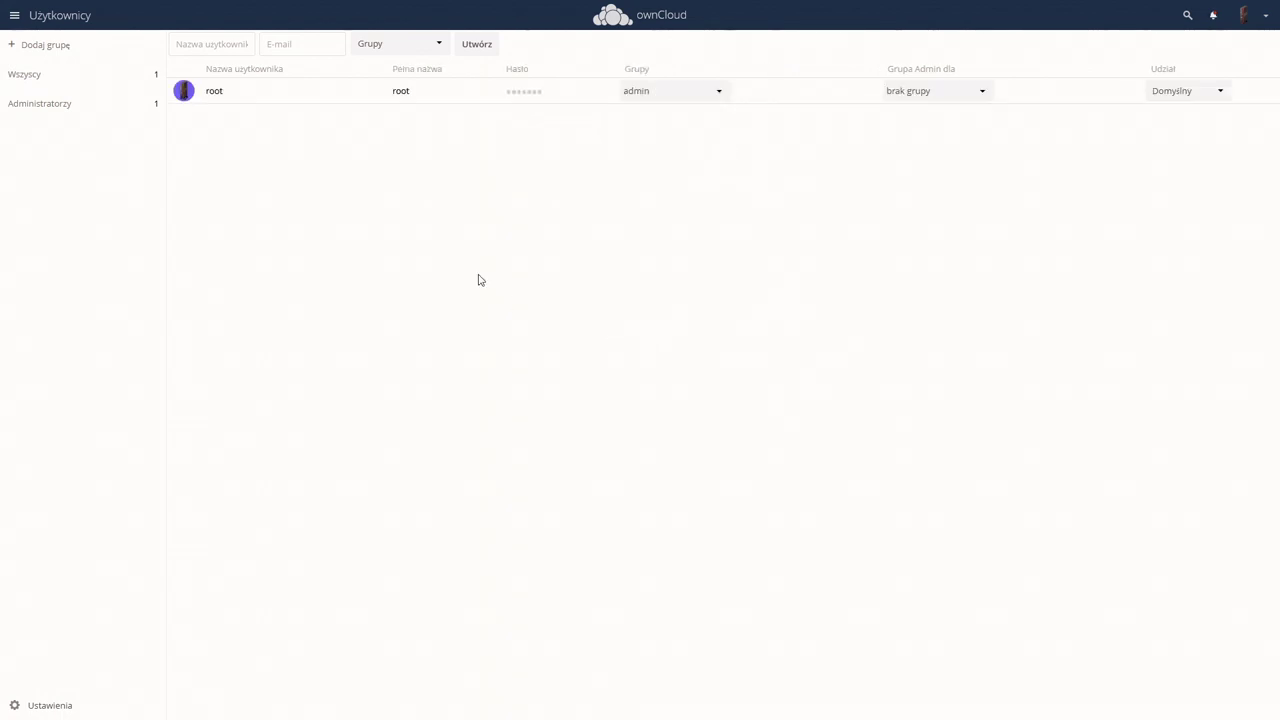
Step: Create a test user with an e-mail address in a newly added group testowa
left_click(232, 53)
type("tes")
left_click(310, 48)
left_click(432, 48)
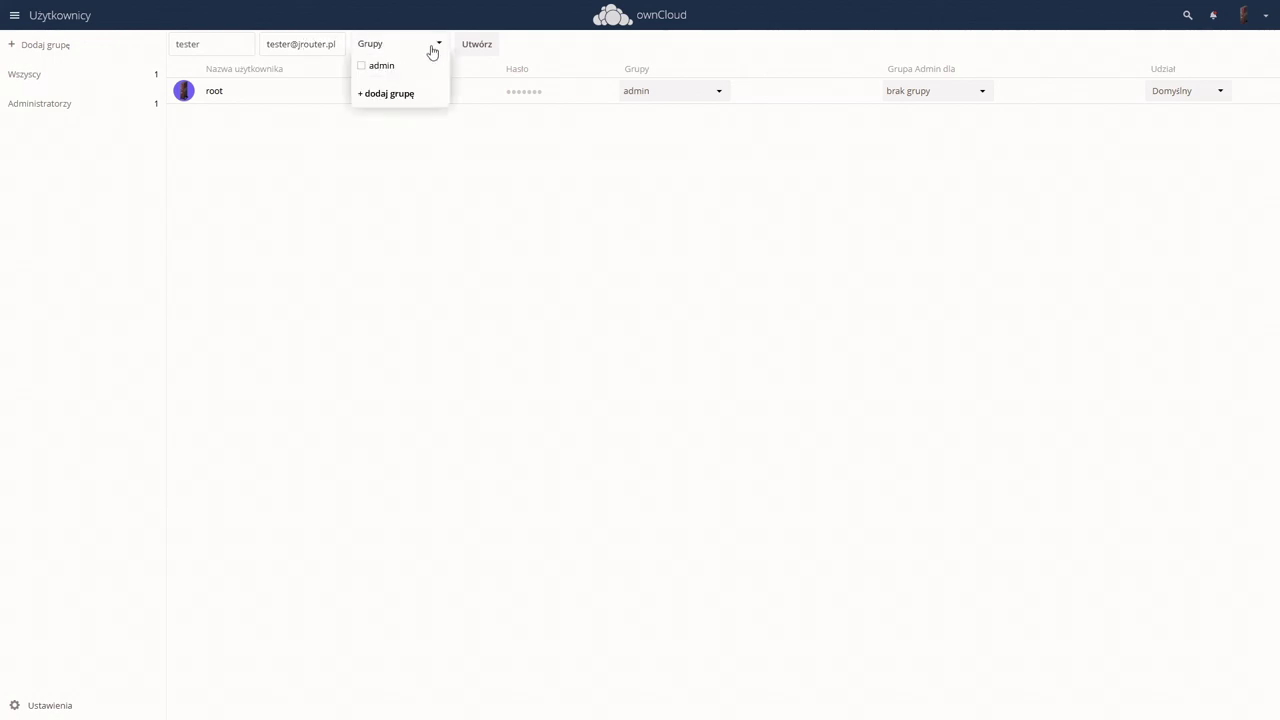
left_click(400, 94)
key("Return")
left_click(512, 160)
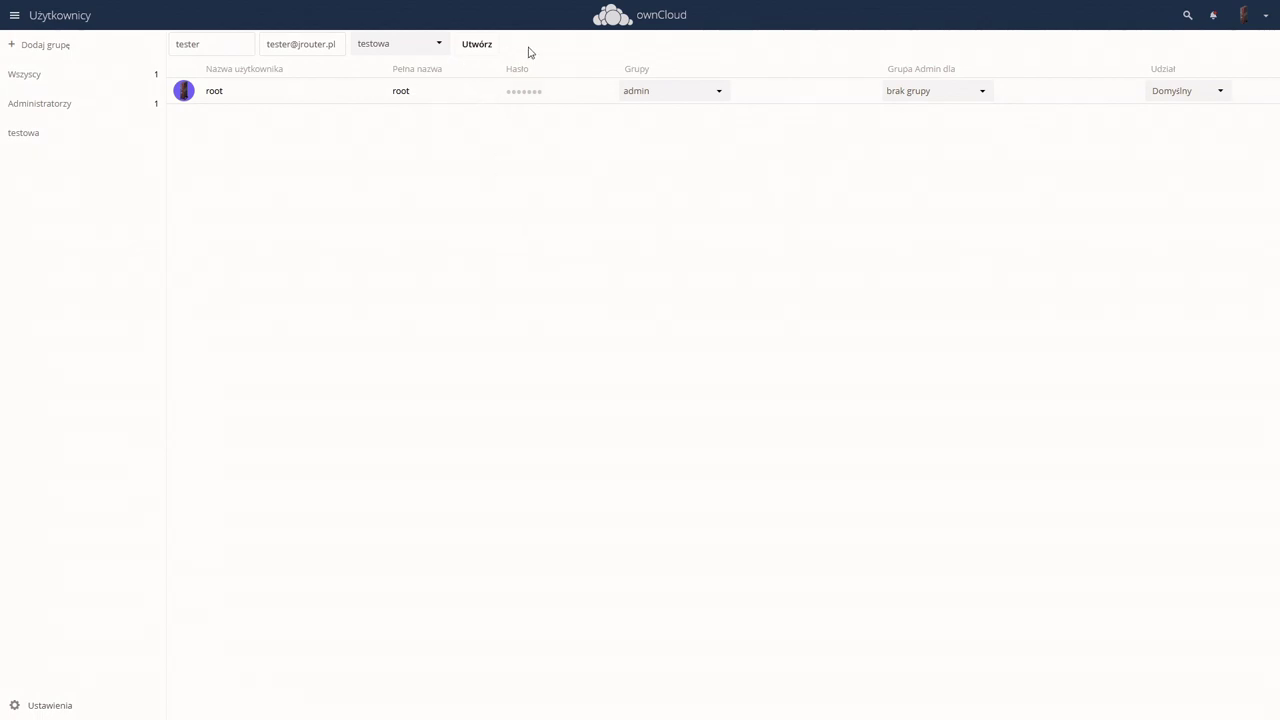
left_click(475, 48)
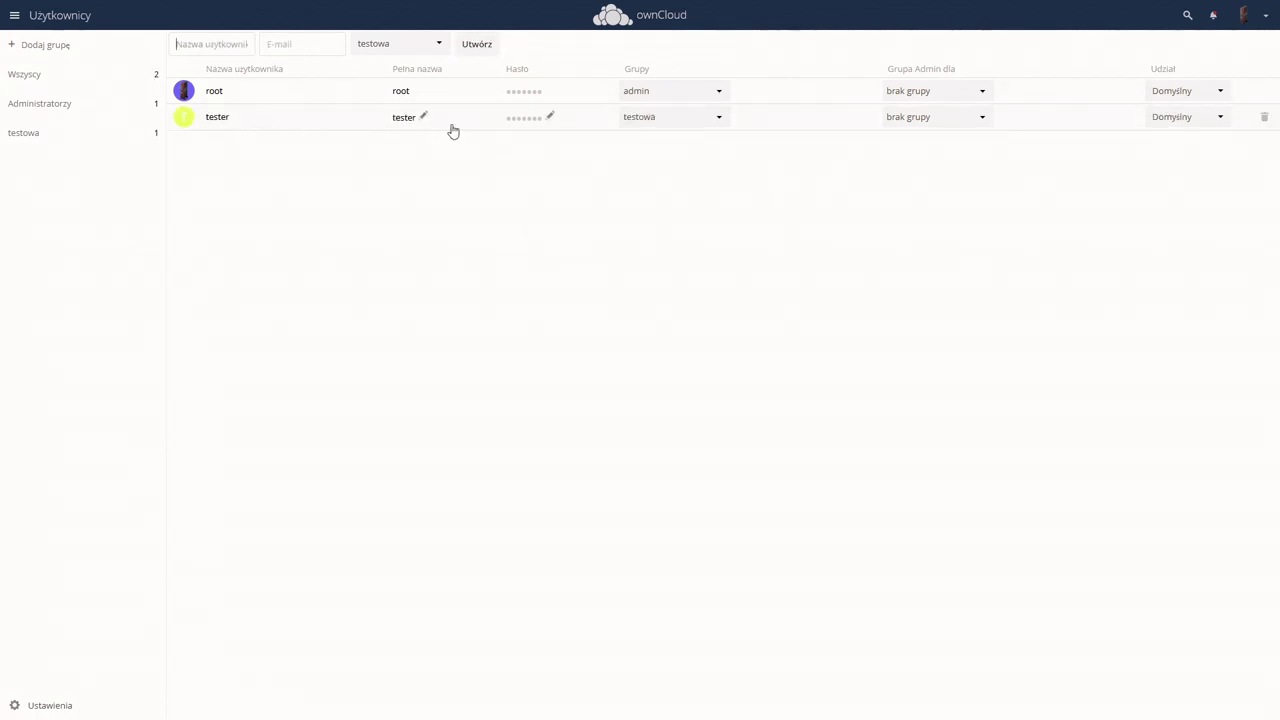
Step: Set a new password for the test user in its password cell
left_click(551, 118)
key("Return")
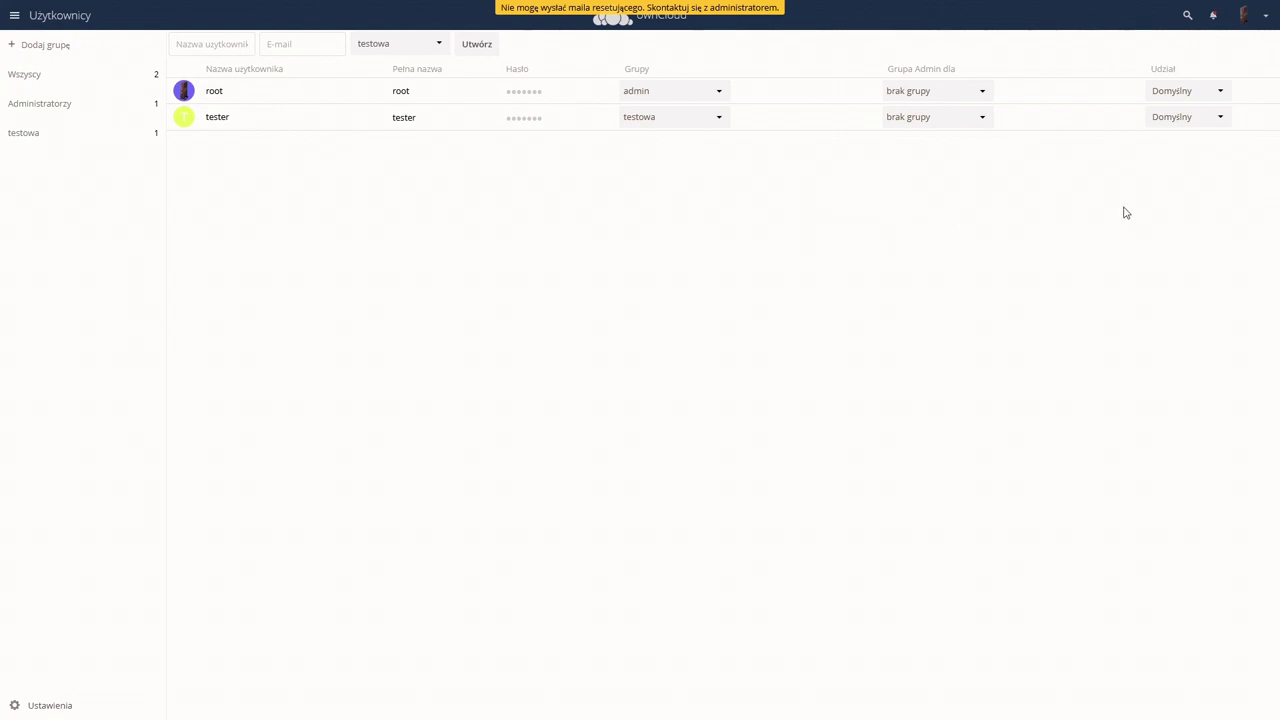
Step: Permanently delete the test user, then log out of ownCloud via Wyloguj in the avatar menu
left_click(1270, 18)
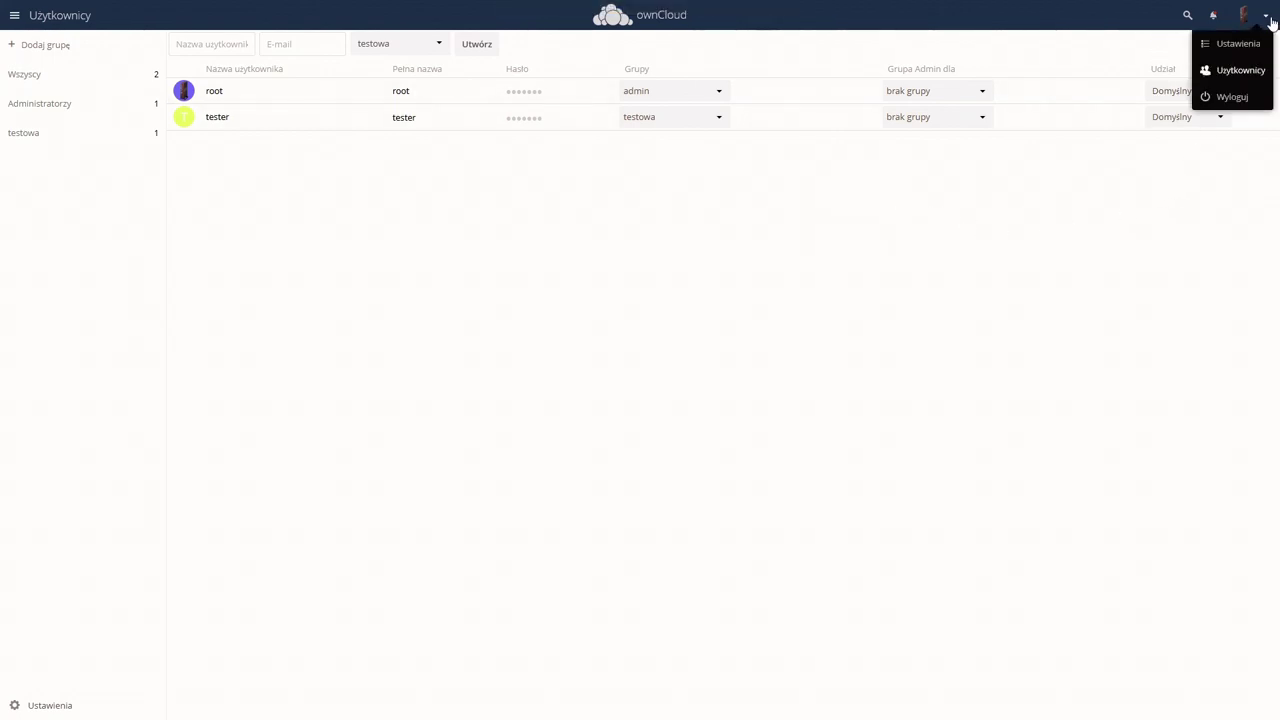
left_click(1036, 188)
mouse_move(700, 117)
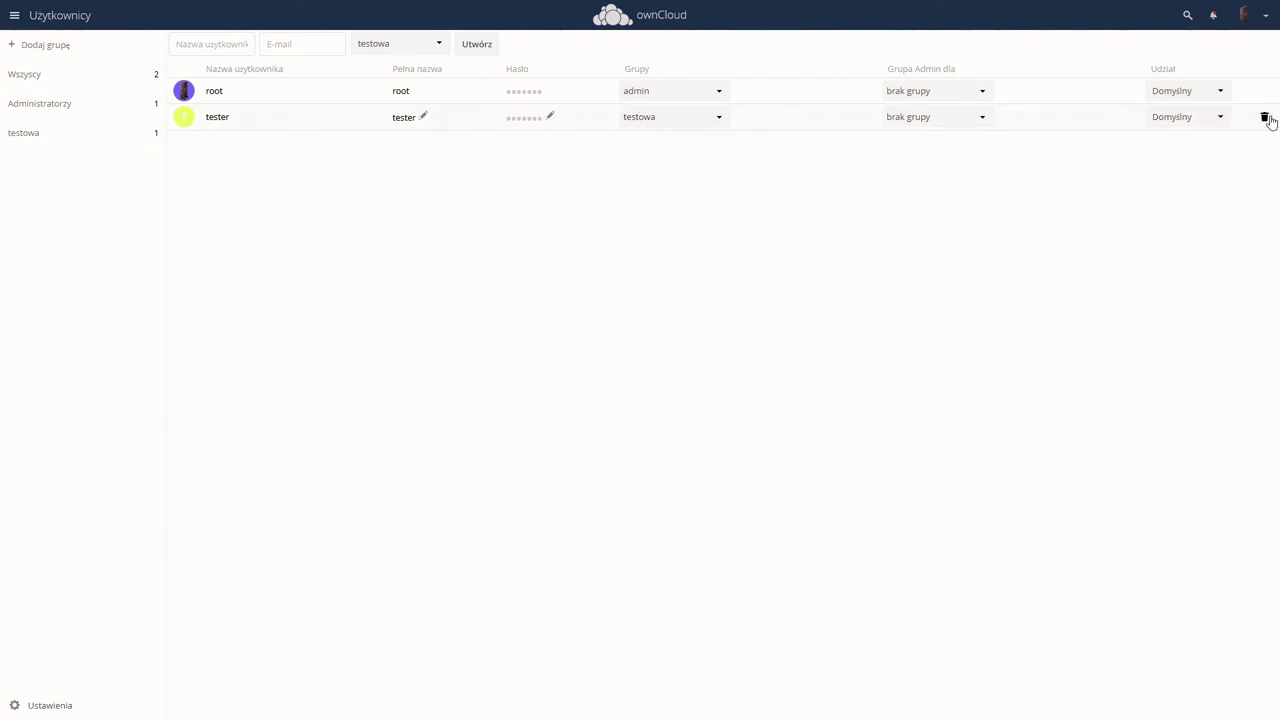
left_click(1264, 117)
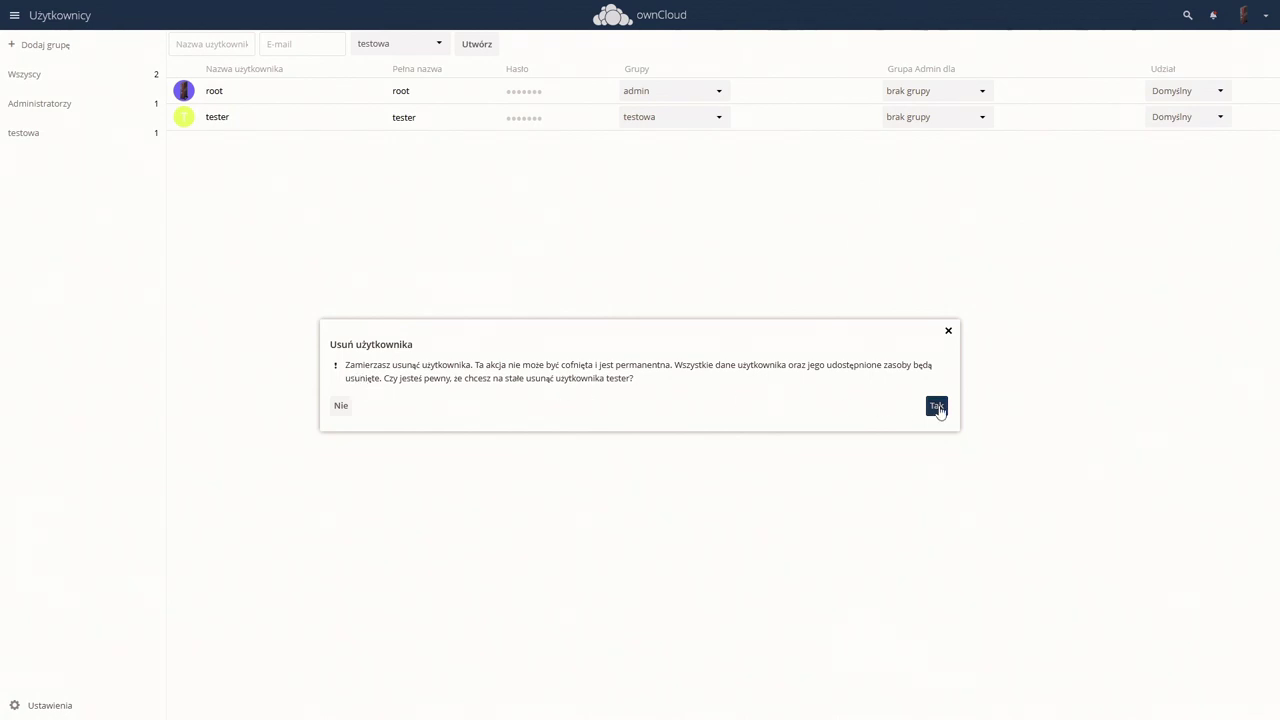
key("Return")
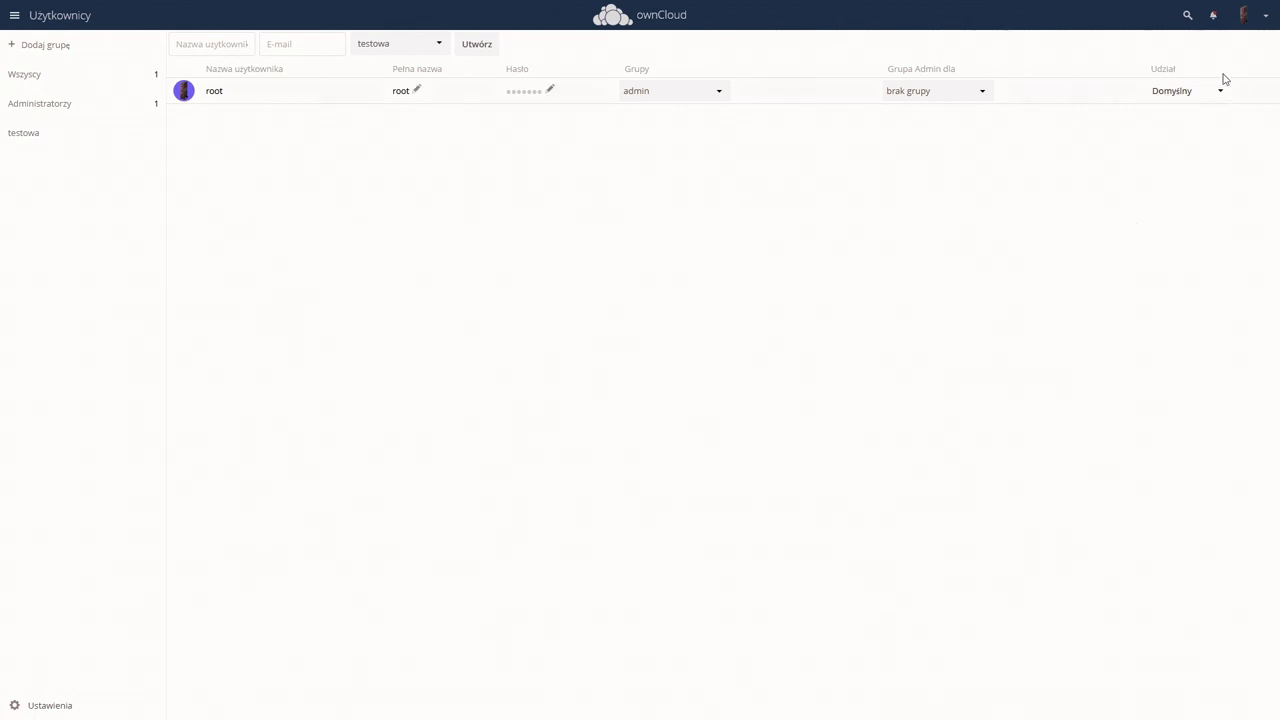
left_click(1266, 20)
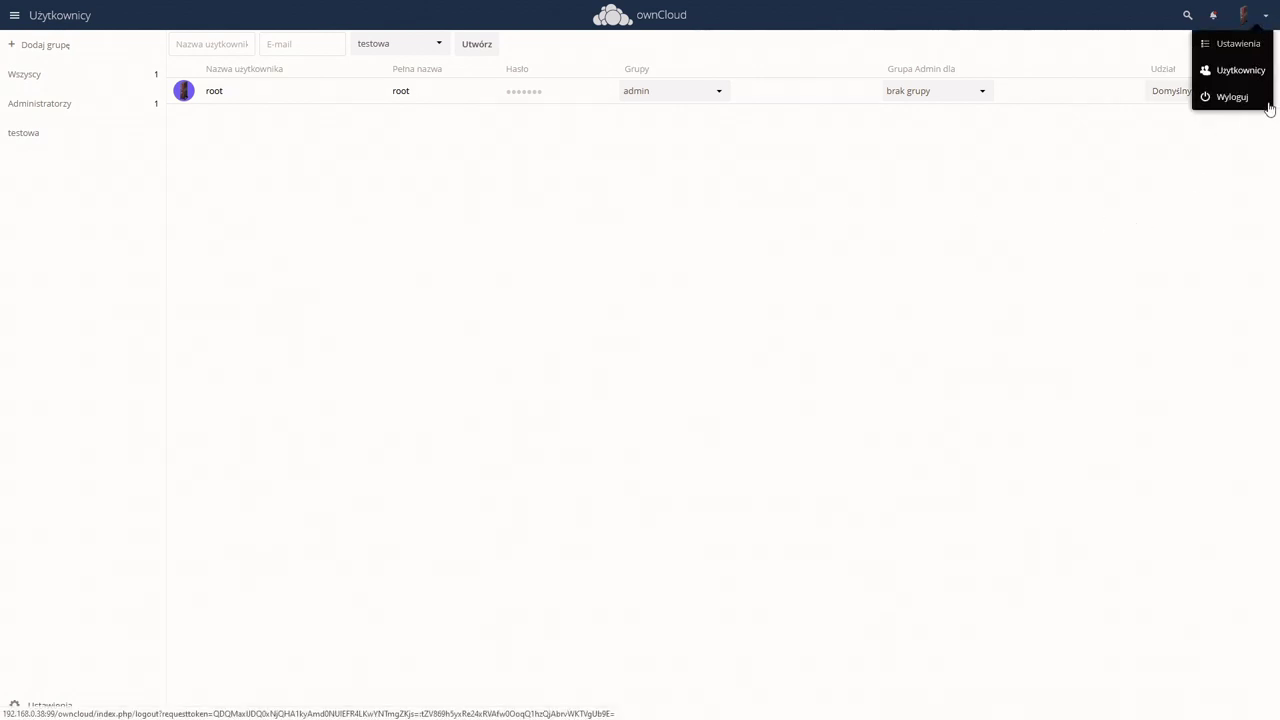
left_click(1265, 105)
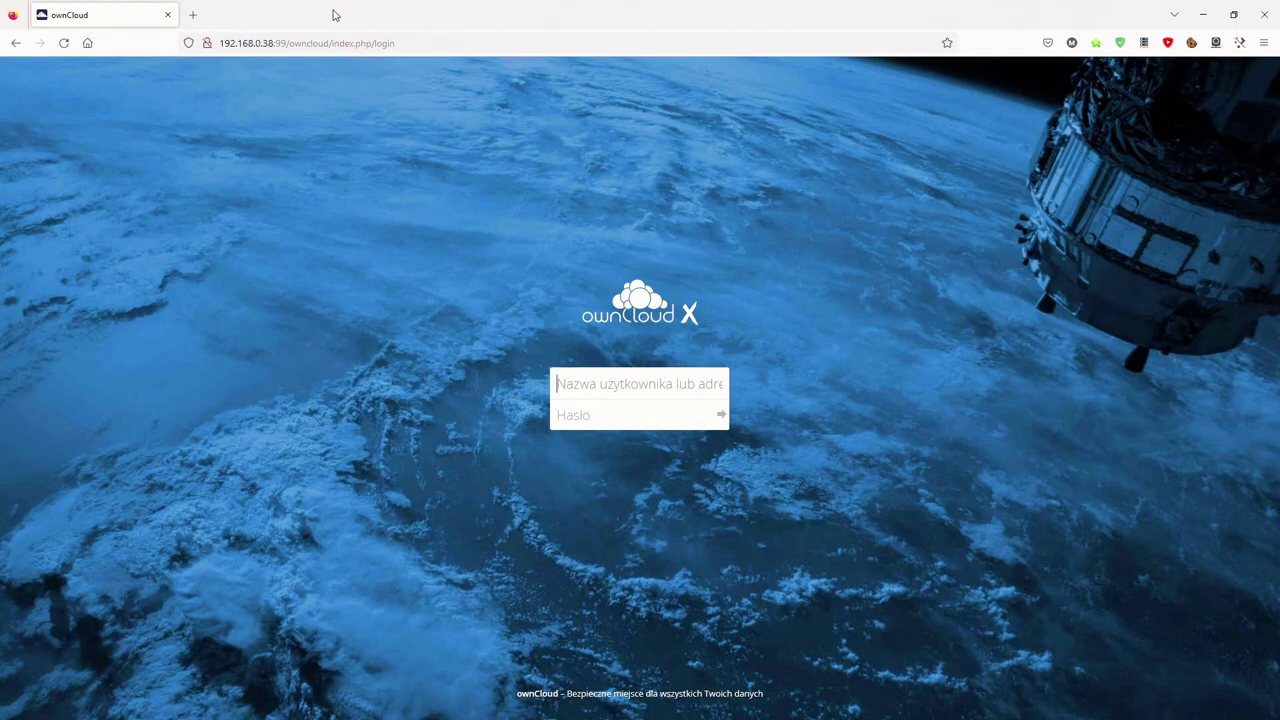
left_click_drag(409, 46, 281, 45)
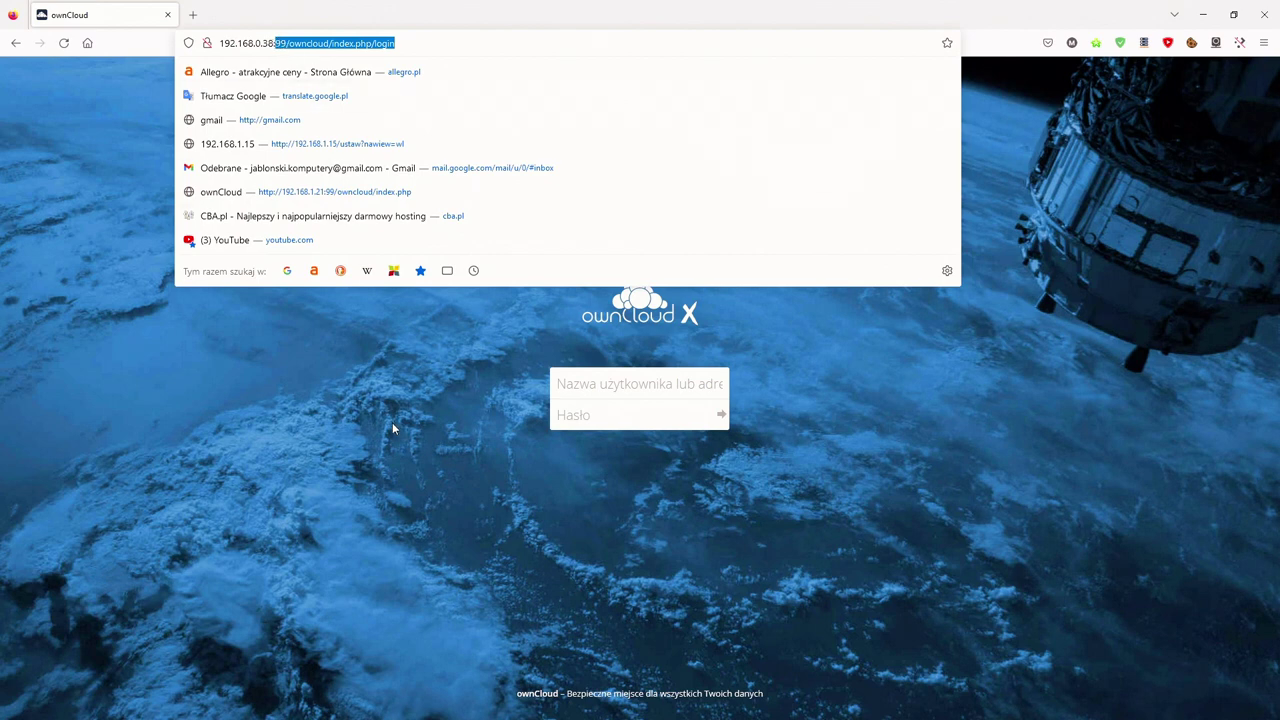
key("BackSpace")
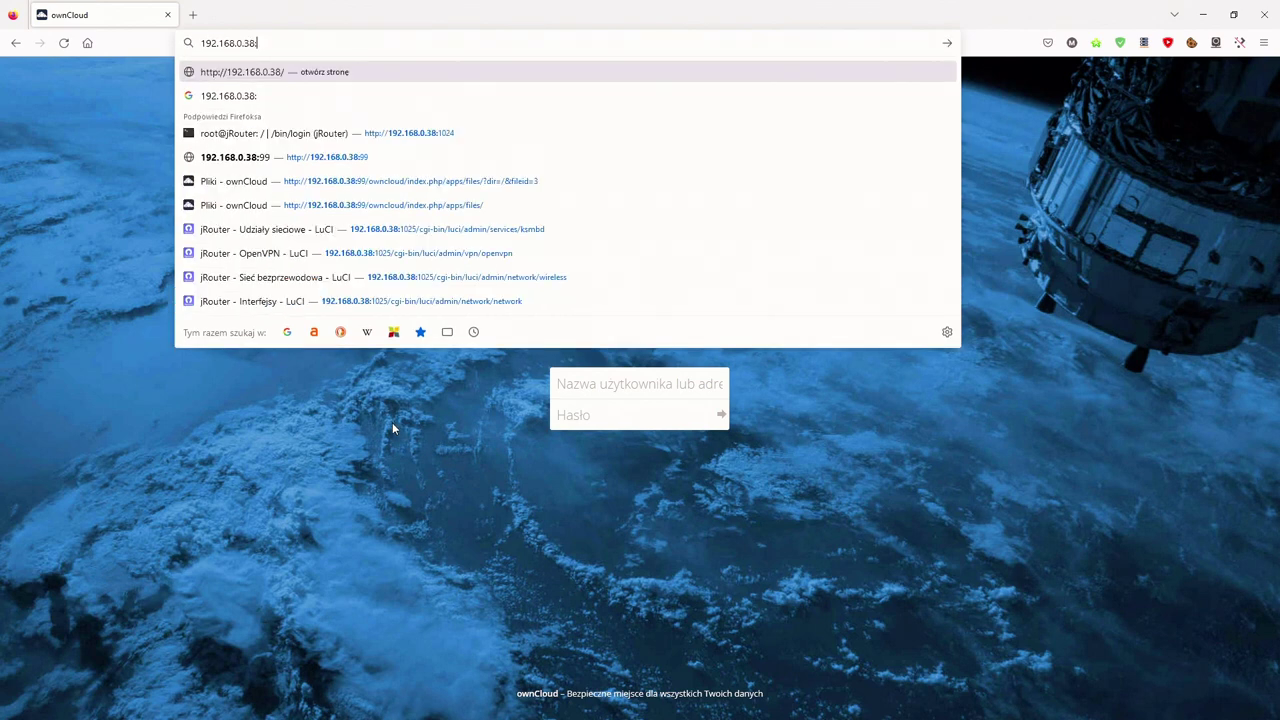
type("10")
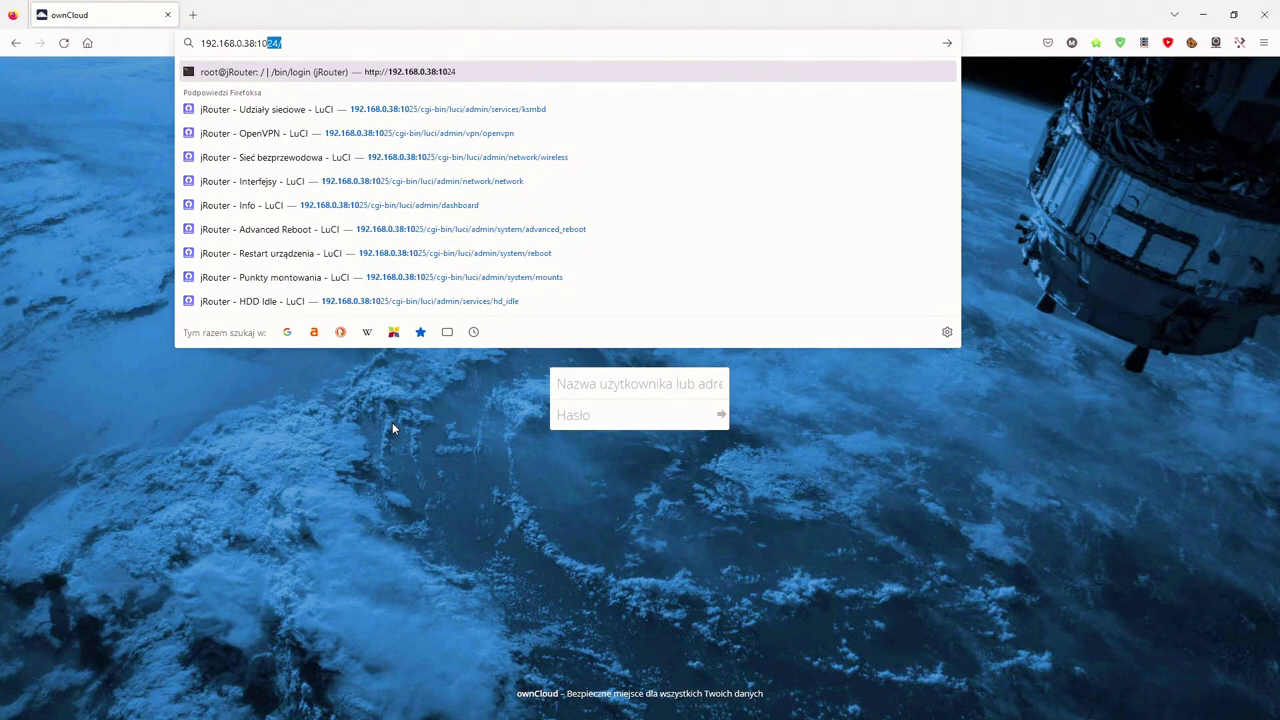
type("25")
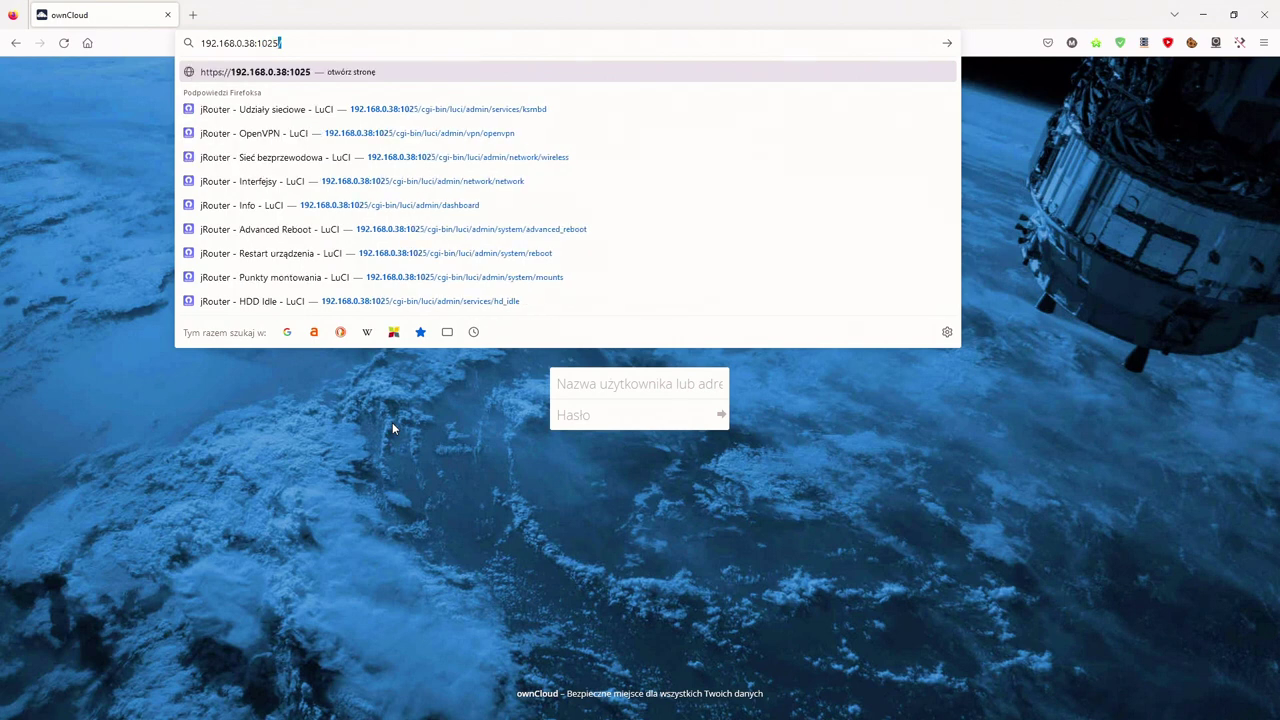
type("/")
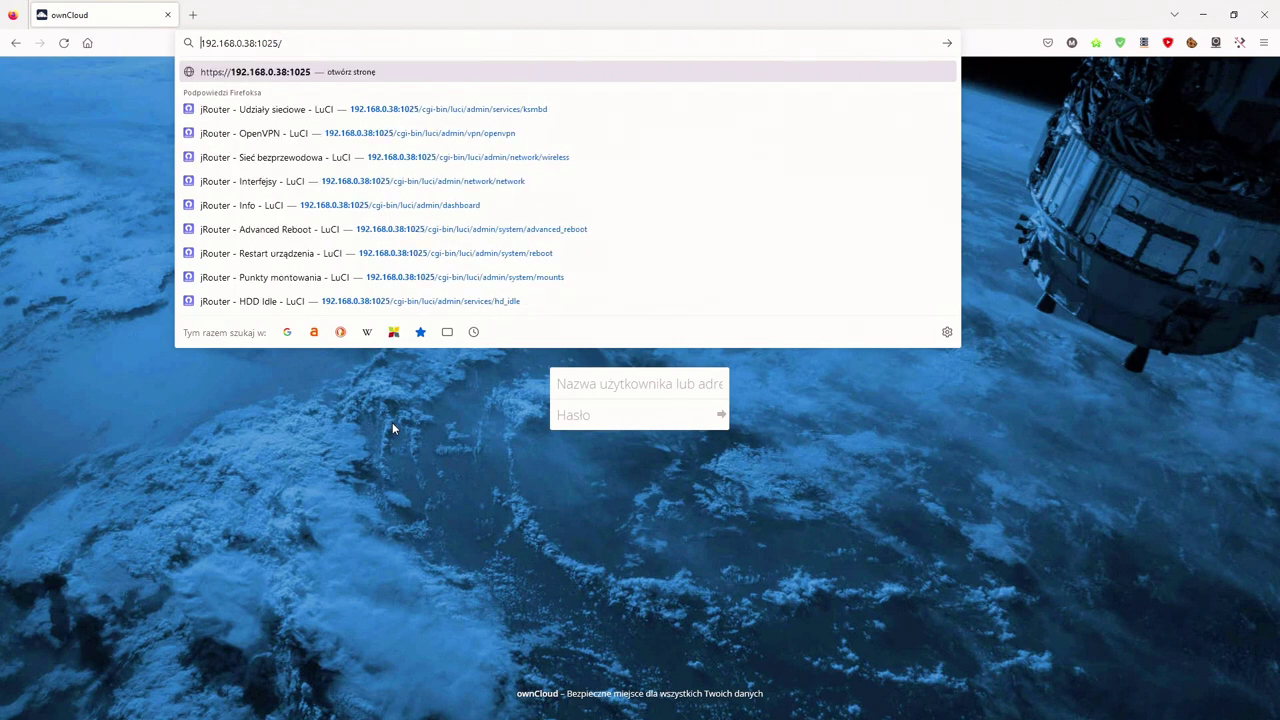
type("https://")
key("Escape")
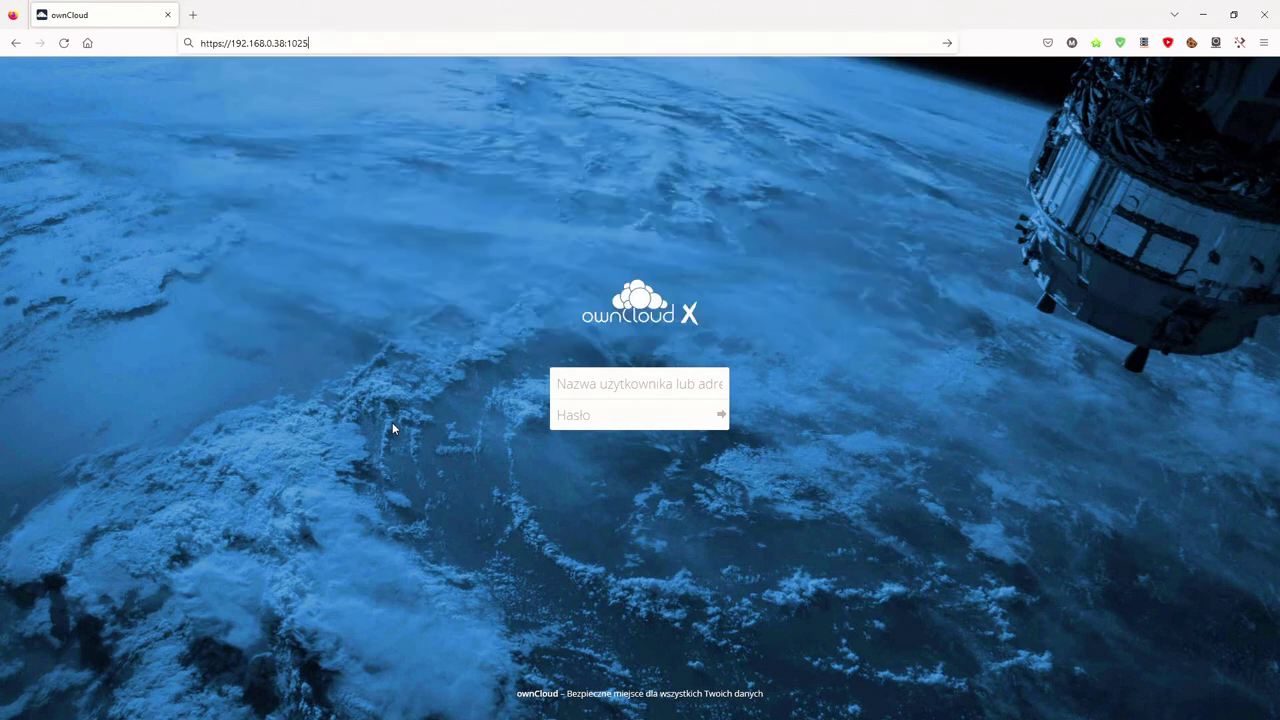
key("Return")
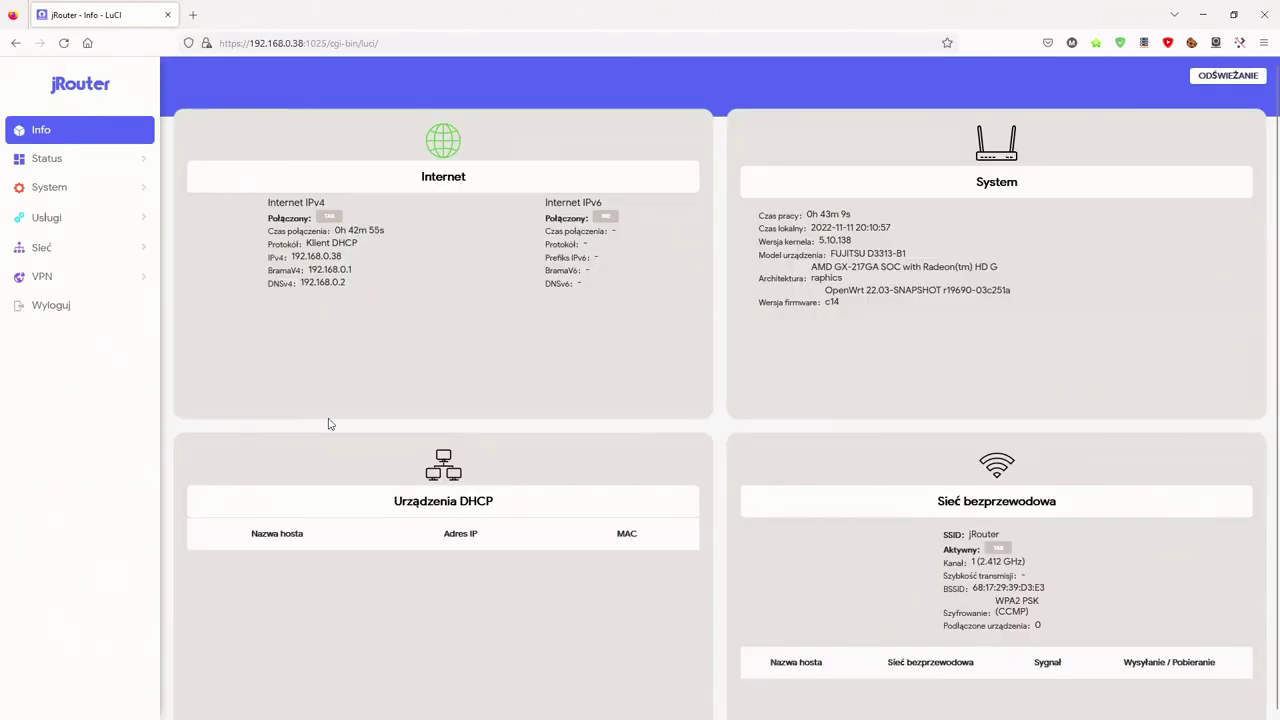
Step: Log out of LuCI via Wyloguj in the sidebar, reaching the jRouter login page
left_click(60, 307)
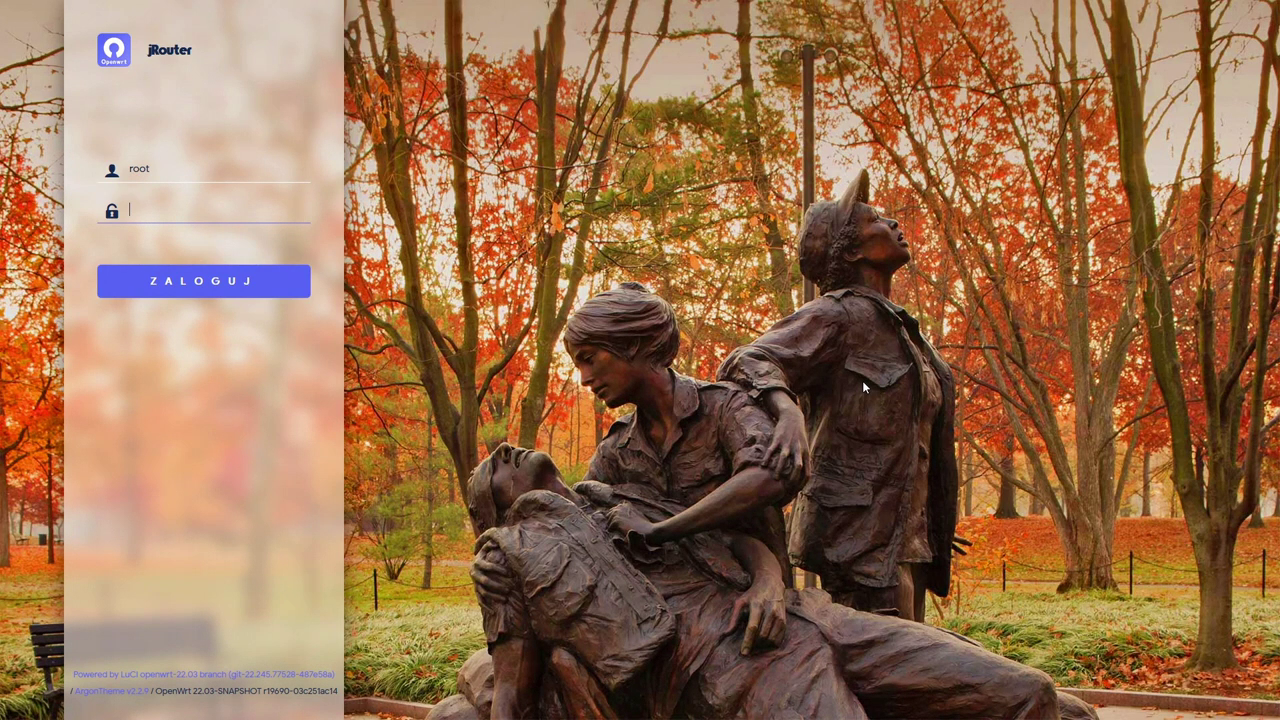
left_click(1212, 98)
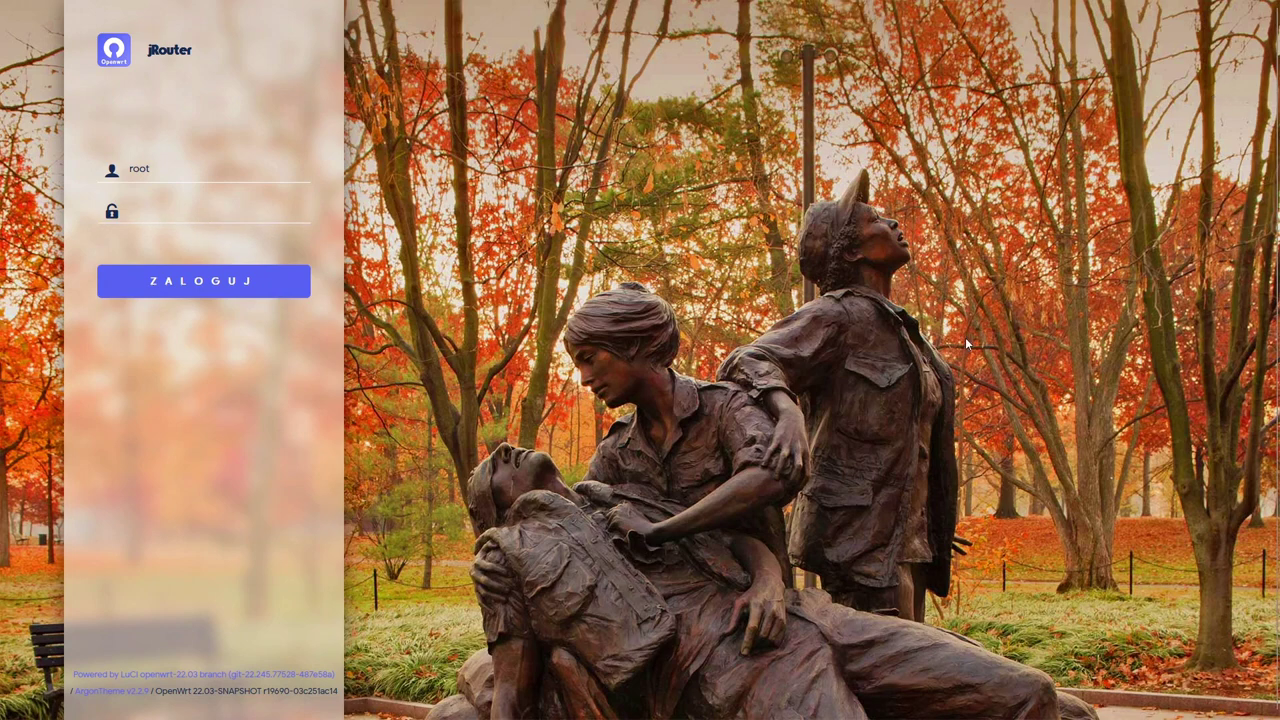